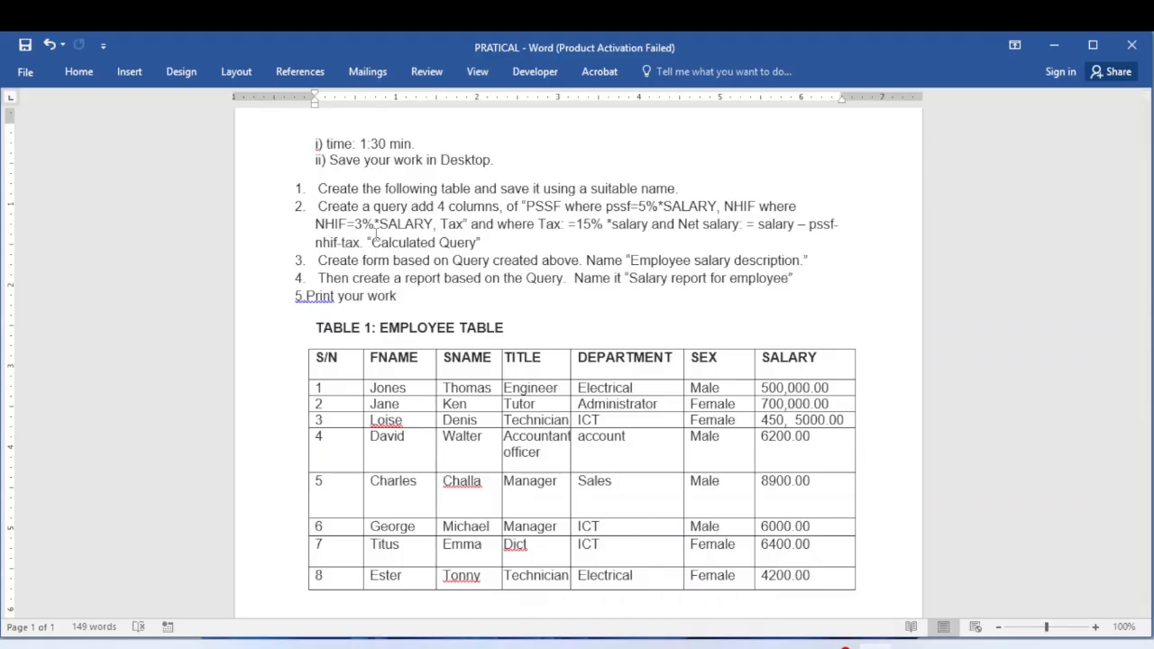
# Search the Start menu for 'access' and launch Access 2016
pyautogui.press('super')
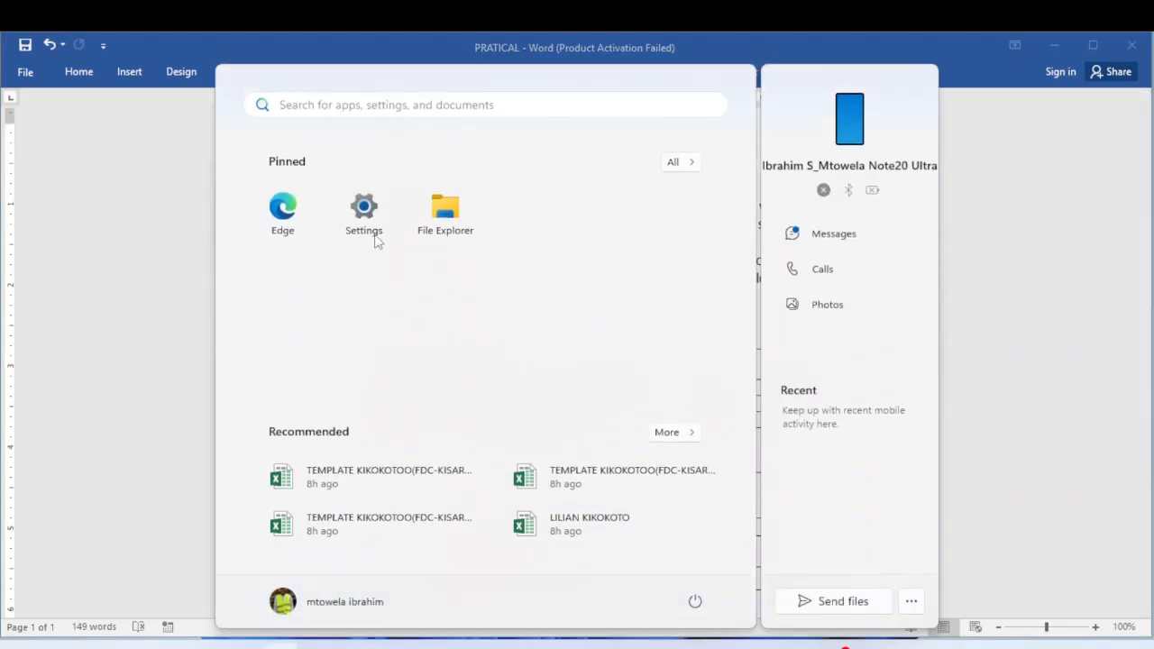
pyautogui.write('access')
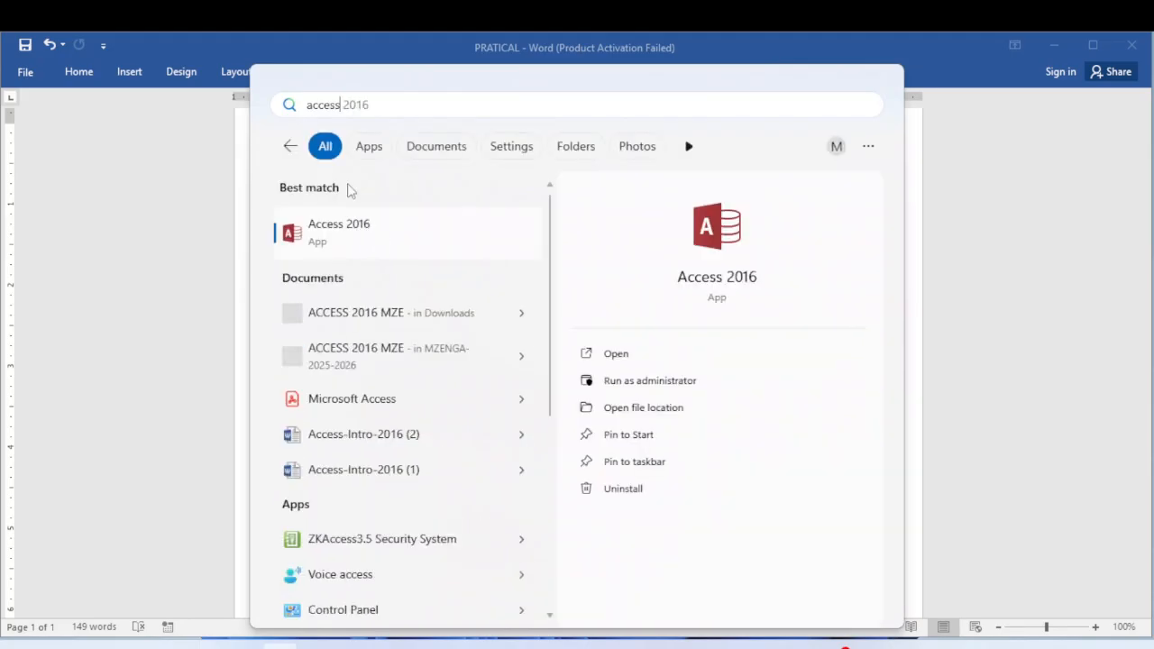
pyautogui.click(407, 242)
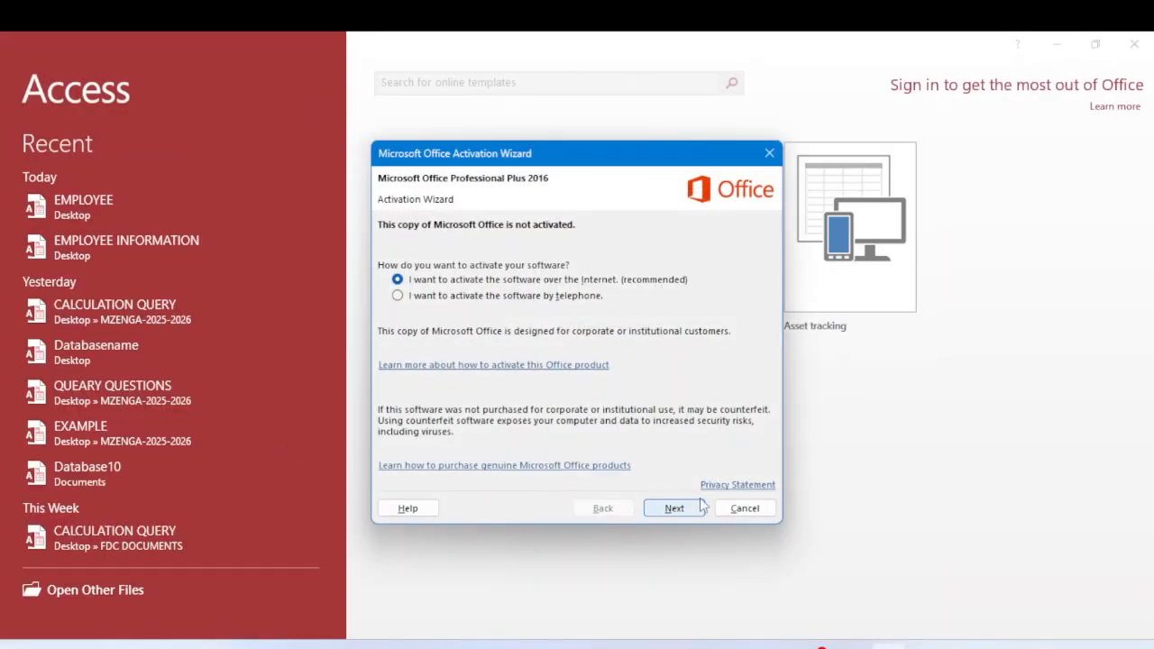
# Cancel the Office Activation Wizard and return to the Access start screen after viewing the Word task sheet
pyautogui.click(740, 505)
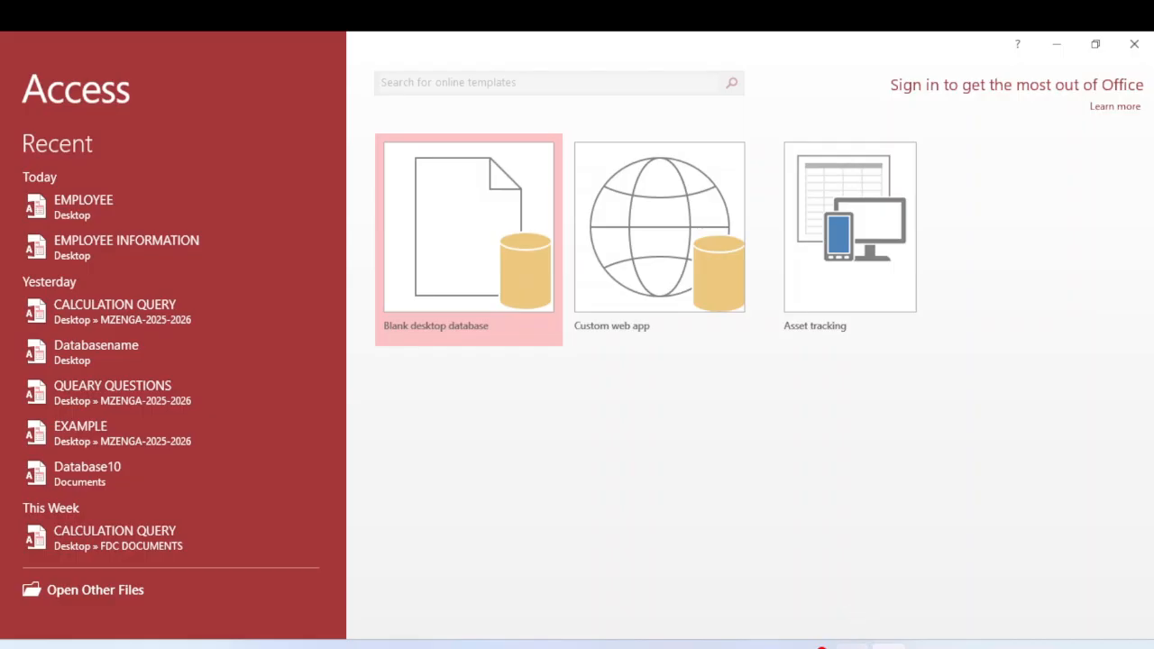
pyautogui.click(850, 646)
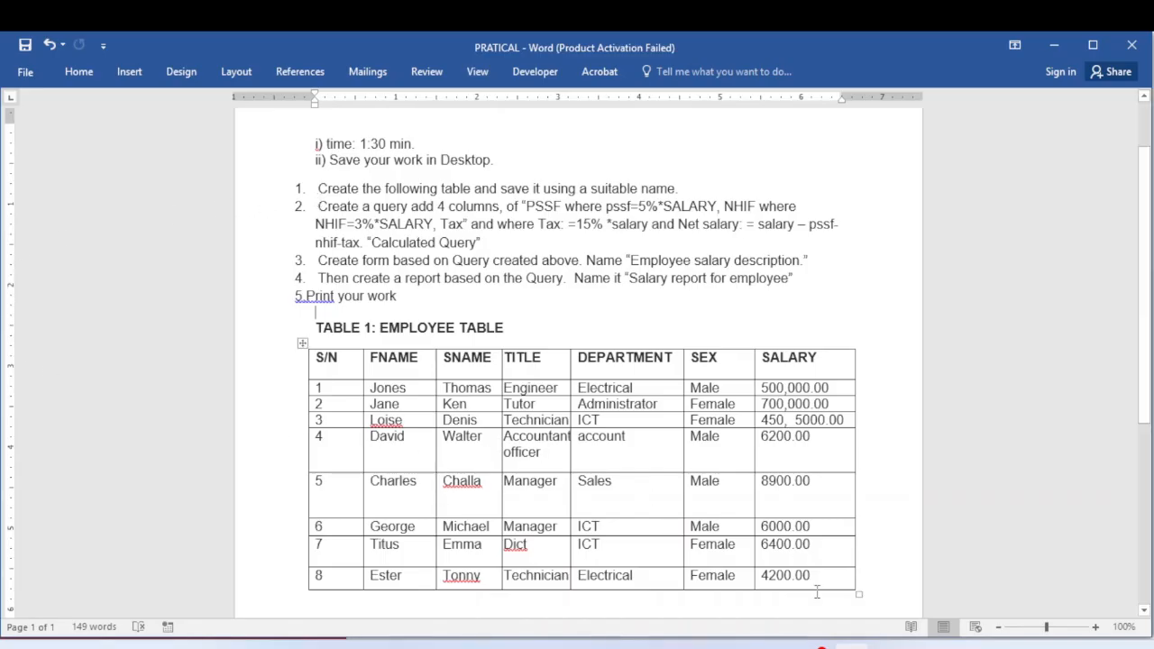
pyautogui.click(888, 644)
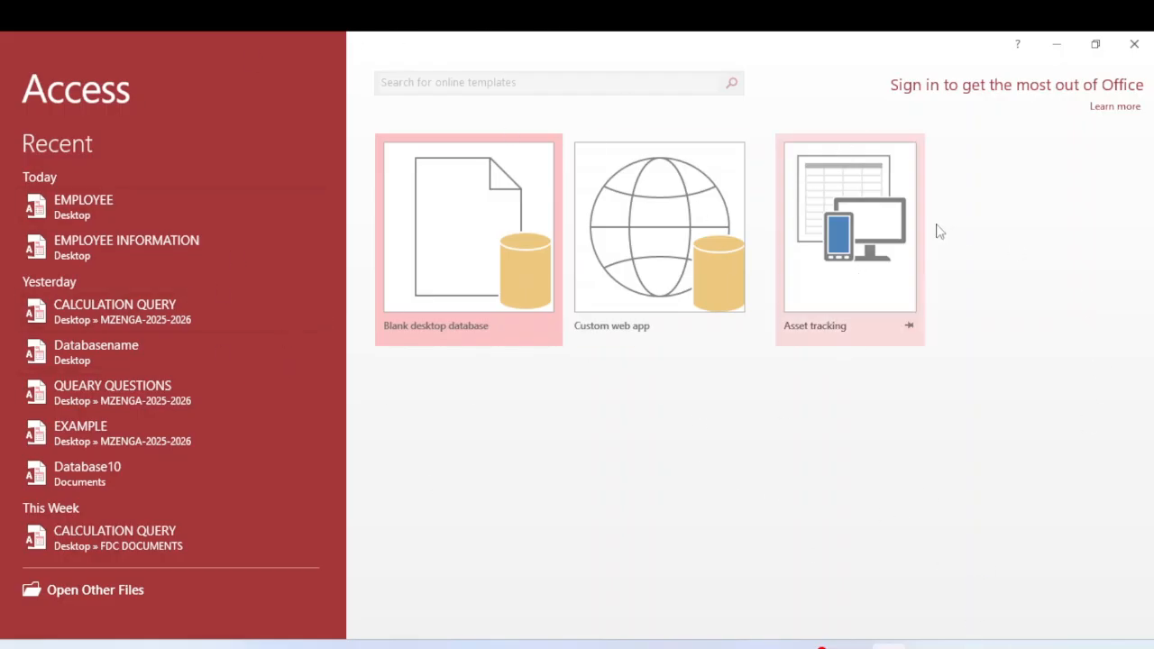
# Start a blank desktop database and name the file 'Employee information'
pyautogui.click(506, 215)
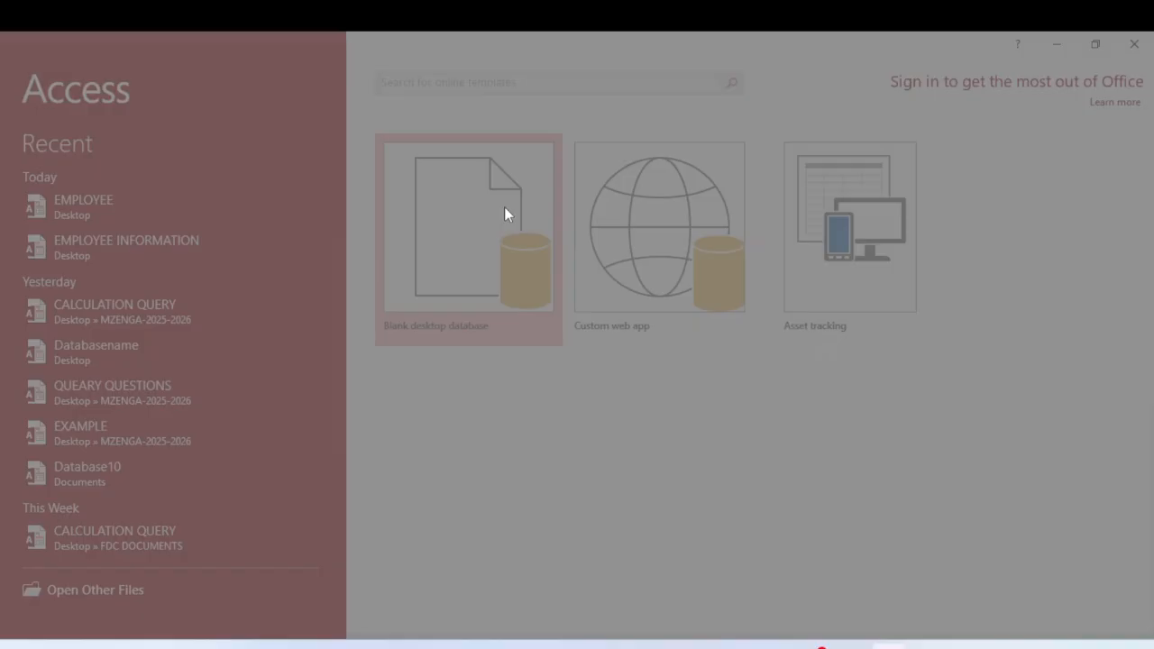
pyautogui.moveTo(611, 323)
pyautogui.mouseDown()
pyautogui.moveTo(544, 322)
pyautogui.moveTo(631, 317)
pyautogui.mouseUp()
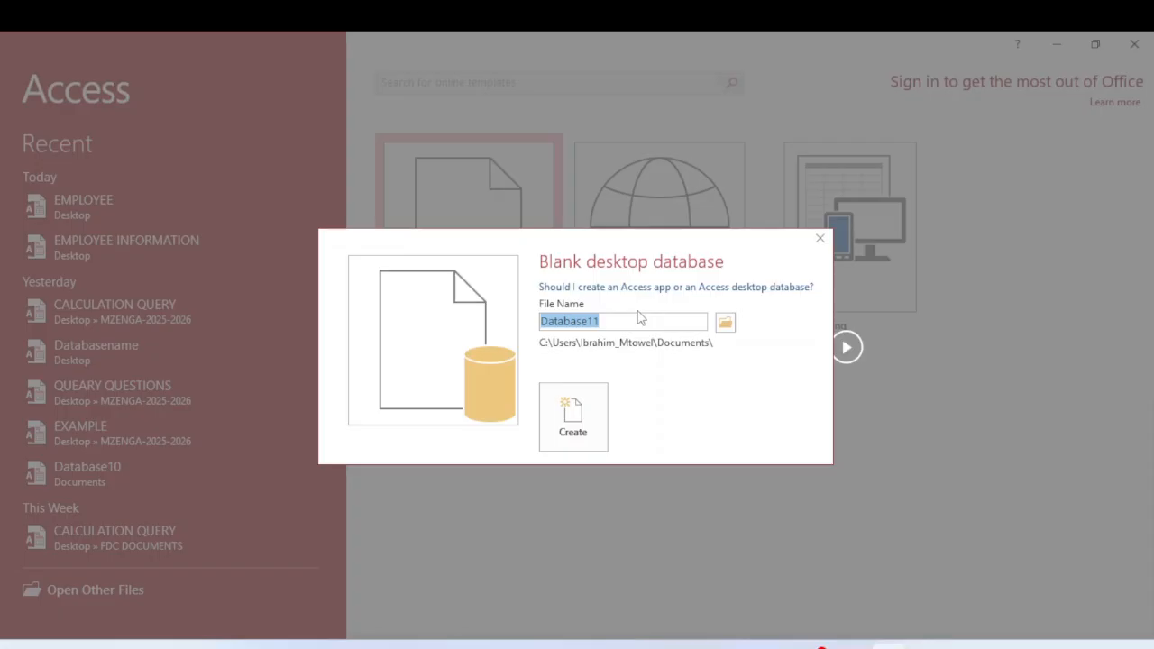
pyautogui.write('Employe')
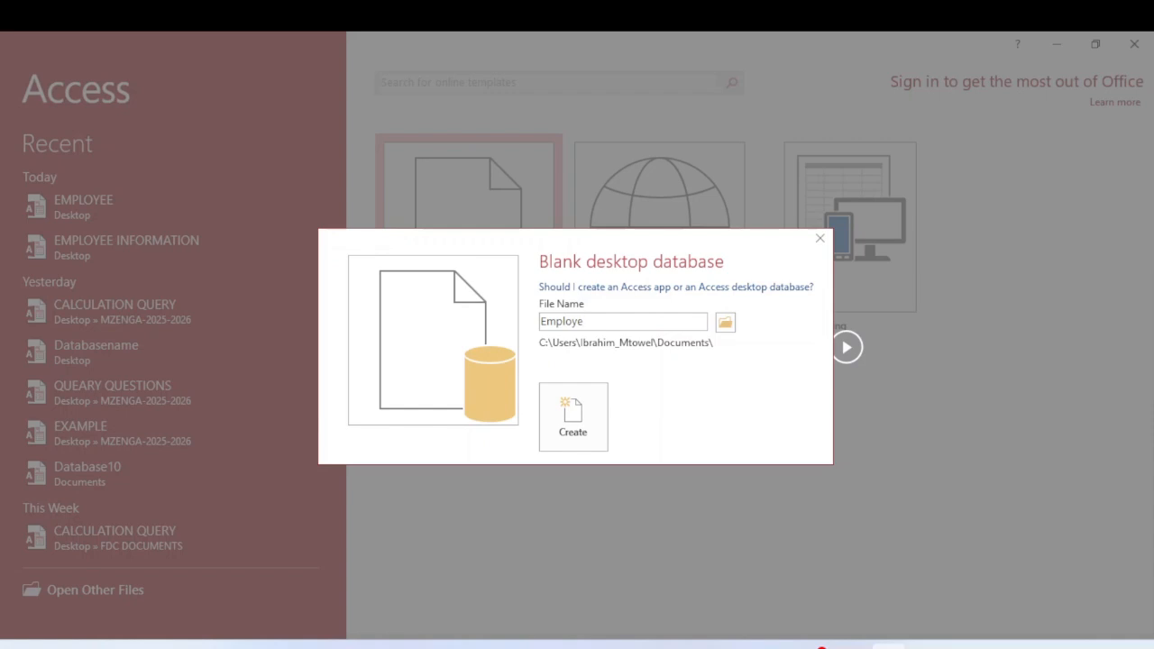
pyautogui.write('information')
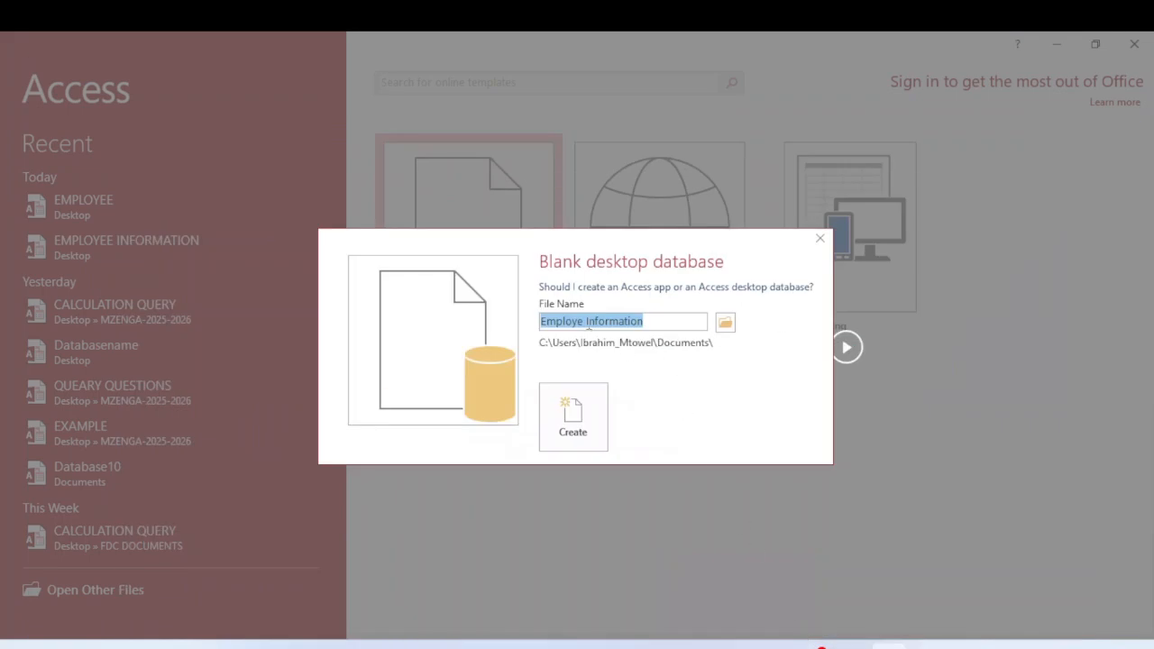
pyautogui.click(587, 321)
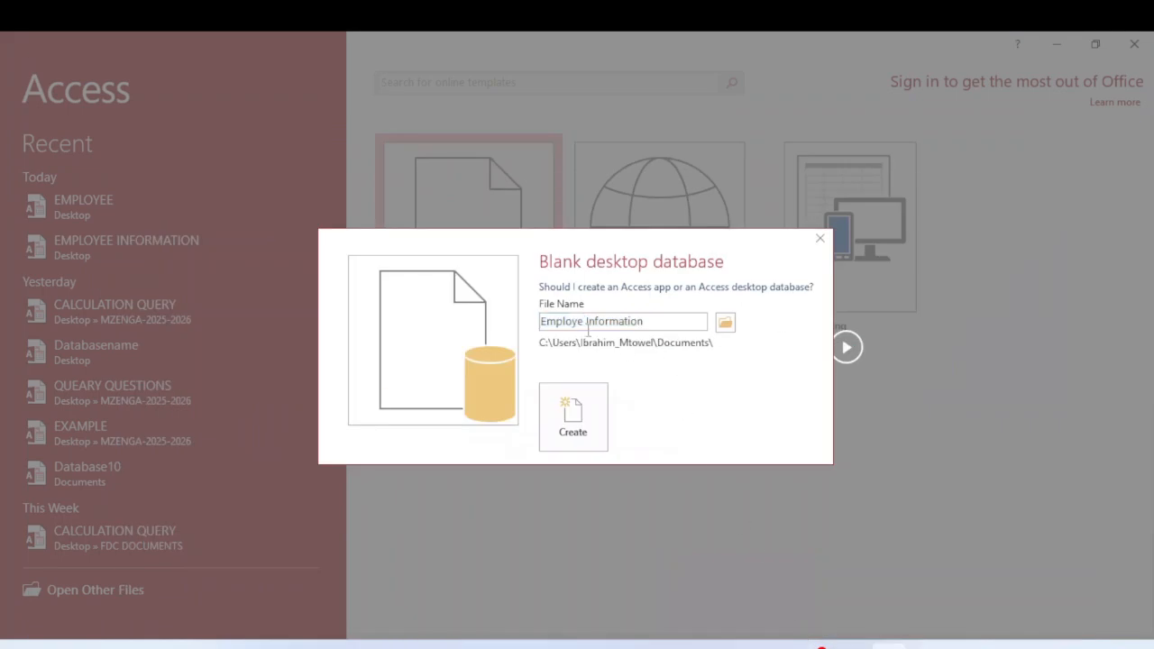
pyautogui.write('e')
# Set the save location to the Desktop and create the database
pyautogui.click(726, 324)
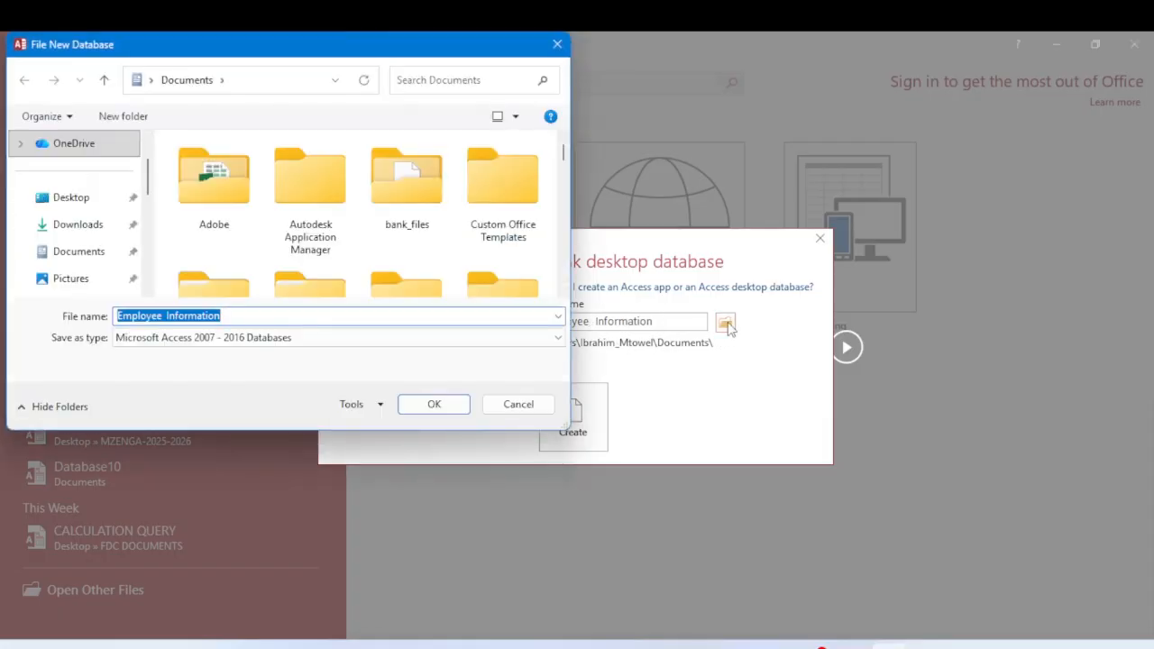
pyautogui.click(72, 194)
pyautogui.click(429, 408)
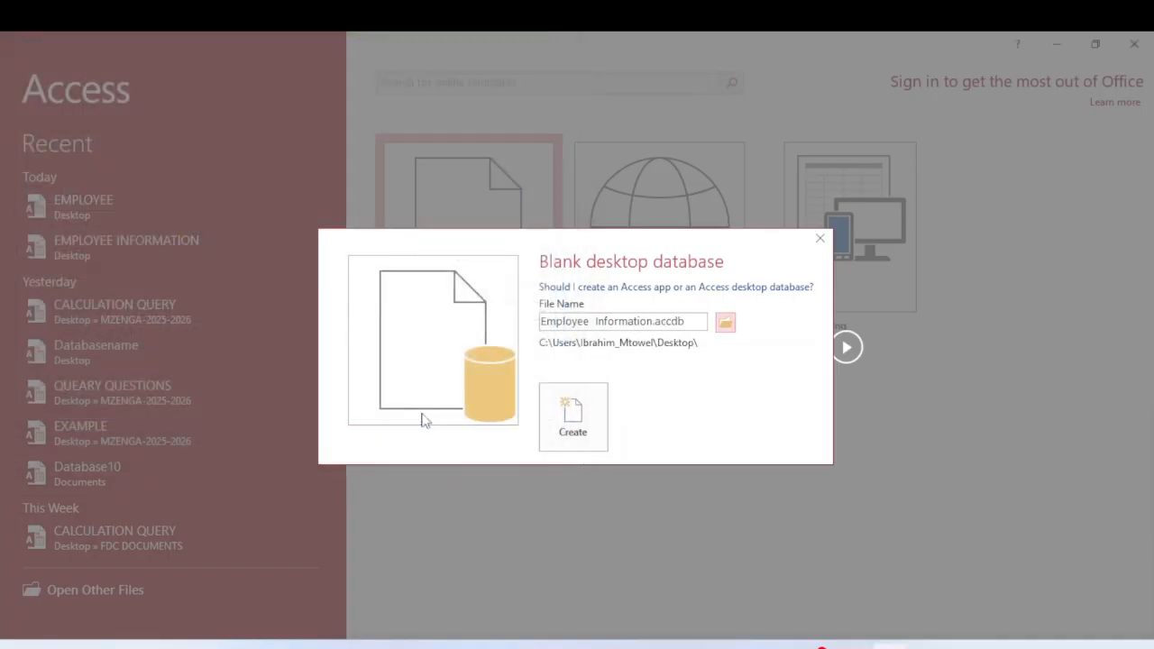
pyautogui.click(575, 422)
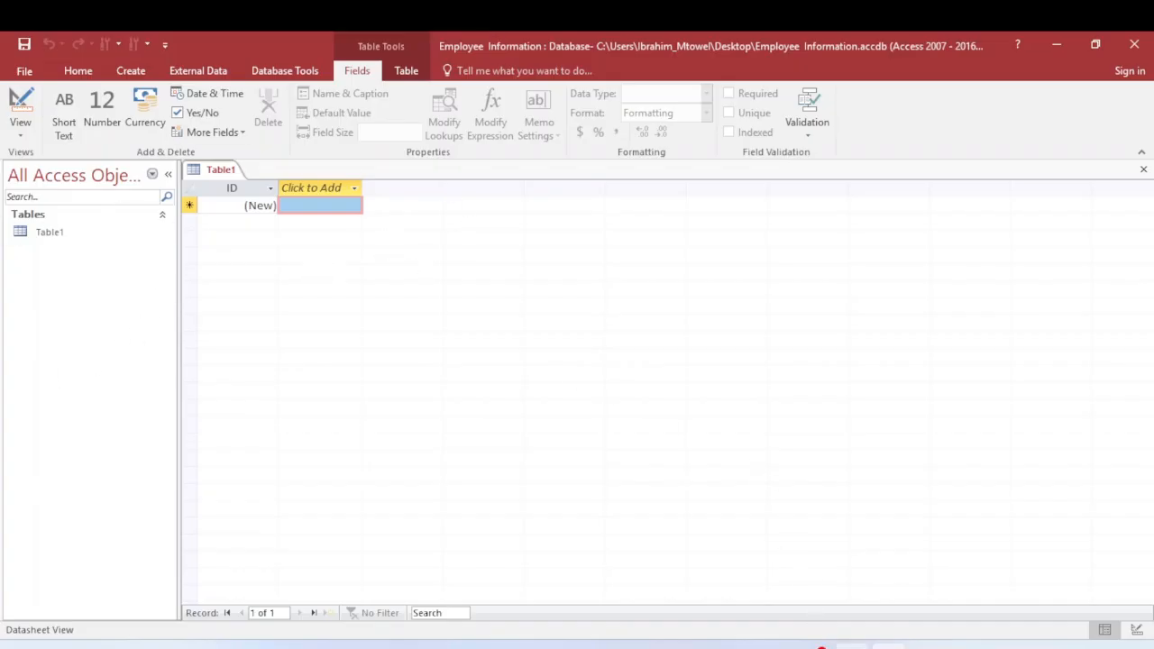
# Switch Table1 to Design View
pyautogui.click(831, 643)
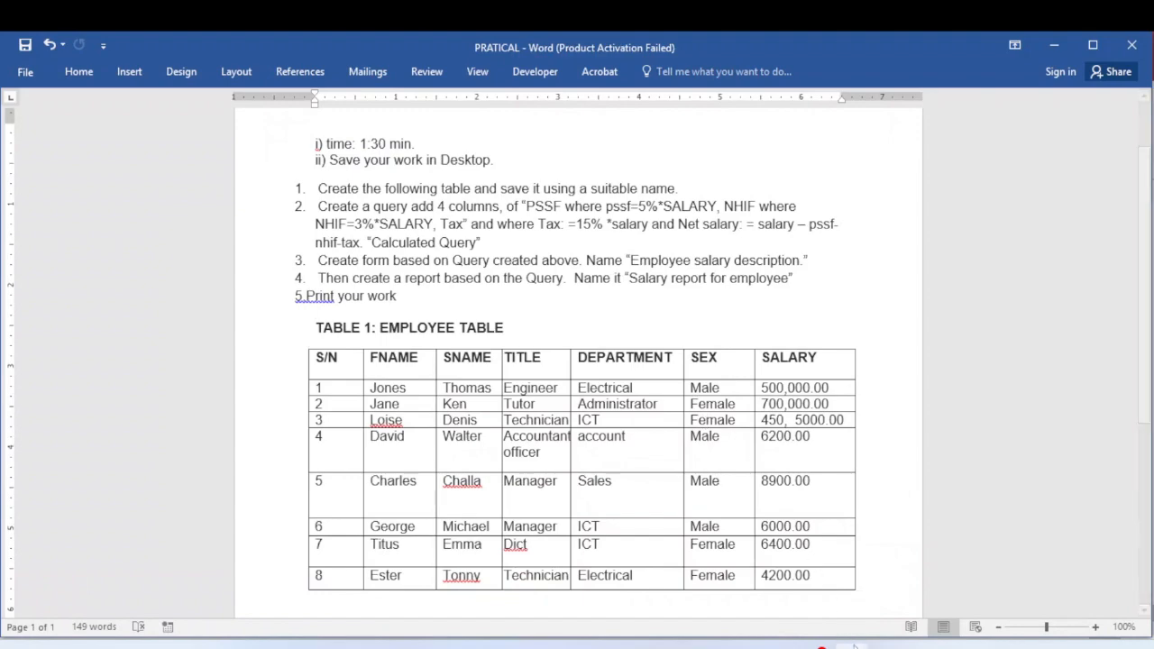
pyautogui.click(821, 644)
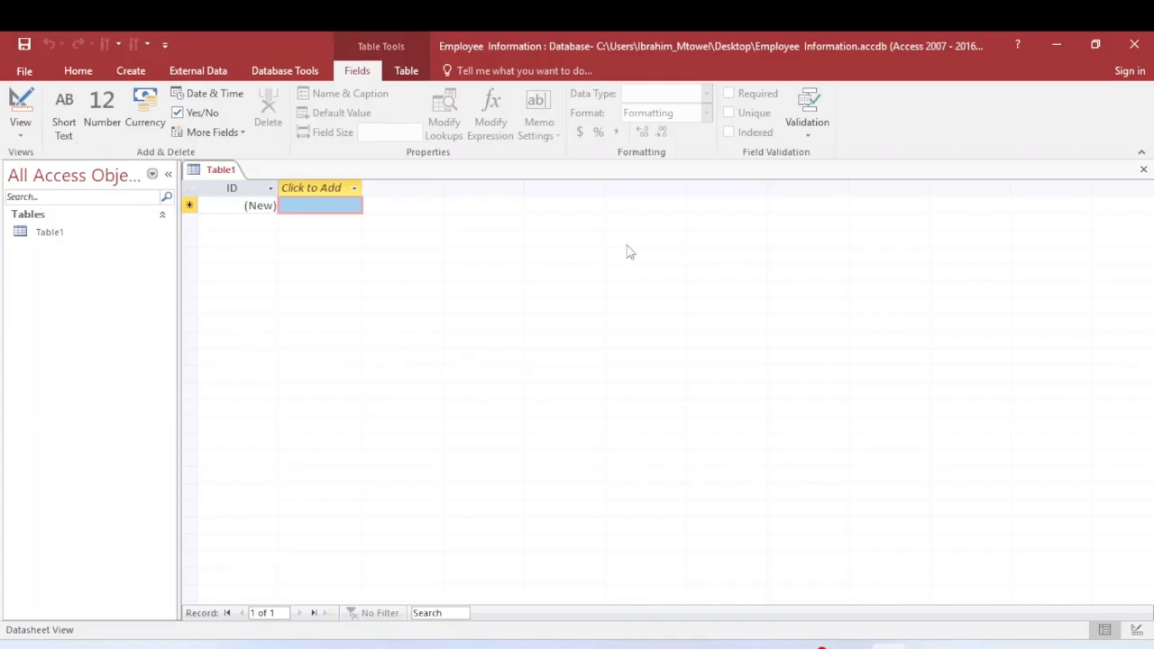
pyautogui.click(20, 131)
pyautogui.click(51, 197)
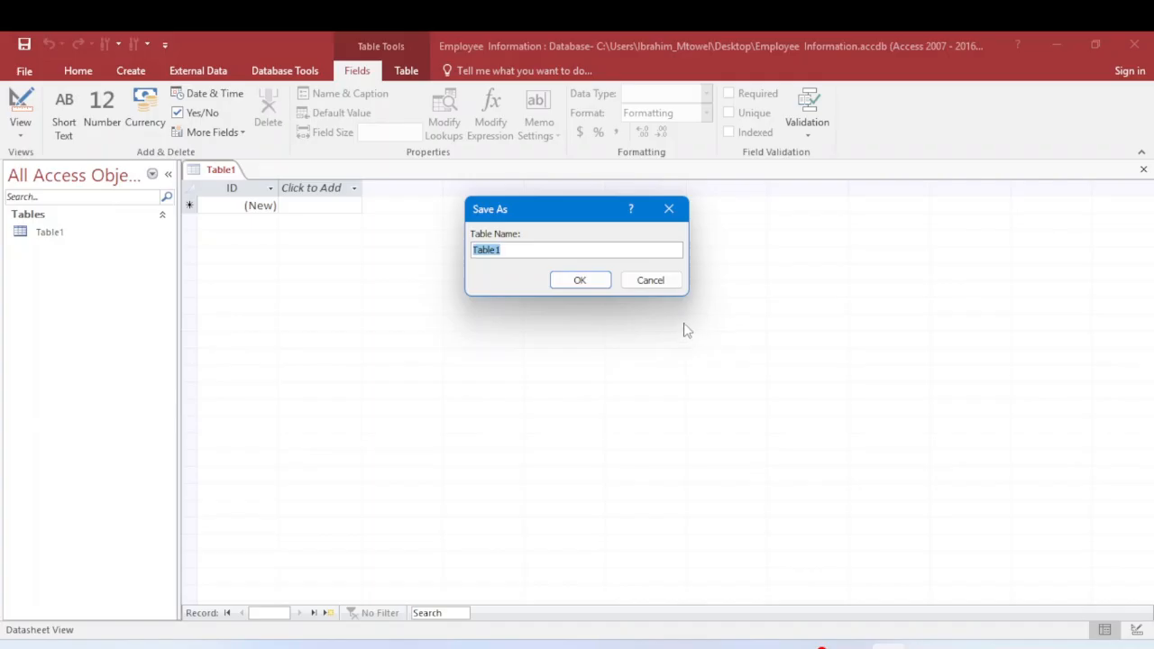
# Copy the title from the Word sheet and save the table as 'EMPLOYEE TABLE'
pyautogui.click(850, 646)
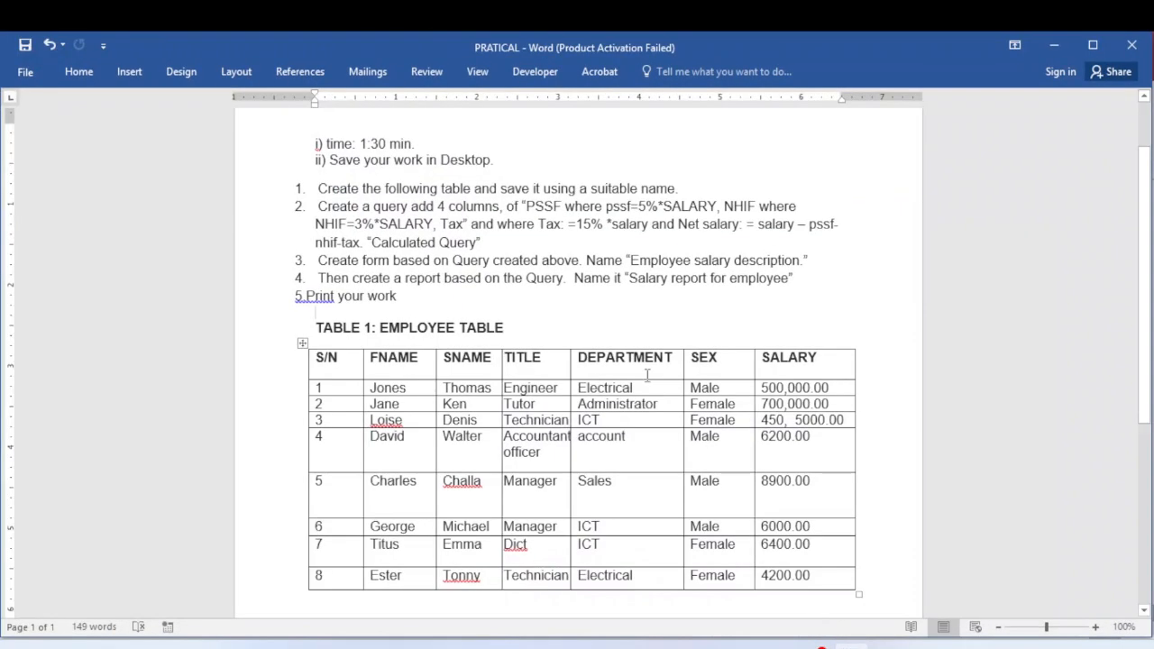
pyautogui.moveTo(527, 329); pyautogui.dragTo(409, 332)
pyautogui.rightClick(397, 334)
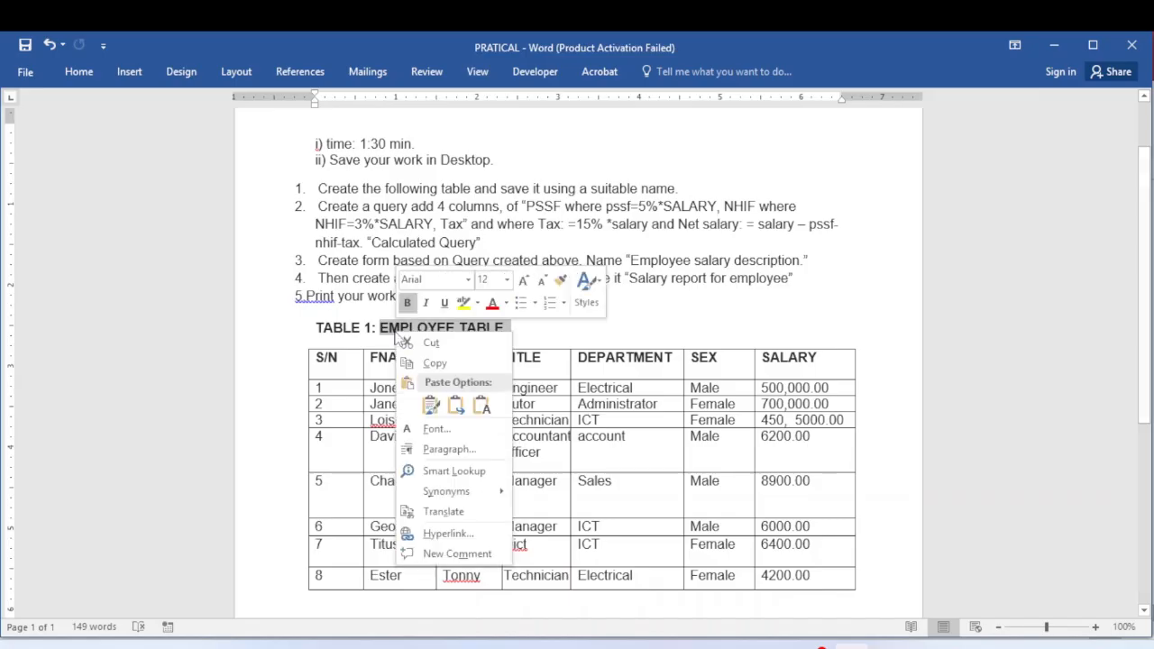
pyautogui.click(415, 364)
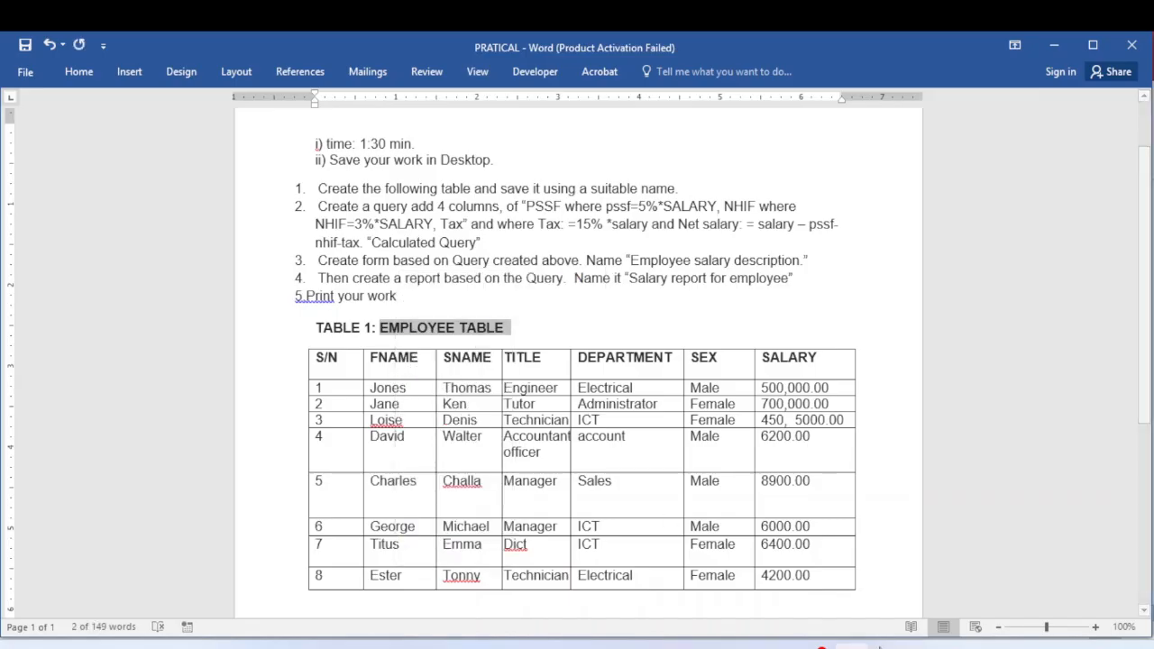
pyautogui.click(886, 645)
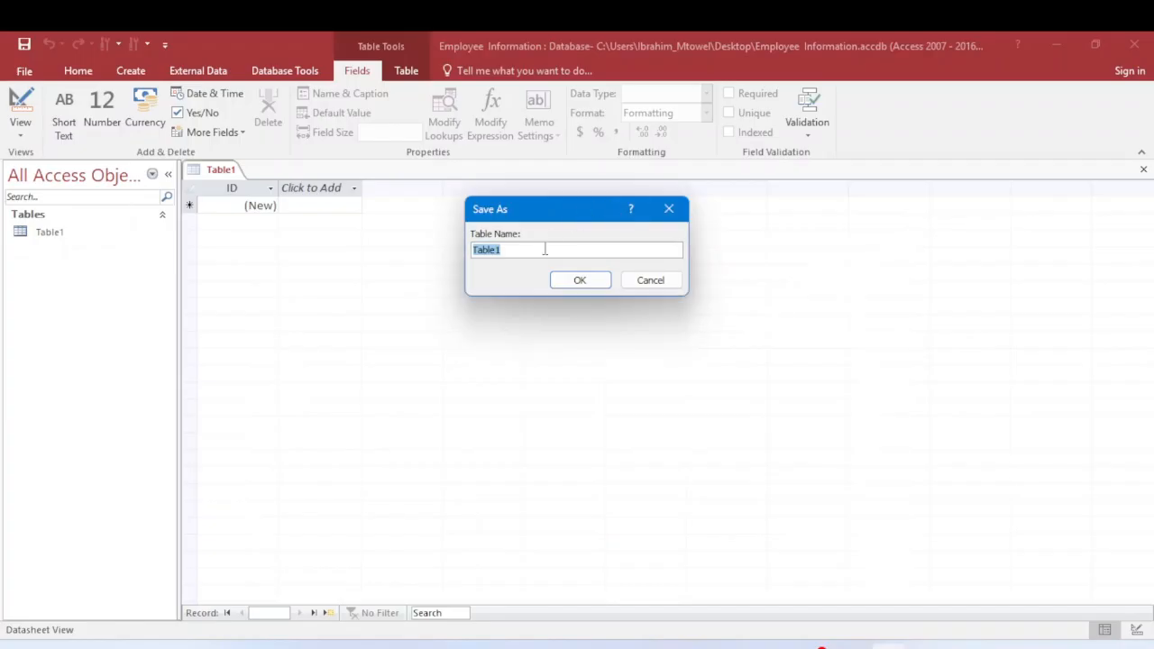
pyautogui.write('EMPLOYEE TABLE')
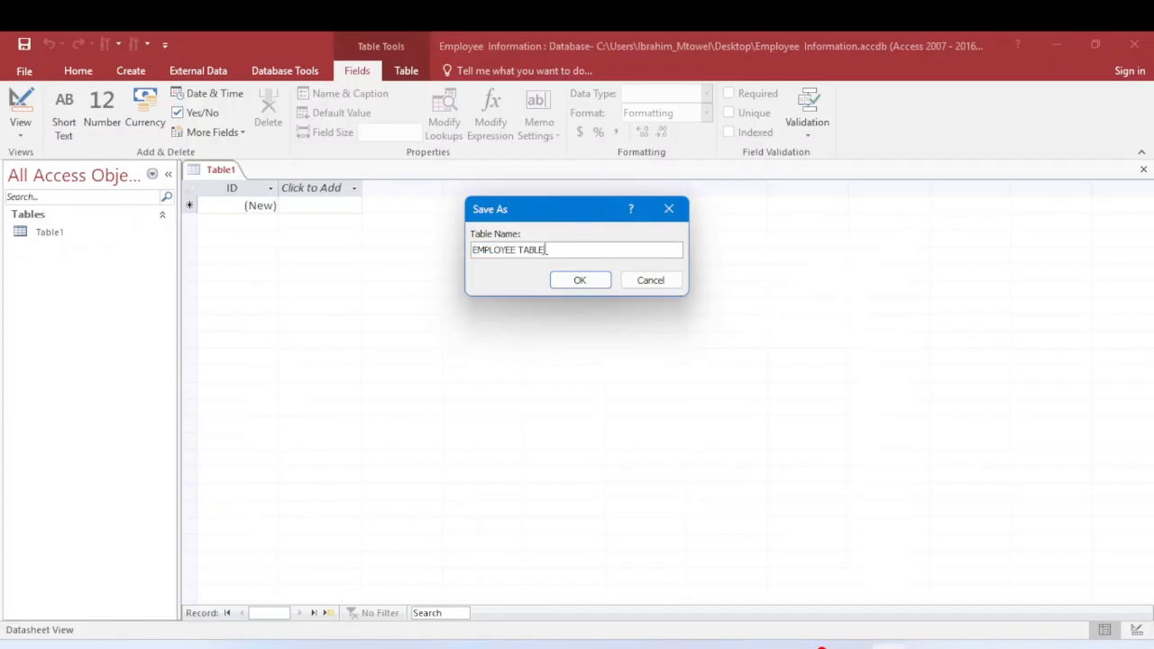
pyautogui.click(601, 283)
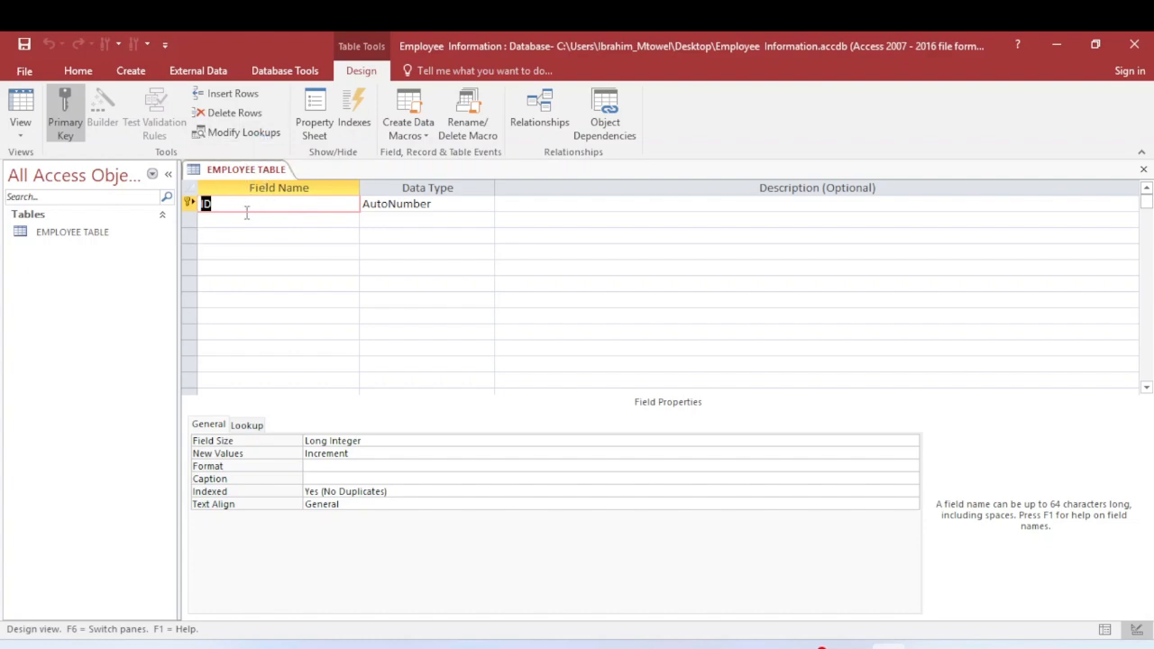
# Rename the default ID primary key field to S/N
pyautogui.moveTo(851, 645)
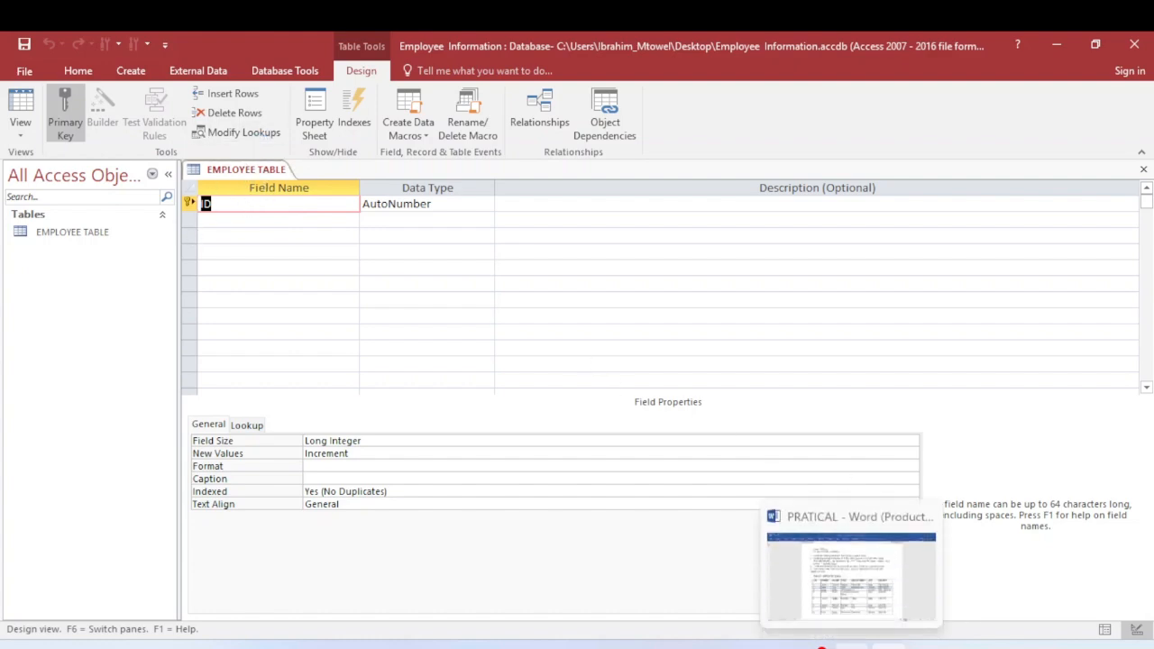
pyautogui.click(851, 563)
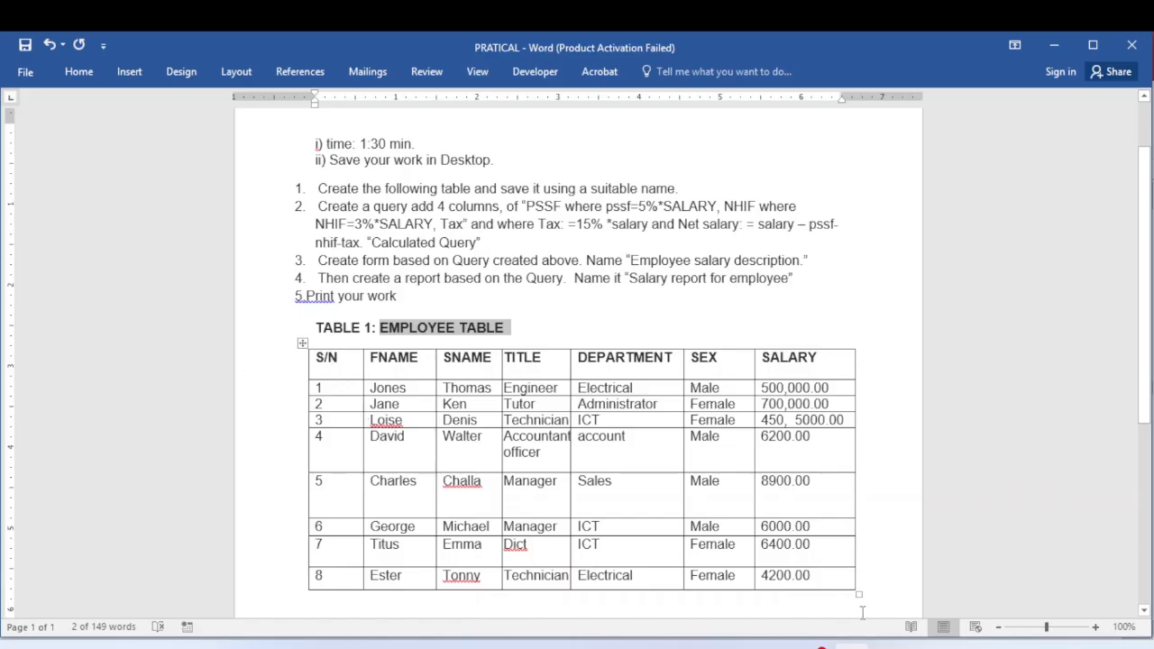
pyautogui.click(888, 645)
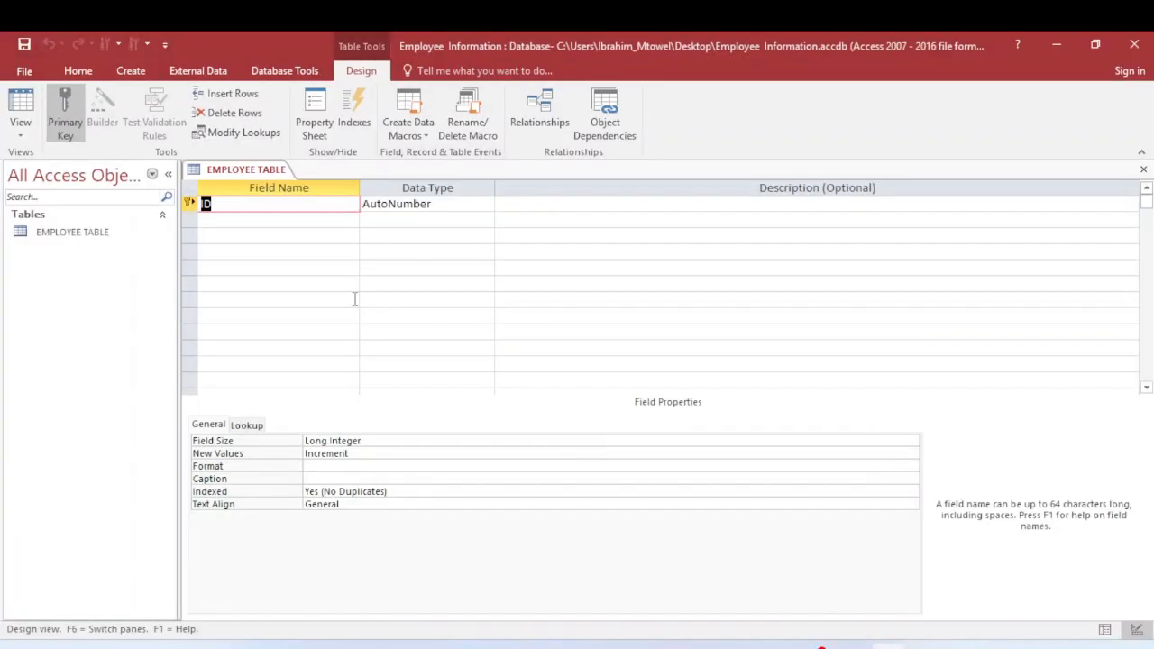
pyautogui.click(257, 205)
pyautogui.press('BackSpace')
pyautogui.press('BackSpace')
pyautogui.press('capslock')
pyautogui.write('S/N')
# Add the fields FNAME, SNAME, TITLE, DEPARTMNET, SEX and SALARY
pyautogui.click(217, 225)
pyautogui.write('F')
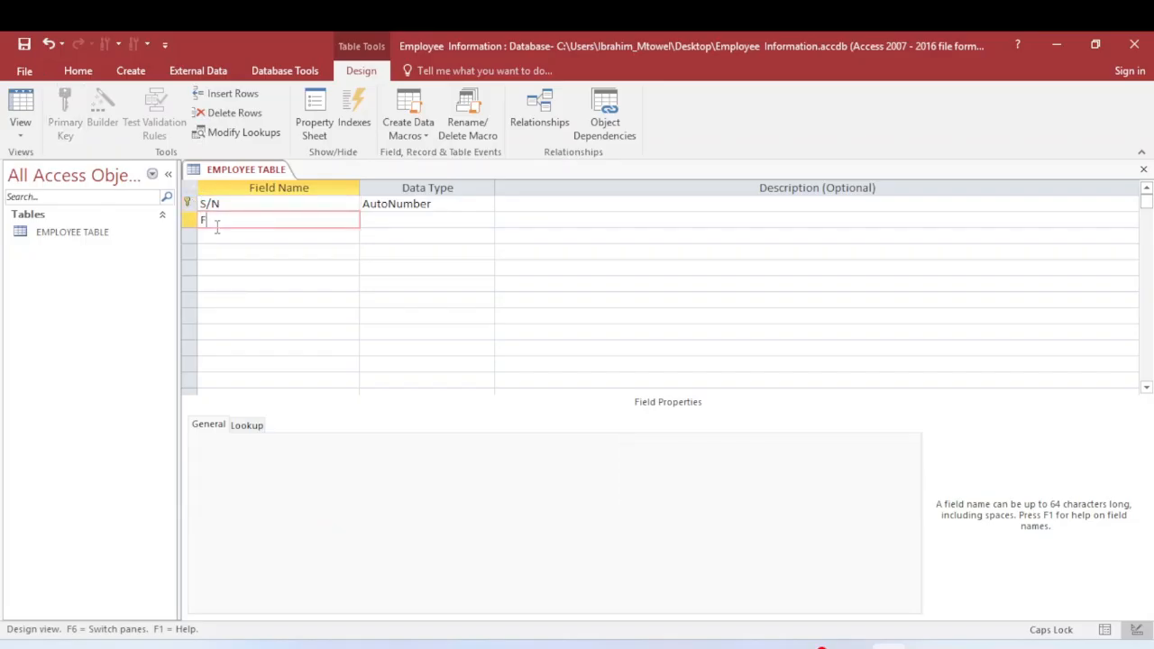
pyautogui.write('NAME')
pyautogui.click(231, 234)
pyautogui.write('SNAME')
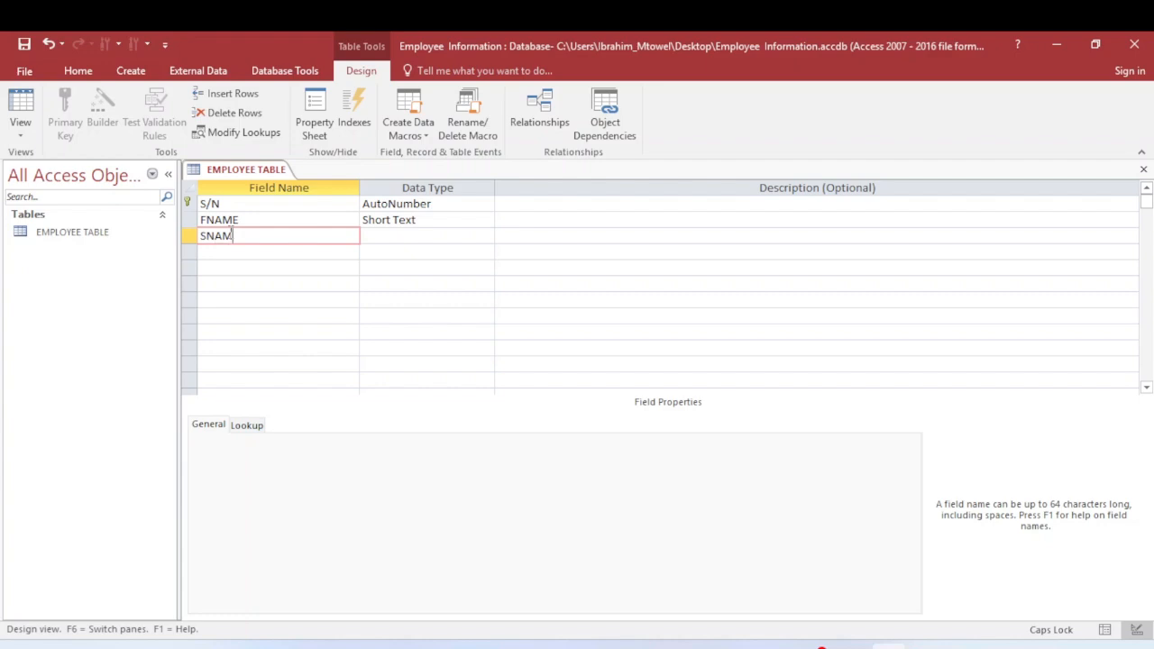
pyautogui.click(267, 255)
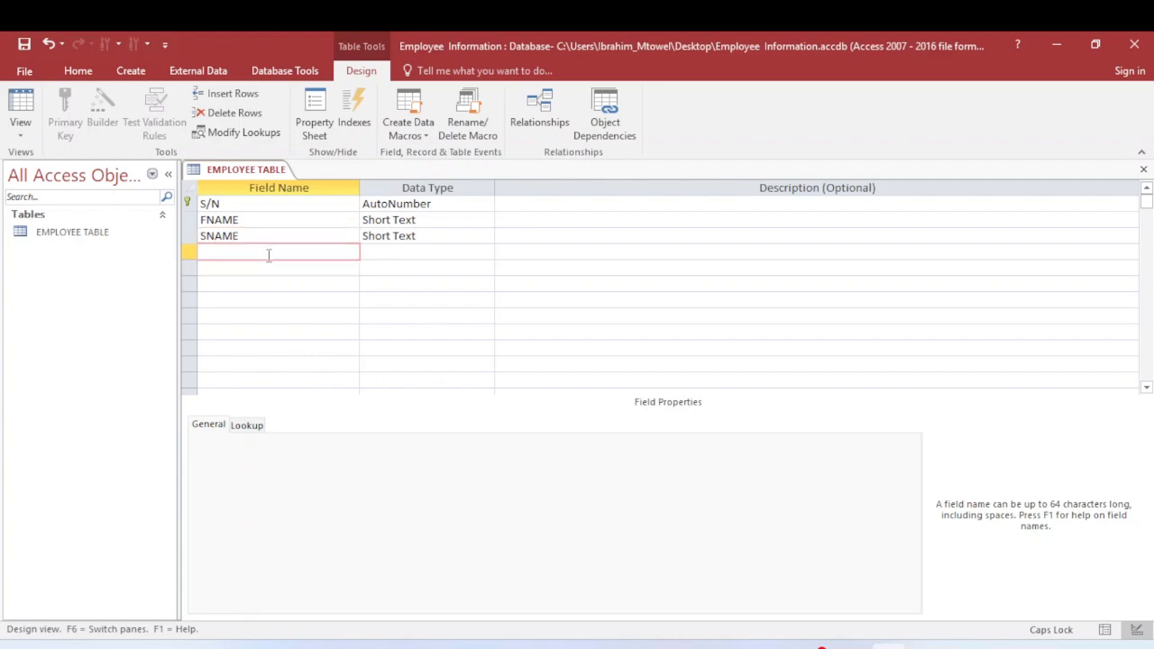
pyautogui.write('TITLE')
pyautogui.click(309, 266)
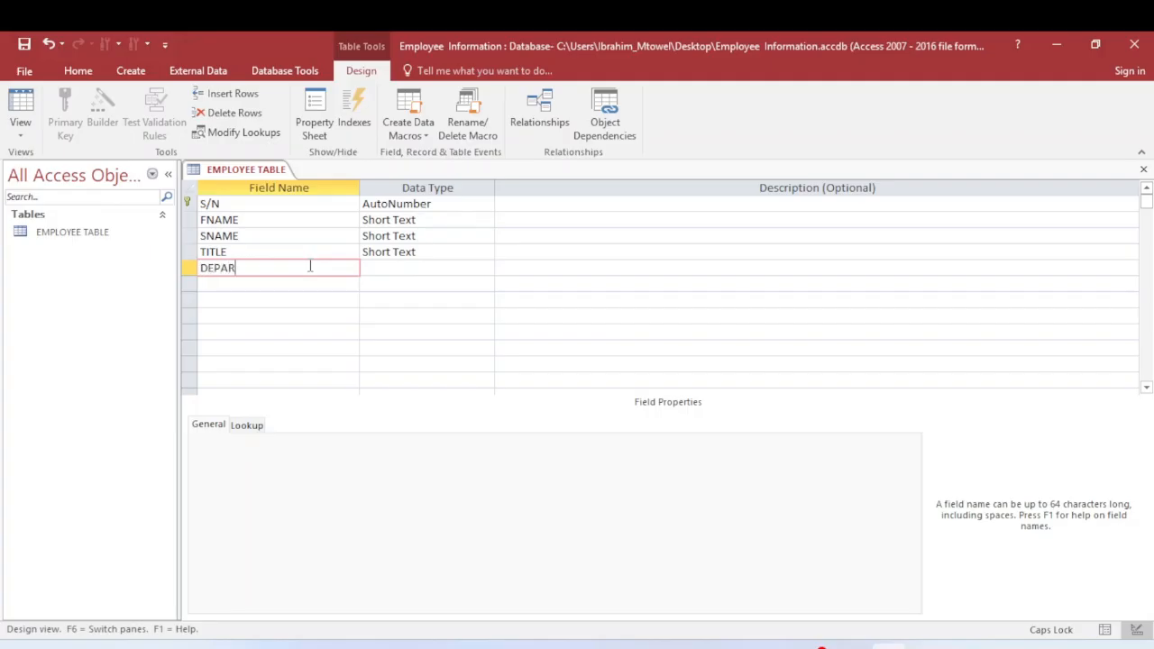
pyautogui.write('DEPARTMNET')
pyautogui.click(288, 283)
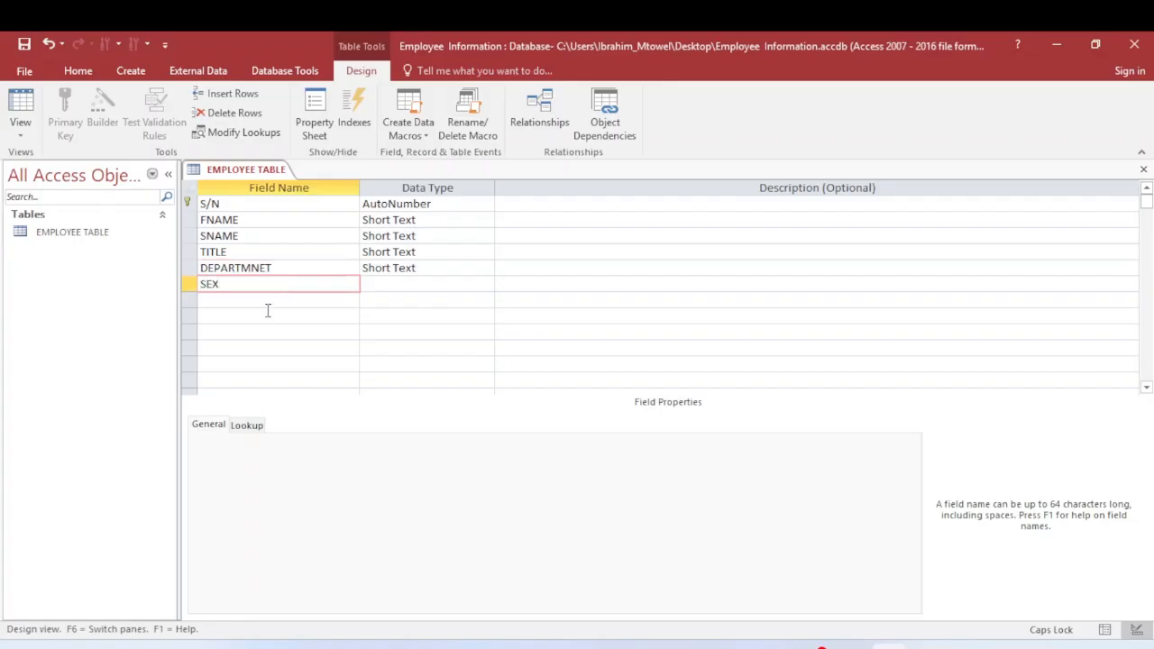
pyautogui.click(271, 301)
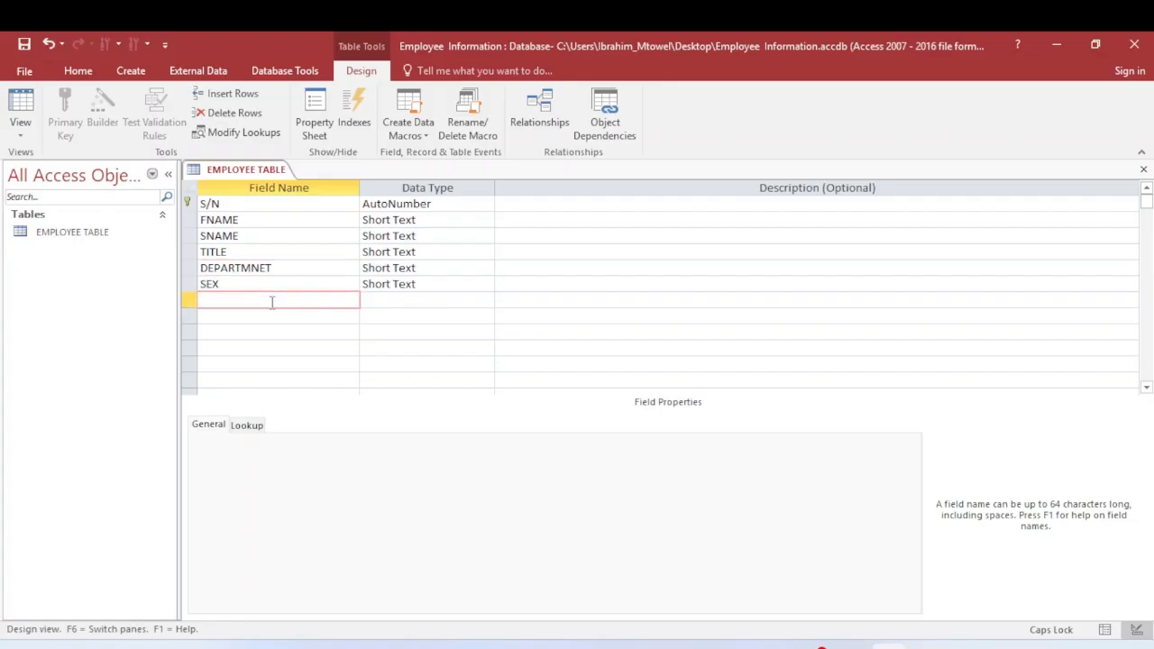
pyautogui.write('SALARY')
pyautogui.click(578, 298)
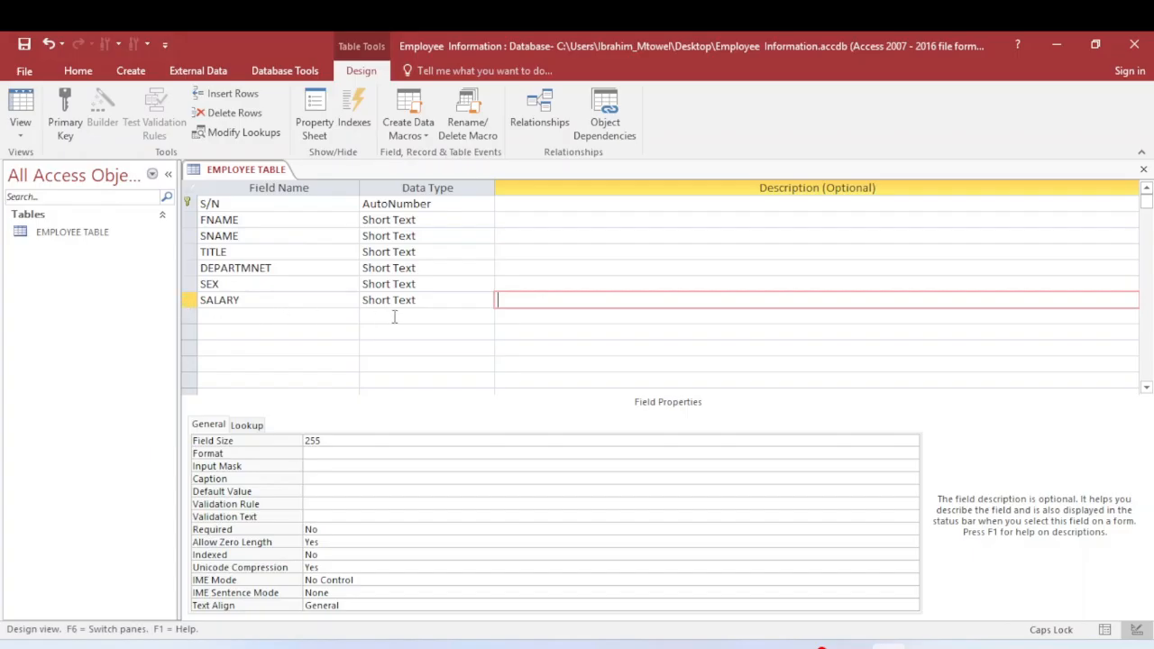
# Make SALARY a Number field with the Standard format
pyautogui.click(444, 300)
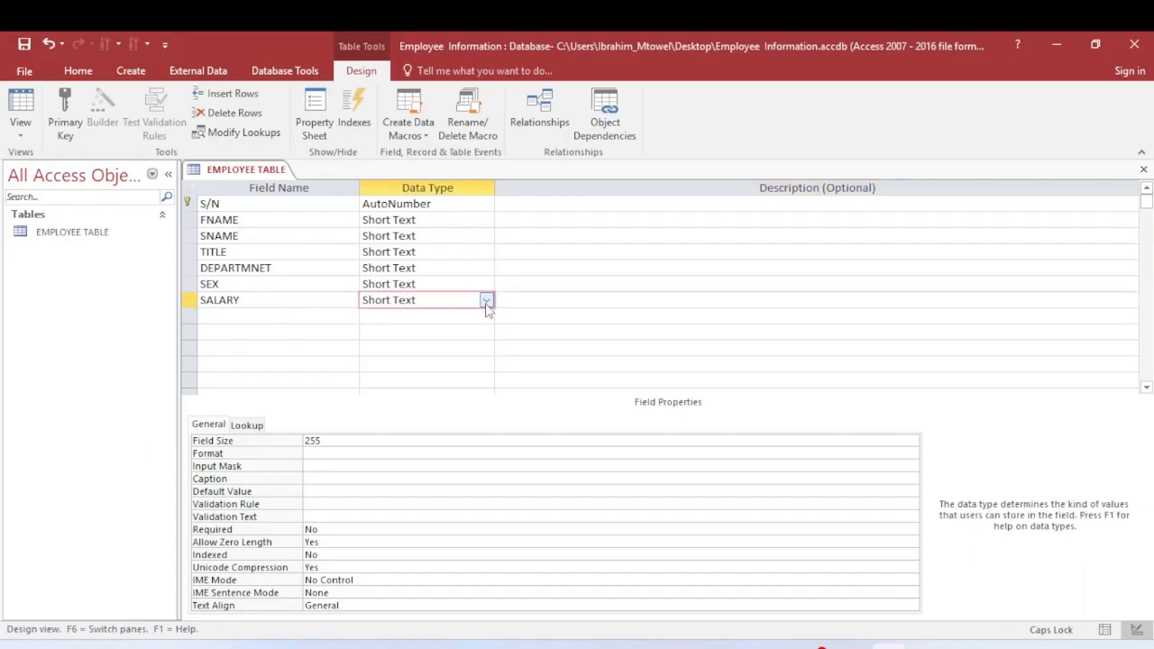
pyautogui.click(486, 300)
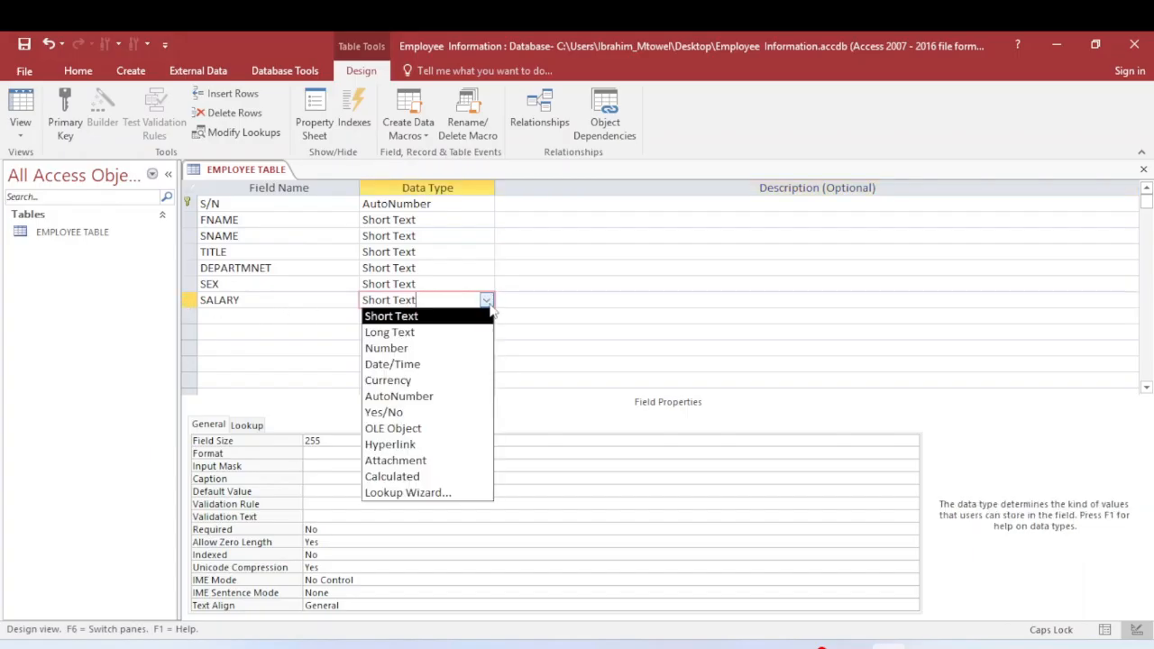
pyautogui.click(445, 348)
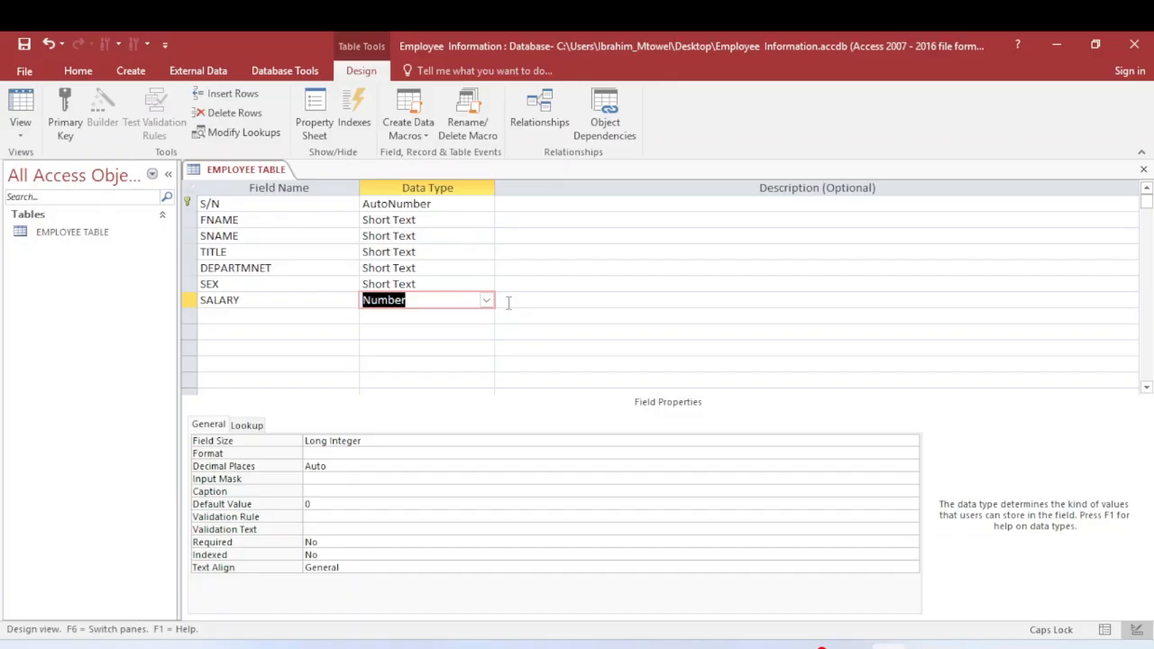
pyautogui.click(508, 302)
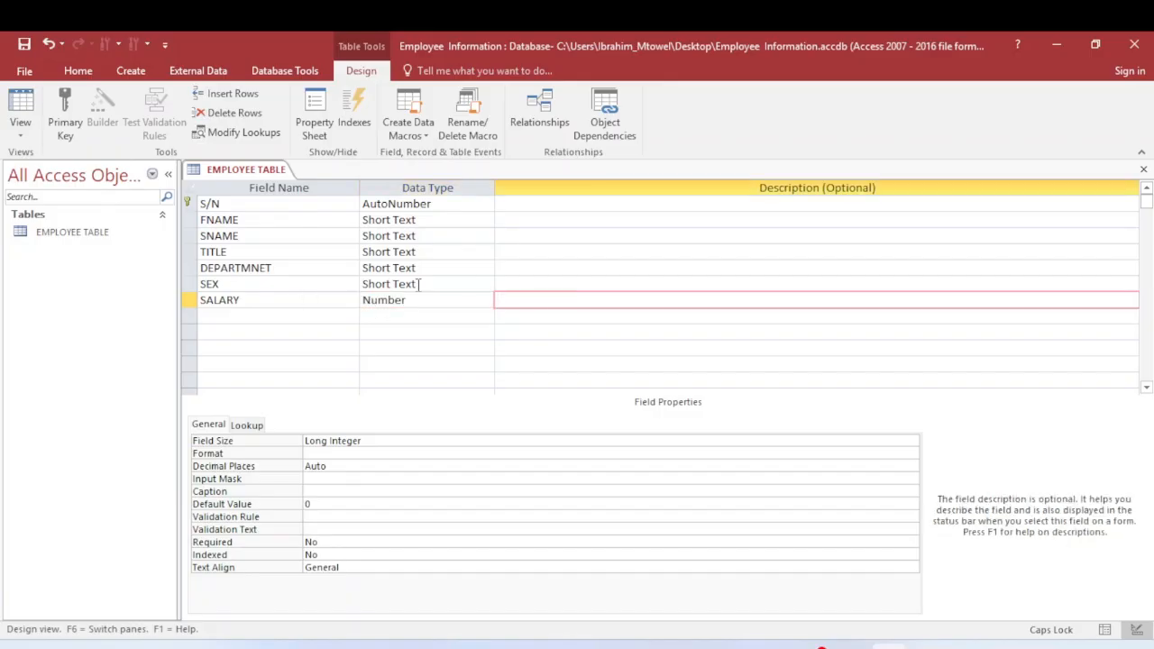
pyautogui.click(368, 453)
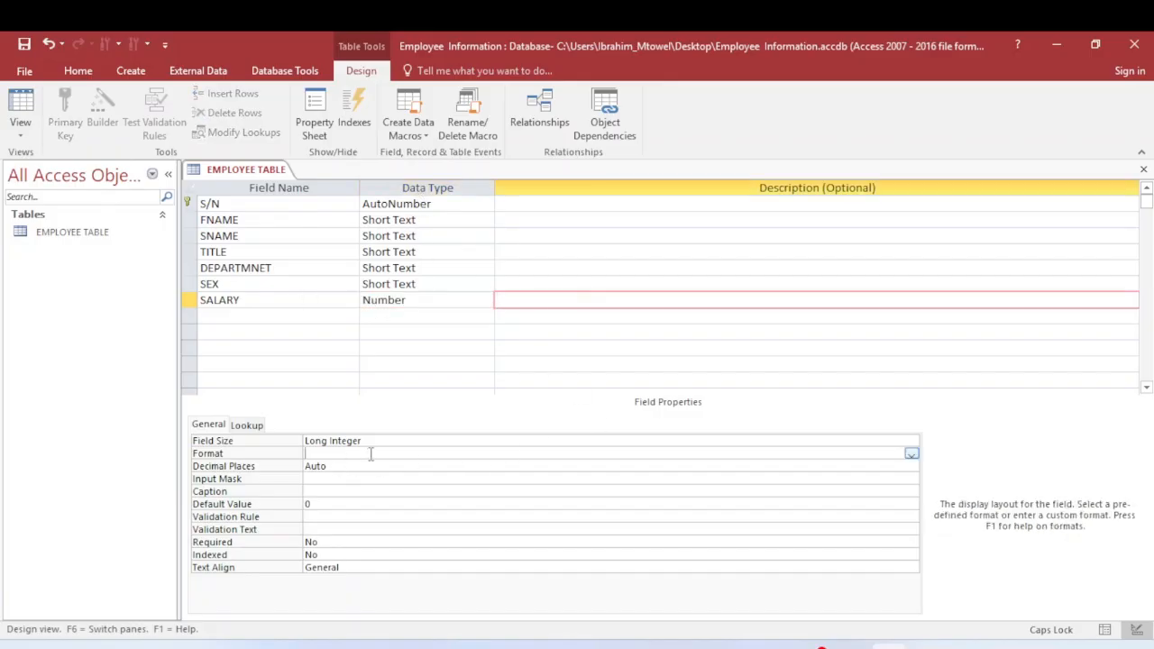
pyautogui.click(912, 455)
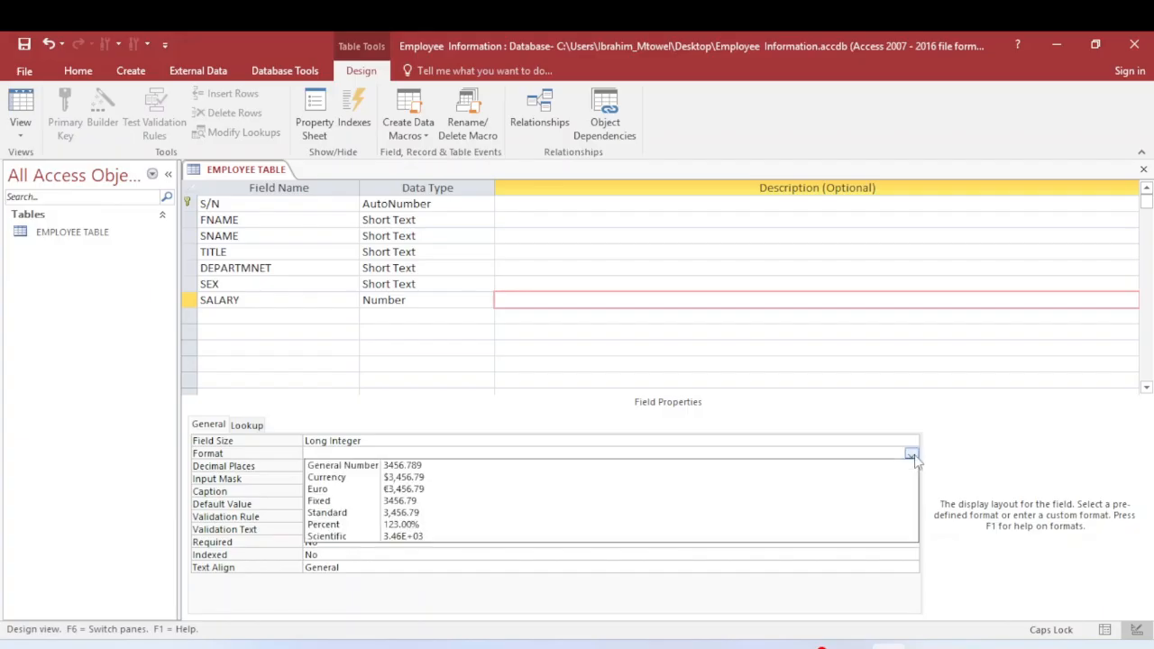
pyautogui.click(401, 512)
pyautogui.click(565, 333)
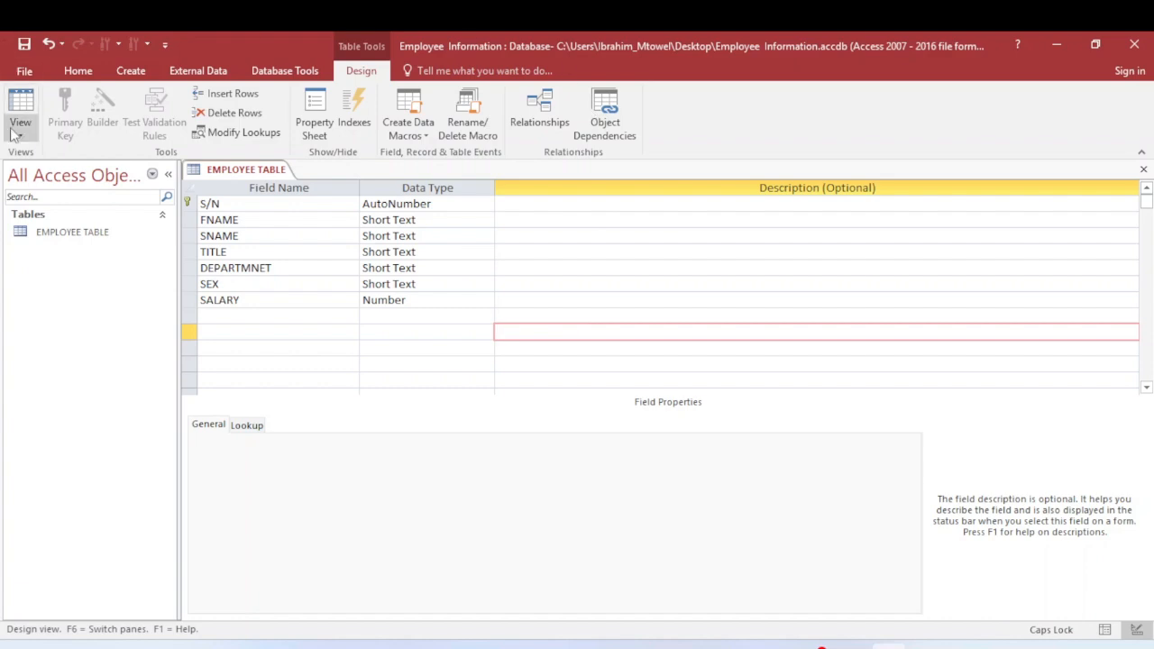
# Save the table design and switch to Datasheet View
pyautogui.click(22, 45)
pyautogui.click(20, 131)
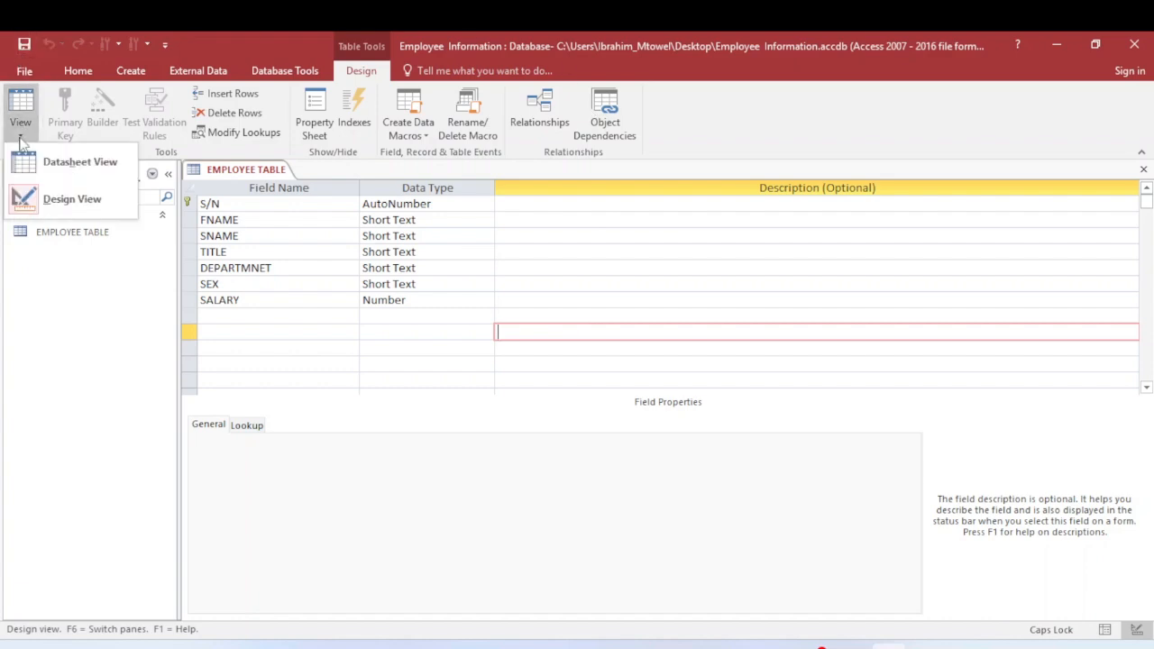
pyautogui.click(52, 159)
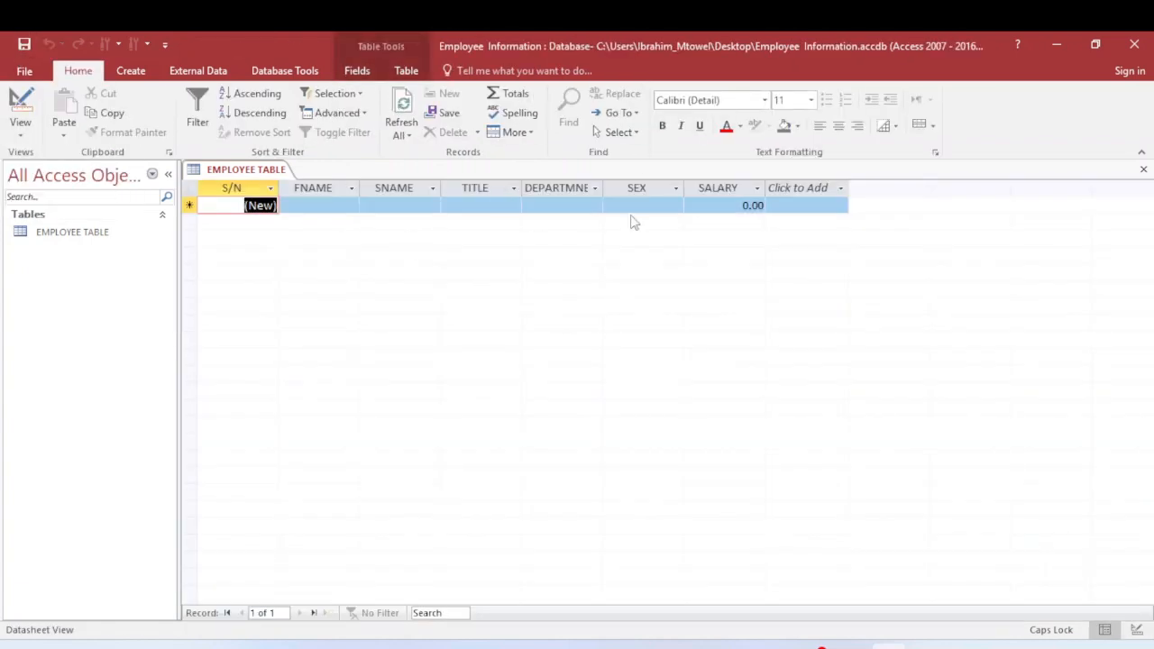
# Copy the name Jones from the Word table for record 1's FNAME
pyautogui.click(351, 203)
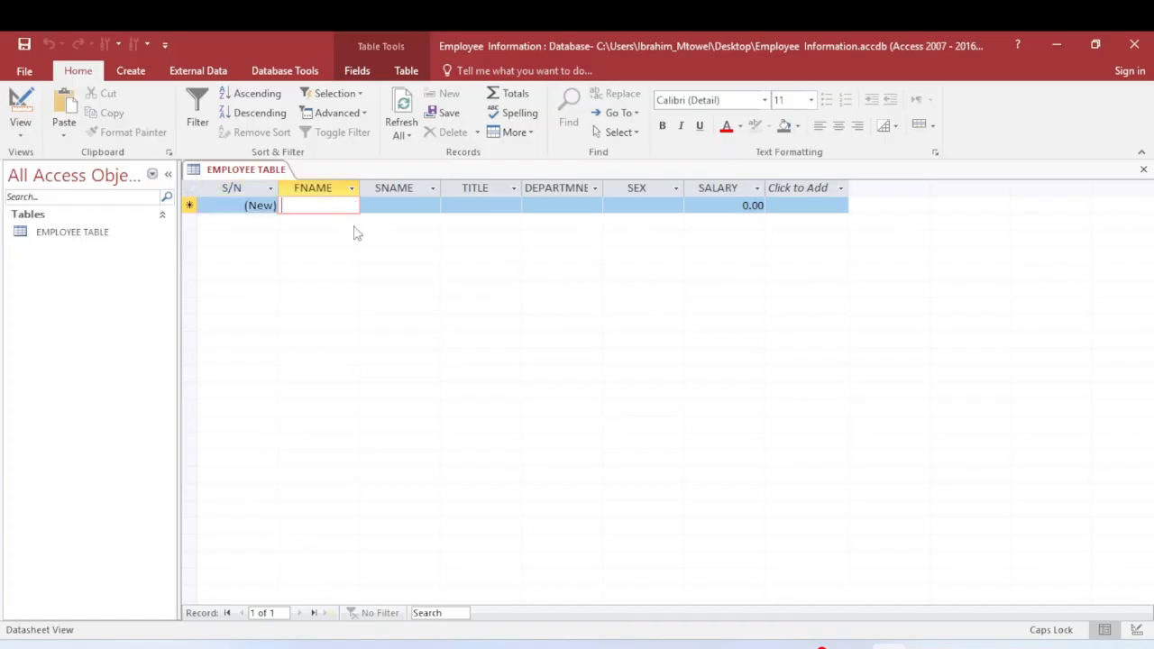
pyautogui.click(850, 646)
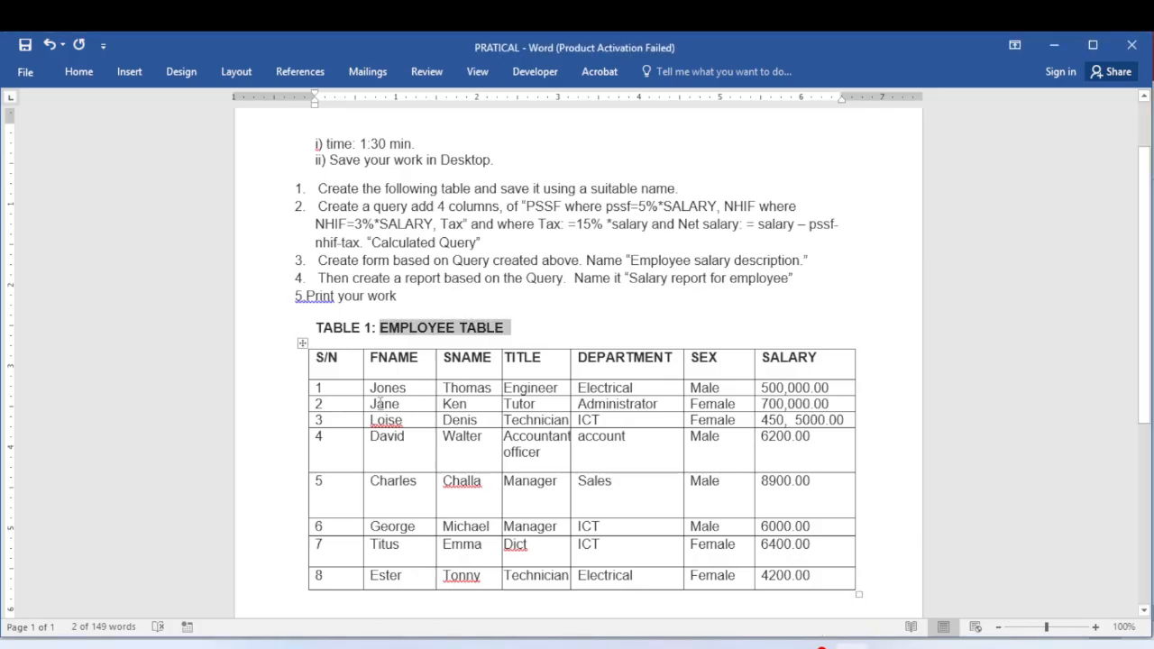
pyautogui.moveTo(372, 387); pyautogui.dragTo(407, 389)
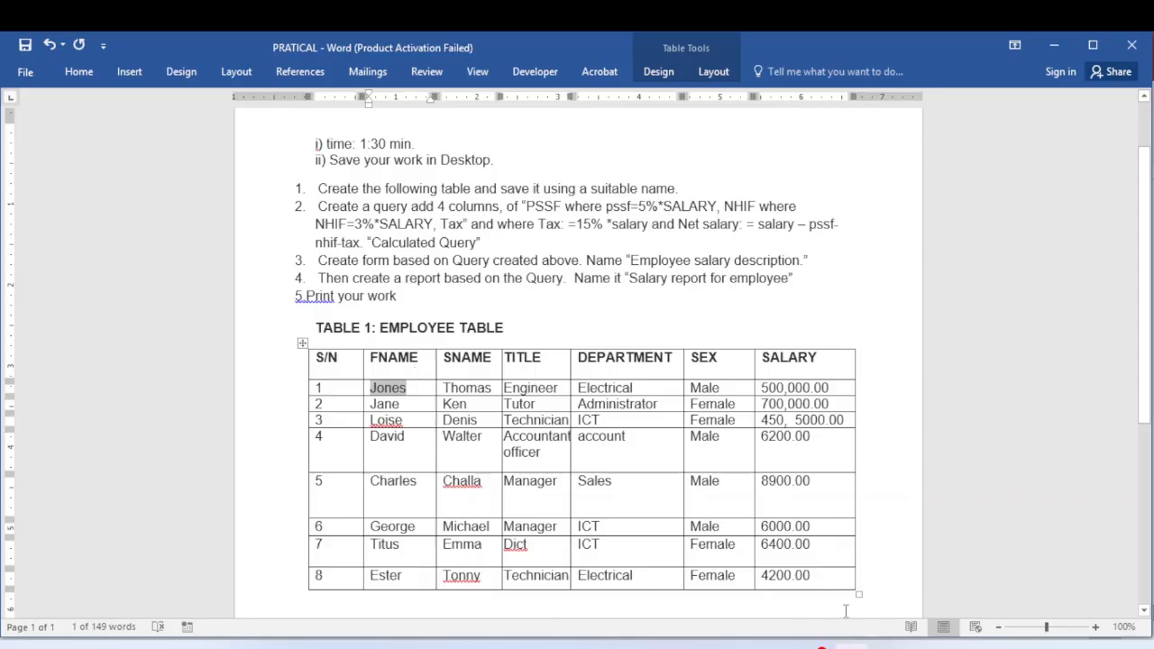
pyautogui.click(887, 645)
pyautogui.hotkey('ctrl', 'v')
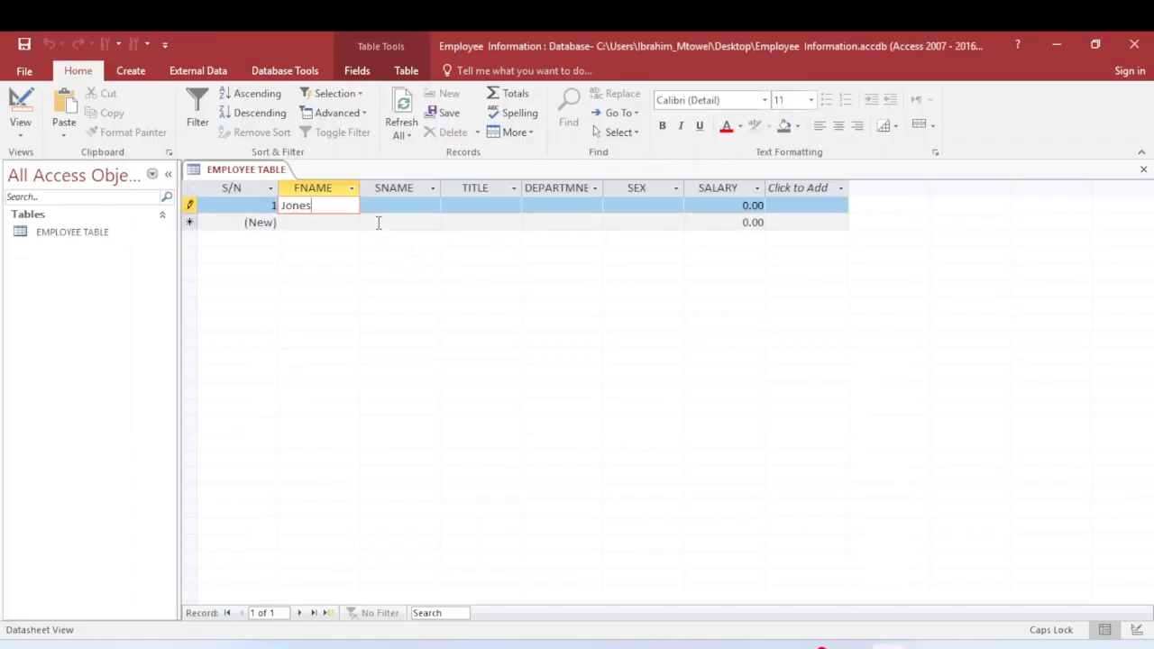
pyautogui.press('Tab')
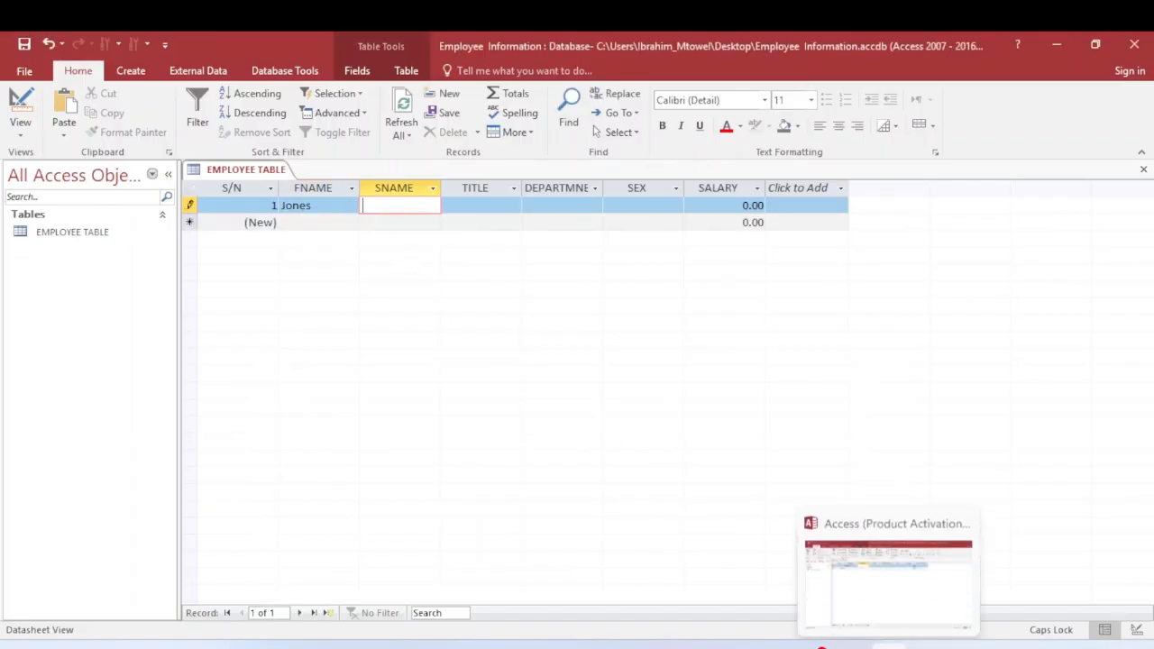
pyautogui.click(853, 645)
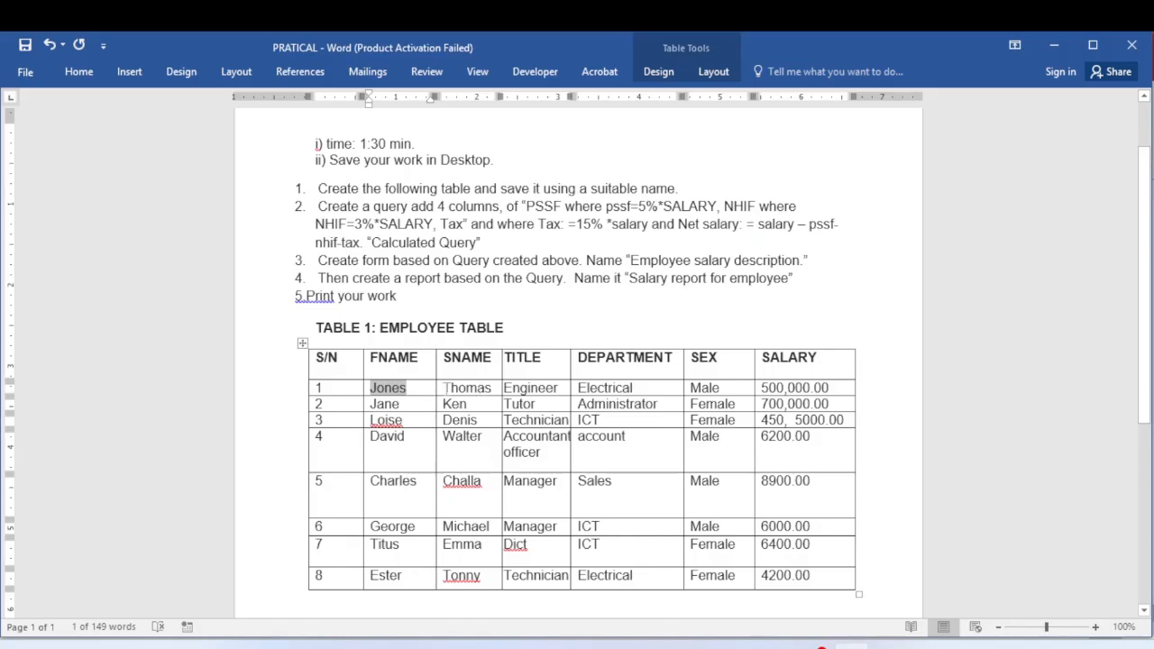
pyautogui.moveTo(443, 388); pyautogui.dragTo(493, 394)
pyautogui.hotkey('ctrl', 'c')
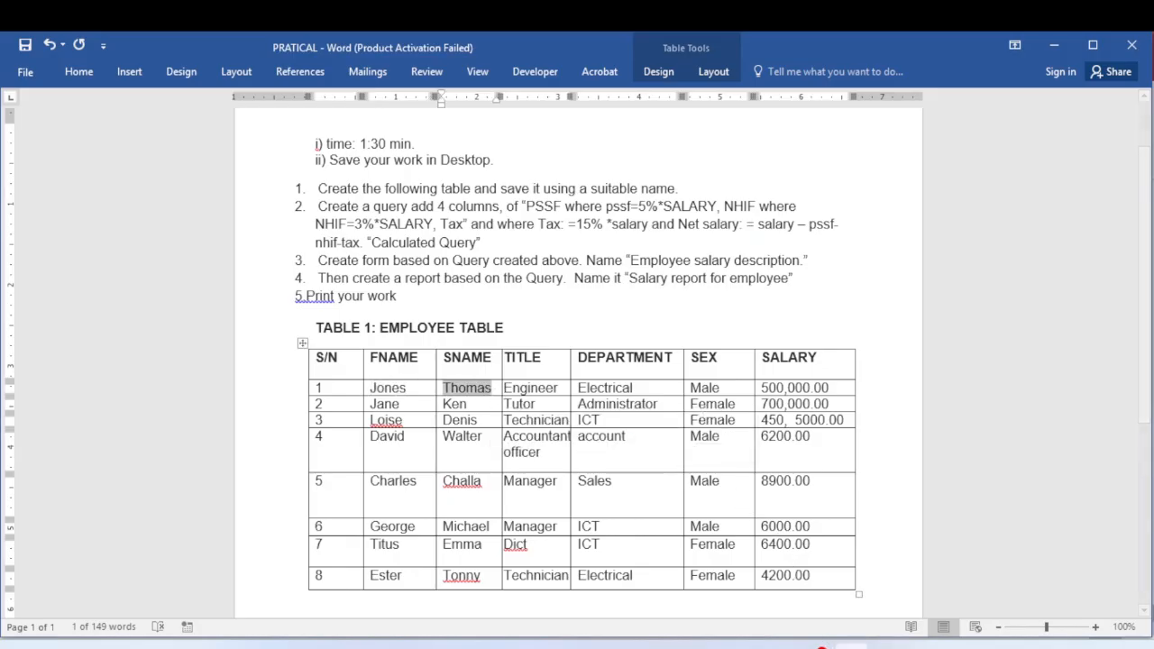
pyautogui.click(888, 646)
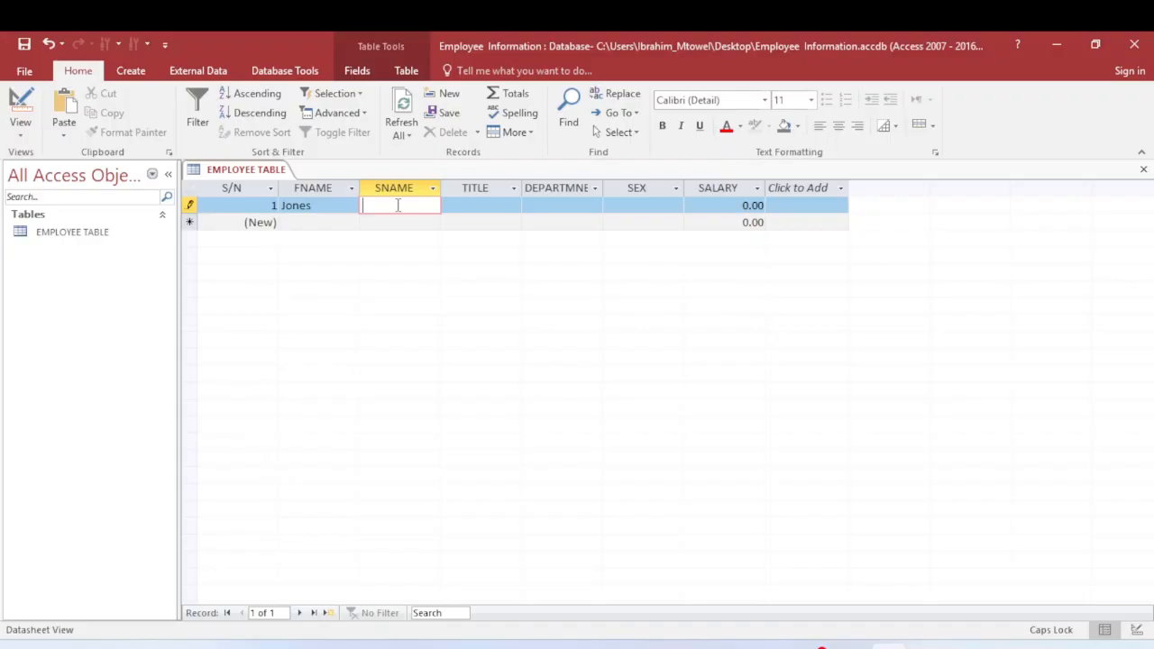
pyautogui.hotkey('ctrl', 'v')
pyautogui.click(478, 205)
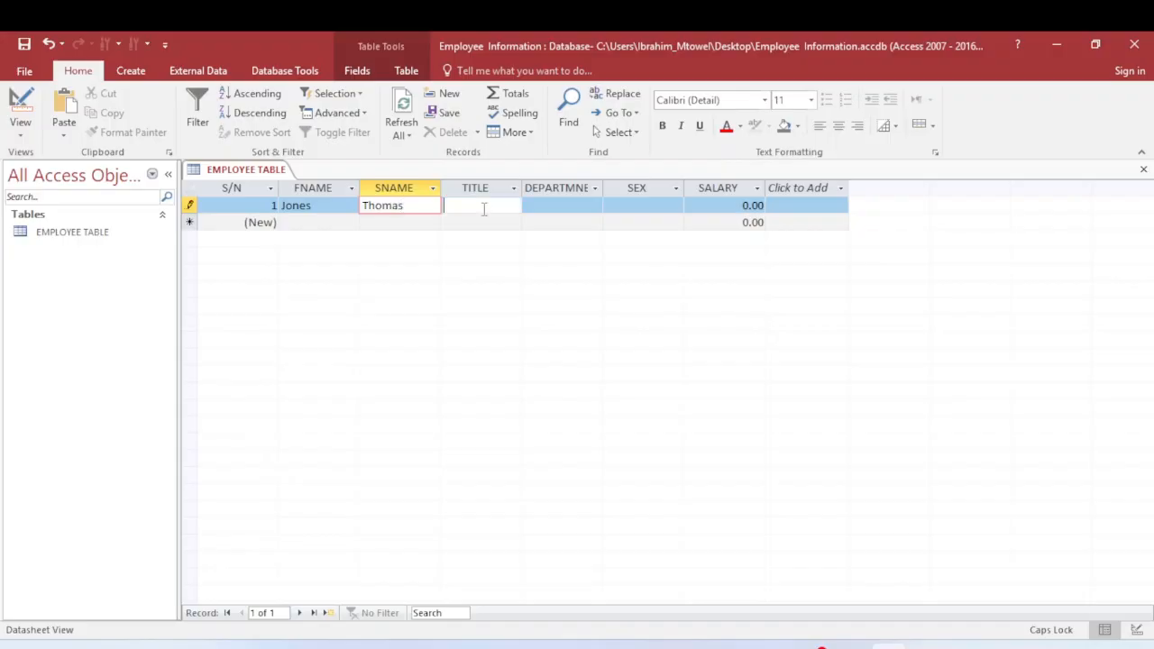
pyautogui.click(850, 644)
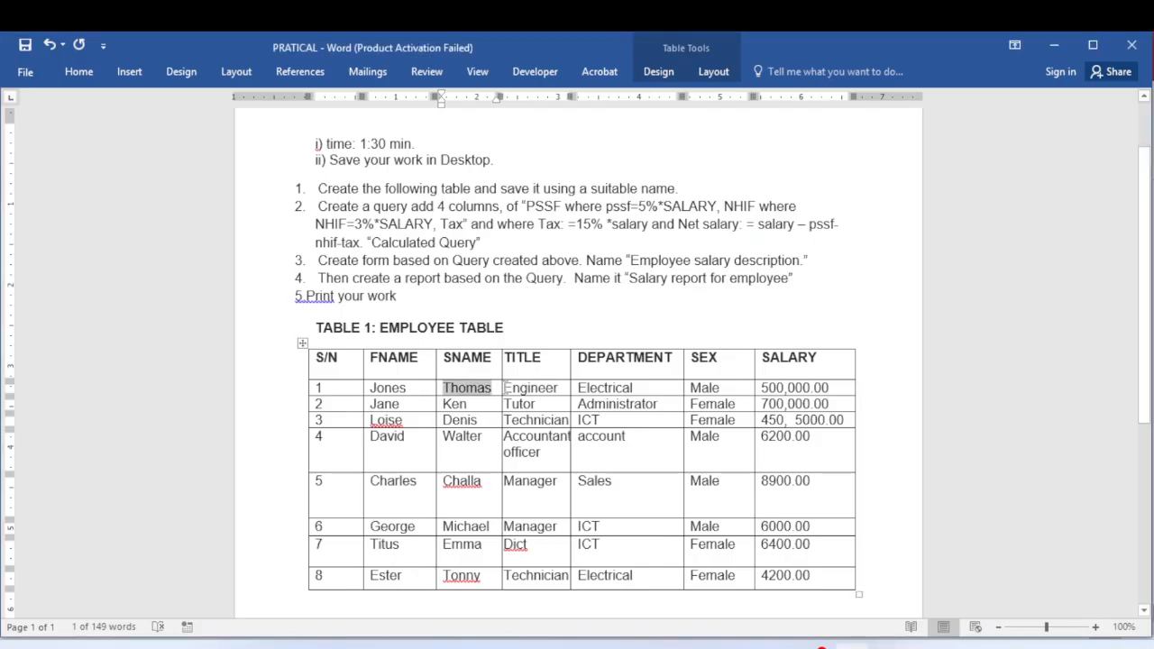
pyautogui.moveTo(503, 388); pyautogui.dragTo(561, 389)
pyautogui.hotkey('ctrl', 'c')
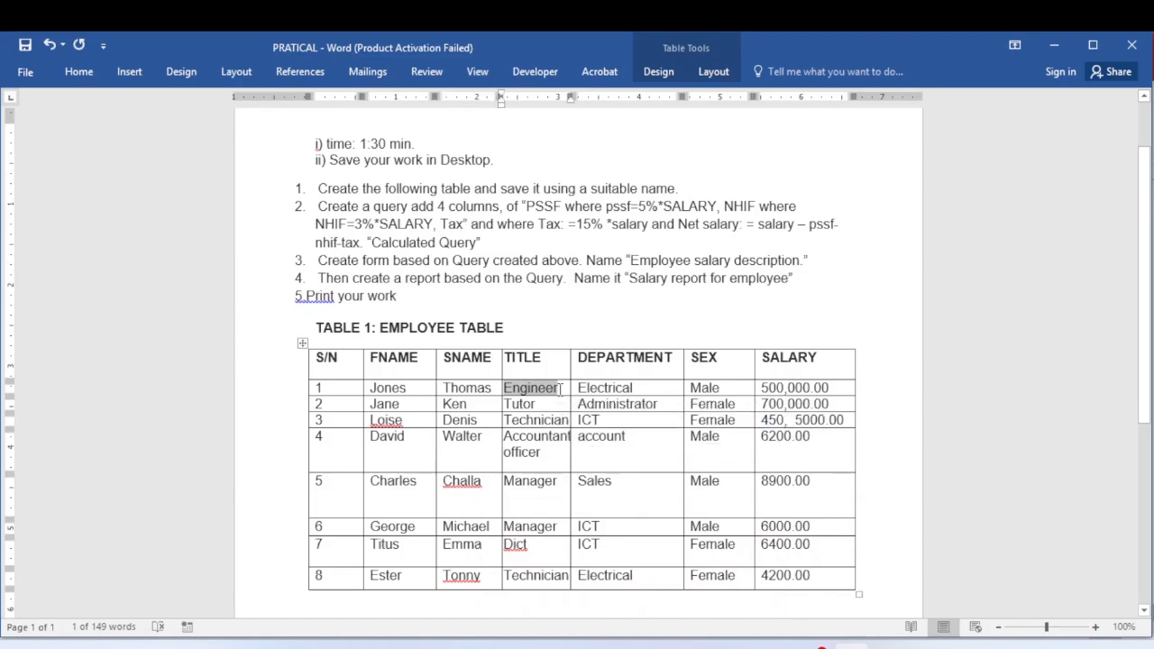
pyautogui.click(888, 644)
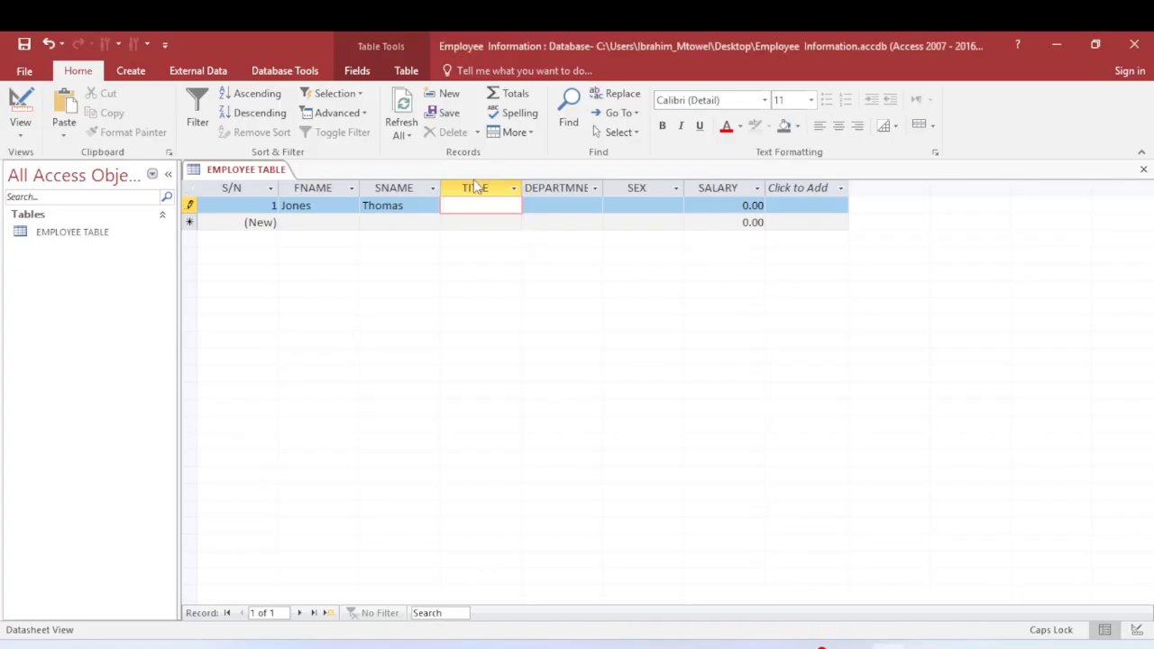
pyautogui.hotkey('ctrl', 'v')
# Enter Electrical as record 1's department and Male as its SEX
pyautogui.click(557, 206)
pyautogui.click(851, 644)
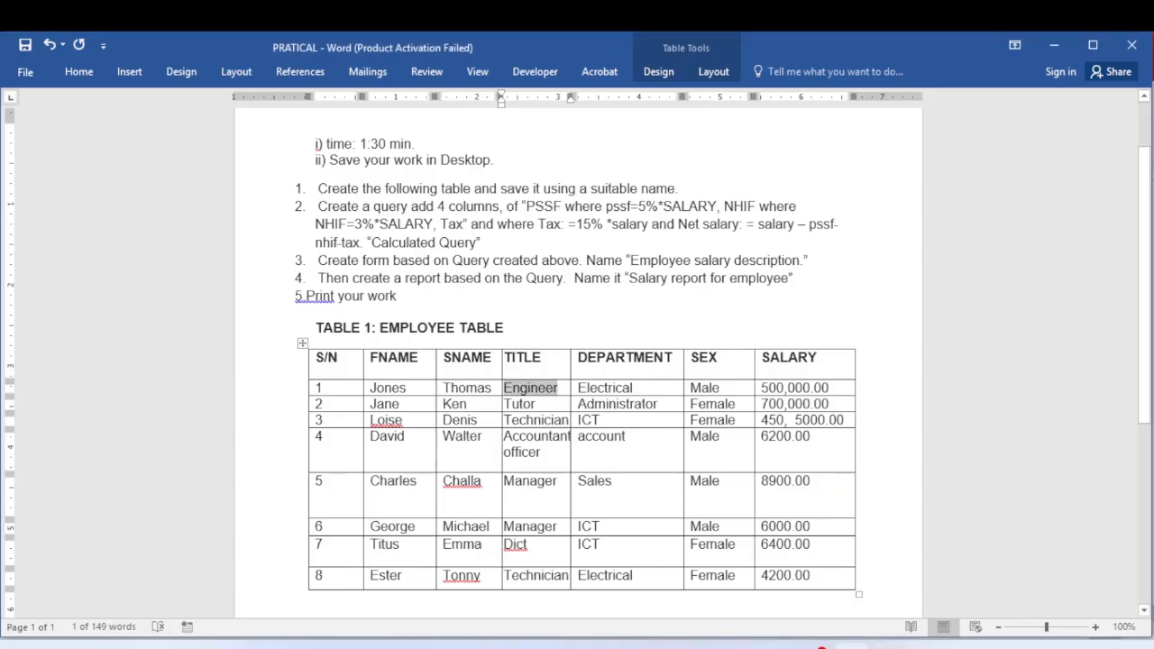
pyautogui.moveTo(579, 388); pyautogui.dragTo(640, 389)
pyautogui.hotkey('ctrl', 'c')
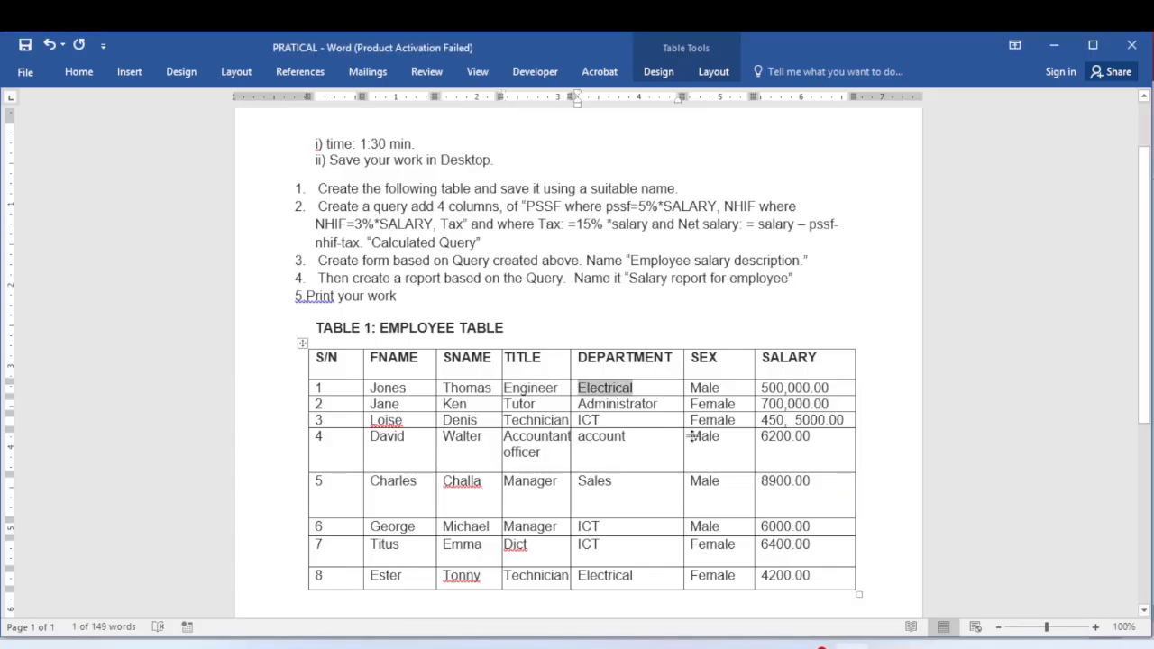
pyautogui.click(851, 643)
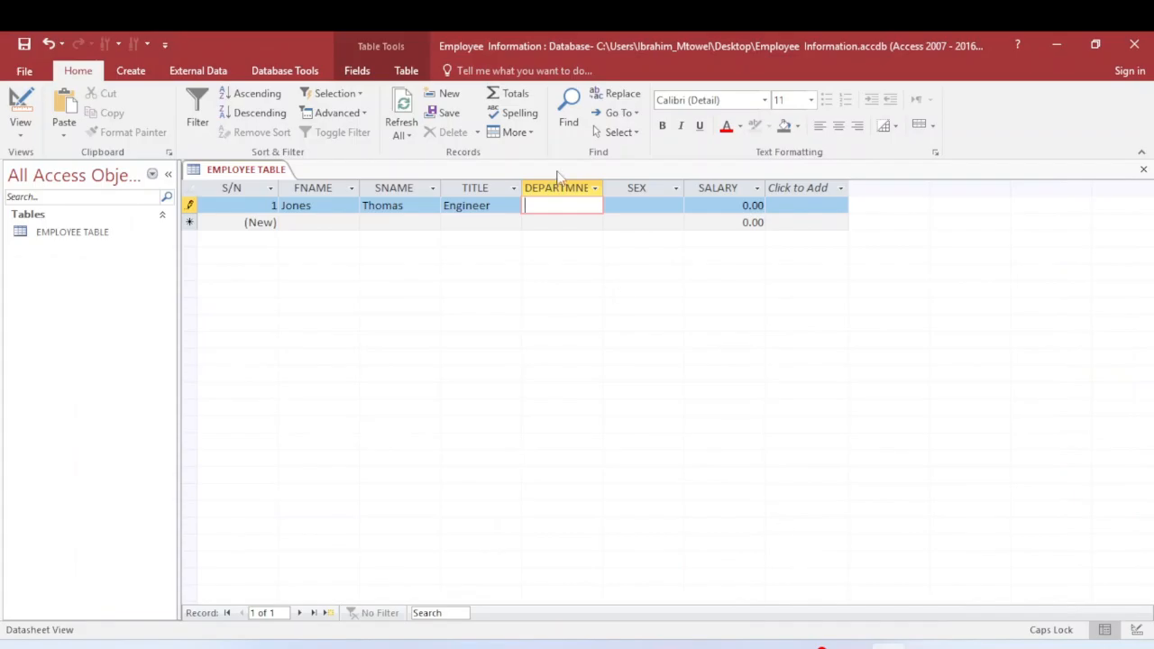
pyautogui.hotkey('ctrl', 'v')
pyautogui.click(646, 213)
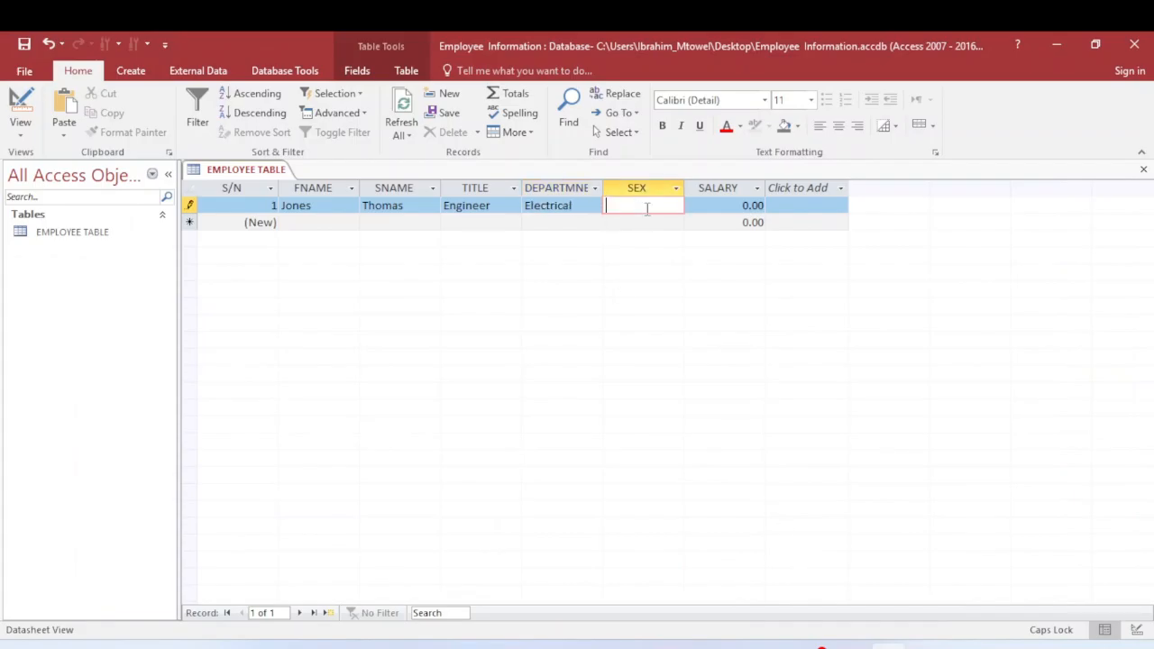
pyautogui.click(848, 642)
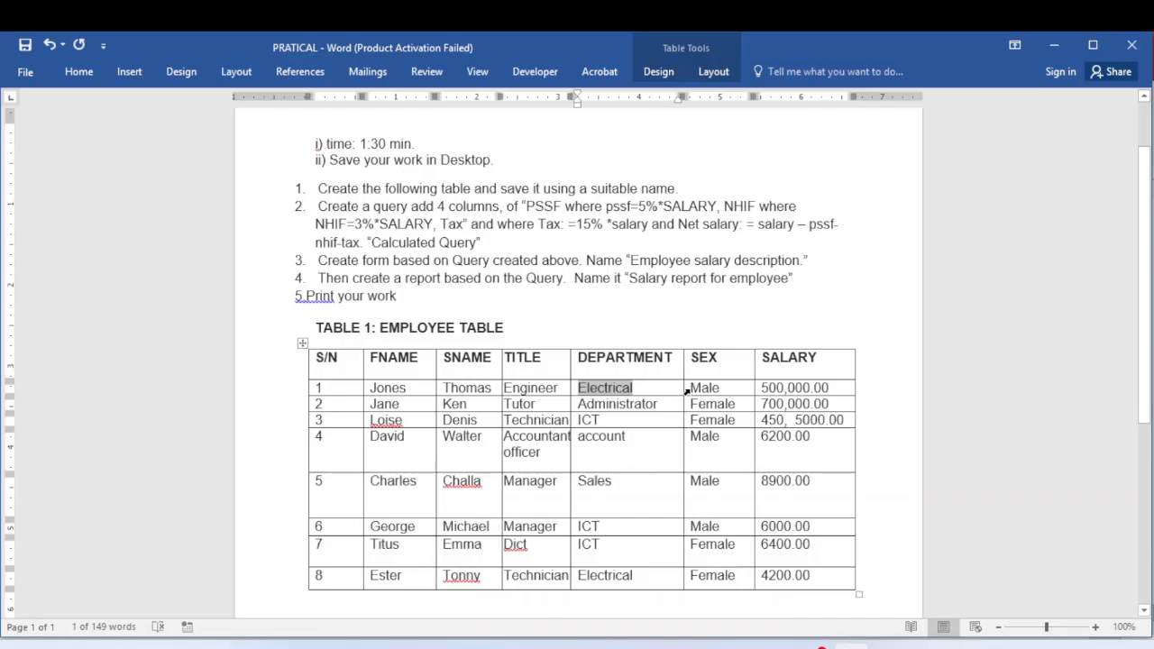
pyautogui.moveTo(704, 387); pyautogui.dragTo(838, 389)
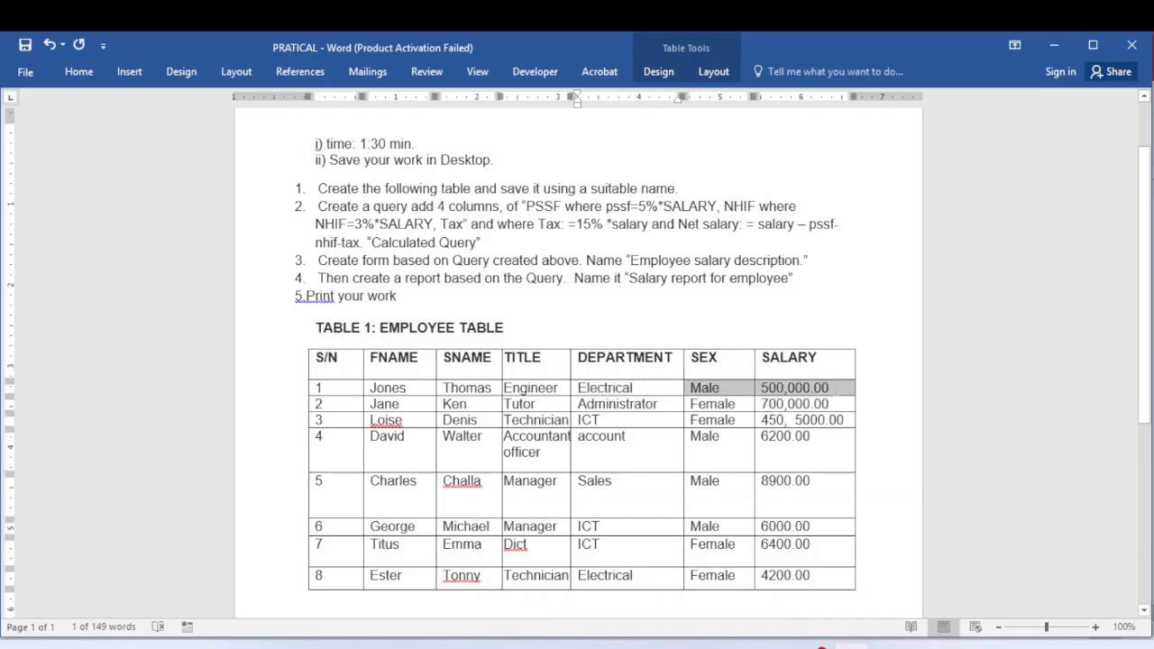
pyautogui.click(887, 642)
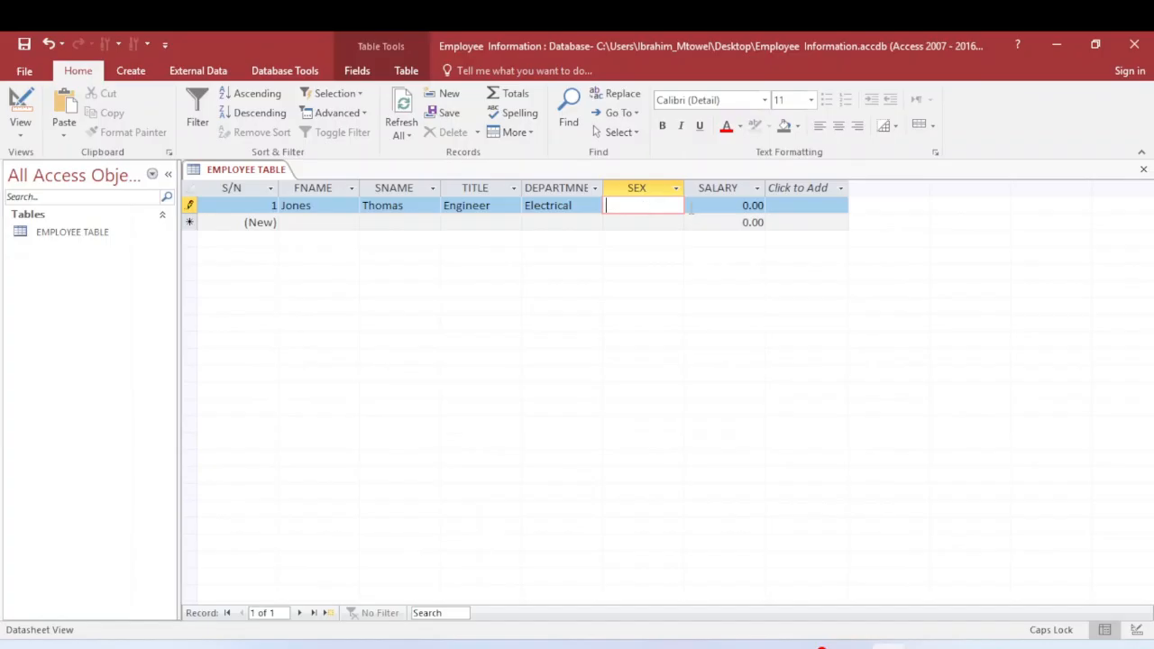
pyautogui.write('500,000.00')
pyautogui.hotkey('ctrl', 'z')
pyautogui.hotkey('alt', 'Tab')
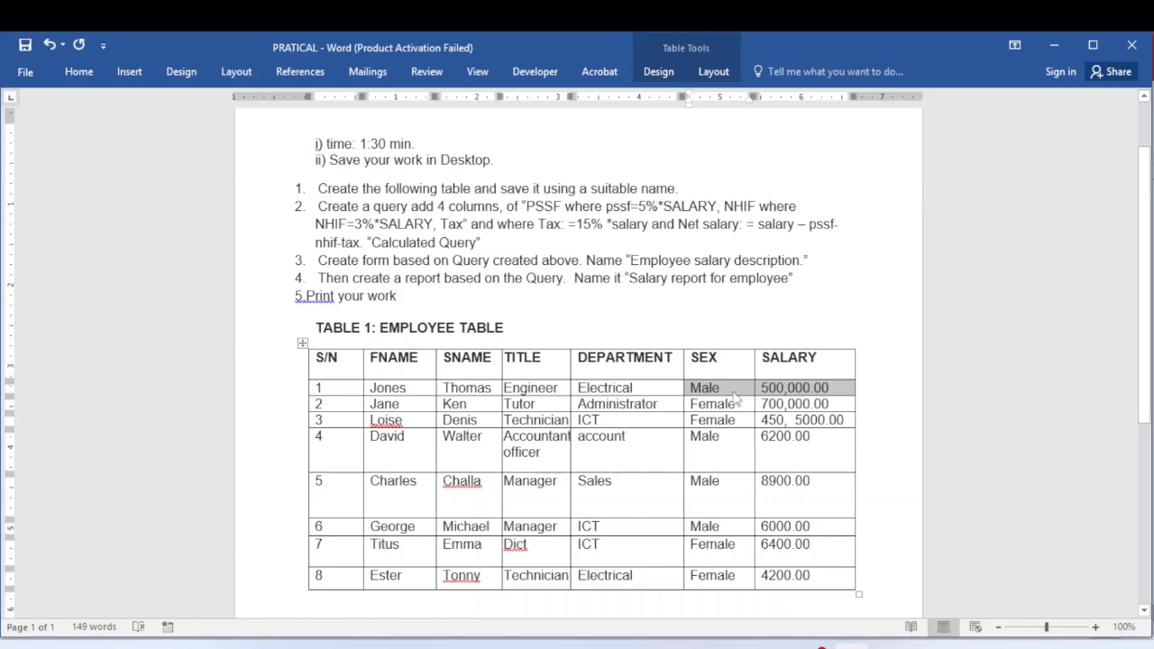
pyautogui.moveTo(725, 389); pyautogui.dragTo(692, 390)
pyautogui.hotkey('ctrl', 'c')
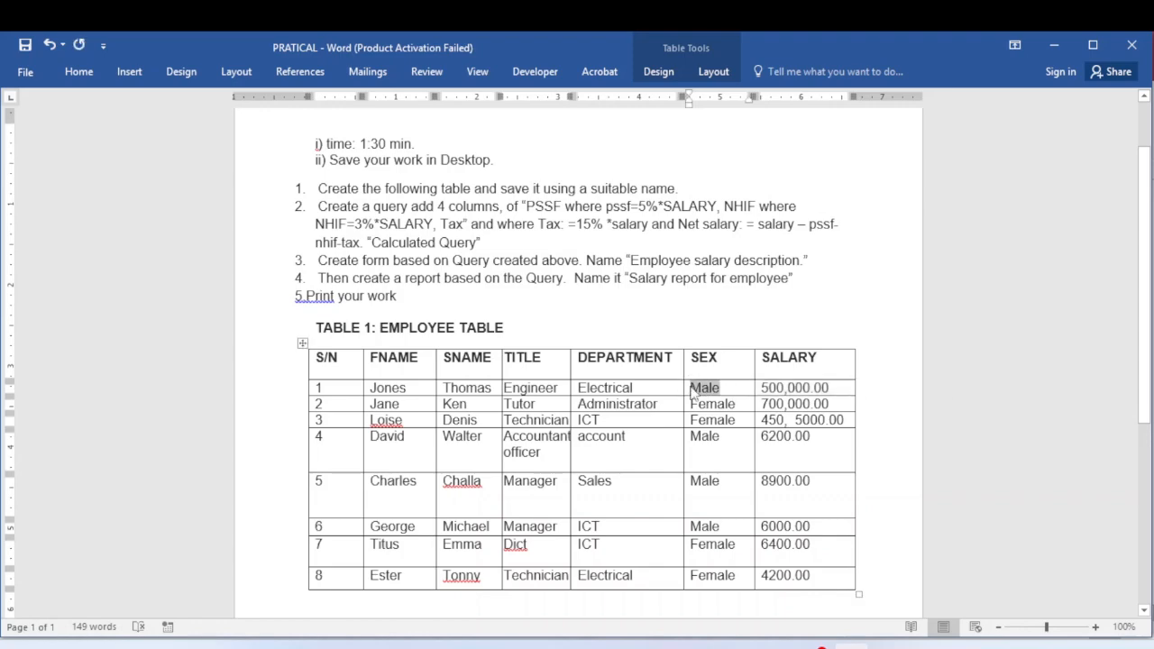
pyautogui.hotkey('alt', 'Tab')
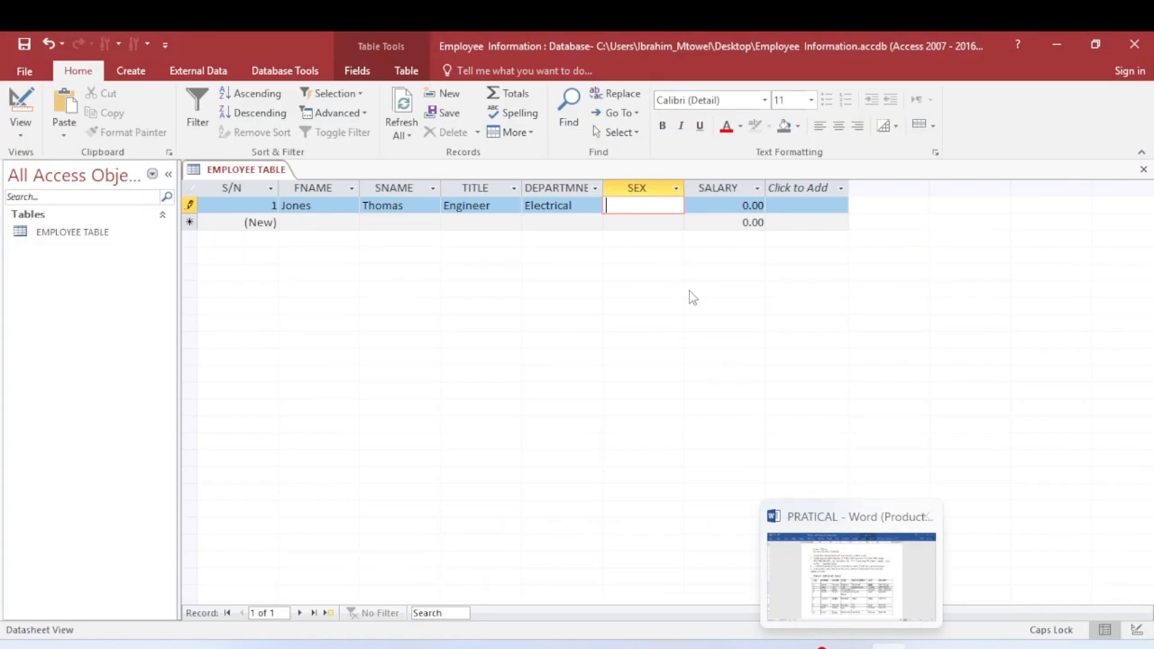
pyautogui.hotkey('ctrl', 'v')
# Enter 500,000.00 as record 1's SALARY and save the record
pyautogui.click(721, 221)
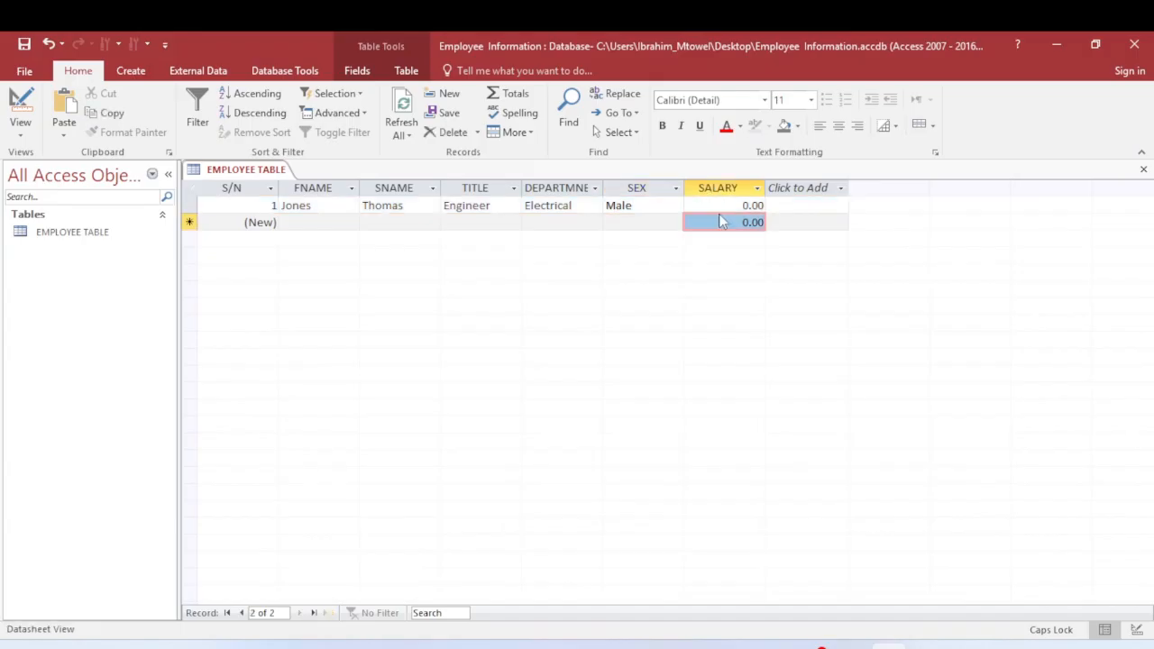
pyautogui.click(729, 205)
pyautogui.moveTo(729, 203); pyautogui.dragTo(764, 206)
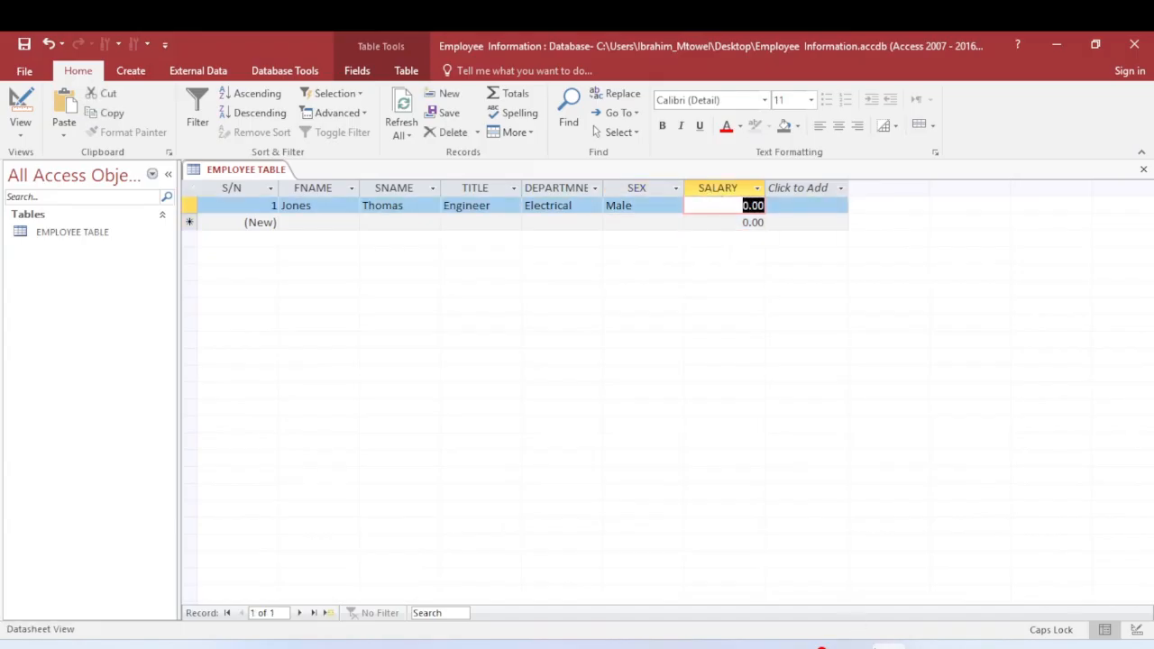
pyautogui.hotkey('alt', 'Tab')
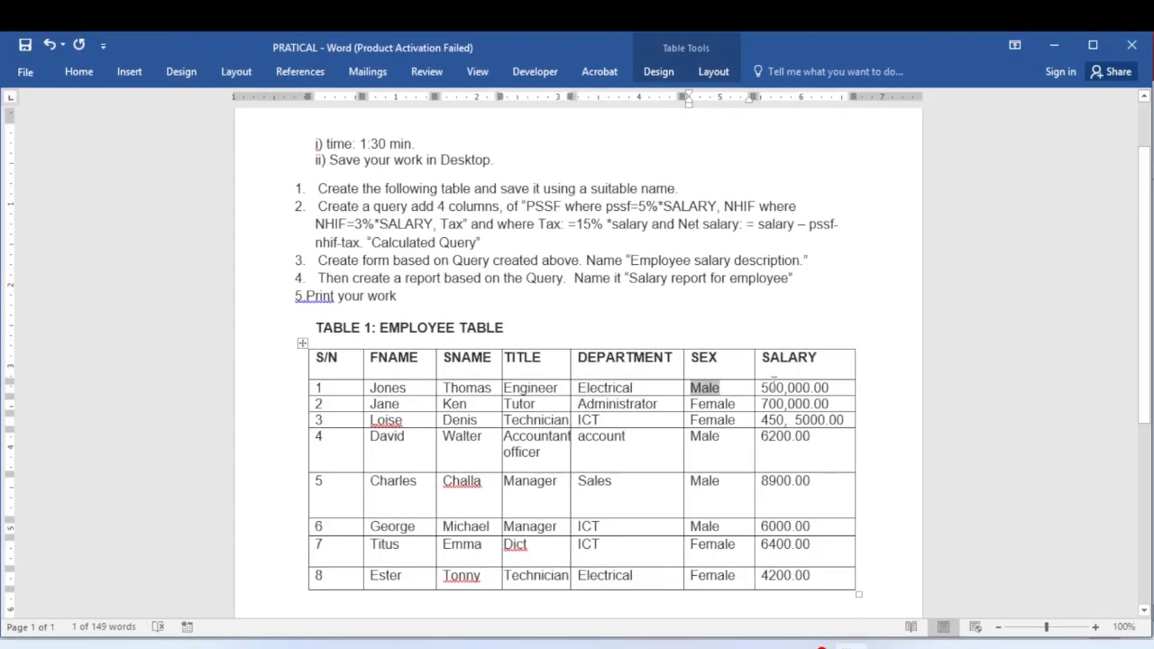
pyautogui.moveTo(758, 388); pyautogui.dragTo(837, 390)
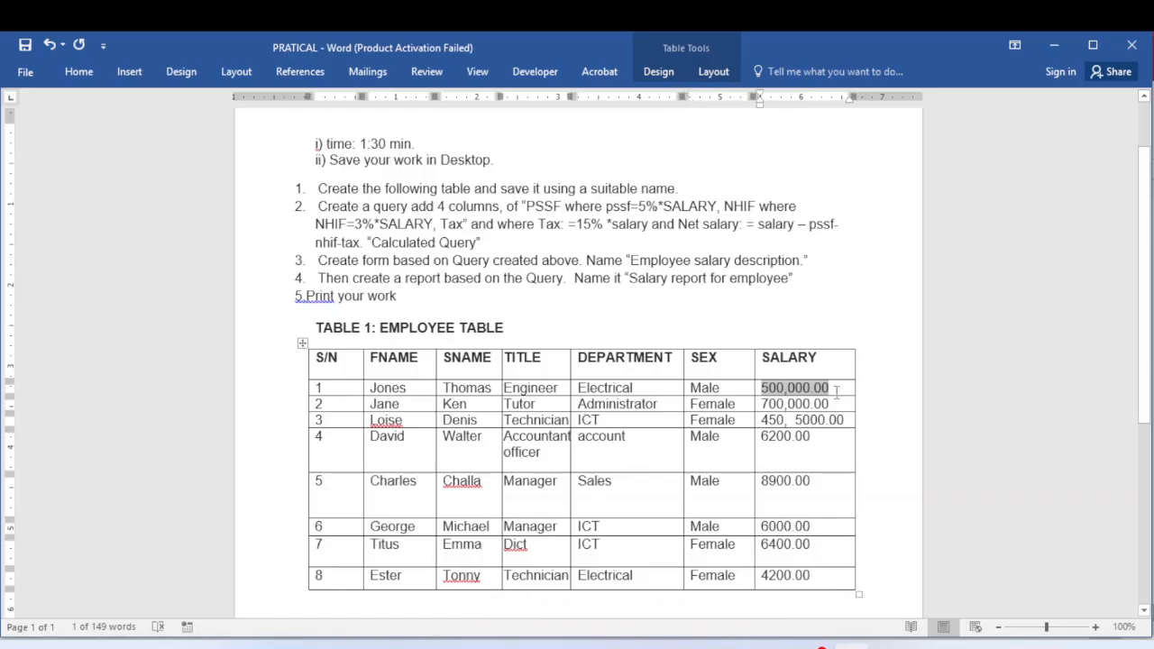
pyautogui.hotkey('ctrl', 'x')
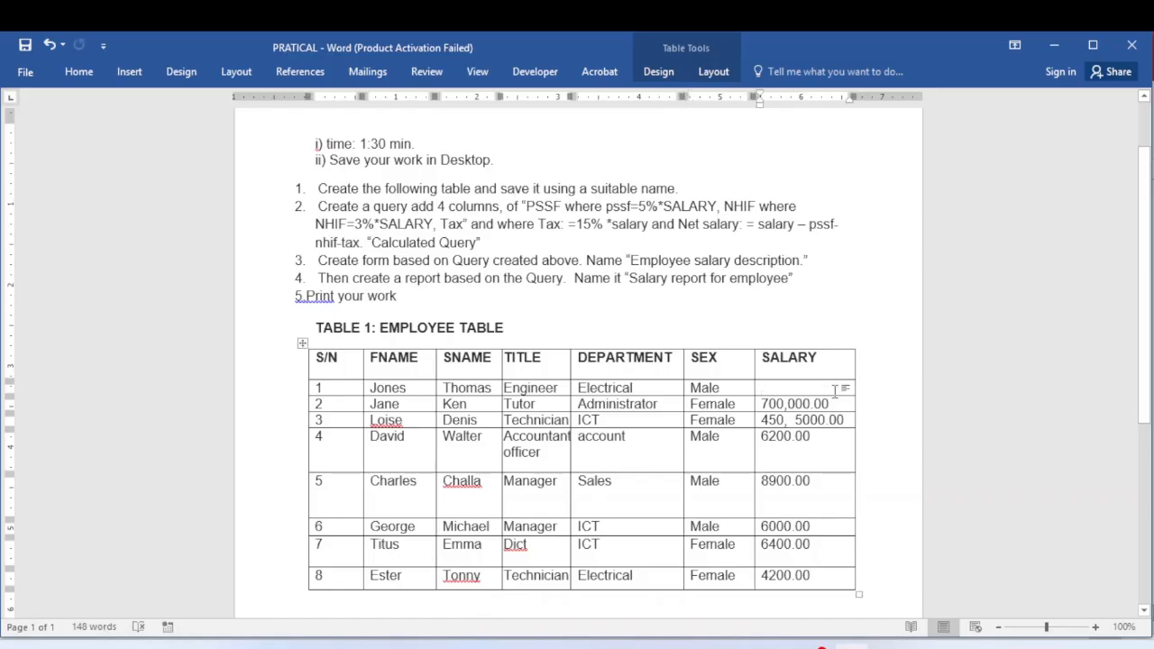
pyautogui.hotkey('ctrl', 'z')
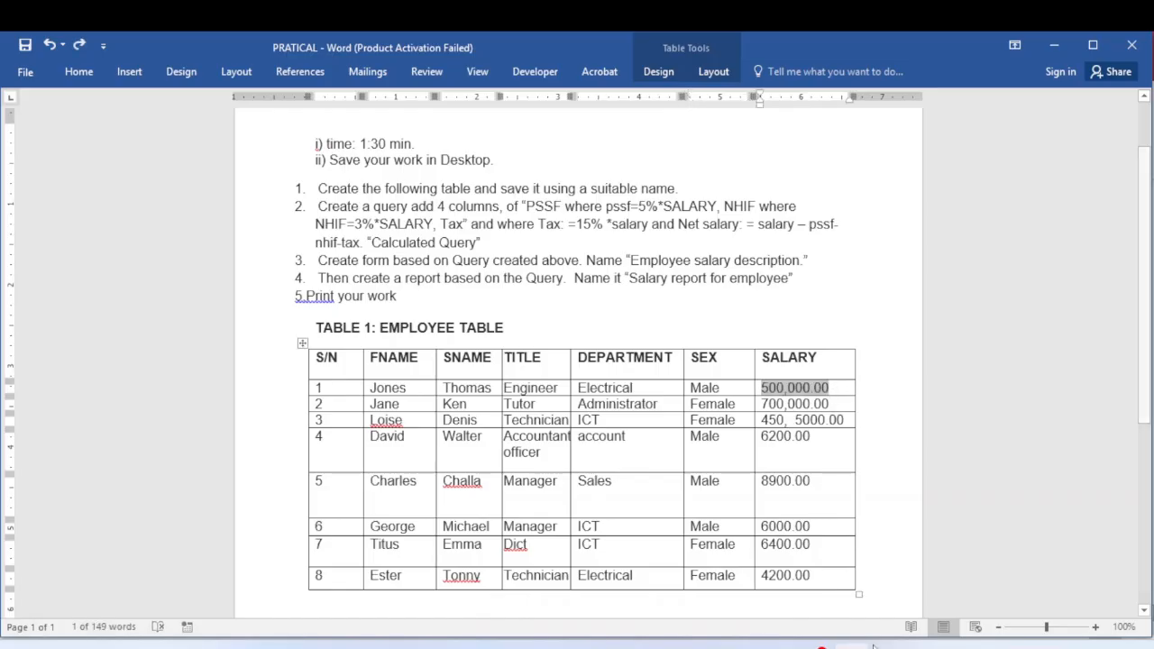
pyautogui.click(872, 645)
pyautogui.hotkey('ctrl', 'v')
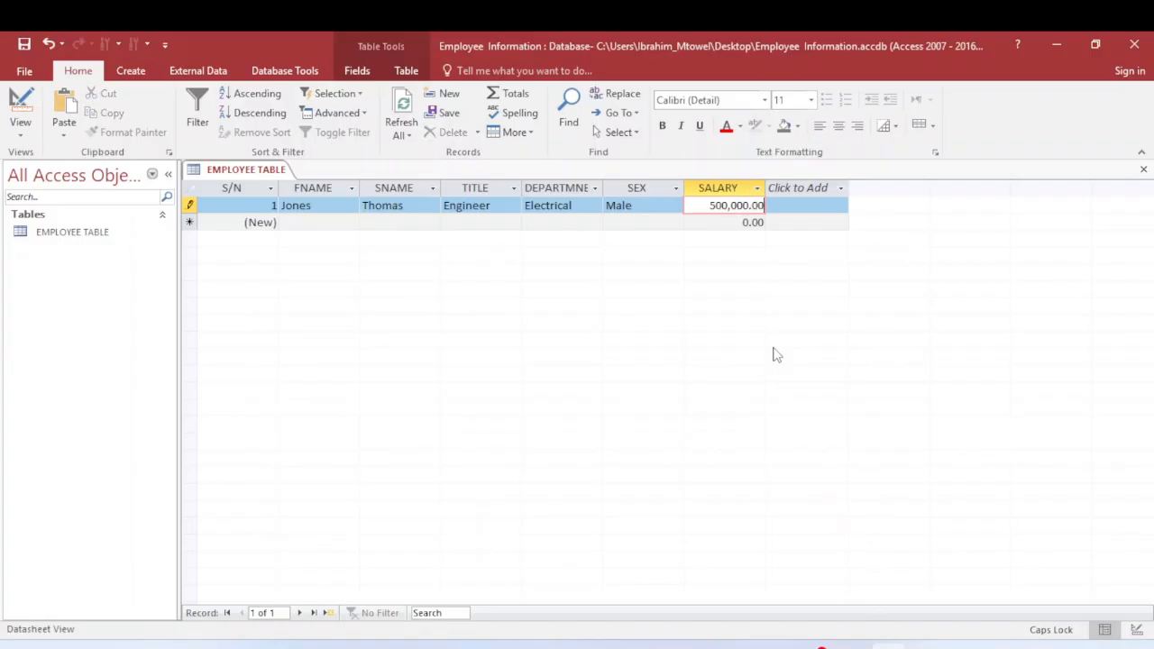
pyautogui.click(290, 221)
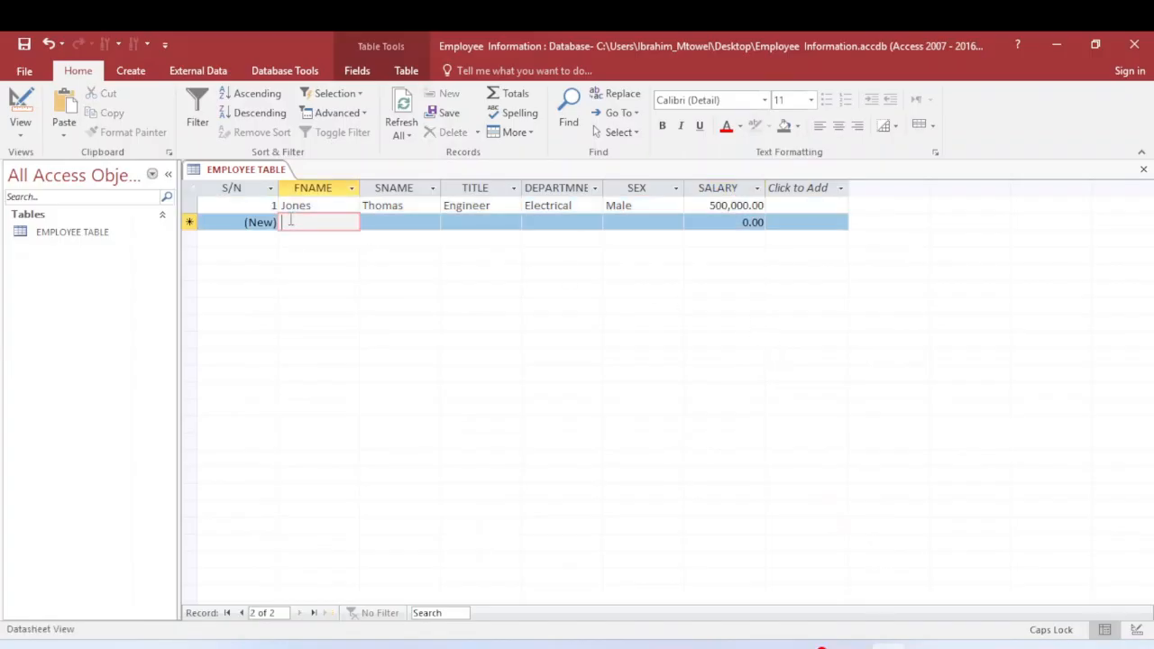
pyautogui.click(871, 645)
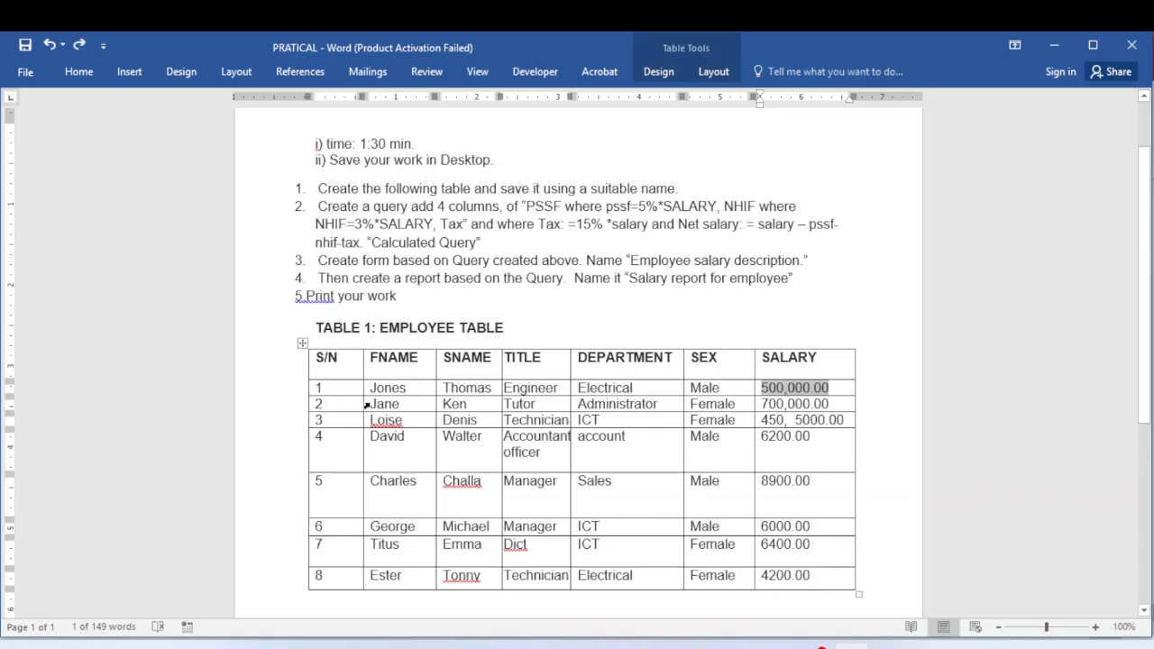
pyautogui.moveTo(370, 404); pyautogui.dragTo(415, 404)
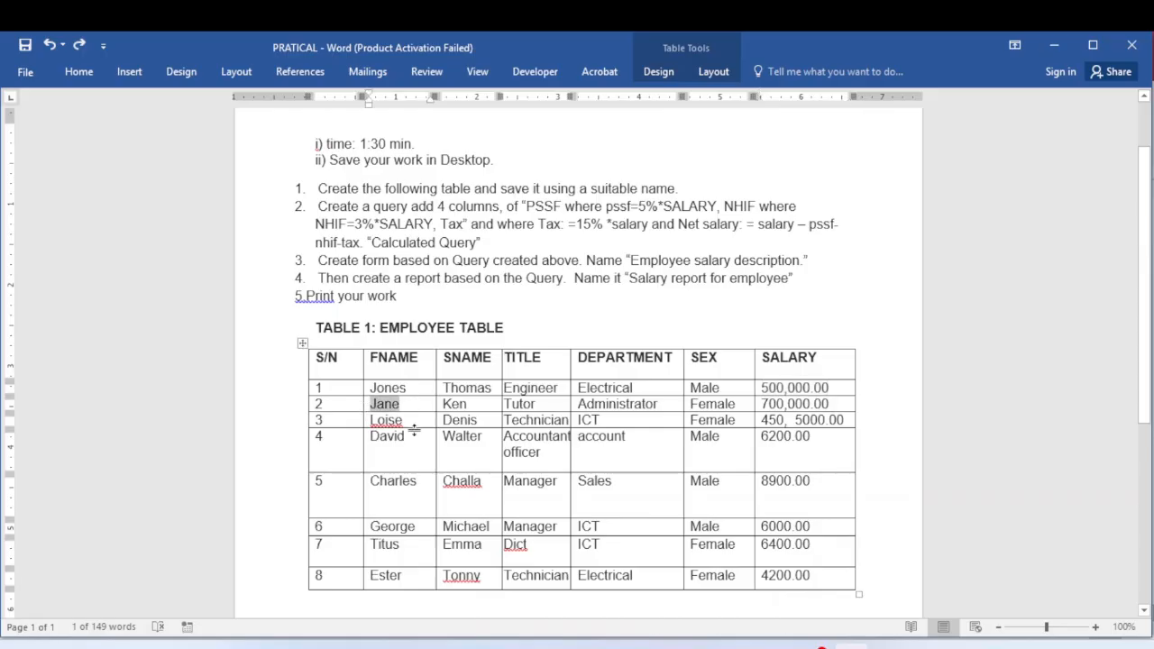
pyautogui.click(871, 644)
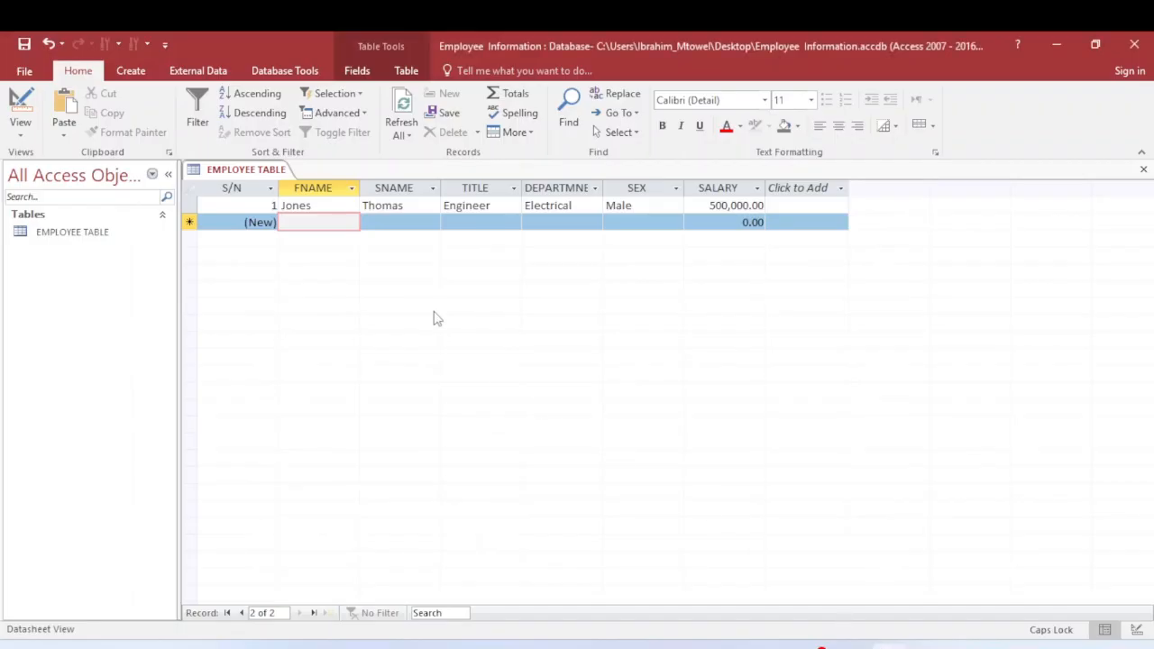
pyautogui.hotkey('ctrl', 'v')
pyautogui.click(393, 207)
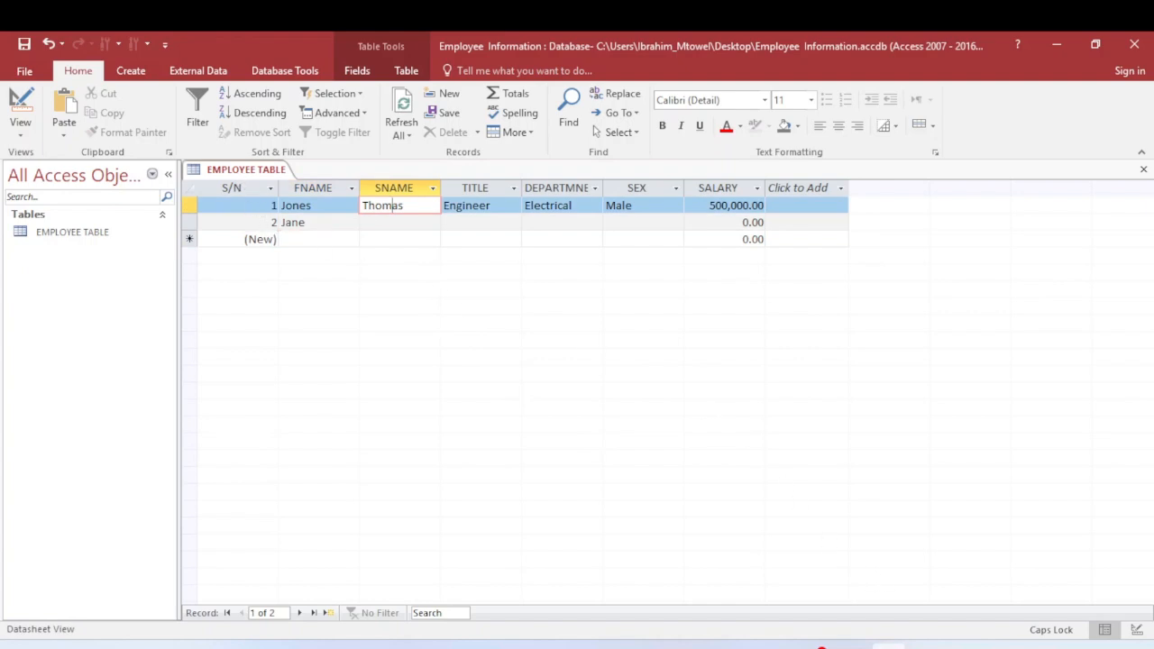
pyautogui.moveTo(821, 648)
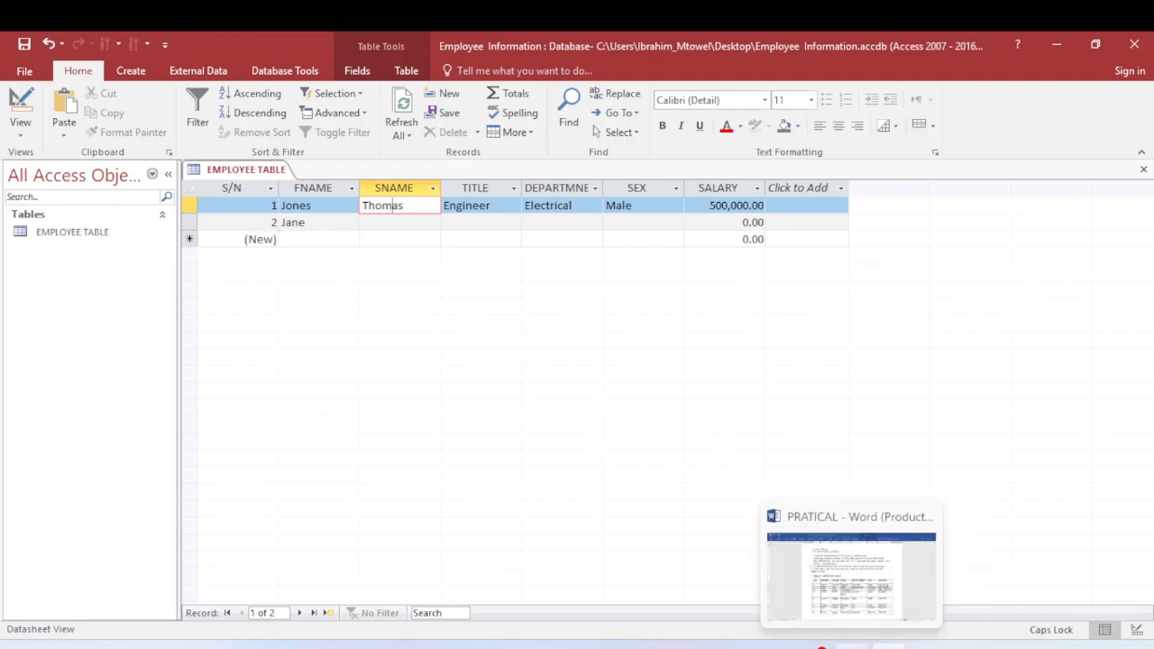
pyautogui.click(852, 646)
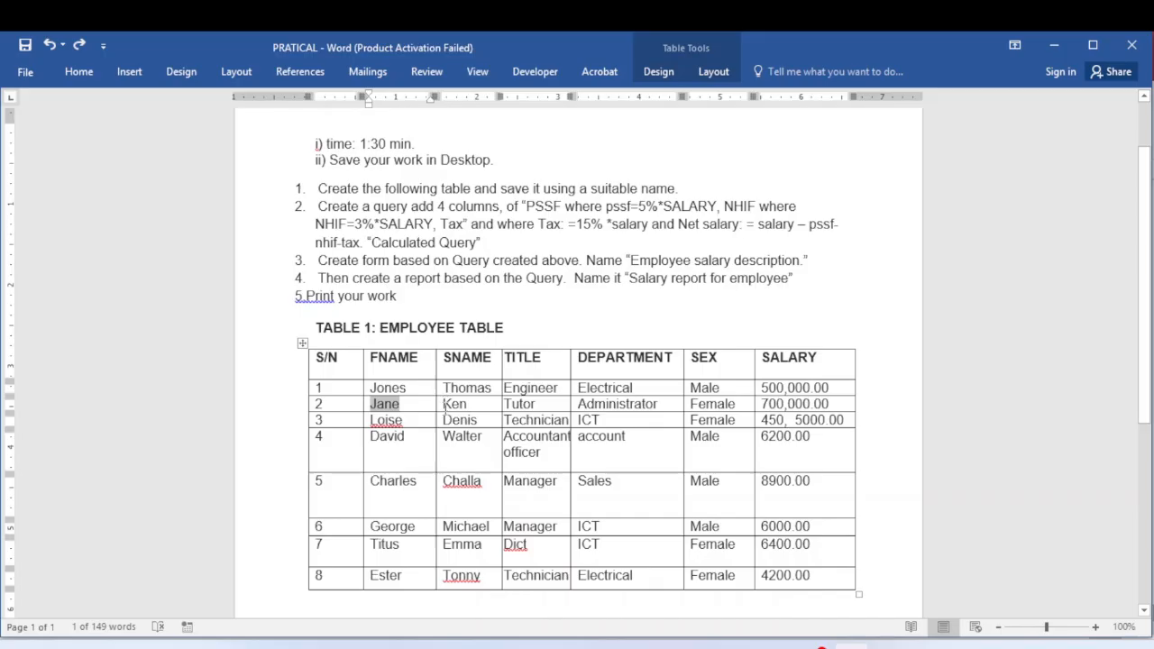
pyautogui.moveTo(442, 403); pyautogui.dragTo(474, 406)
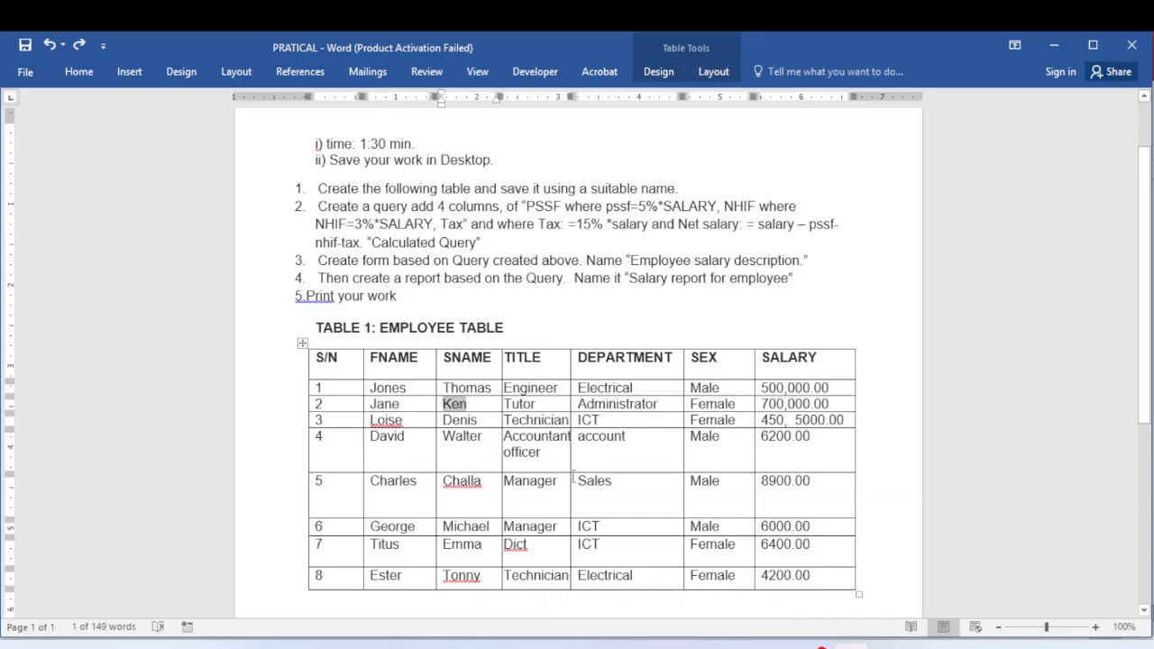
pyautogui.click(888, 646)
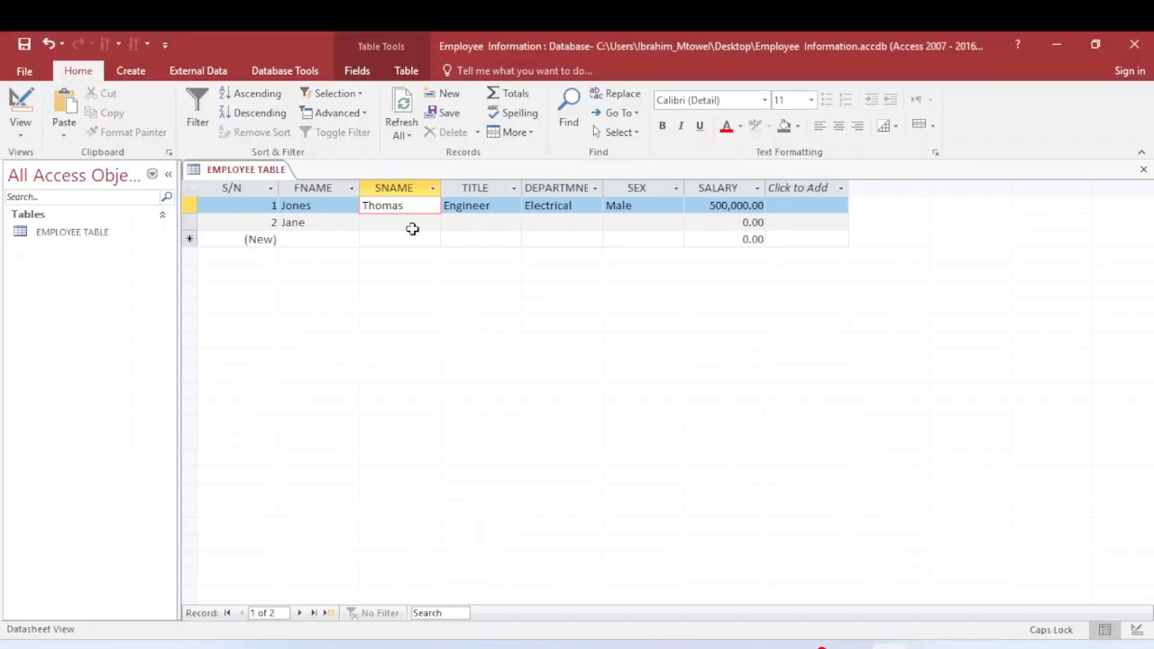
pyautogui.click(412, 222)
pyautogui.press('Tab')
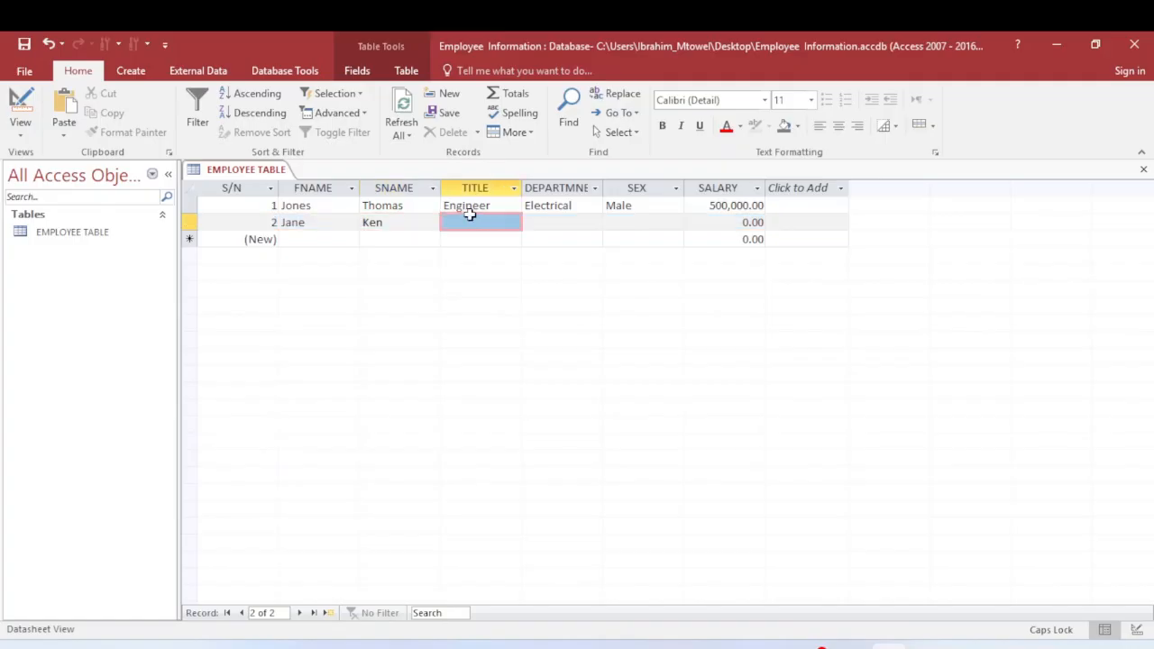
# Enter Tutor as record 2's TITLE and Administrator as its department
pyautogui.hotkey('alt', 'Tab')
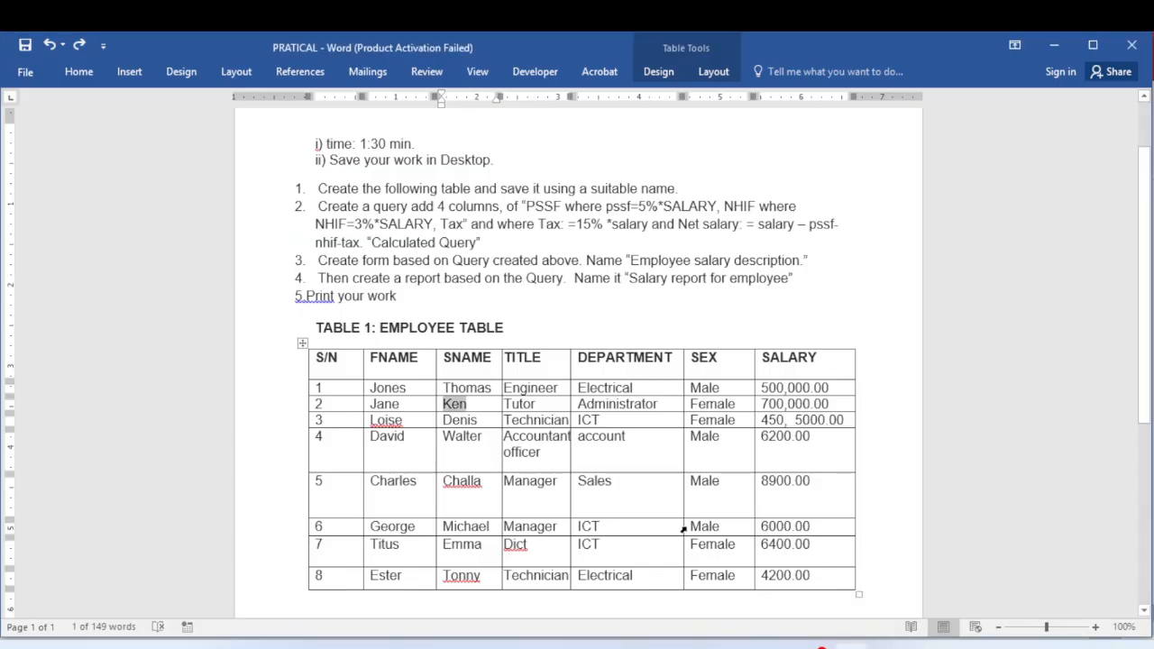
pyautogui.doubleClick(514, 405)
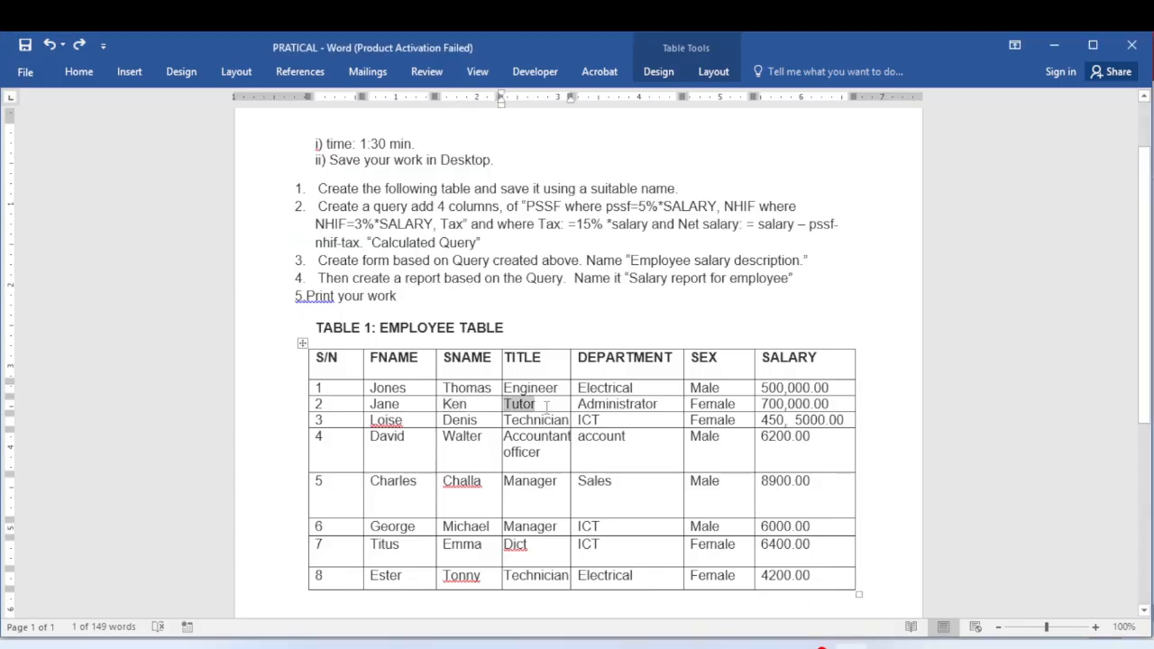
pyautogui.hotkey('alt', 'Tab')
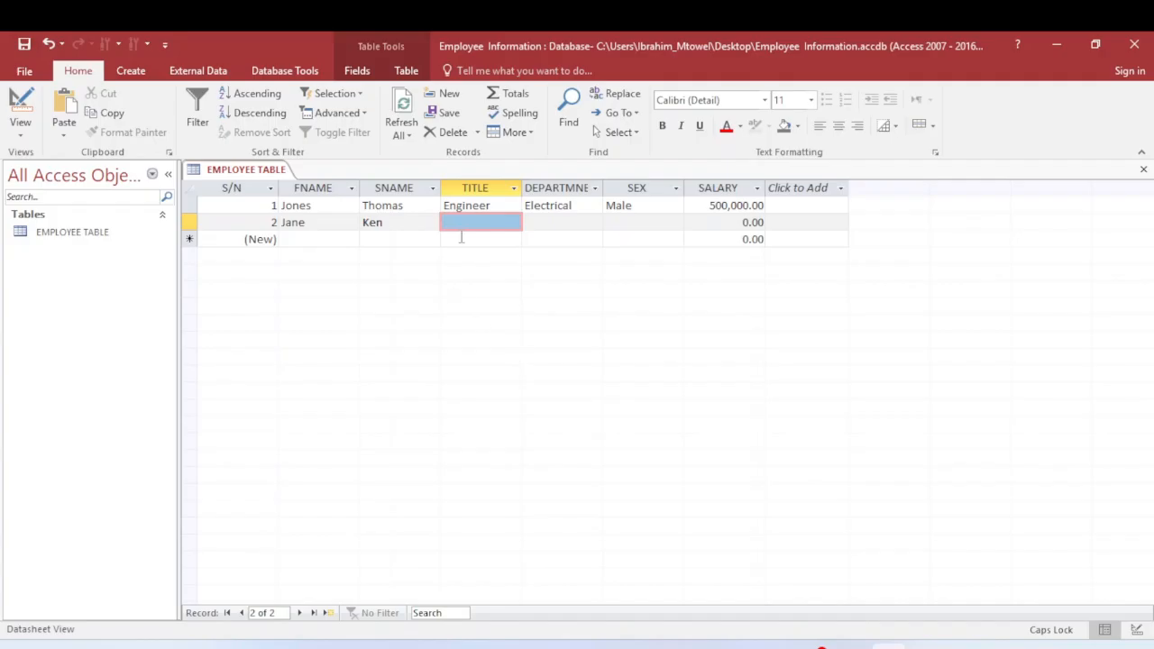
pyautogui.hotkey('ctrl', 'v')
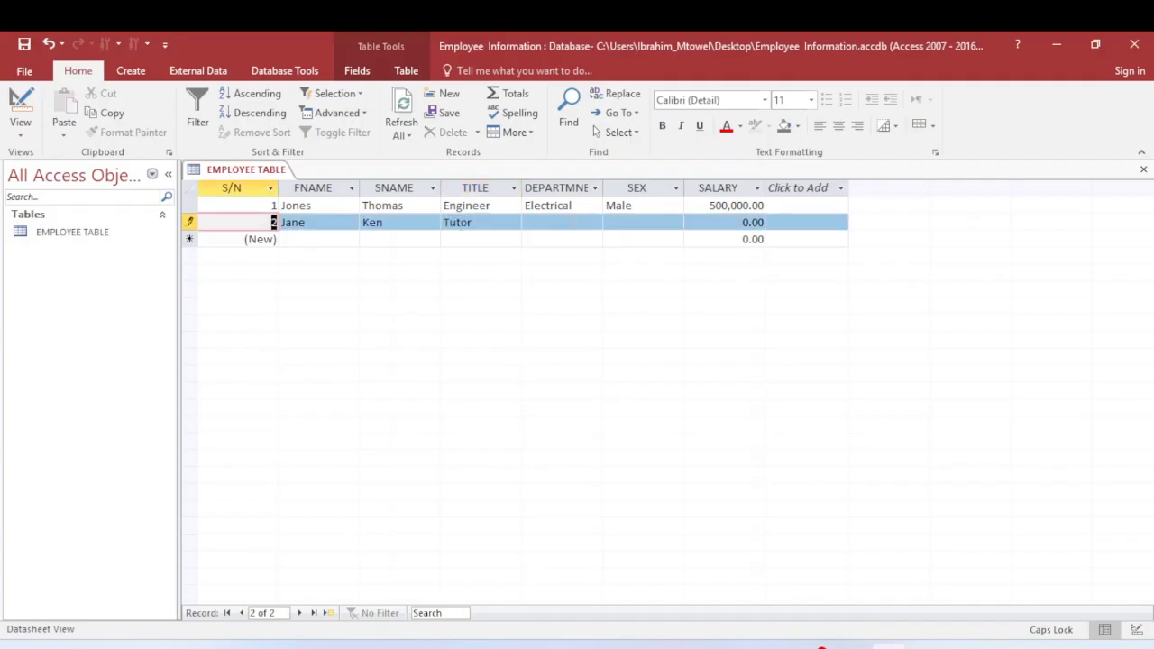
pyautogui.press('Tab')
pyautogui.click(852, 646)
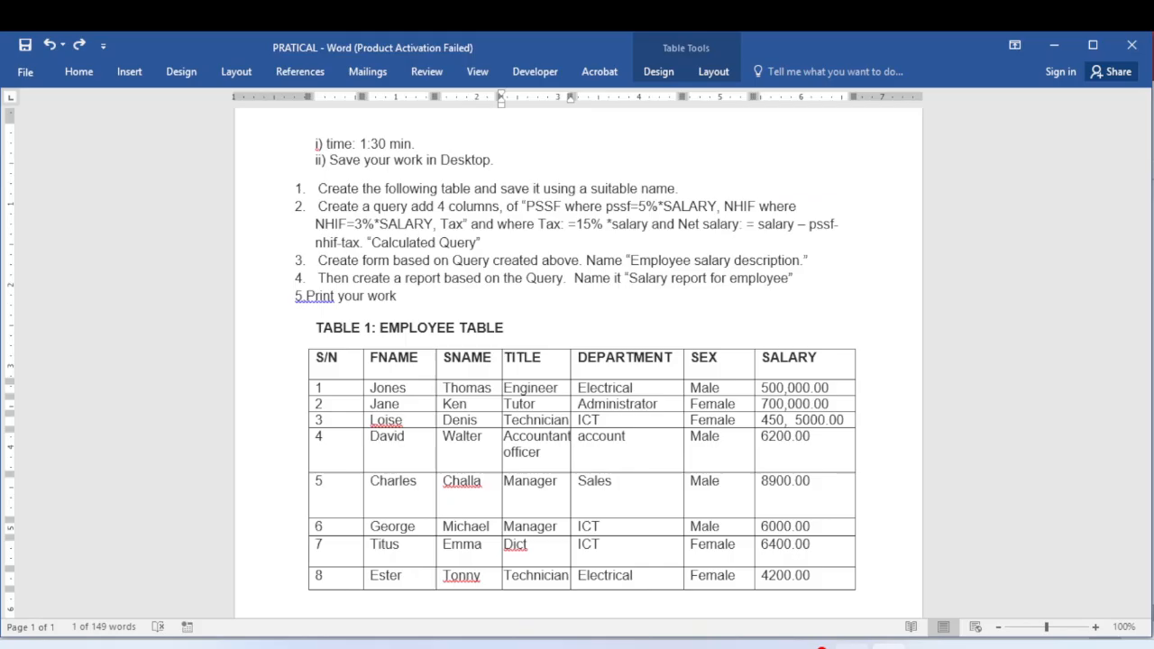
pyautogui.doubleClick(587, 404)
pyautogui.click(852, 645)
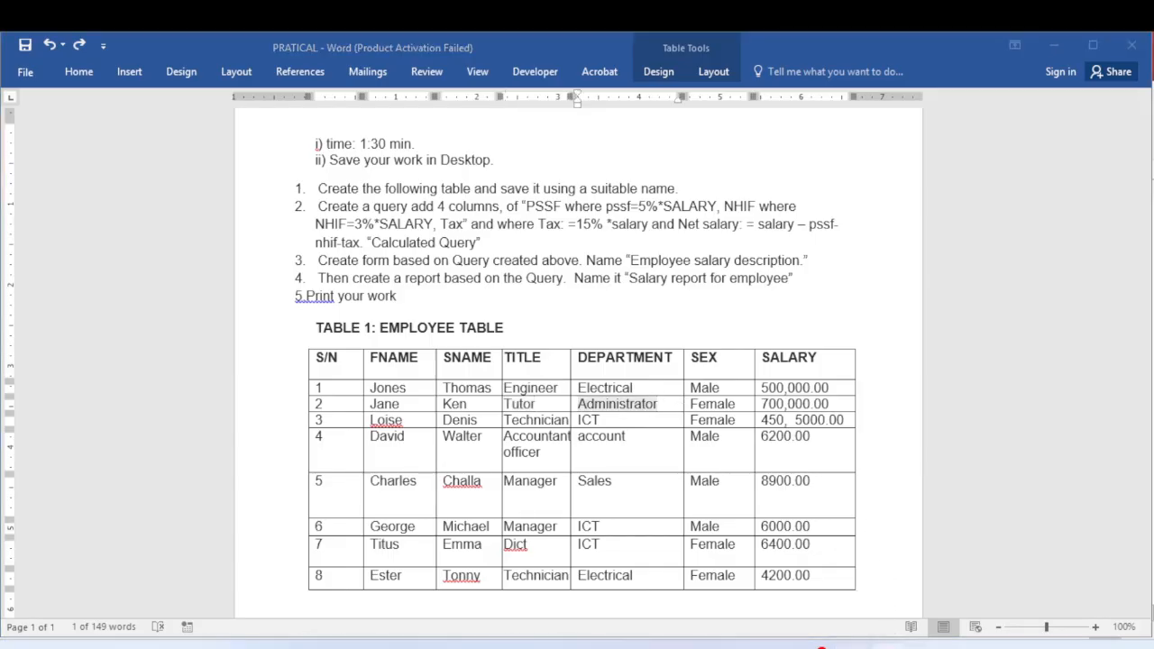
pyautogui.hotkey('ctrl', 'v')
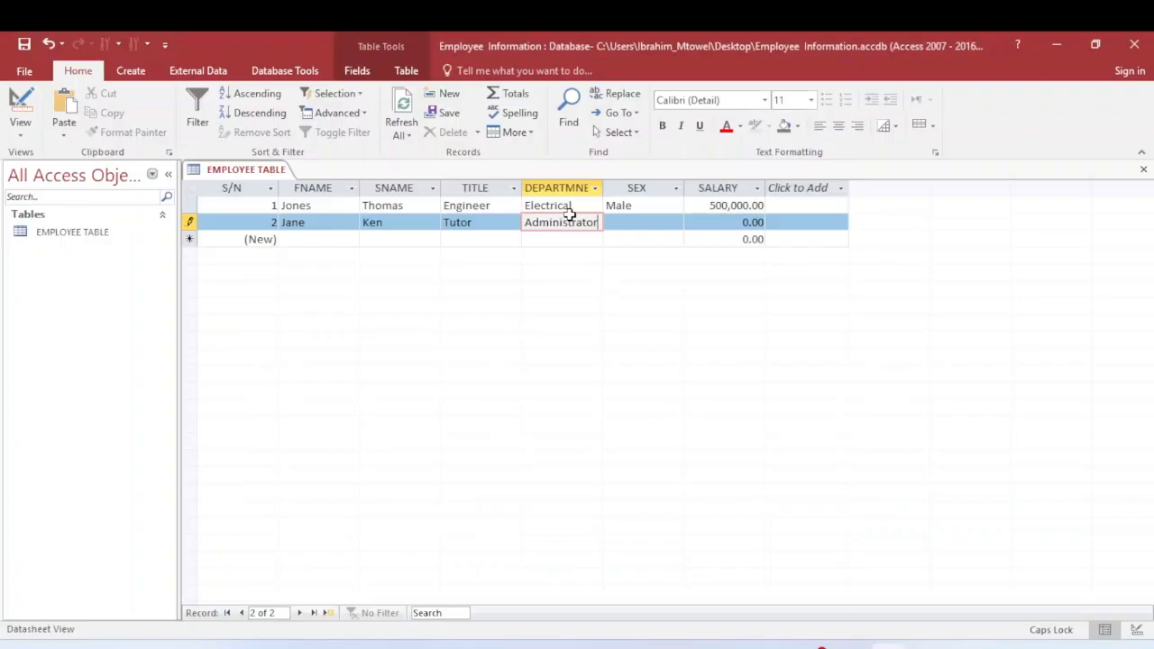
# Enter Female as record 2's SEX and 700,000.00 as its SALARY
pyautogui.click(622, 229)
pyautogui.click(851, 646)
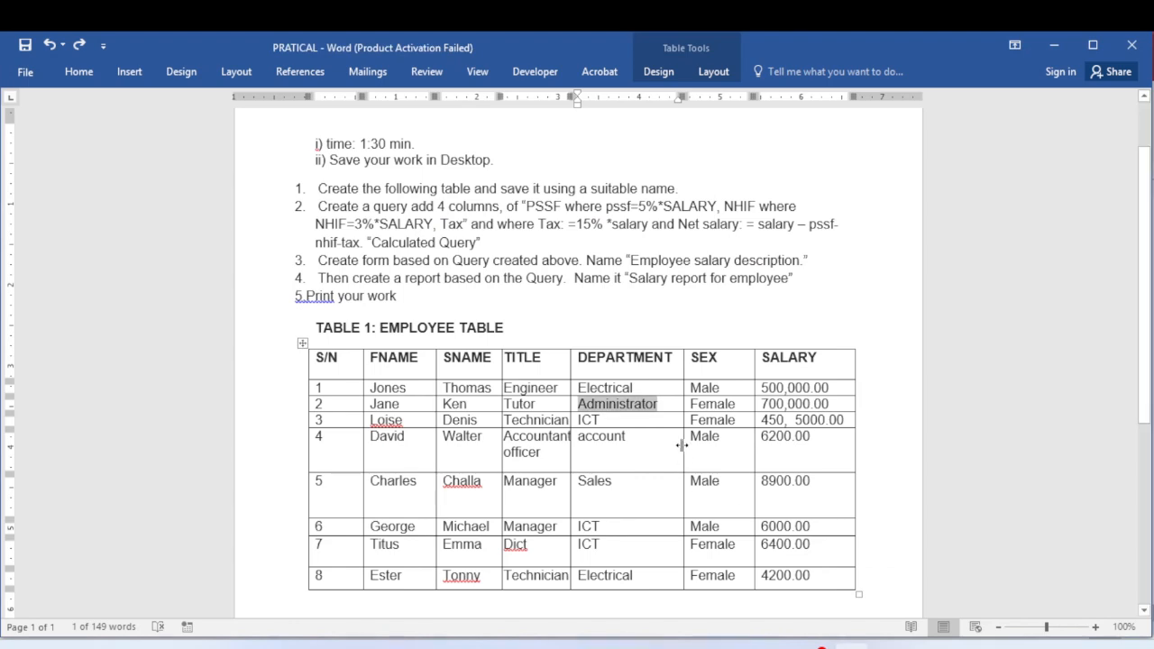
pyautogui.moveTo(691, 404); pyautogui.dragTo(743, 405)
pyautogui.hotkey('alt', 'Tab')
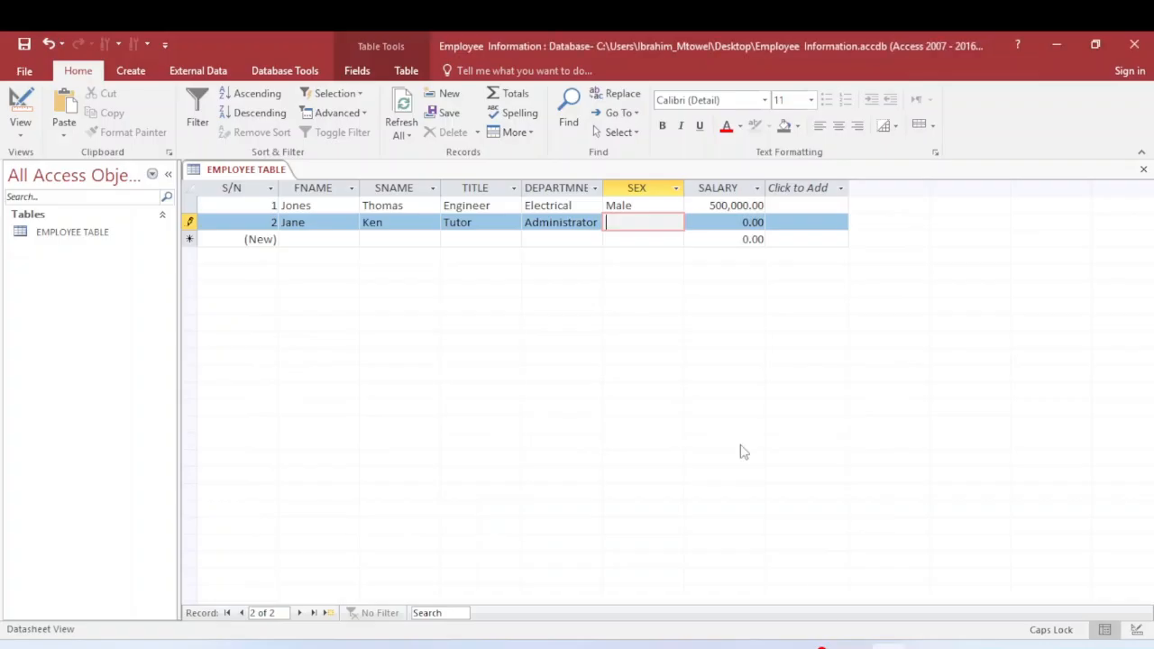
pyautogui.hotkey('ctrl', 'v')
pyautogui.press('Tab')
pyautogui.hotkey('alt', 'Tab')
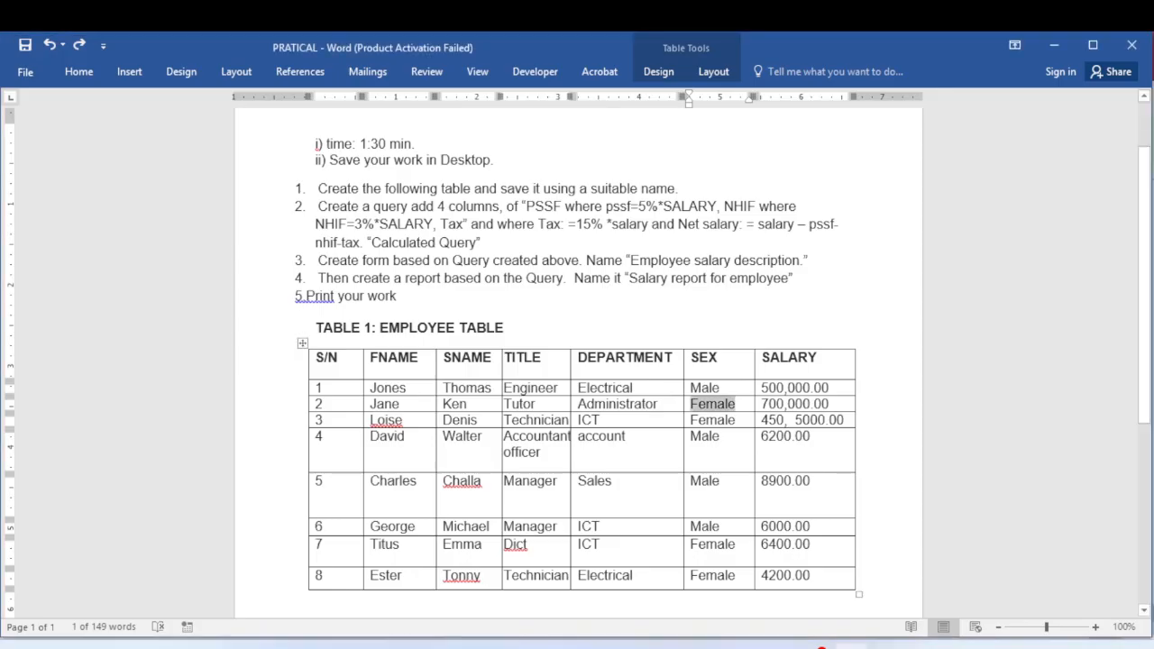
pyautogui.moveTo(762, 404); pyautogui.dragTo(835, 405)
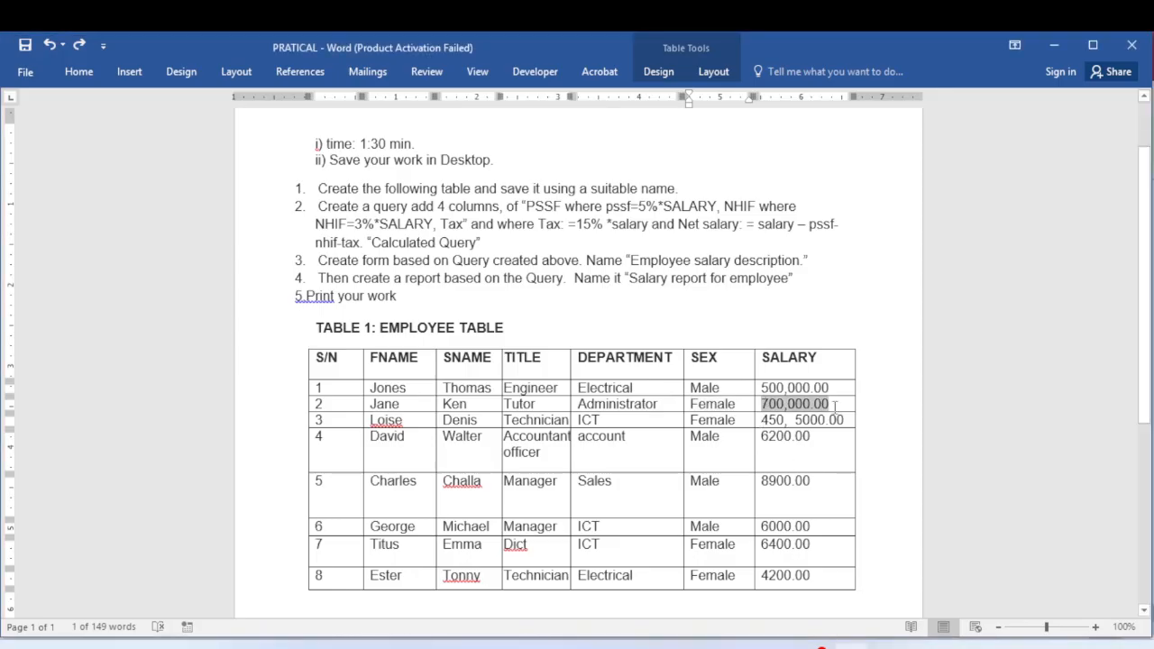
pyautogui.hotkey('alt', 'Tab')
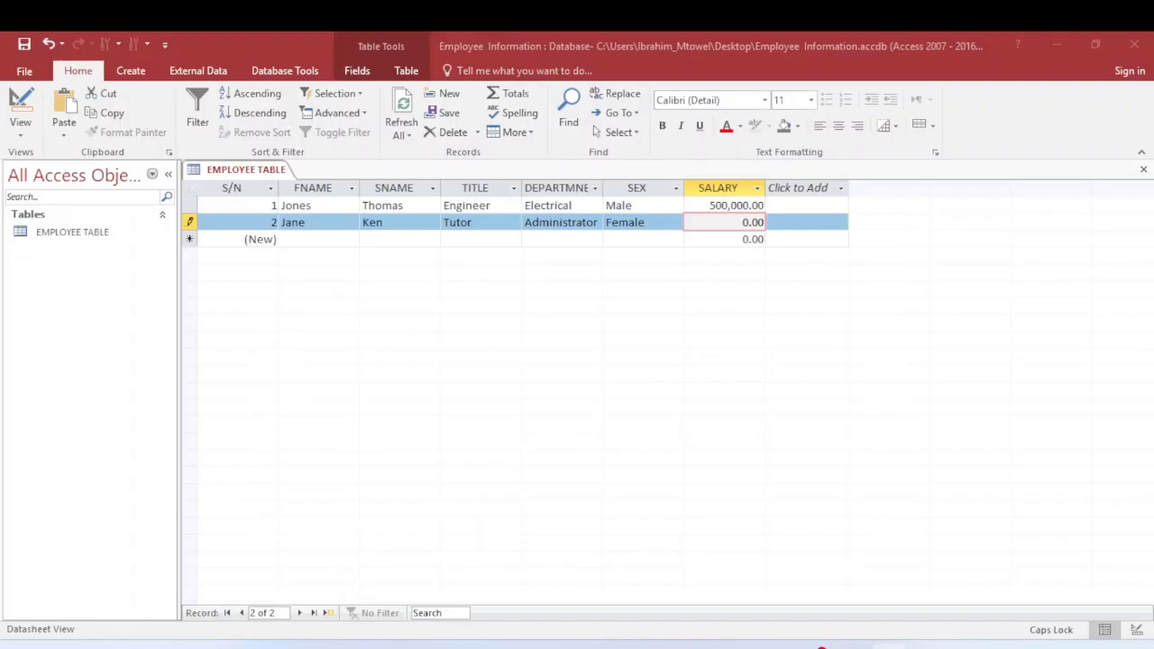
pyautogui.hotkey('ctrl', 'v')
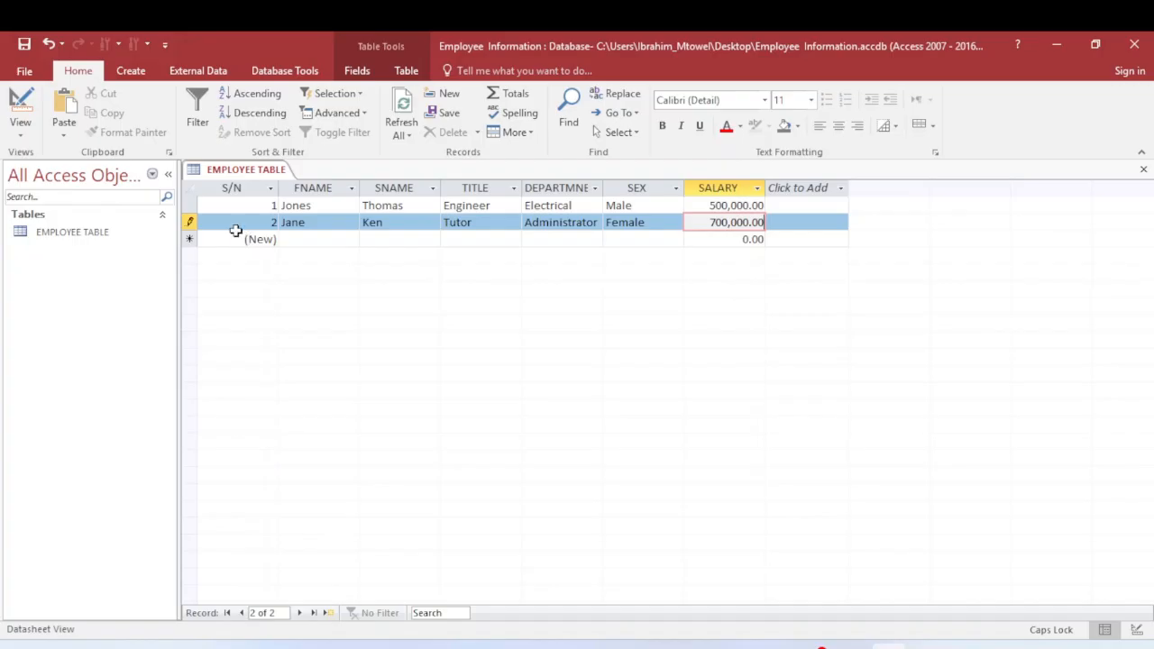
# Save the second employee record and bring the Word task sheet back up
pyautogui.click(23, 43)
pyautogui.click(848, 645)
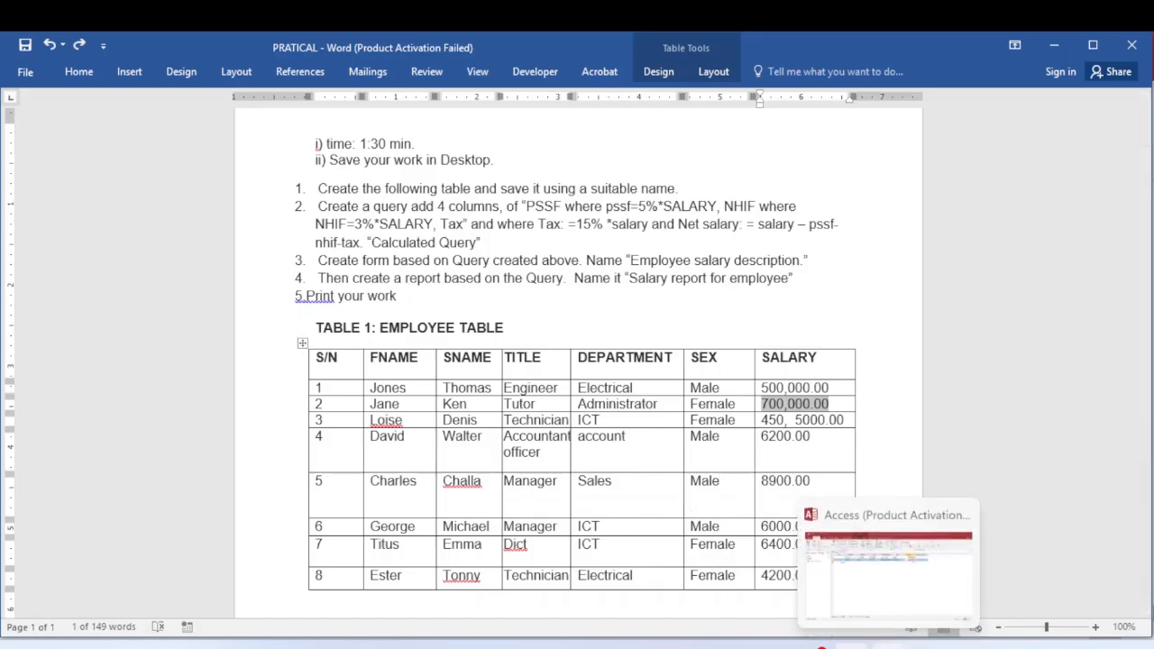
pyautogui.click(847, 645)
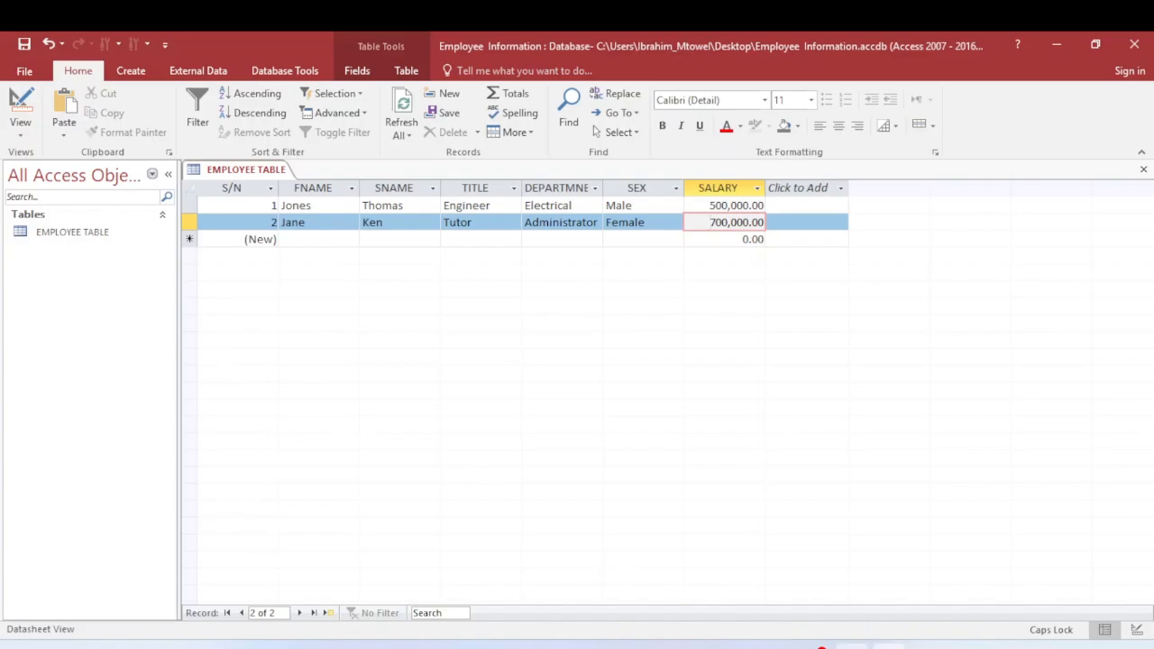
pyautogui.click(852, 645)
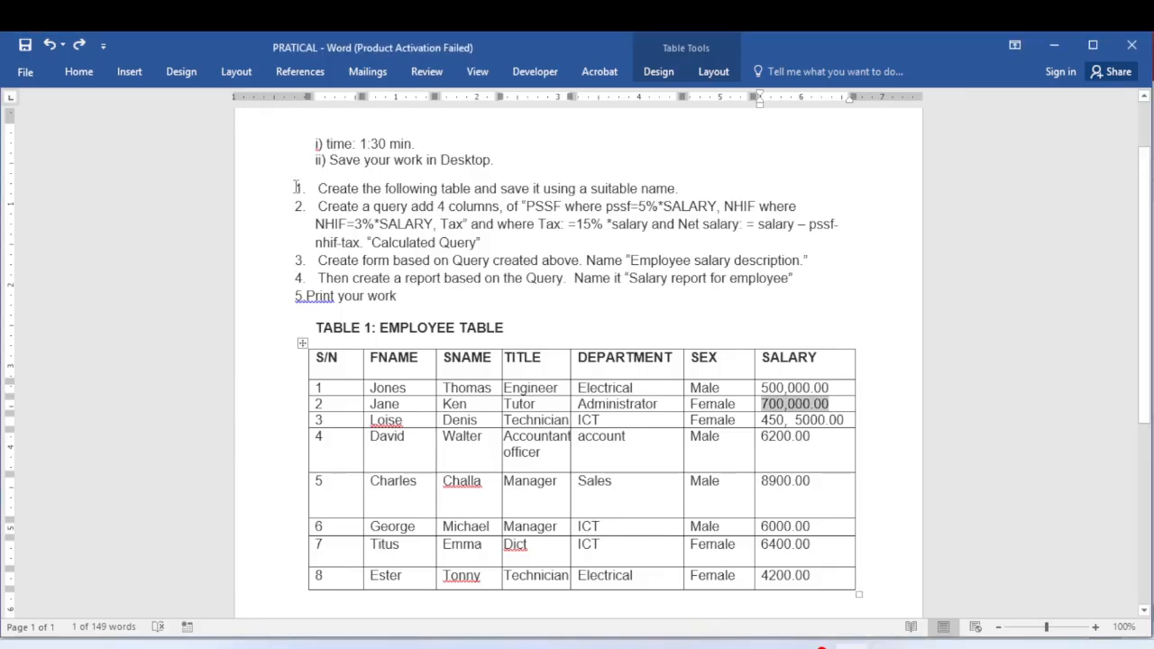
# Highlight the first task line in yellow in the Word task sheet
pyautogui.moveTo(296, 186); pyautogui.dragTo(754, 187)
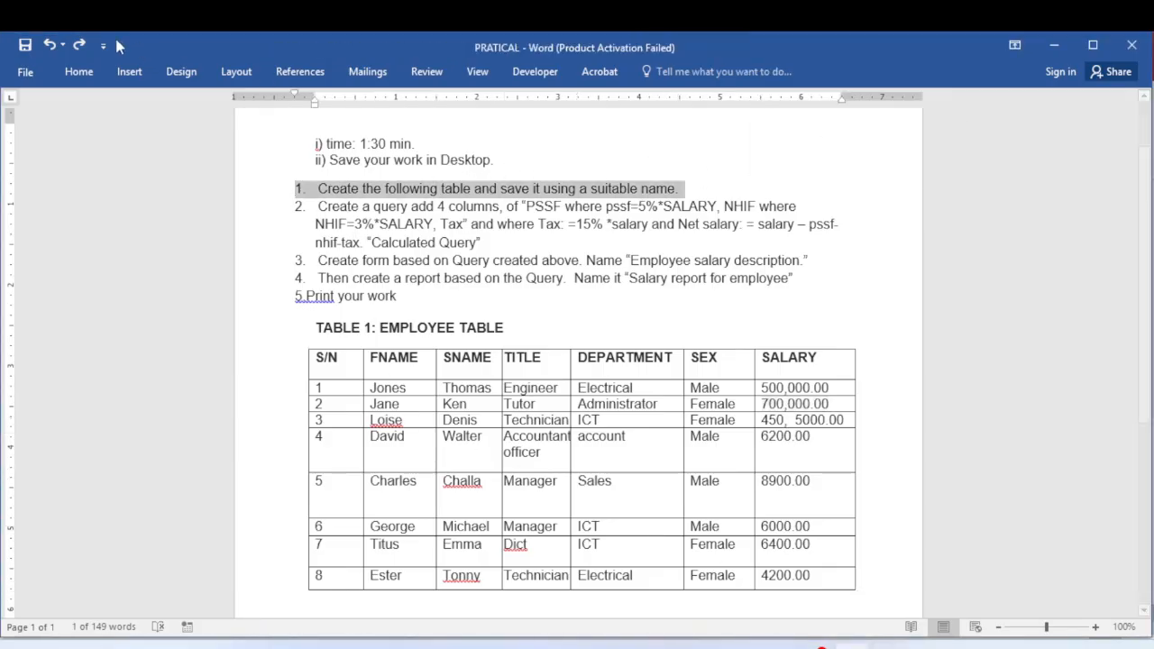
pyautogui.click(78, 71)
pyautogui.click(302, 127)
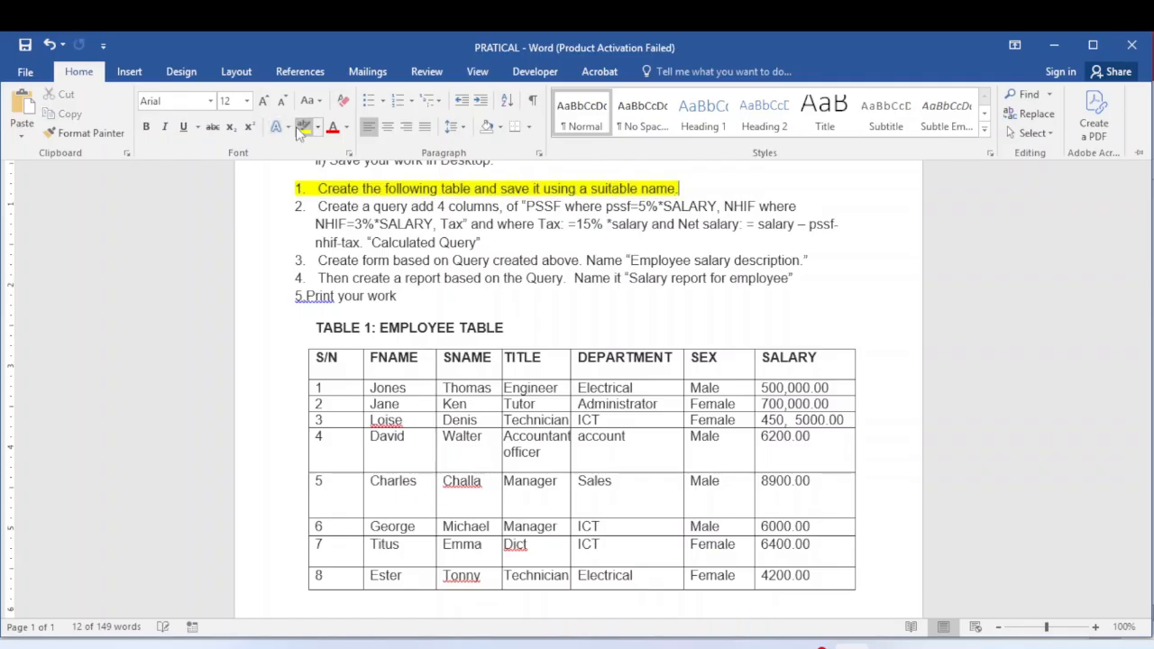
pyautogui.click(589, 292)
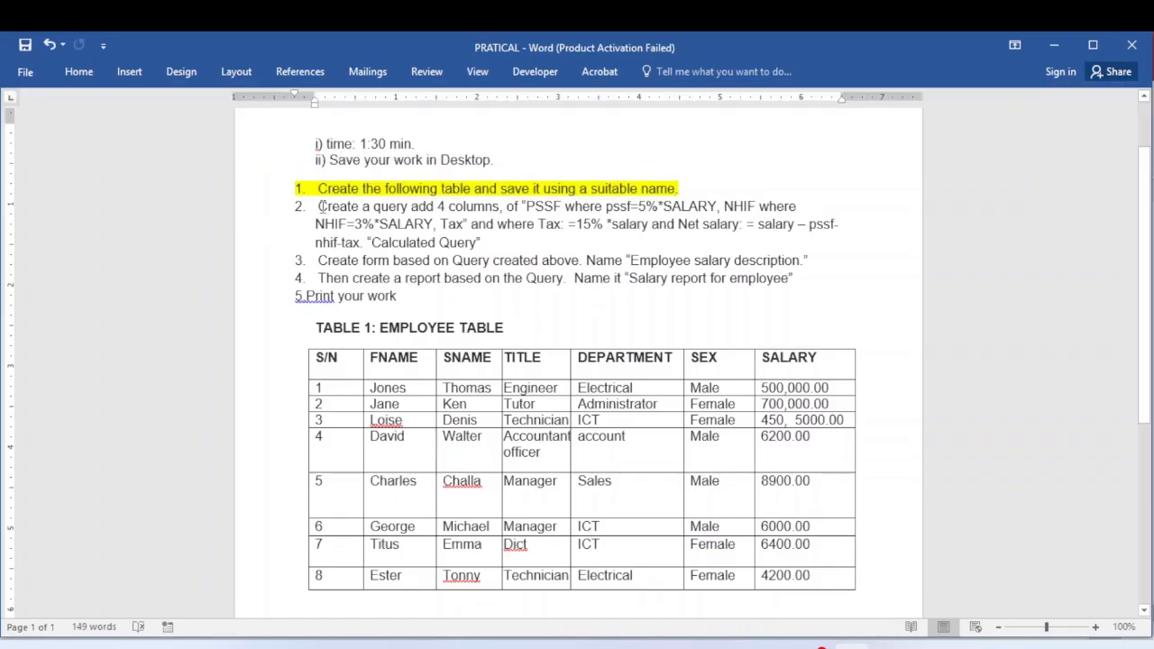
# Select the second task about the query and bring the Access employee table back to the front
pyautogui.moveTo(320, 205); pyautogui.dragTo(480, 243)
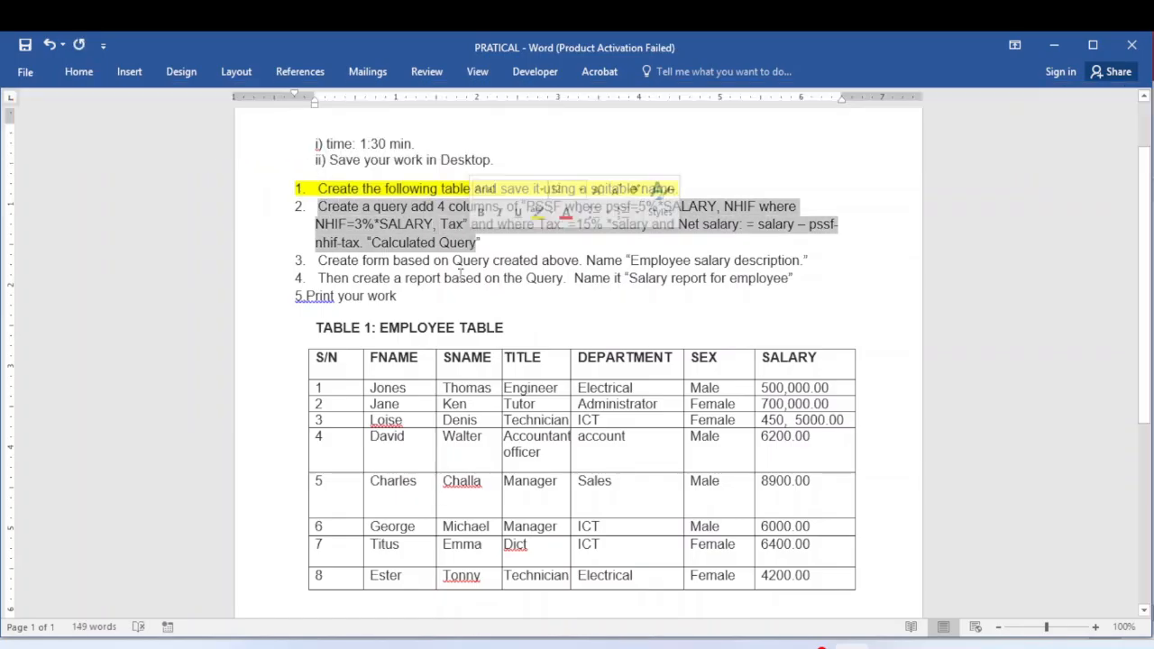
pyautogui.click(887, 646)
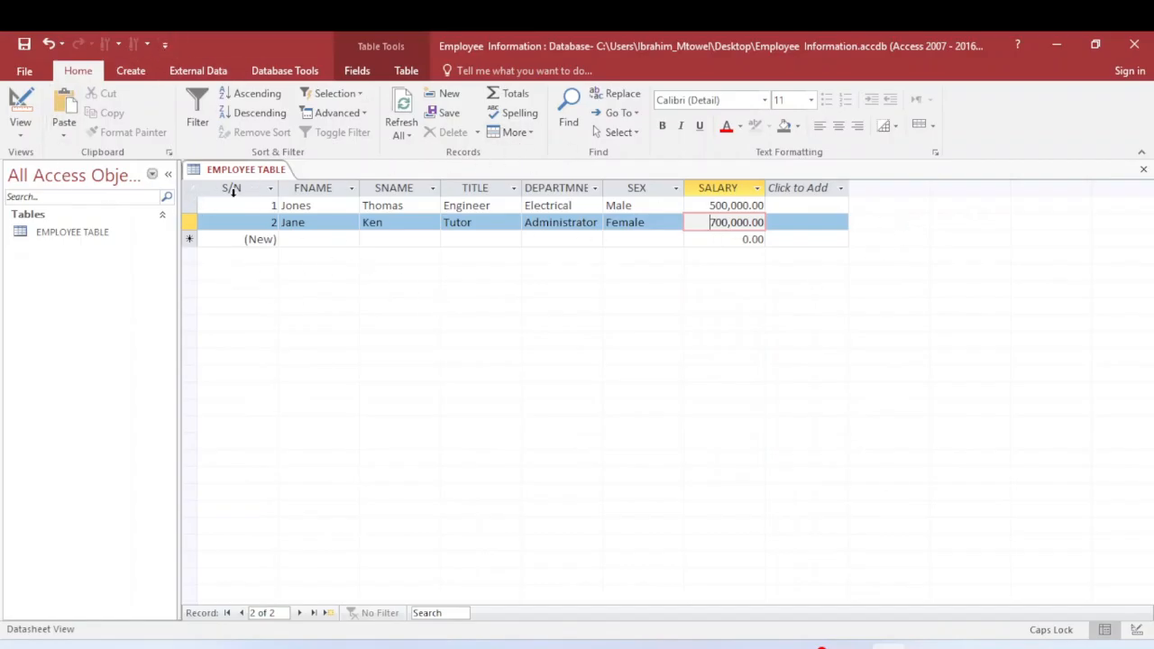
pyautogui.click(134, 72)
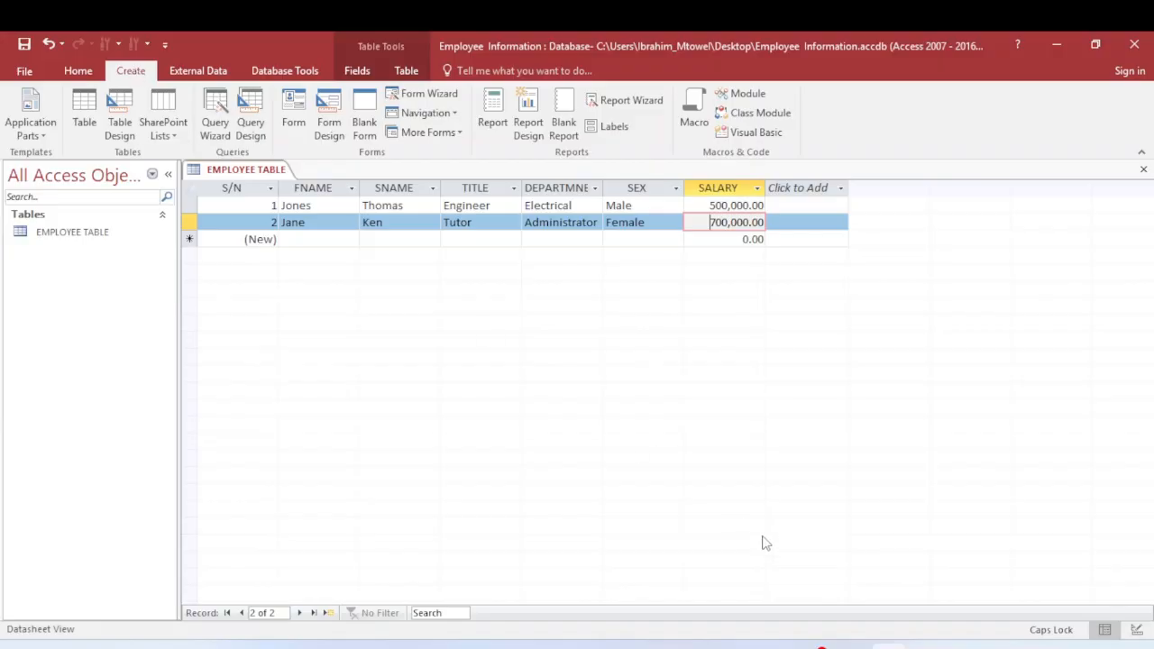
pyautogui.moveTo(825, 631)
pyautogui.click(802, 611)
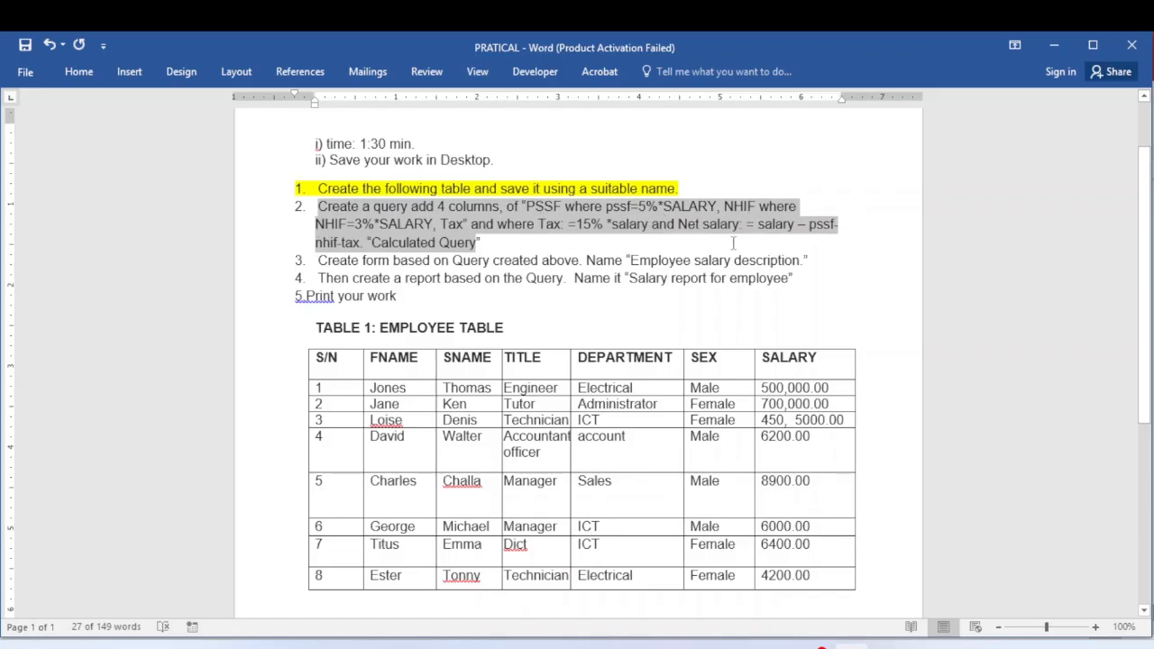
pyautogui.click(888, 646)
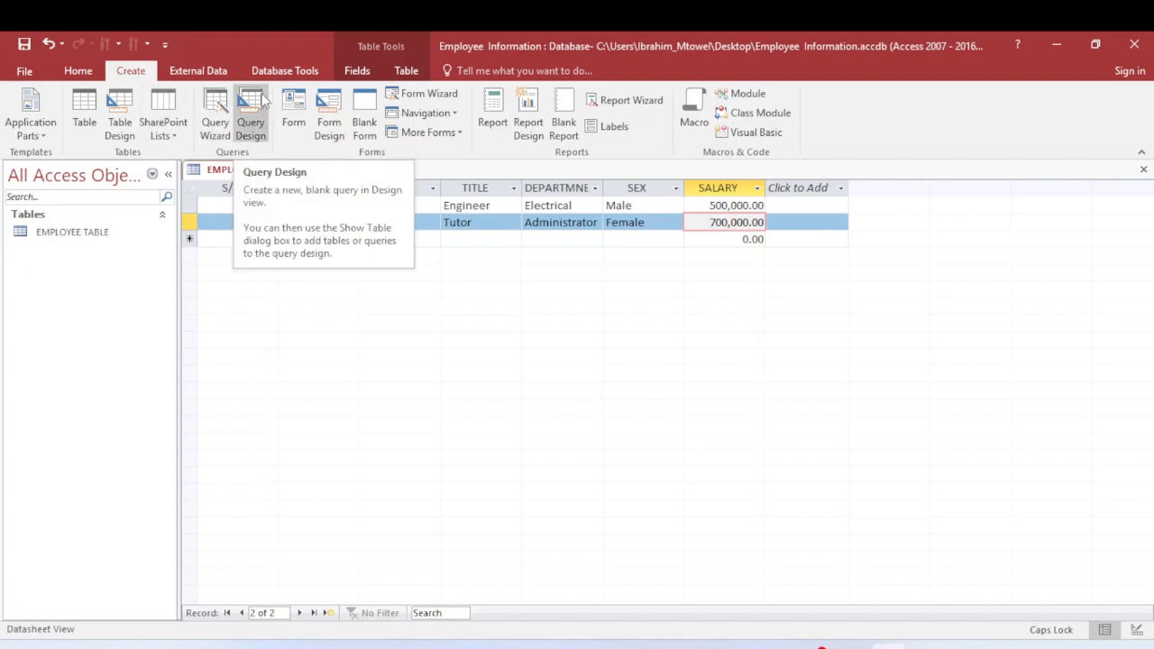
pyautogui.click(260, 101)
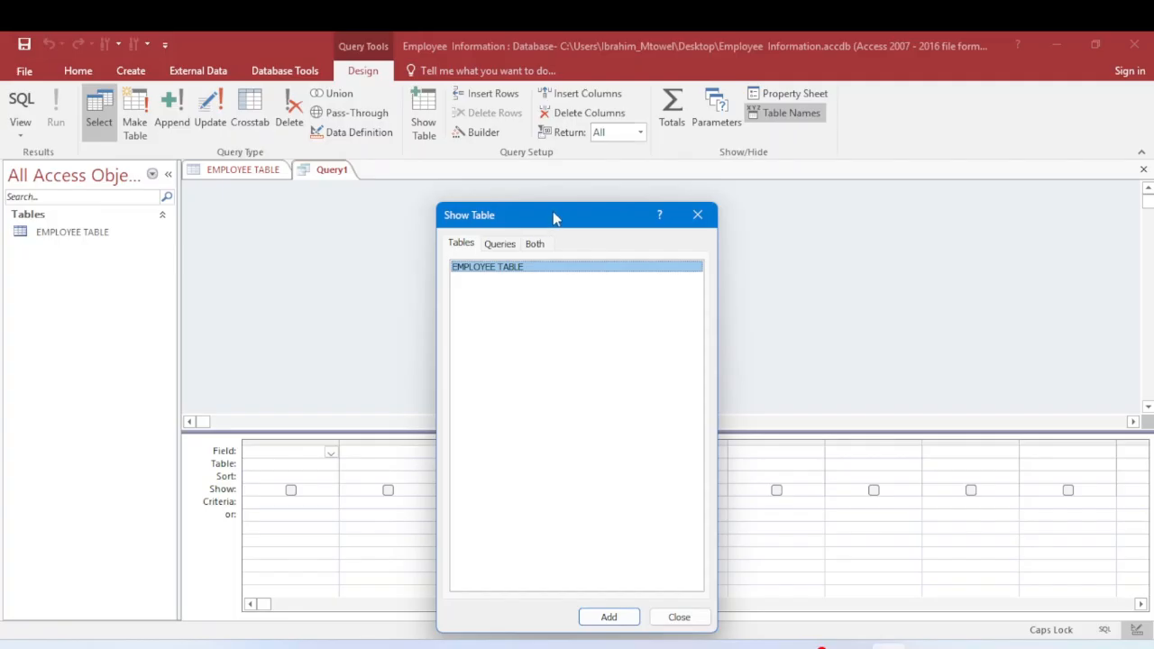
pyautogui.moveTo(552, 215); pyautogui.dragTo(579, 144)
pyautogui.click(635, 546)
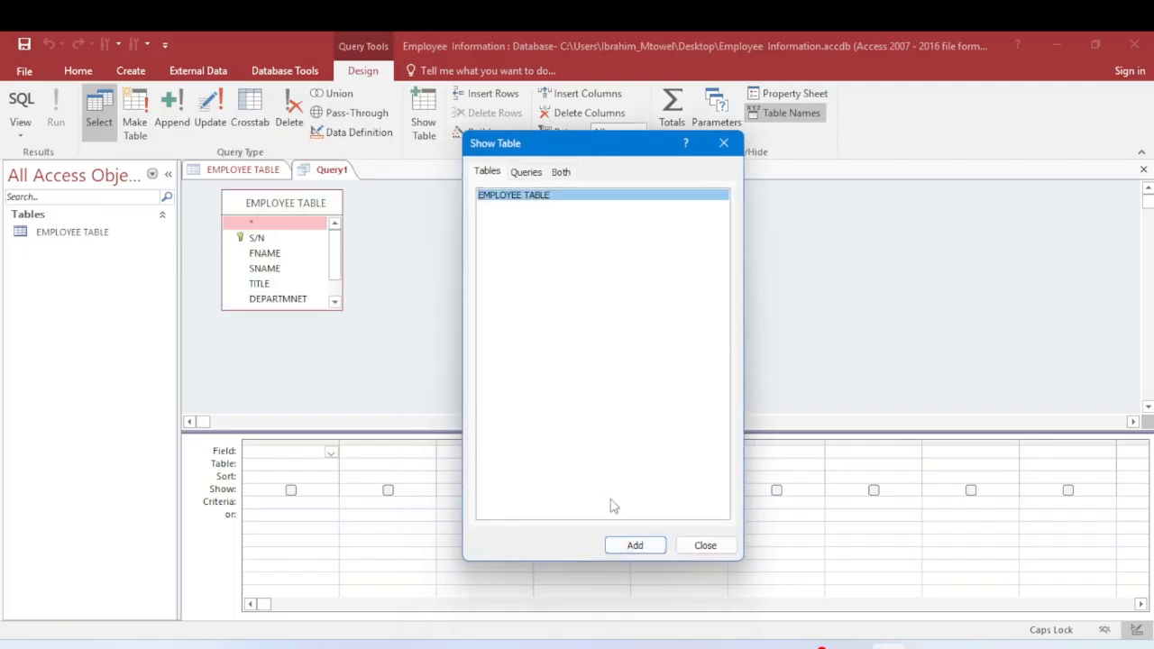
pyautogui.click(694, 546)
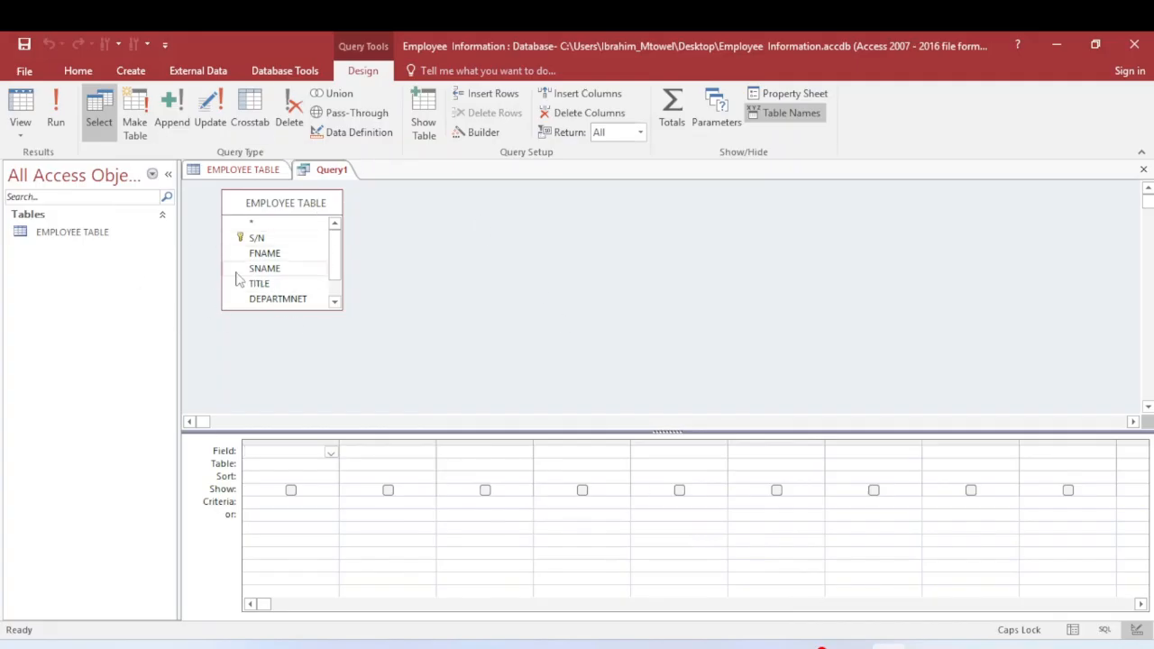
pyautogui.doubleClick(286, 204)
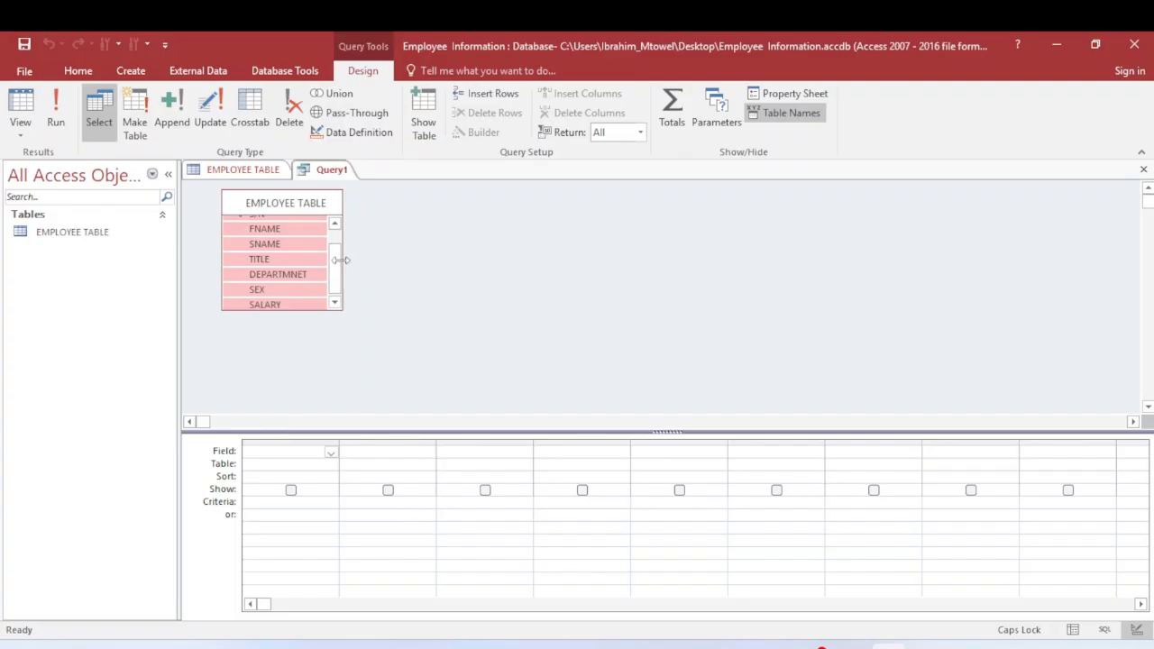
pyautogui.click(394, 244)
pyautogui.scroll(1, 307, 259)
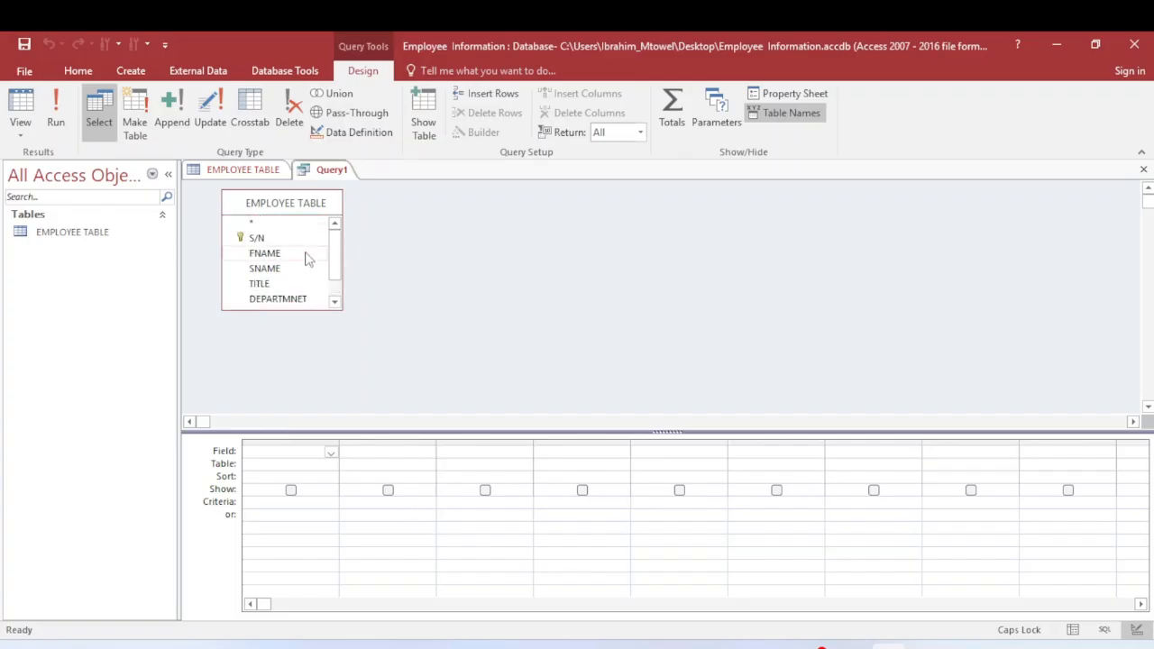
pyautogui.moveTo(278, 238); pyautogui.dragTo(310, 454)
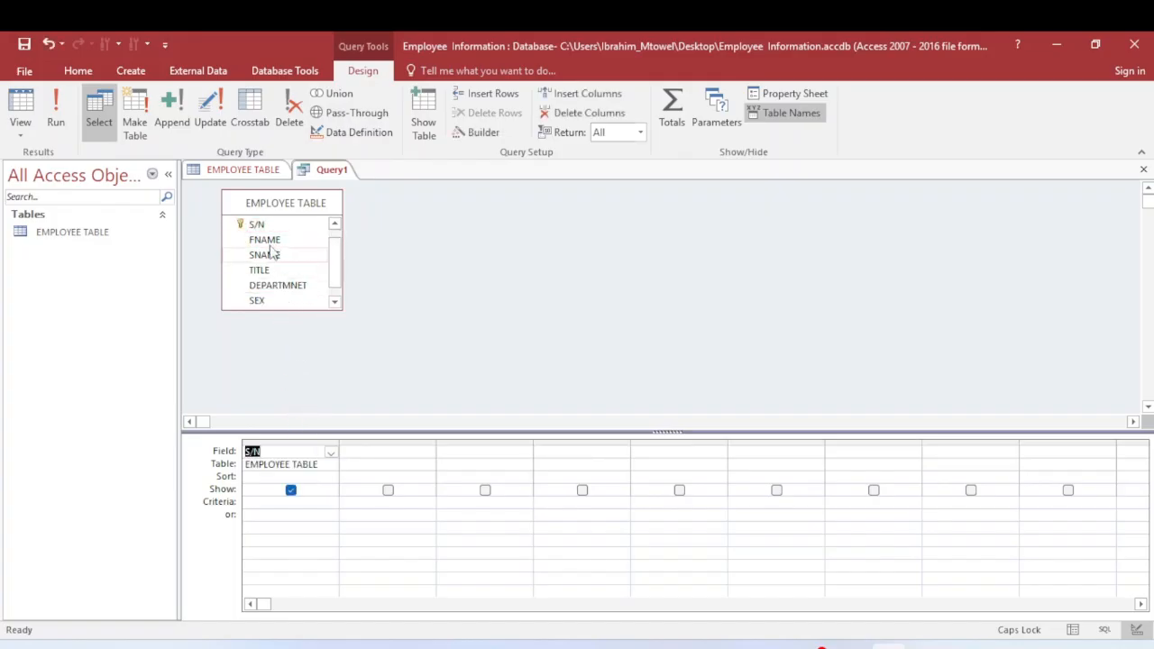
pyautogui.moveTo(270, 242); pyautogui.dragTo(389, 458)
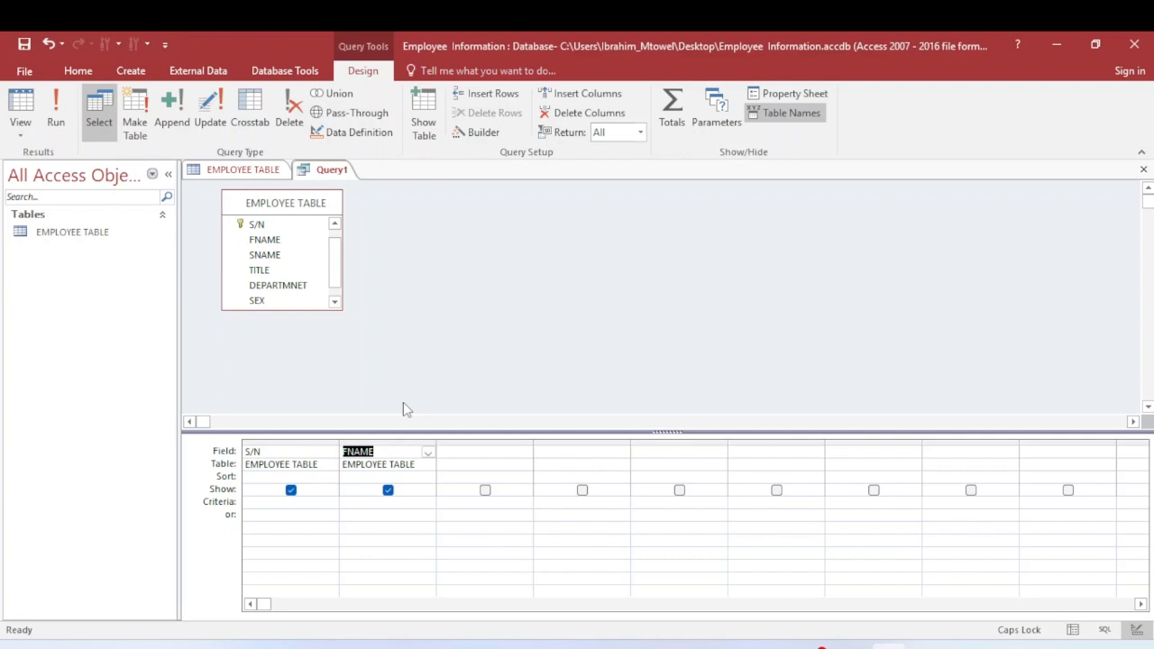
pyautogui.hotkey('ctrl', 'z')
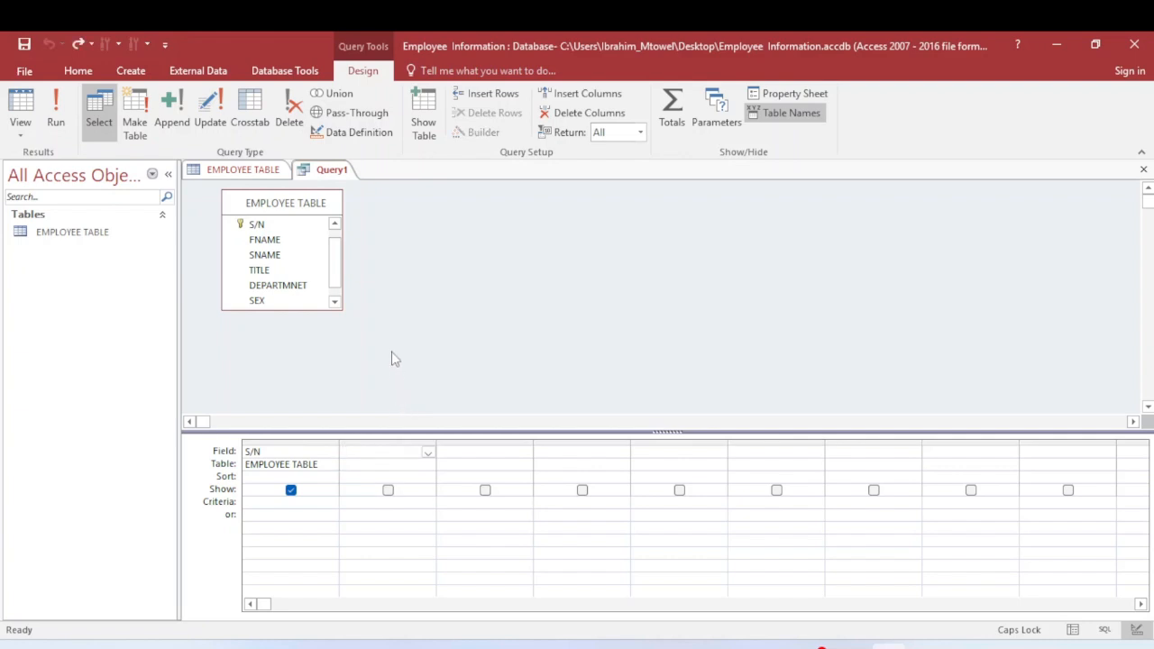
pyautogui.doubleClick(285, 203)
pyautogui.moveTo(288, 224); pyautogui.dragTo(297, 457)
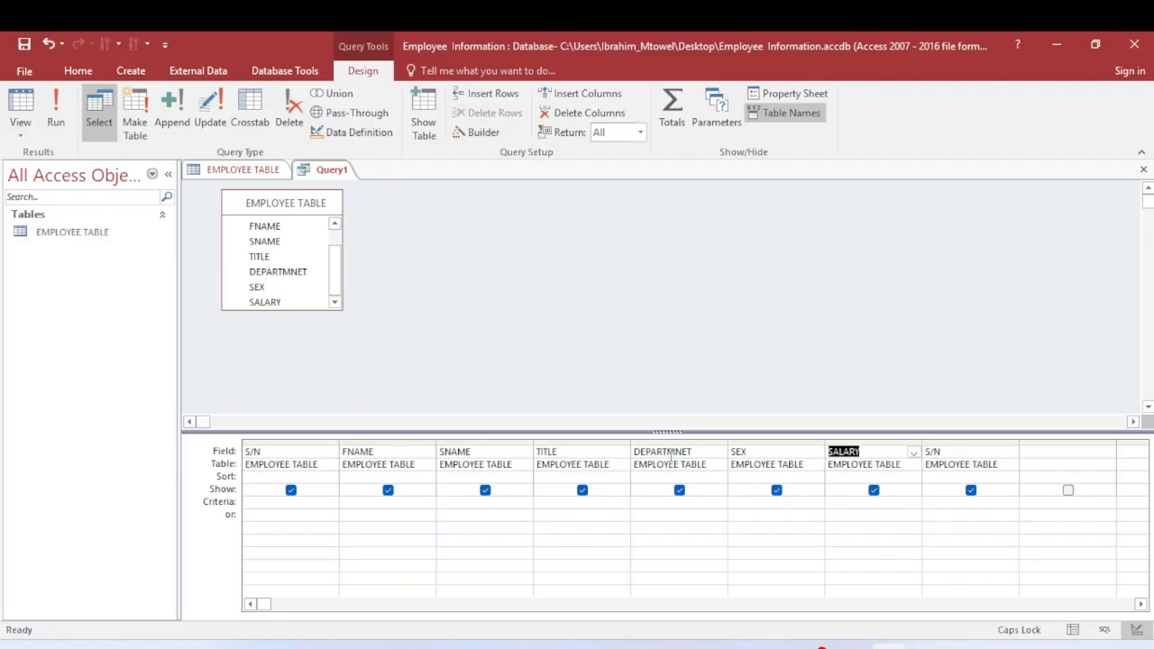
pyautogui.hotkey('ctrl', 'z')
pyautogui.hotkey('ctrl', 'z')
pyautogui.hotkey('ctrl', 'z')
pyautogui.hotkey('ctrl', 'z')
pyautogui.hotkey('ctrl', 'z')
pyautogui.hotkey('ctrl', 'z')
pyautogui.hotkey('ctrl', 'z')
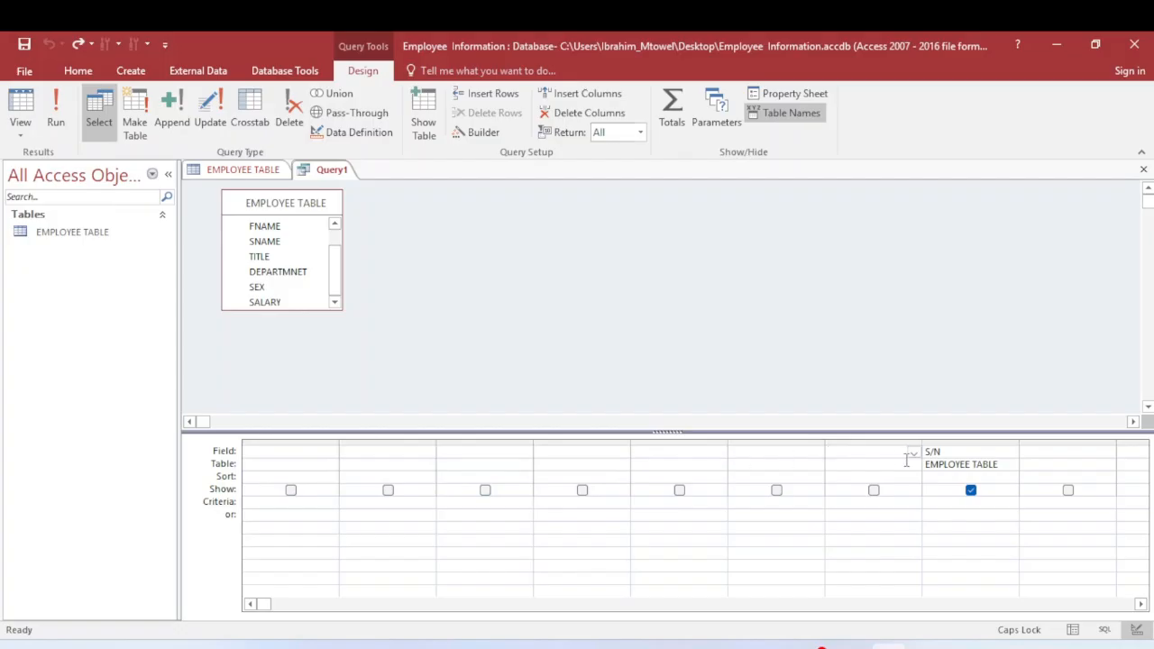
pyautogui.click(938, 452)
pyautogui.click(774, 332)
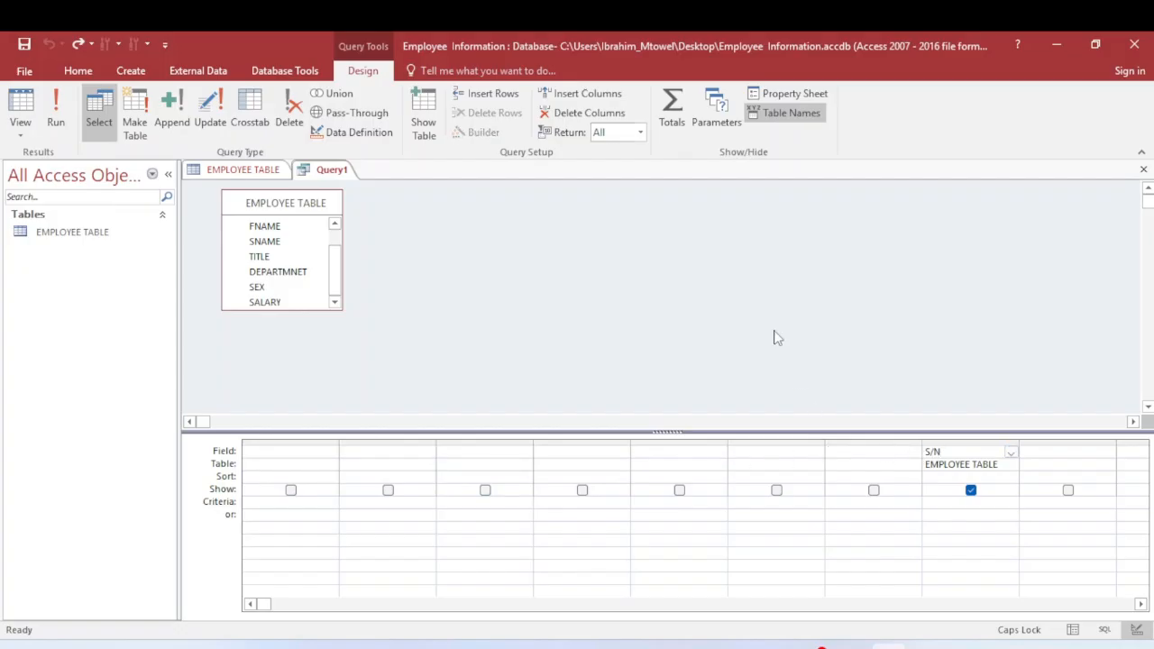
pyautogui.rightClick(330, 170)
pyautogui.click(376, 202)
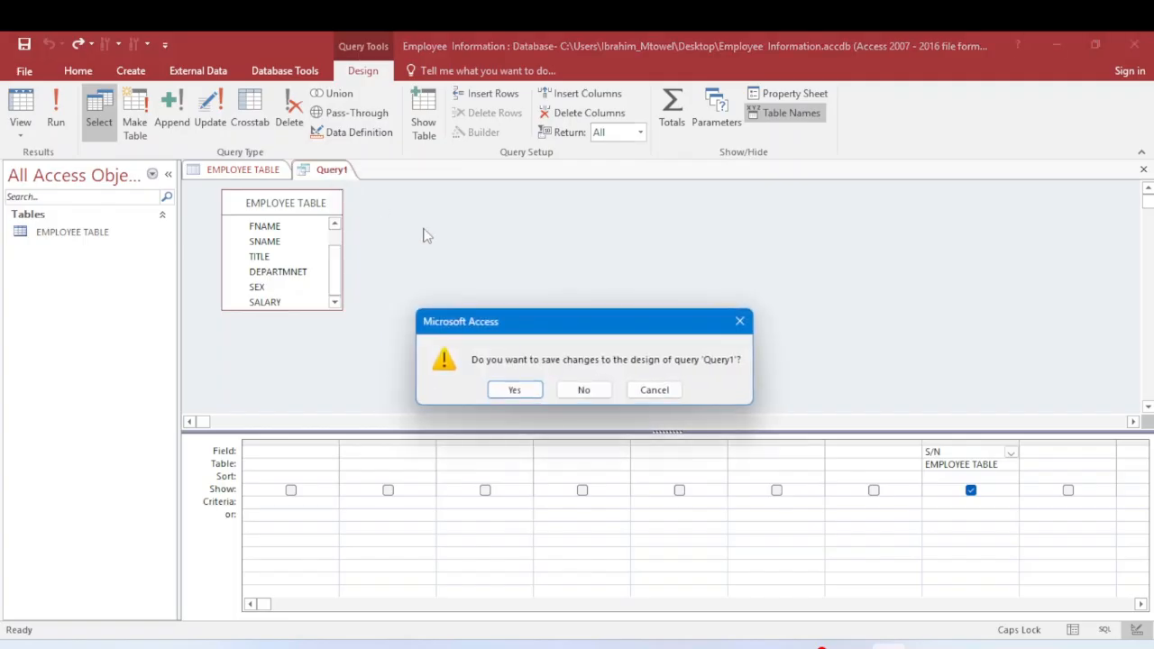
pyautogui.click(584, 390)
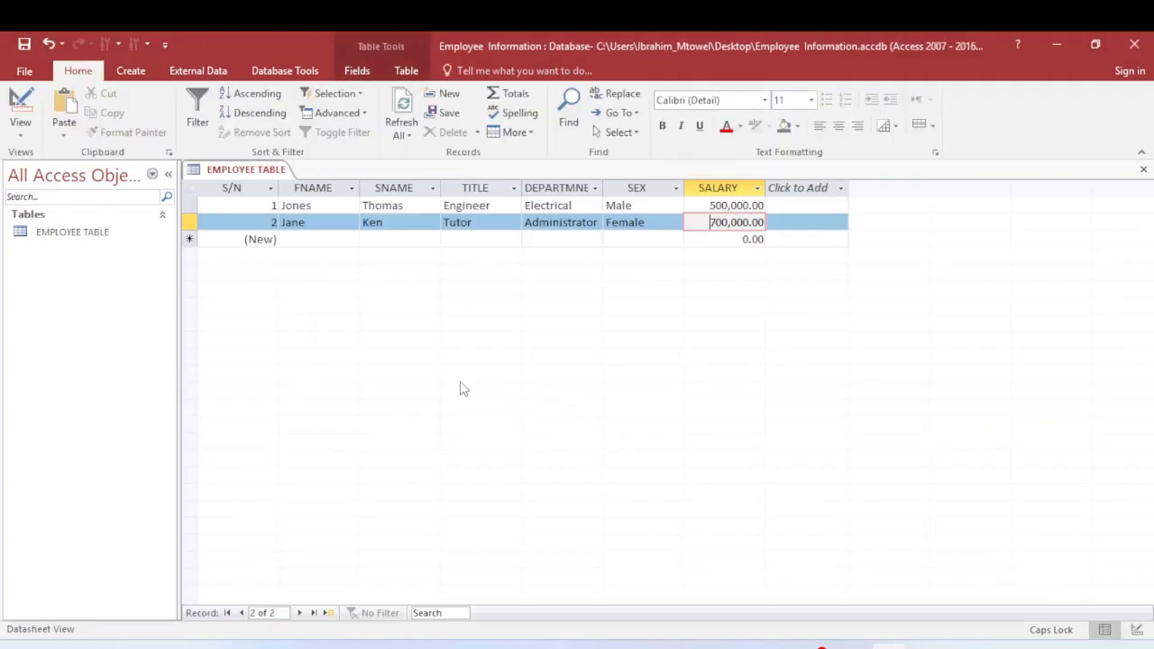
# Create a blank query design on EMPLOYEE TABLE with all seven fields, S/N through SALARY, in the grid
pyautogui.click(131, 72)
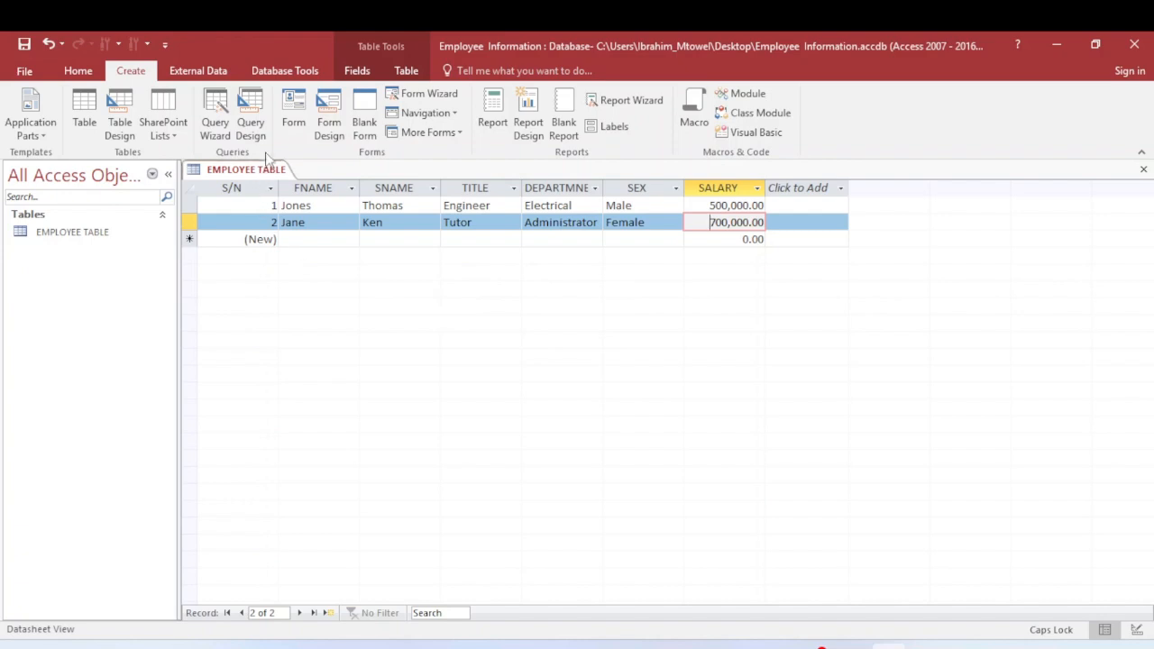
pyautogui.click(252, 109)
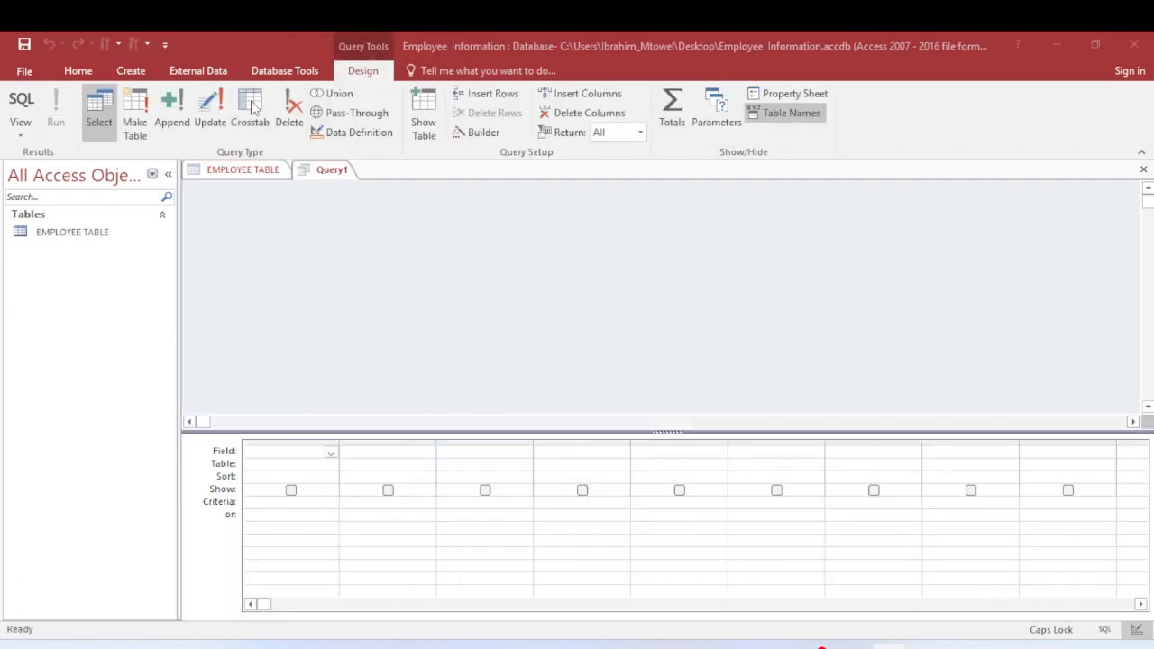
pyautogui.click(619, 620)
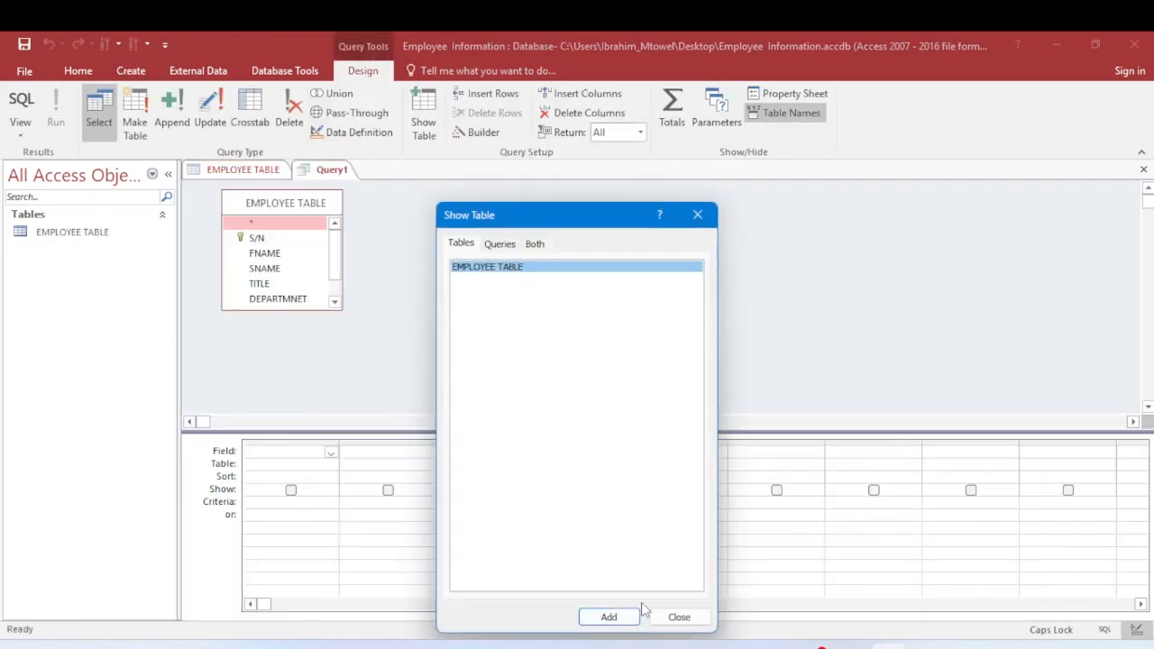
pyautogui.click(676, 618)
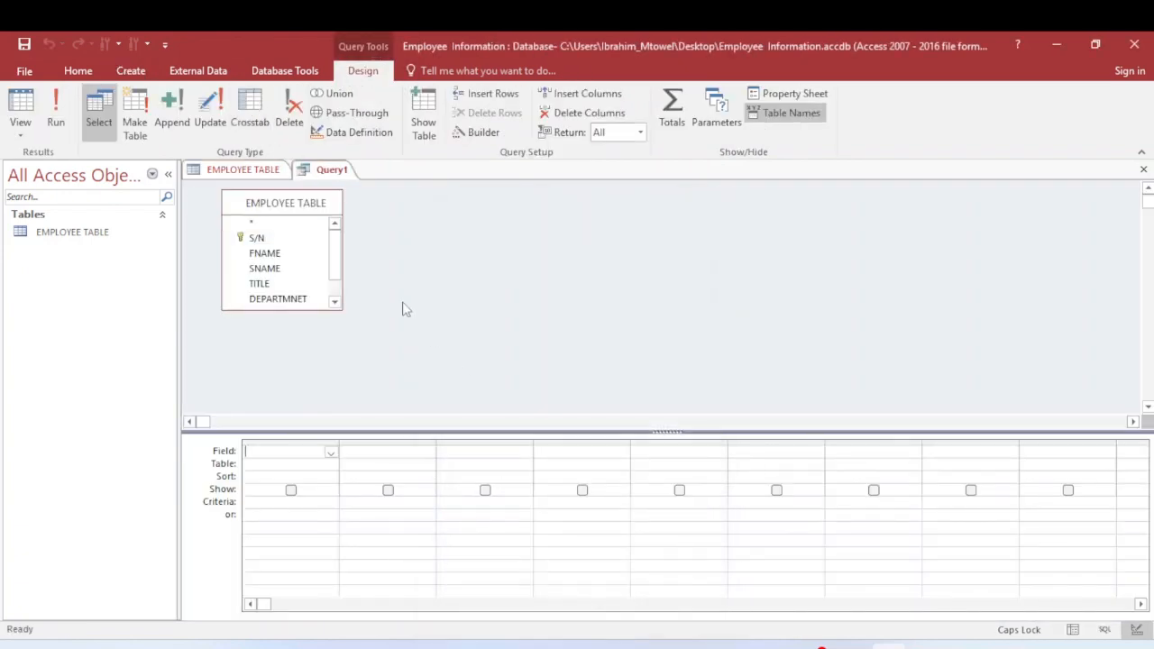
pyautogui.doubleClick(302, 206)
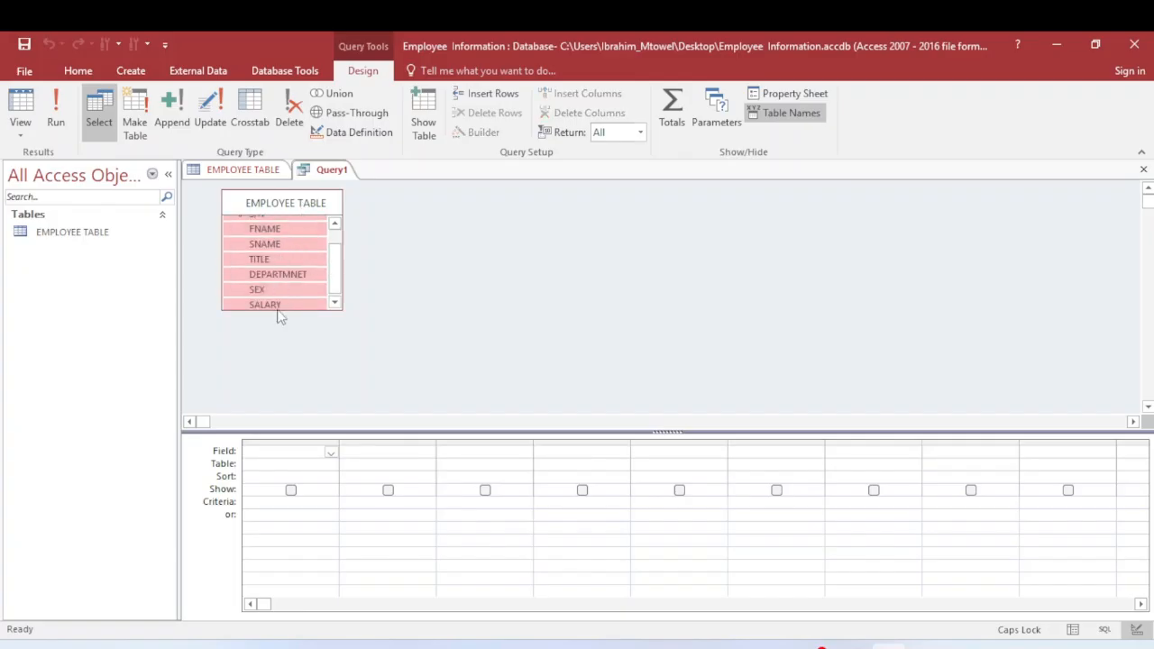
pyautogui.moveTo(291, 255); pyautogui.dragTo(291, 451)
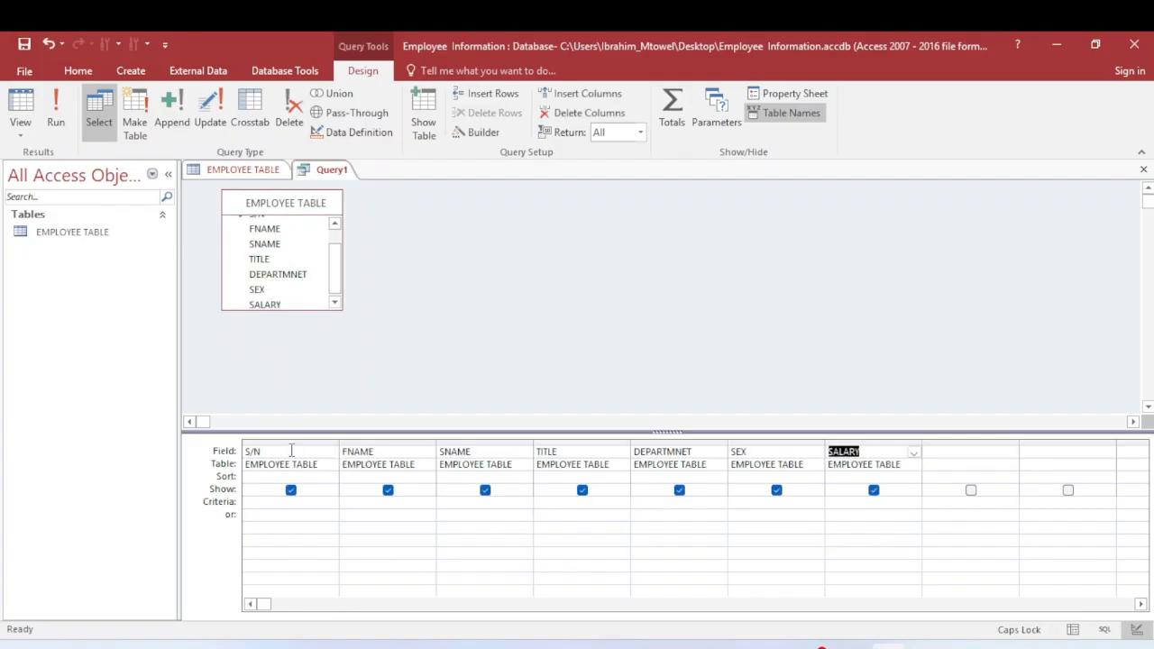
# Add the calculated column PSSF:0.05*SALARY after SALARY in the query grid
pyautogui.click(970, 455)
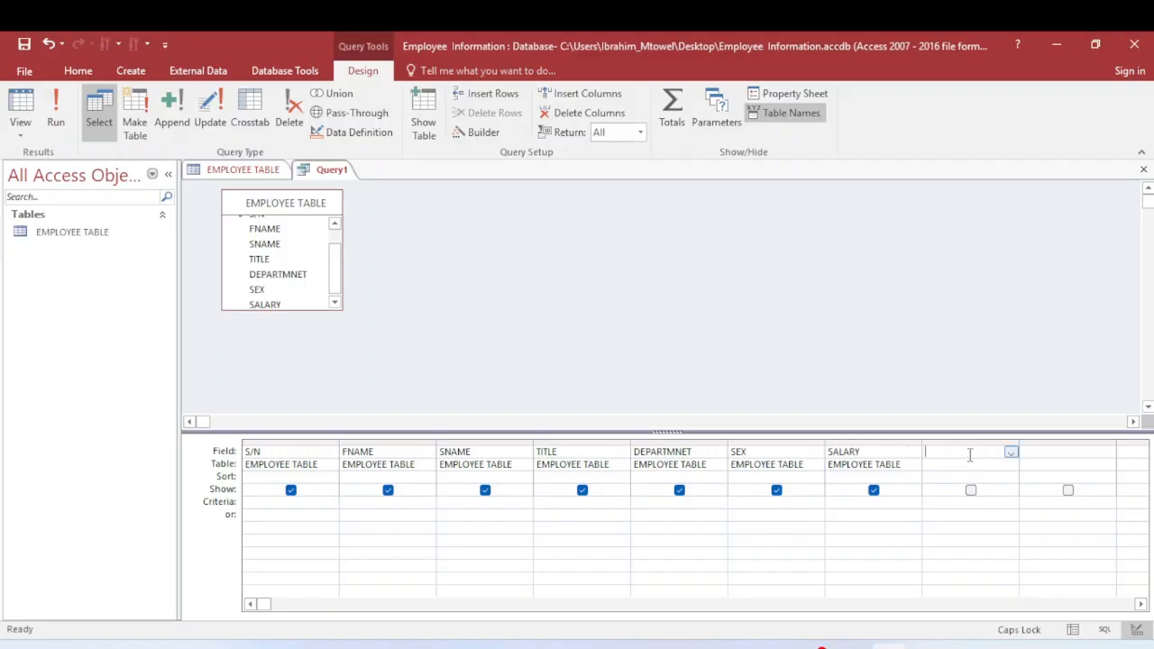
pyautogui.click(852, 645)
pyautogui.tripleClick(547, 221)
pyautogui.write('PSSF:0.05*SALARY')
pyautogui.click(1083, 454)
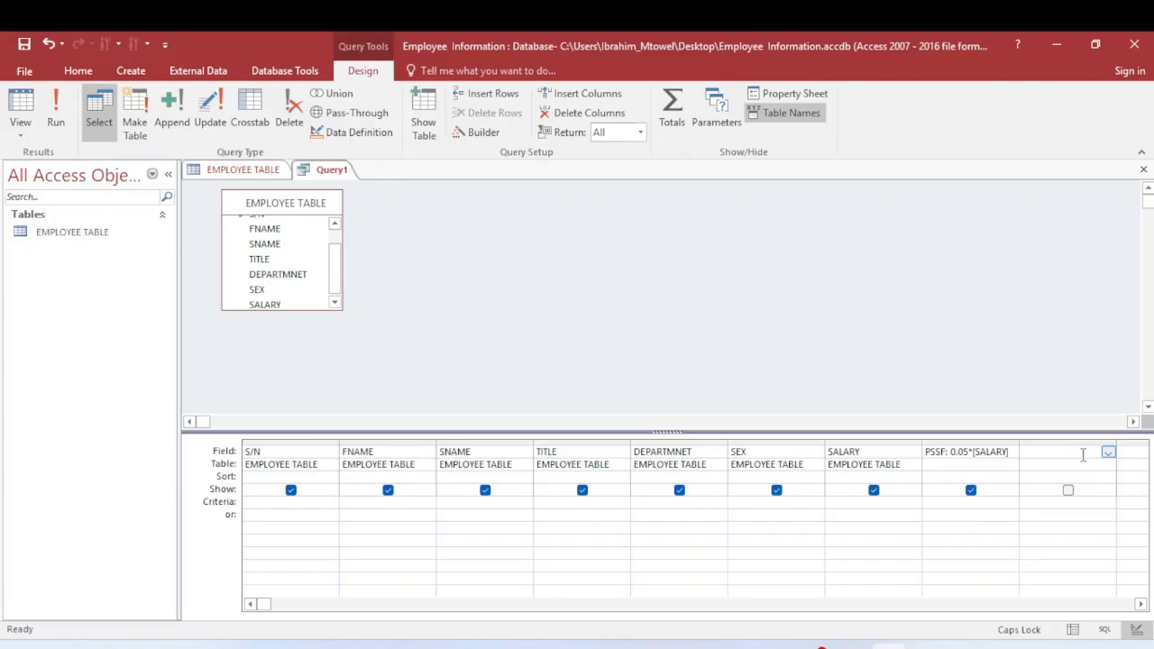
# Add the calculated column NHIF:0.03*SALARY in the next grid column
pyautogui.write('NHIF:0.03*SALARY')
pyautogui.click(1140, 604)
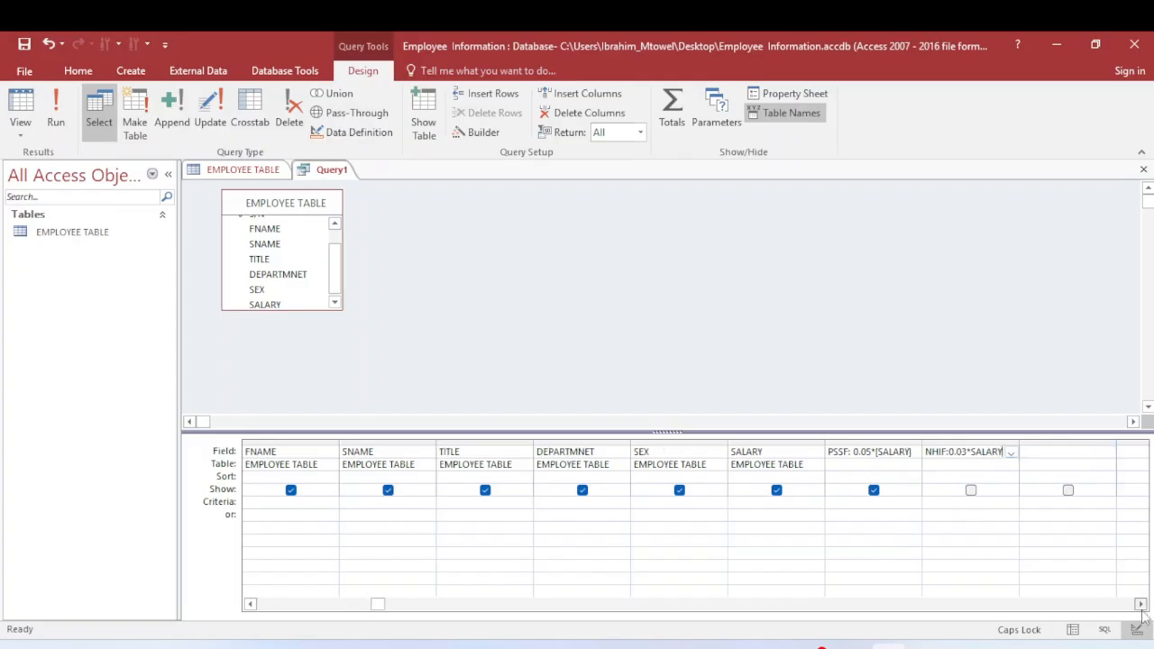
pyautogui.click(1141, 604)
pyautogui.click(1141, 604)
pyautogui.click(838, 452)
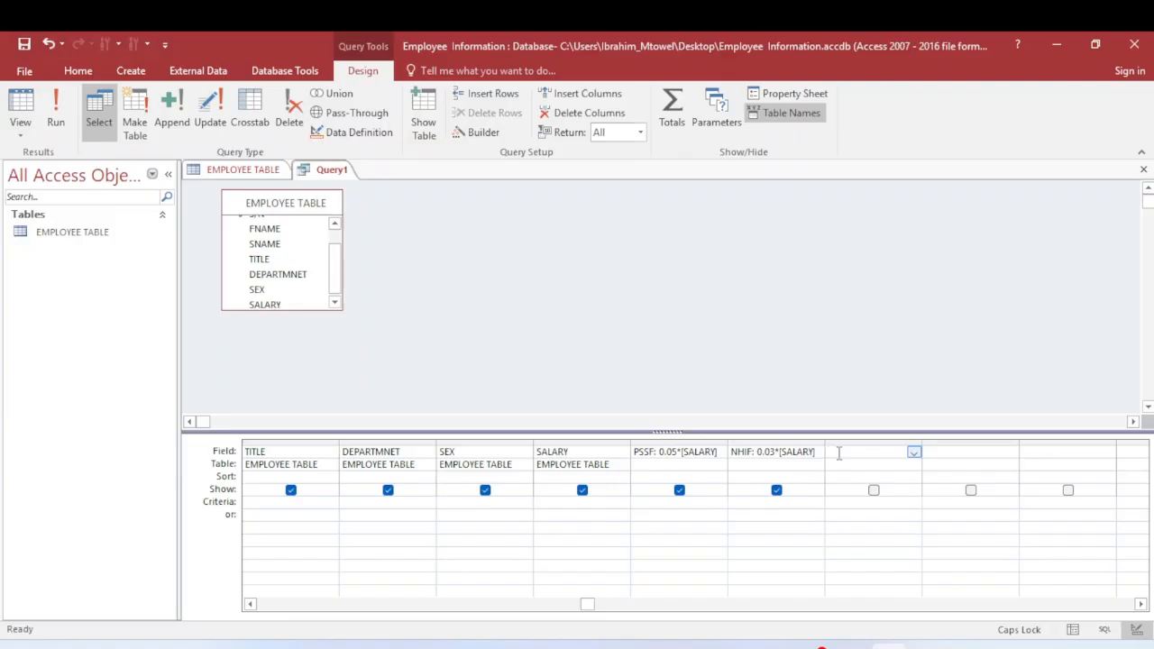
# Add the calculated column TAX:0.15*SALARY to the query
pyautogui.write('TAX:0.15*SALARY')
pyautogui.click(963, 451)
# Add a widened NETSALARY column computing SALARY minus PSSF, NHIF and TAX
pyautogui.write('NET')
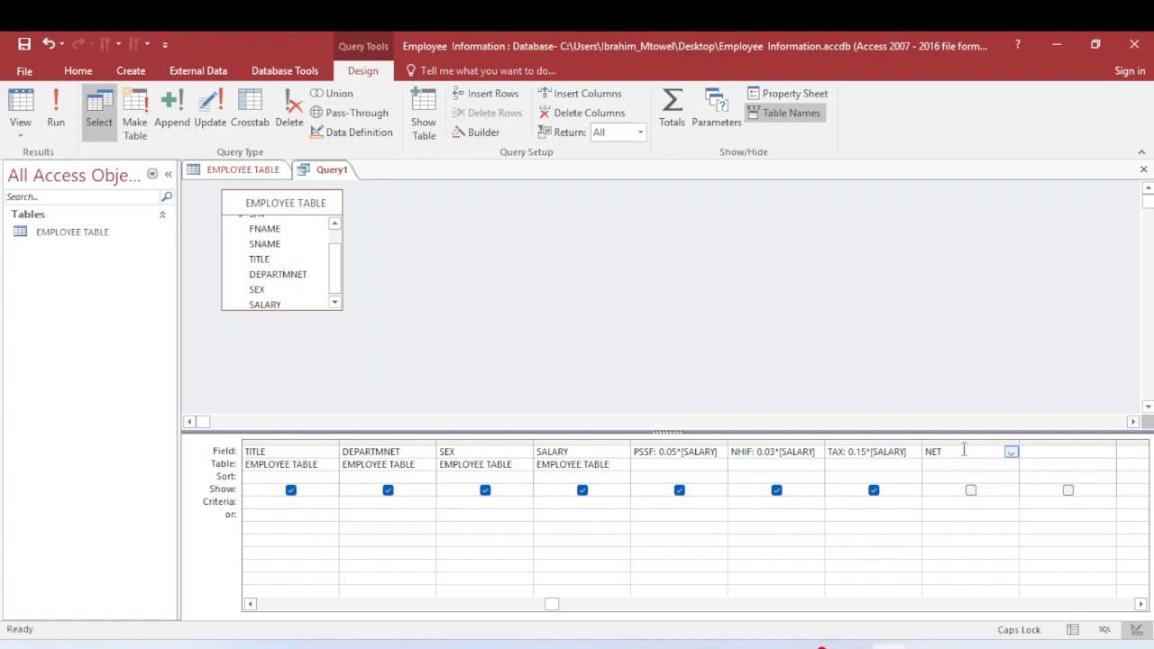
pyautogui.write('SALARY')
pyautogui.write(':')
pyautogui.write('SALARY')
pyautogui.moveTo(1019, 443); pyautogui.dragTo(1092, 442)
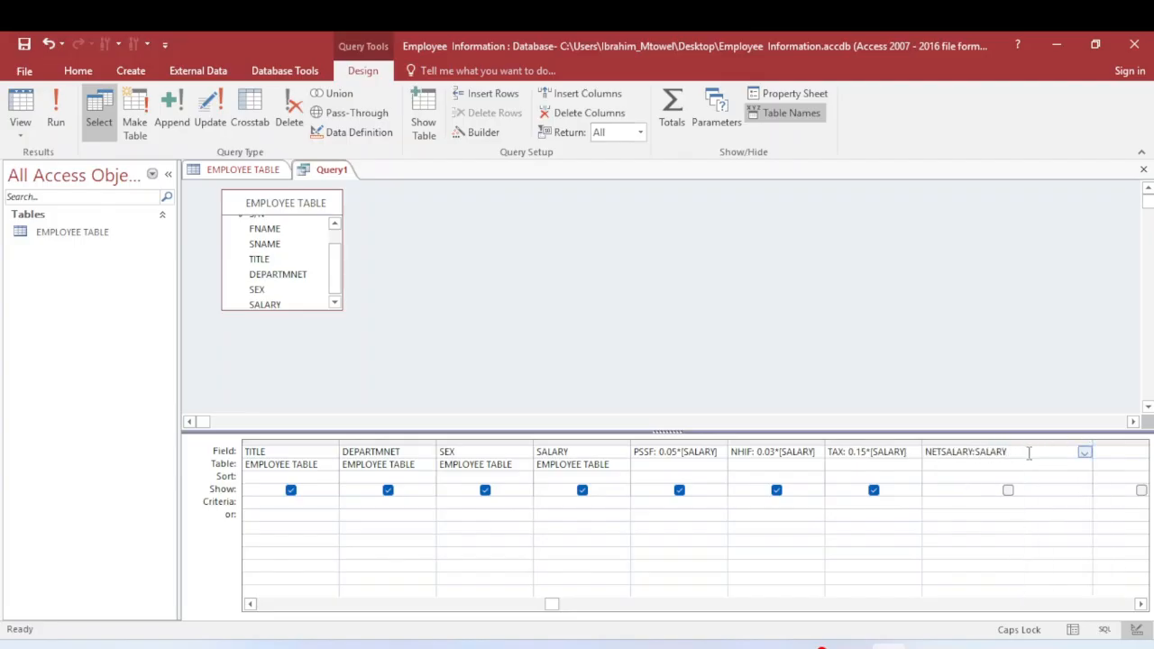
pyautogui.write('-PSSF-NHIF')
pyautogui.write('-TAX')
pyautogui.click(988, 525)
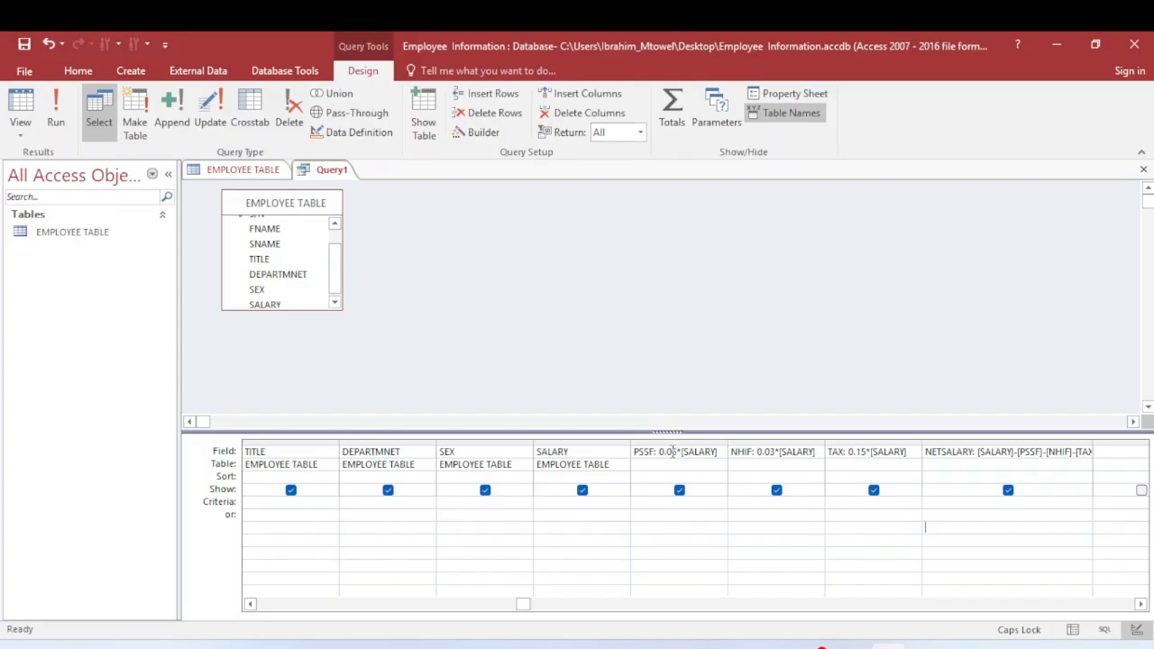
# Try rewriting the PSSF rate as /100, then undo it back to 0.05
pyautogui.click(671, 456)
pyautogui.press('BackSpace')
pyautogui.press('BackSpace')
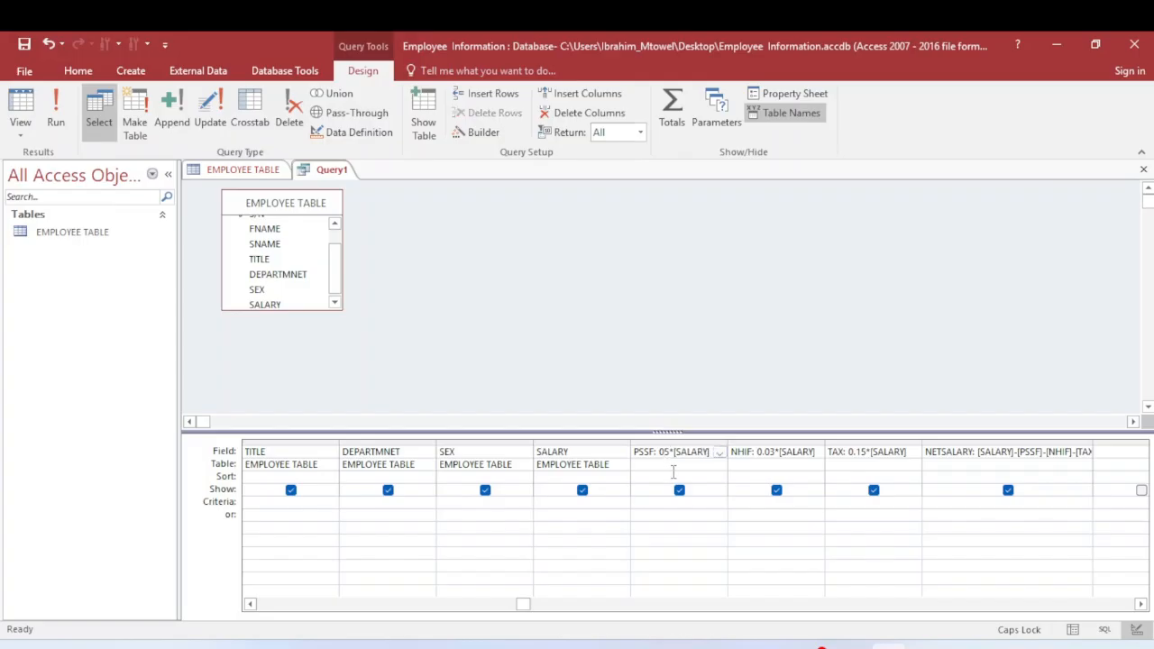
pyautogui.press('BackSpace')
pyautogui.write('/100')
pyautogui.hotkey('ctrl', 'z')
pyautogui.hotkey('ctrl', 'z')
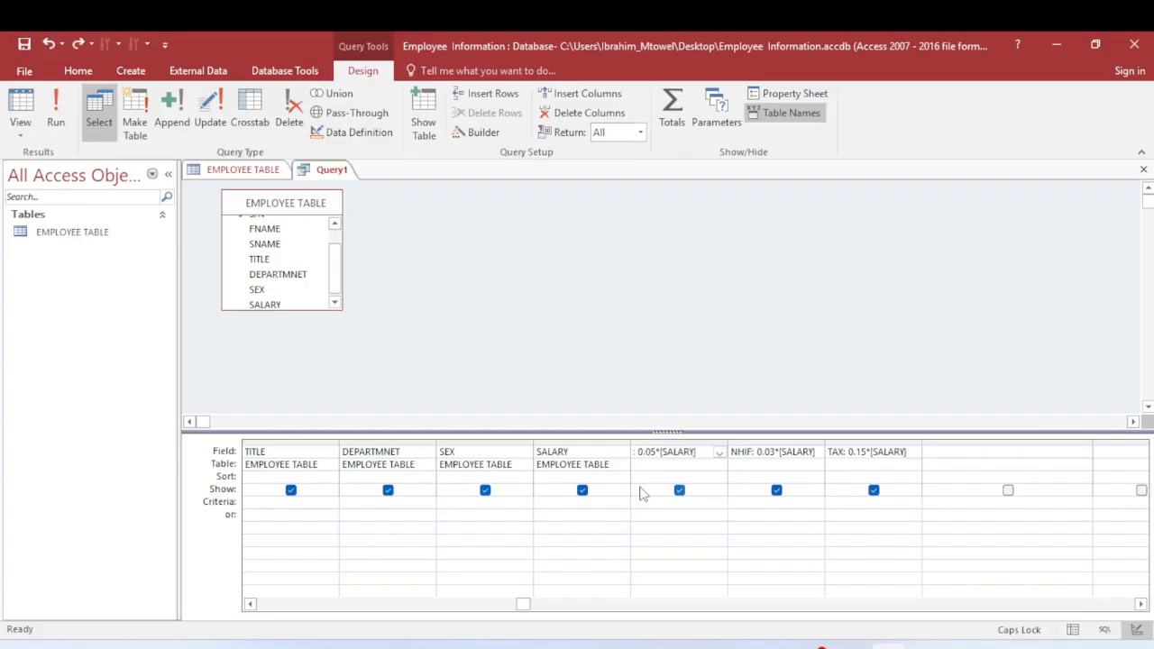
# Re-enter the NETSALARY expression, widen its column, and run the query showing net salaries 385000 and 539000
pyautogui.click(957, 452)
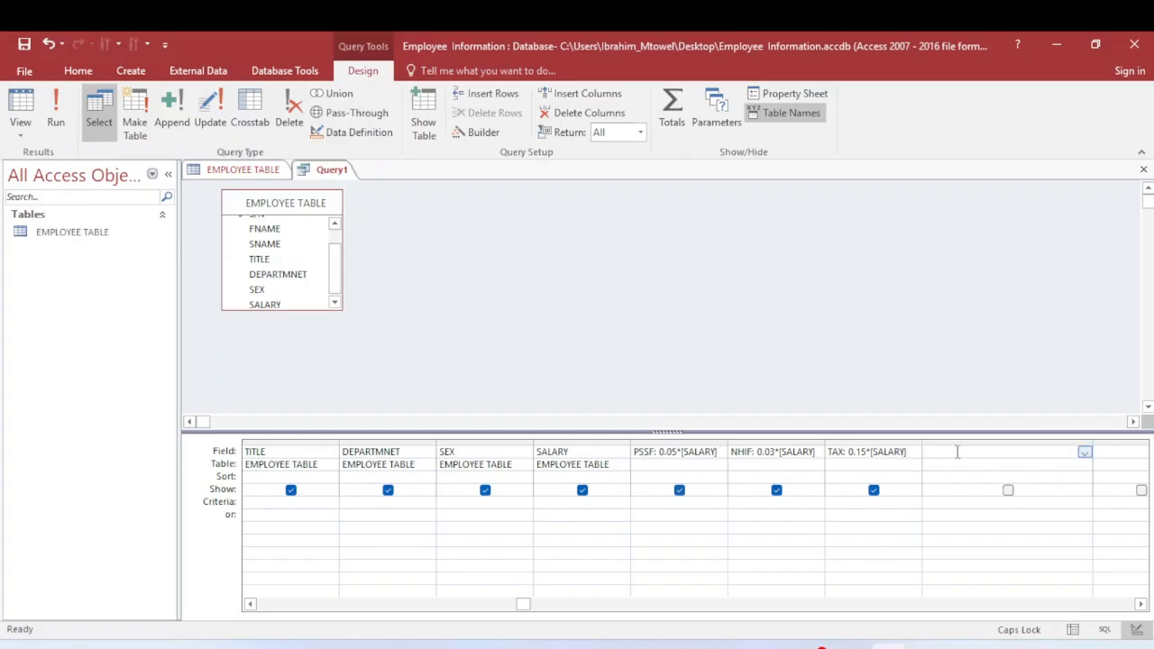
pyautogui.write('NE')
pyautogui.write('T')
pyautogui.write('SALARY')
pyautogui.write(':S')
pyautogui.write('L')
pyautogui.write('AL')
pyautogui.write('ARY-')
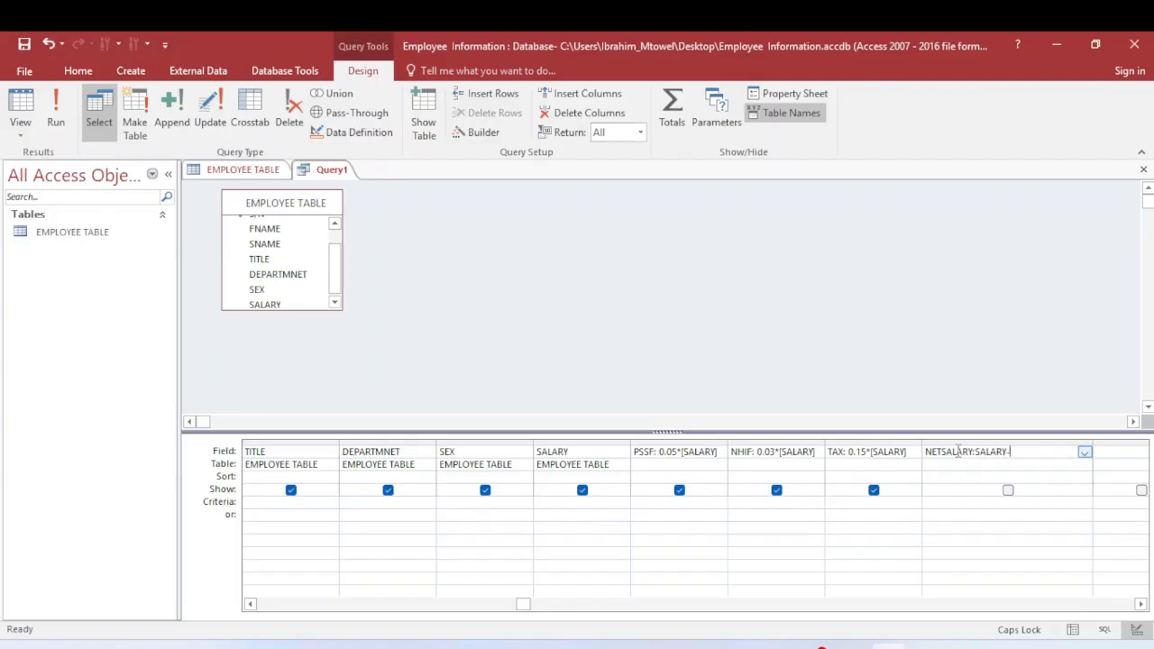
pyautogui.write('PSSF-NHIF-TAX')
pyautogui.click(997, 540)
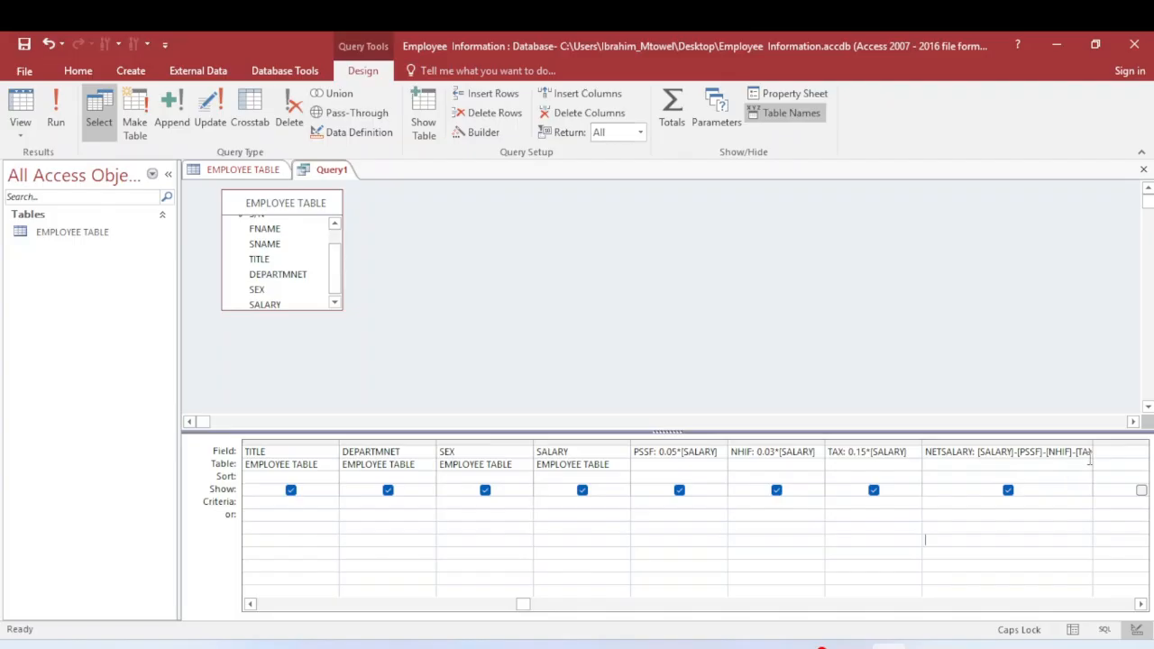
pyautogui.moveTo(1093, 442); pyautogui.dragTo(1130, 440)
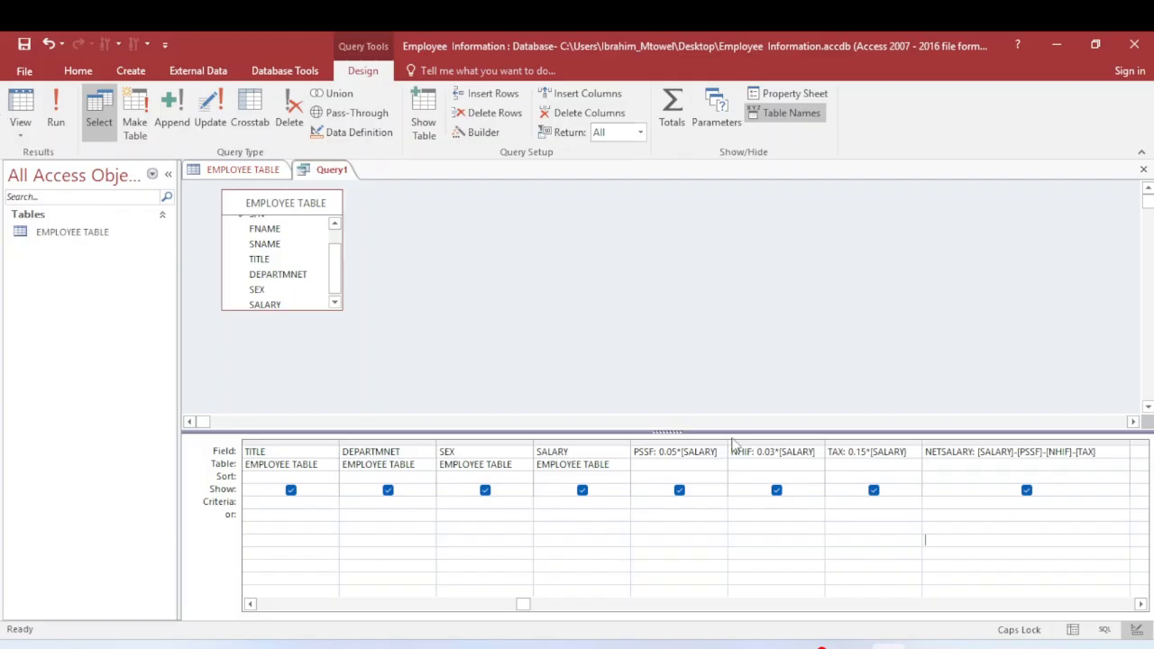
pyautogui.click(68, 110)
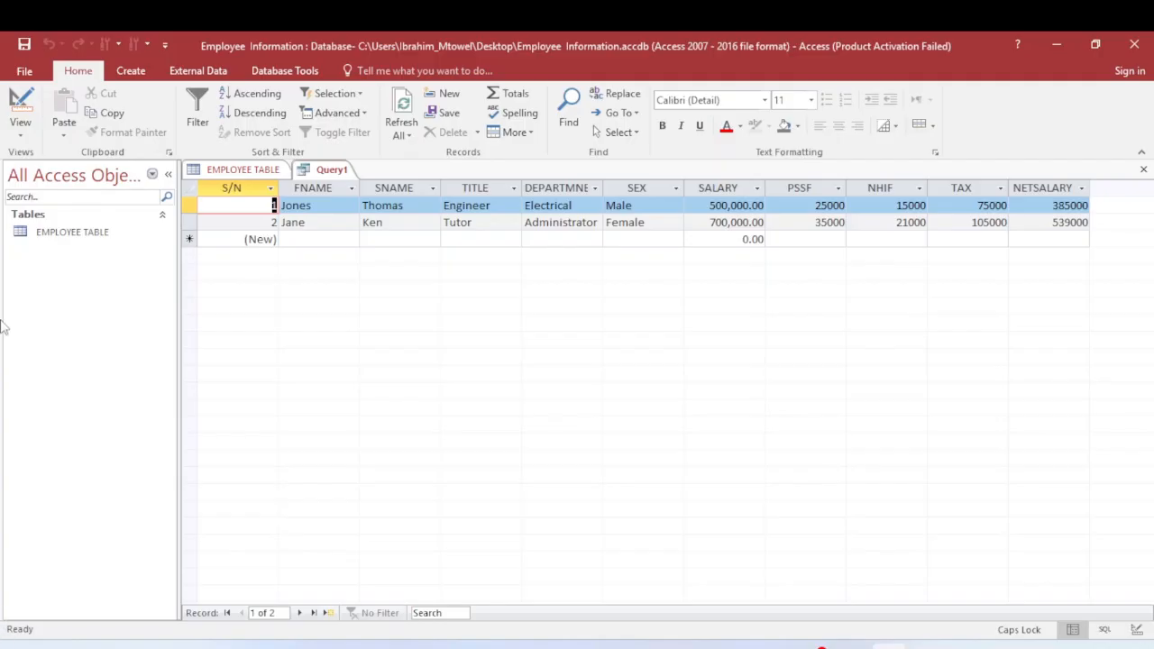
# Return the query to Design View, run it again, and save it from the Quick Access Toolbar
pyautogui.click(13, 136)
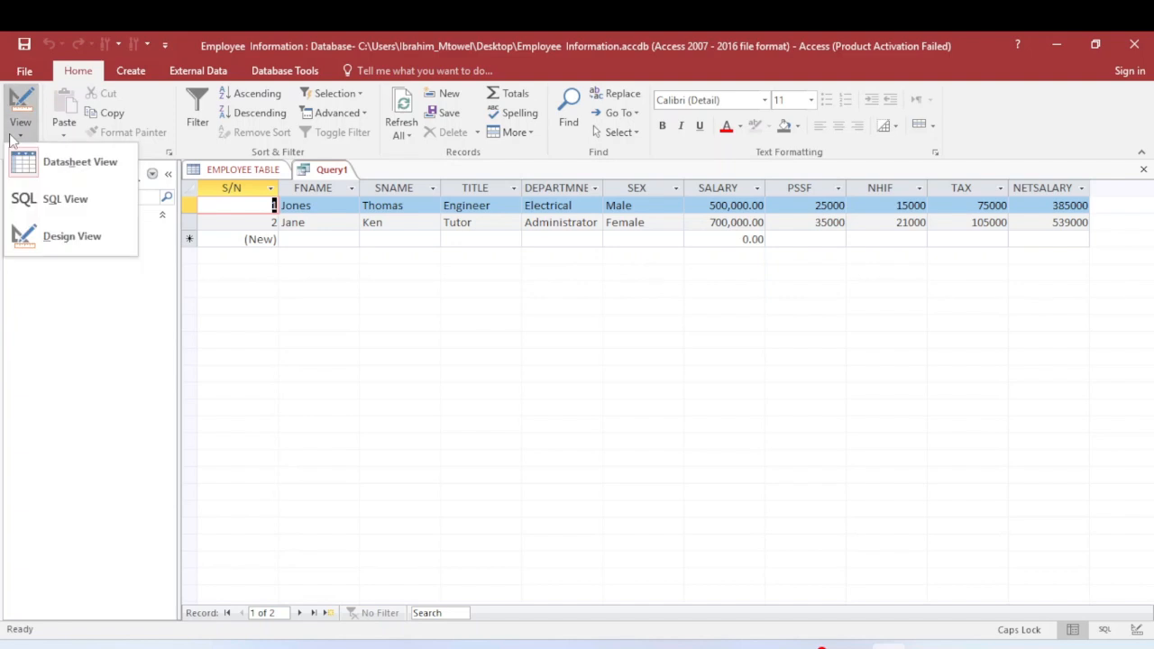
pyautogui.click(88, 250)
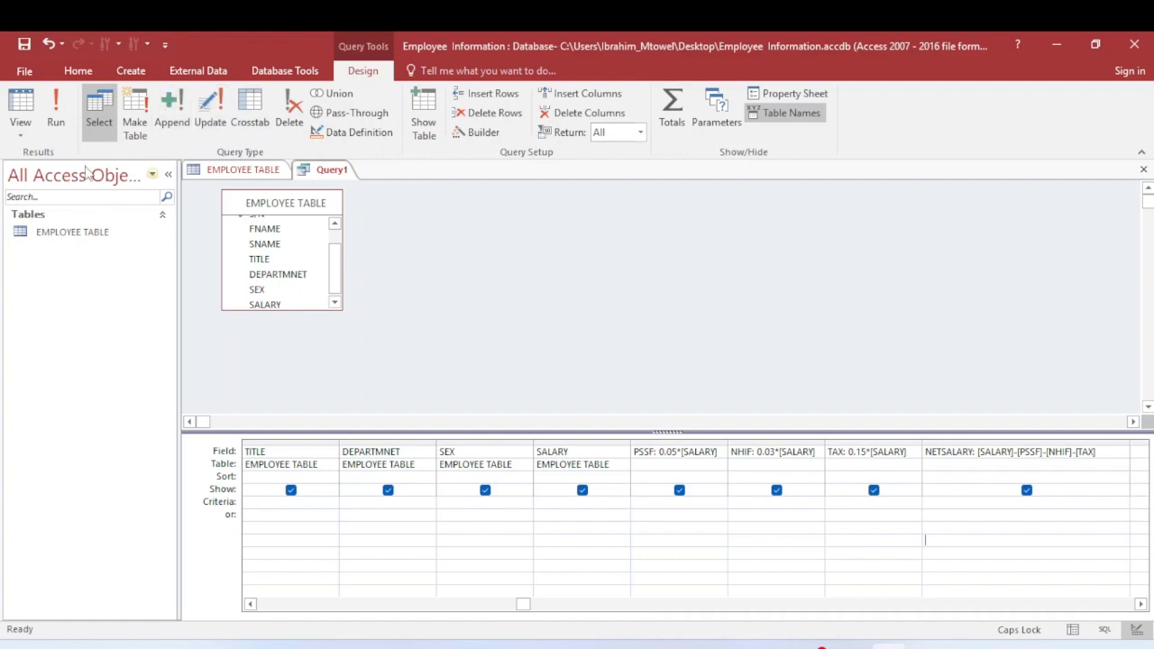
pyautogui.click(56, 112)
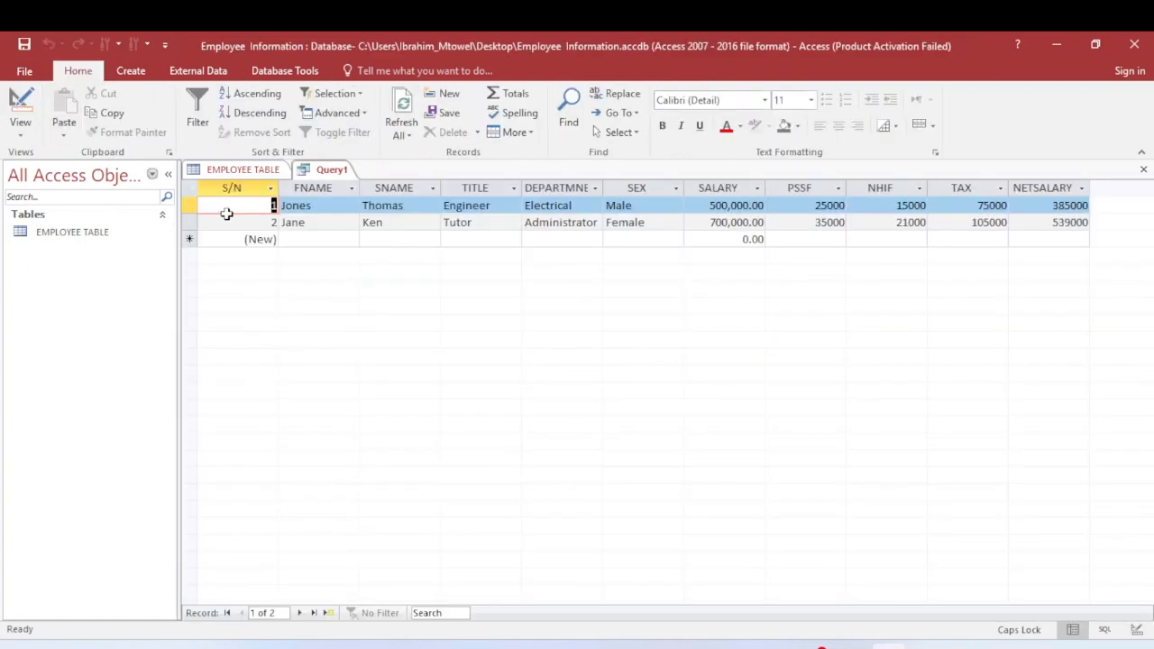
pyautogui.click(23, 44)
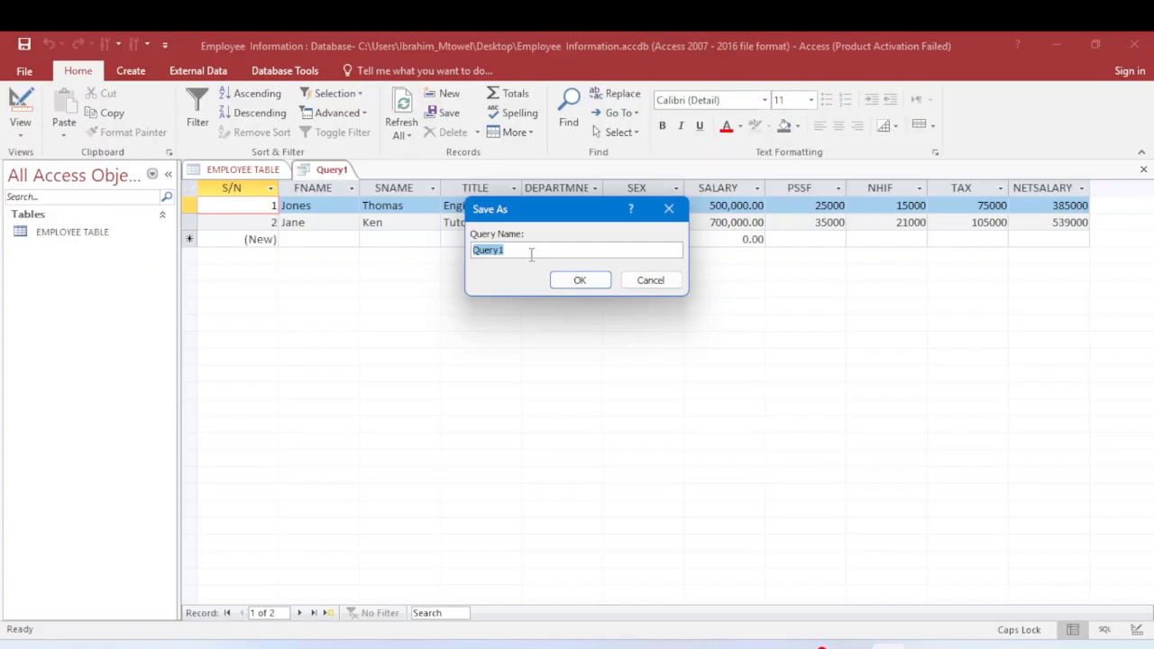
# Save the query as QUERY SALARY and go back to EMPLOYEE TABLE's datasheet
pyautogui.write('QUERY SALARY')
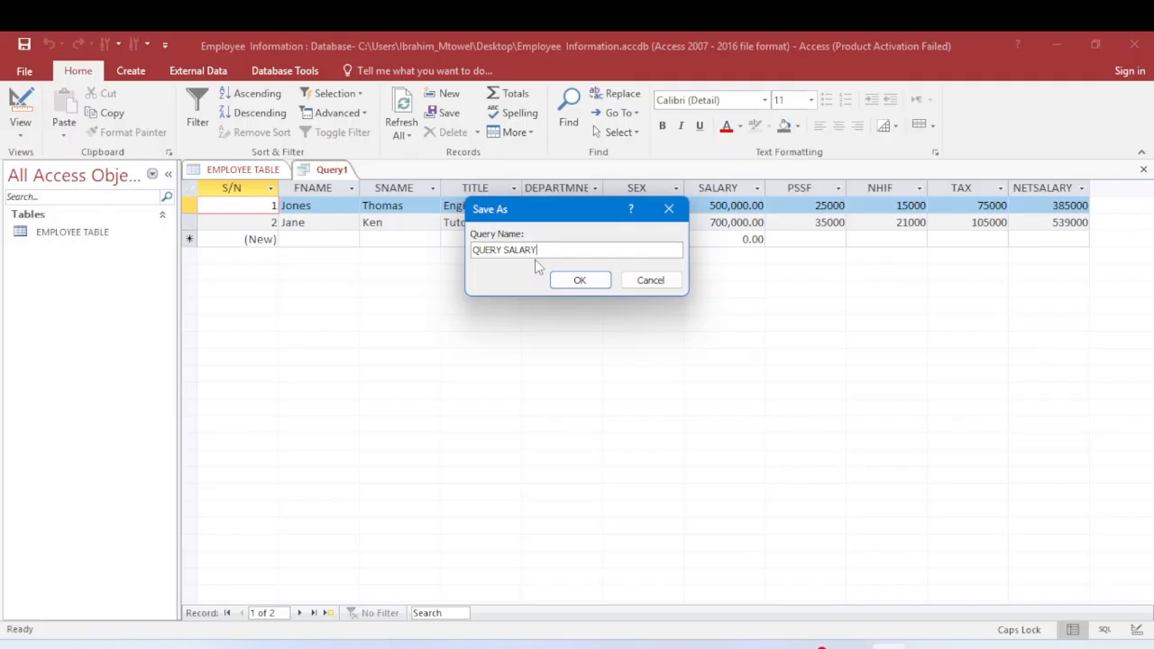
pyautogui.click(581, 283)
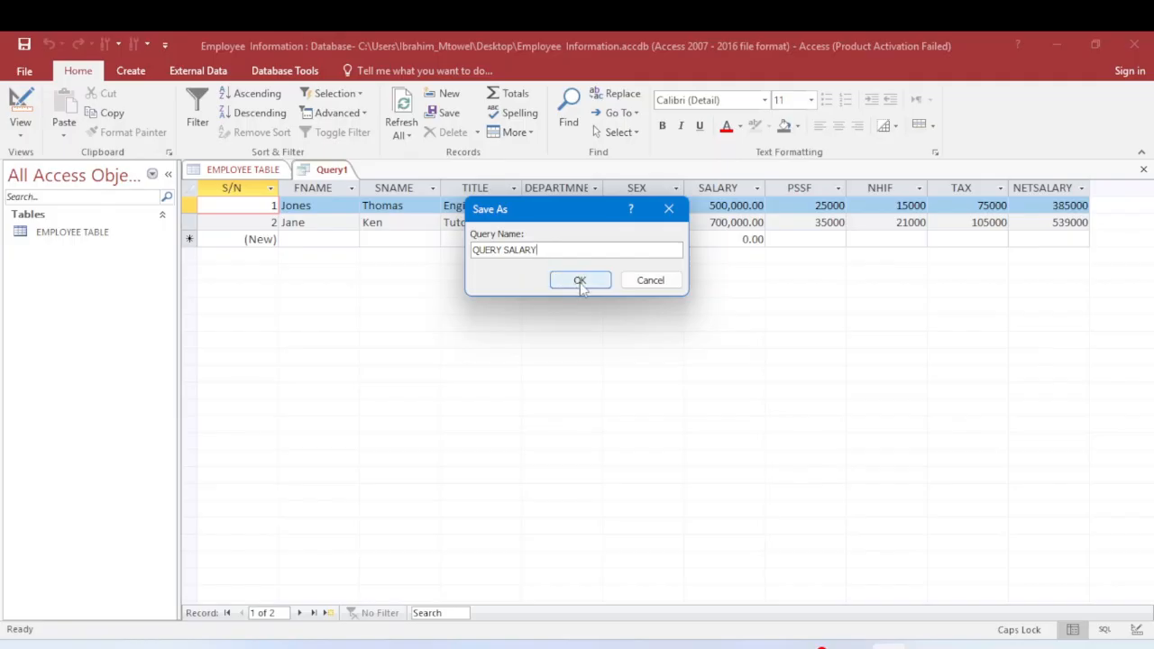
pyautogui.click(581, 282)
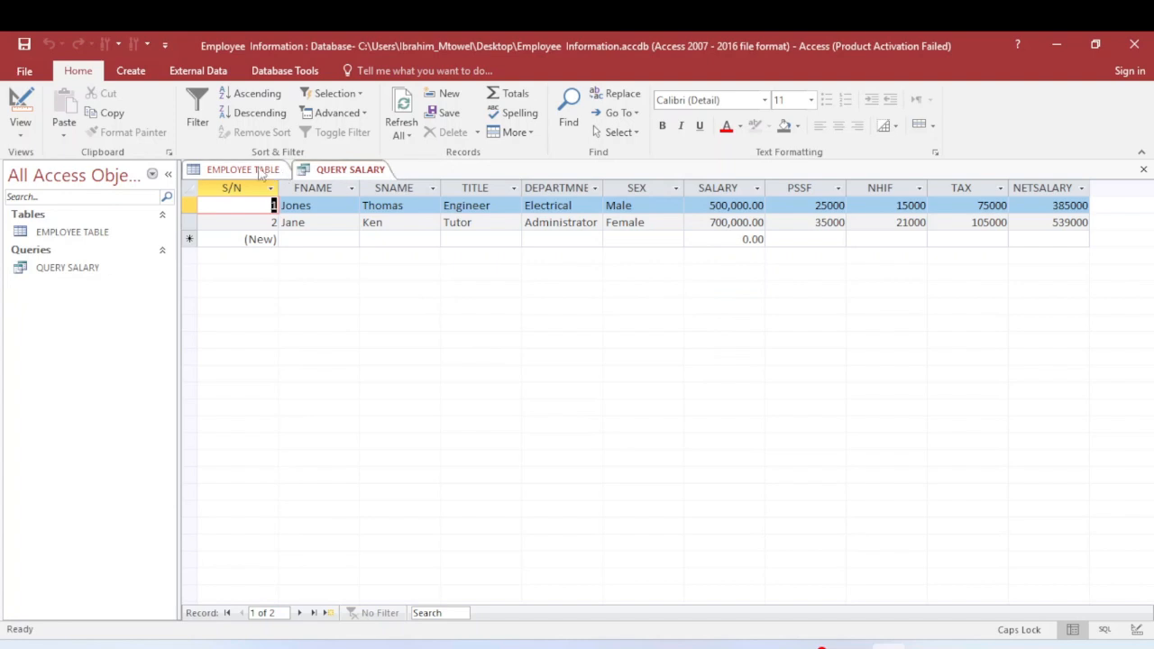
pyautogui.click(262, 171)
# Start a third EMPLOYEE TABLE record and paste the employee's first name copied from the Word table
pyautogui.click(339, 171)
pyautogui.click(260, 173)
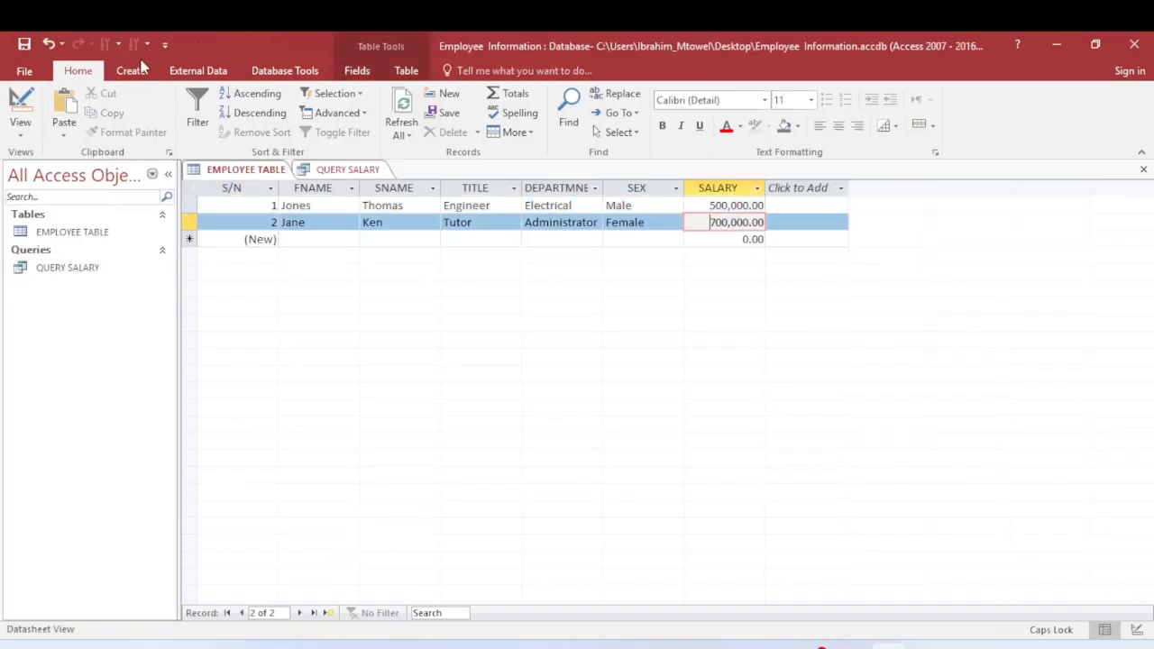
pyautogui.click(317, 239)
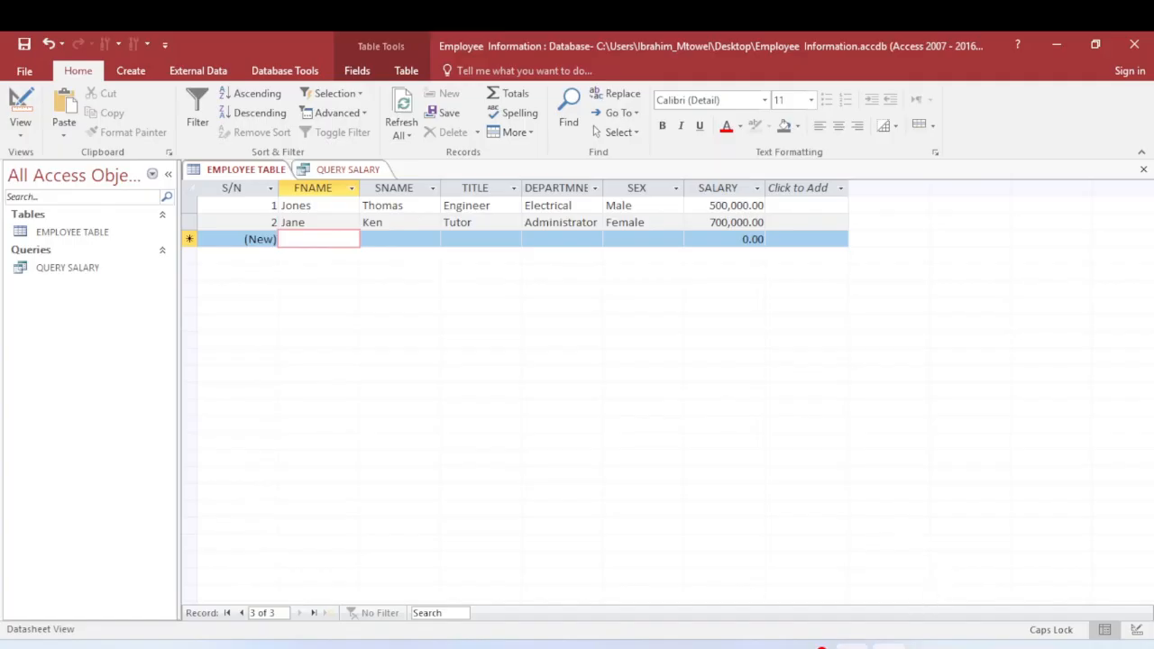
pyautogui.click(852, 646)
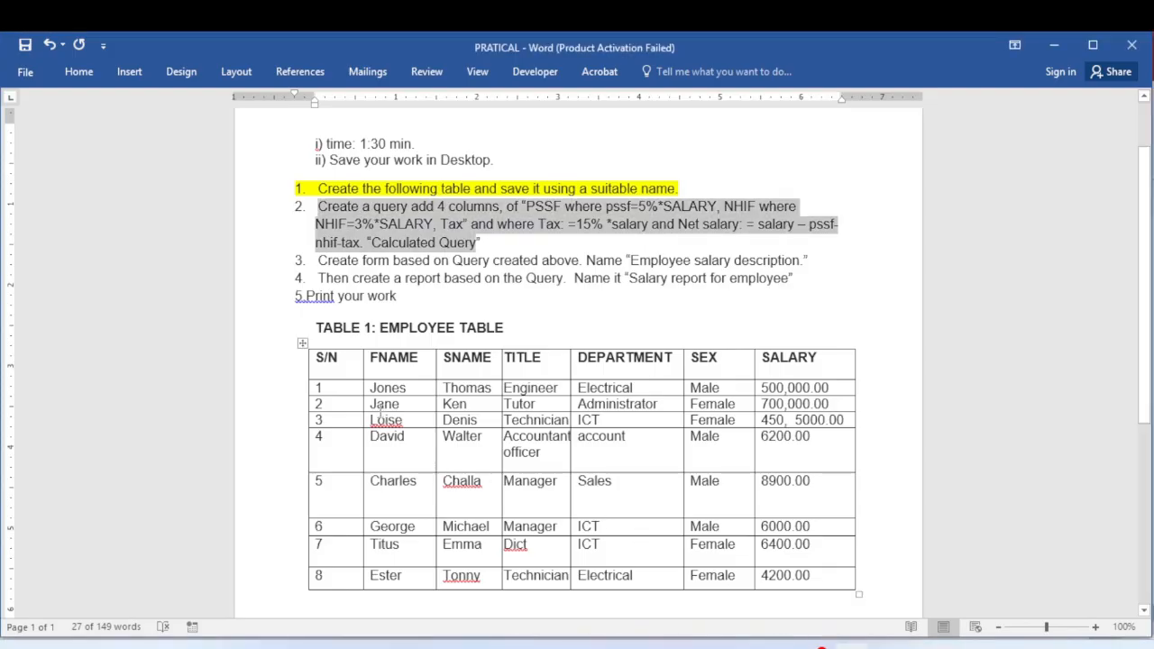
pyautogui.moveTo(373, 420); pyautogui.dragTo(406, 420)
pyautogui.hotkey('ctrl', 'c')
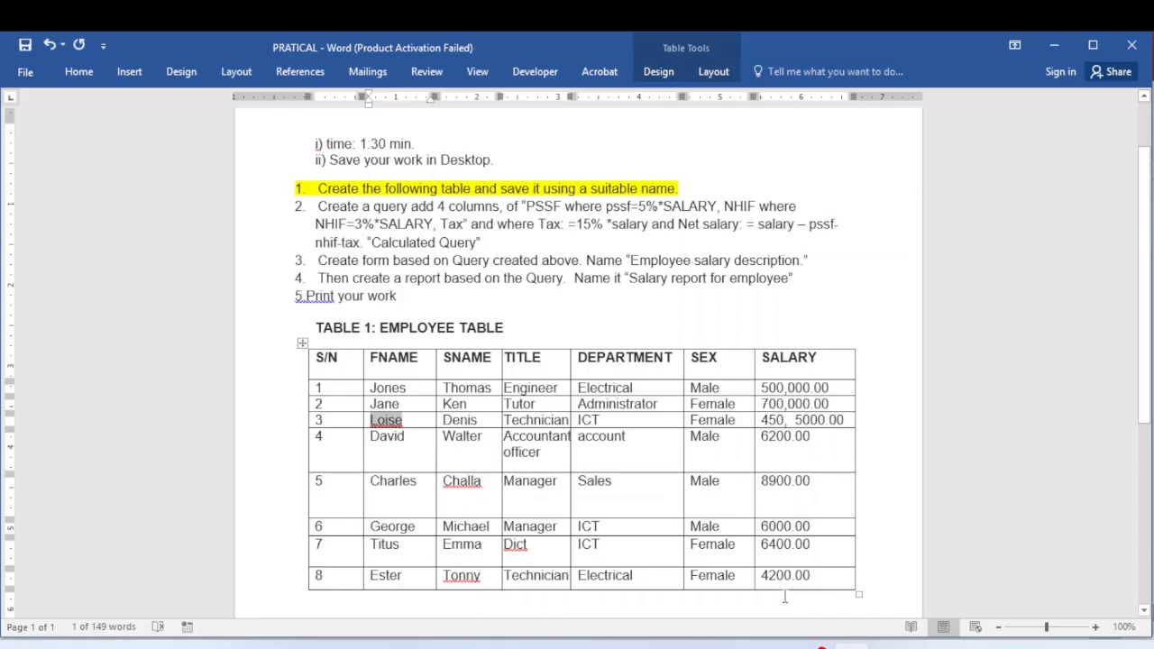
pyautogui.click(842, 638)
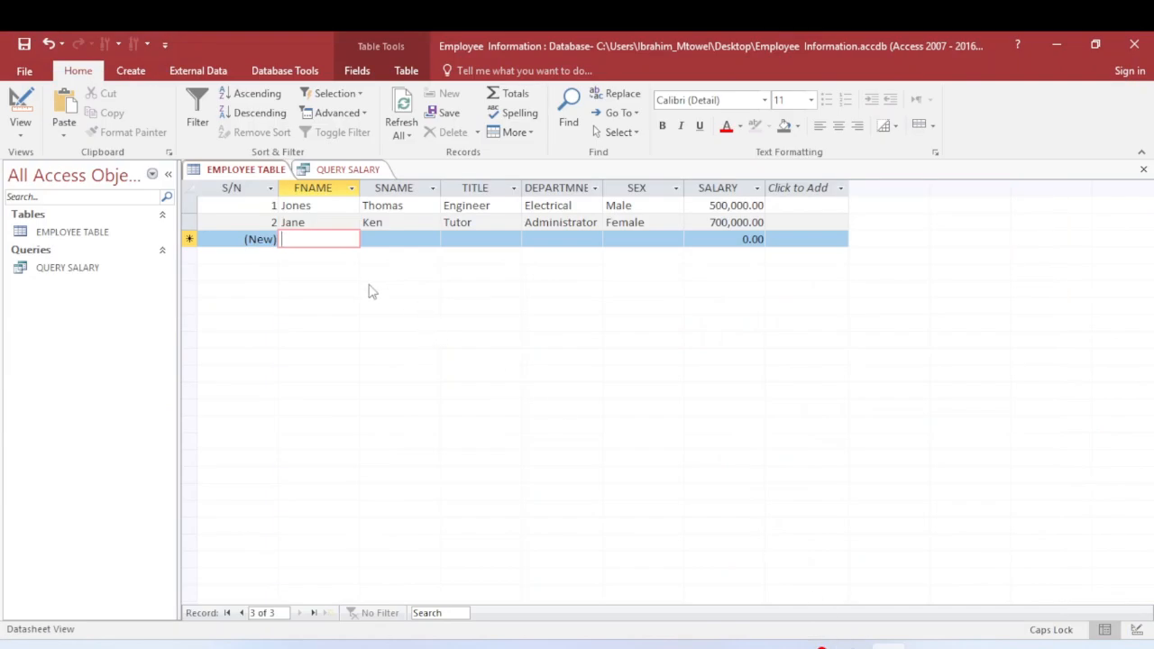
pyautogui.hotkey('ctrl', 'v')
# Paste the third employee's surname from the Word table into the SNAME field
pyautogui.click(401, 241)
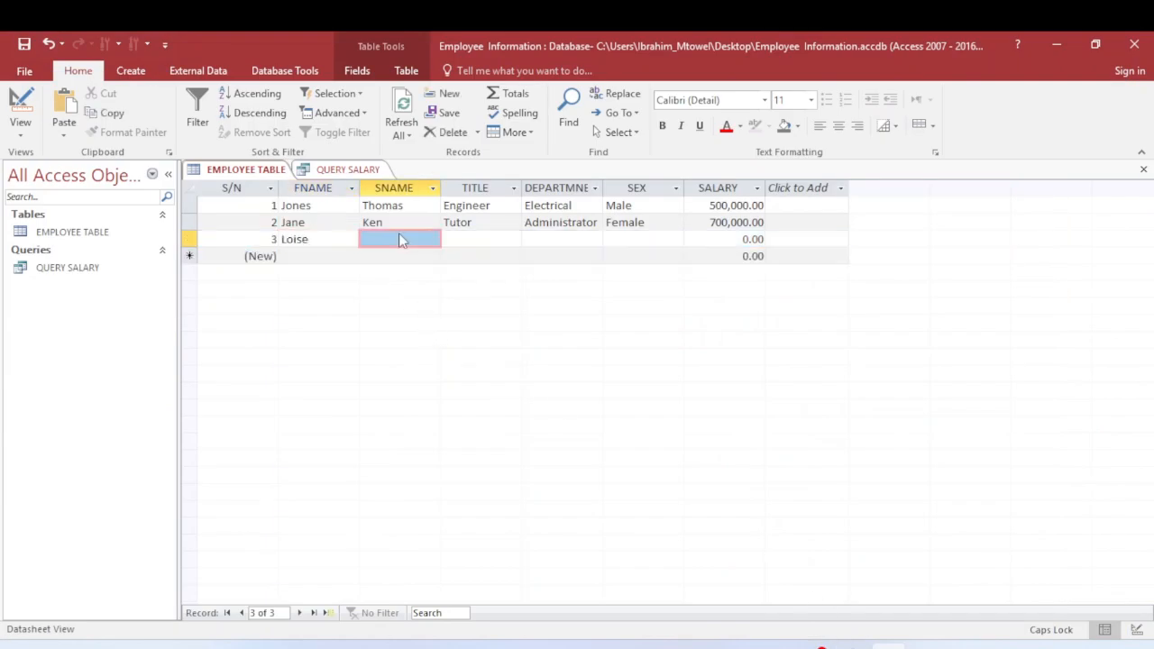
pyautogui.click(852, 643)
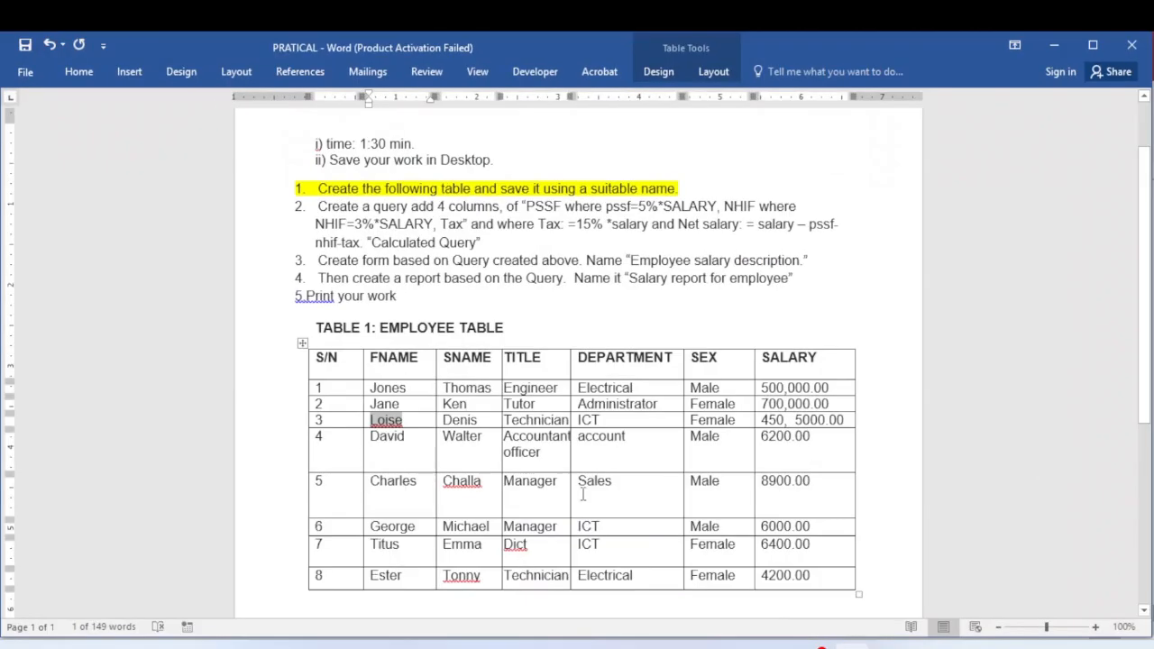
pyautogui.moveTo(443, 420); pyautogui.dragTo(485, 419)
pyautogui.hotkey('ctrl', 'c')
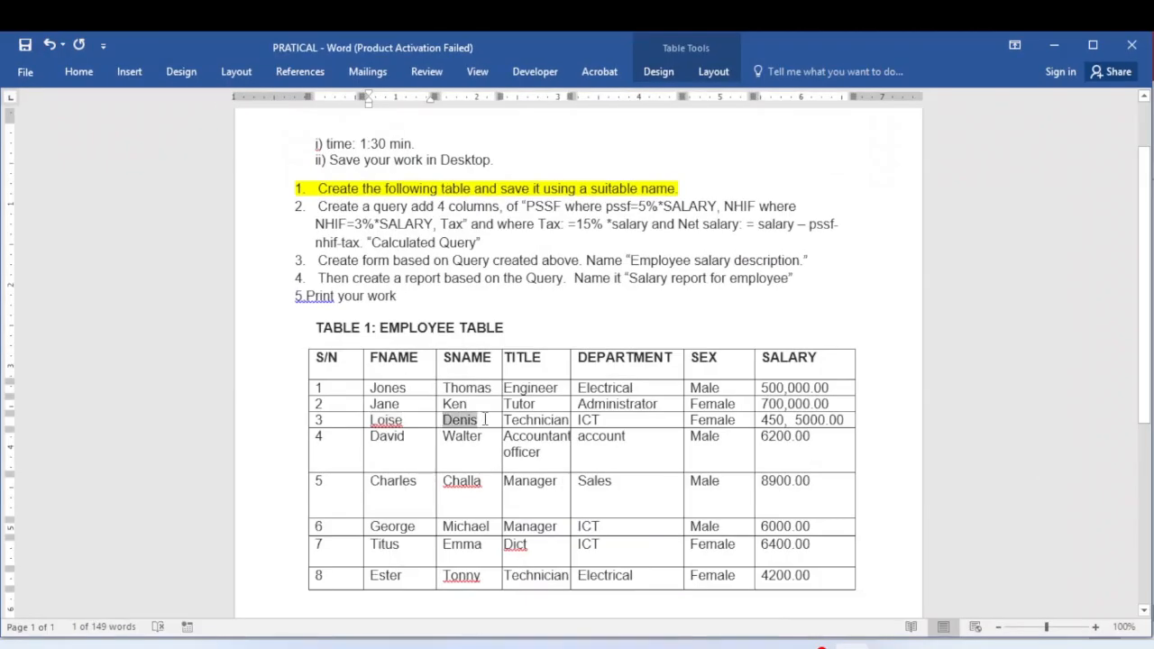
pyautogui.click(848, 640)
pyautogui.hotkey('ctrl', 'v')
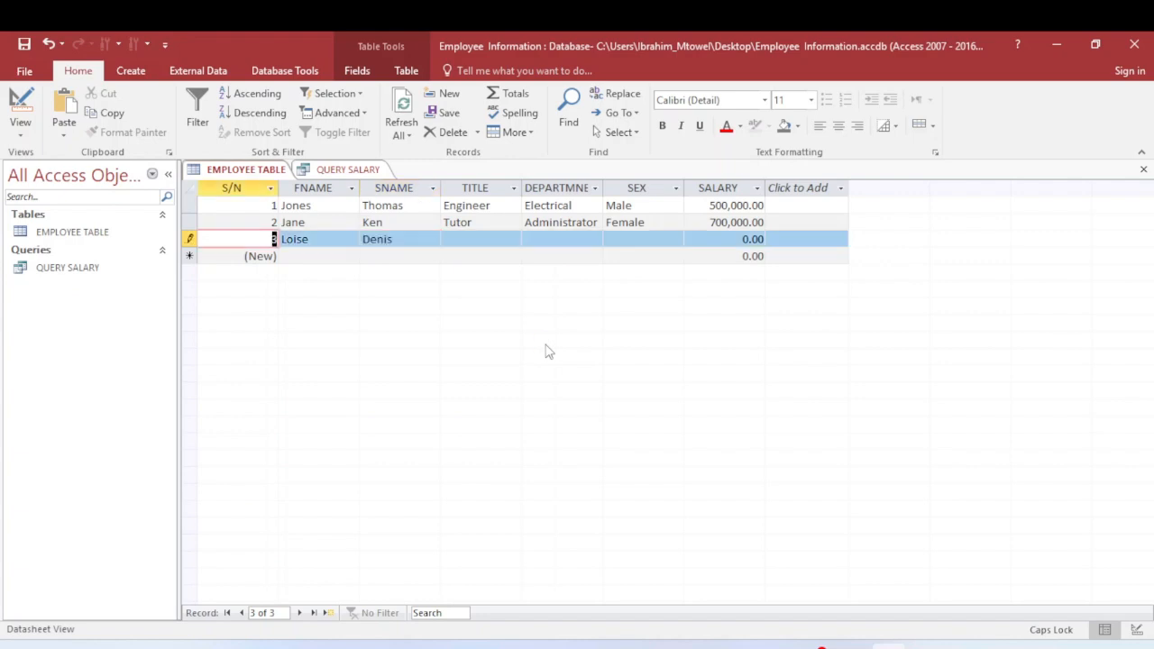
# Paste Technician into row 3's TITLE, then select the department ICT and salary in Word
pyautogui.click(482, 237)
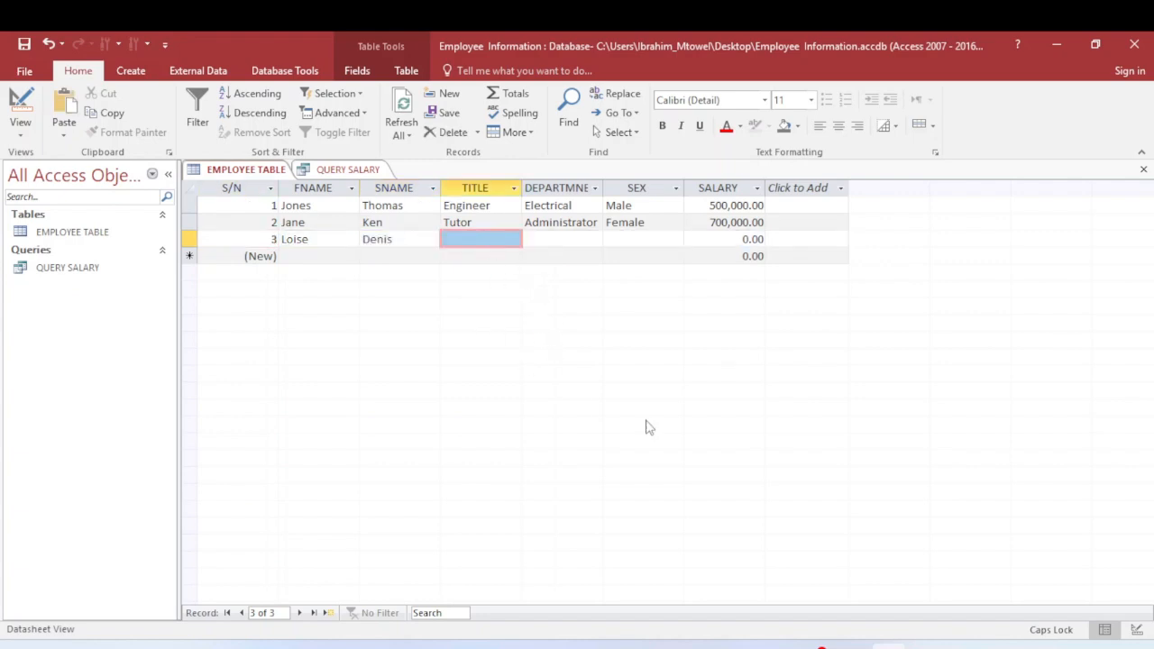
pyautogui.click(857, 641)
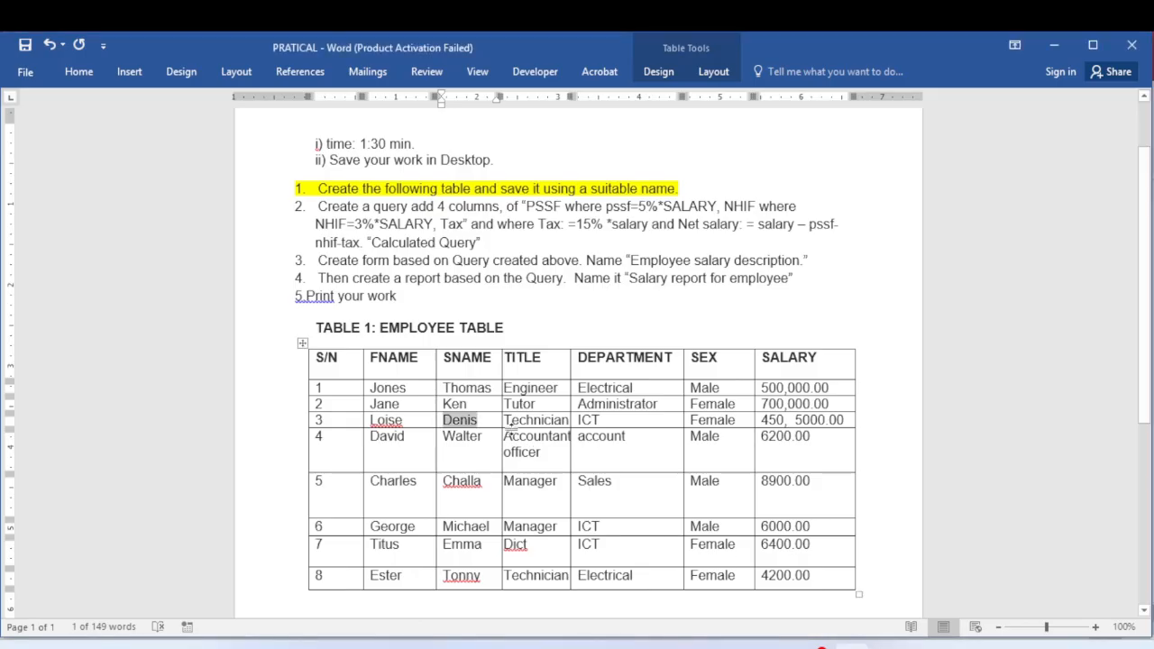
pyautogui.moveTo(505, 420); pyautogui.dragTo(571, 421)
pyautogui.hotkey('ctrl', 'c')
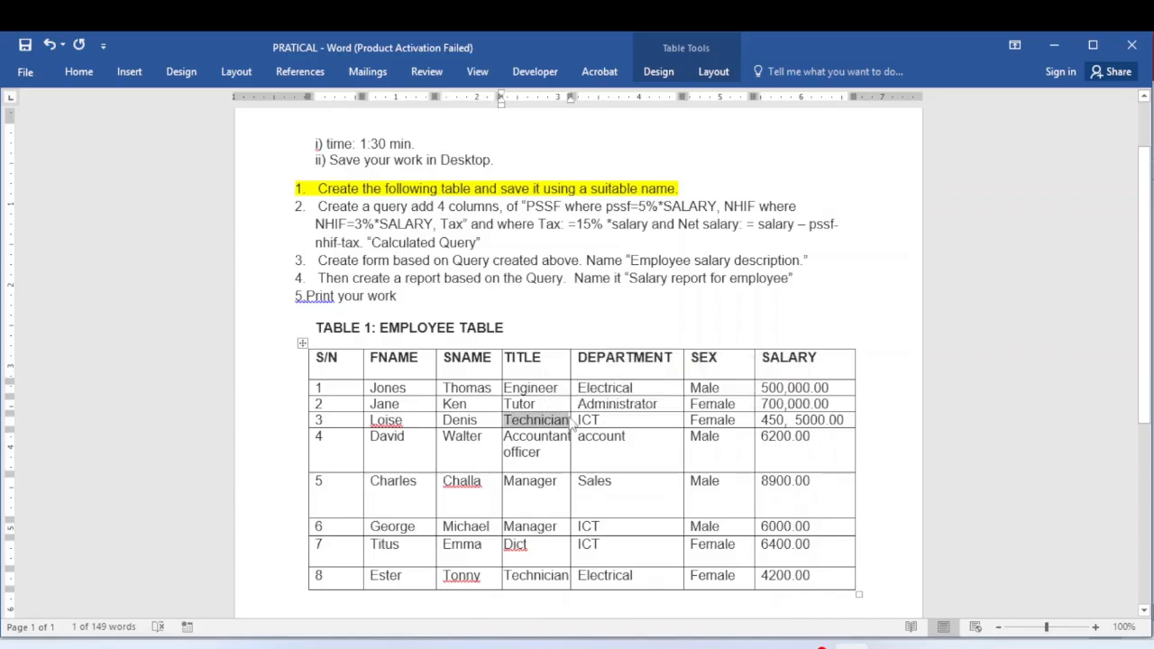
pyautogui.click(851, 642)
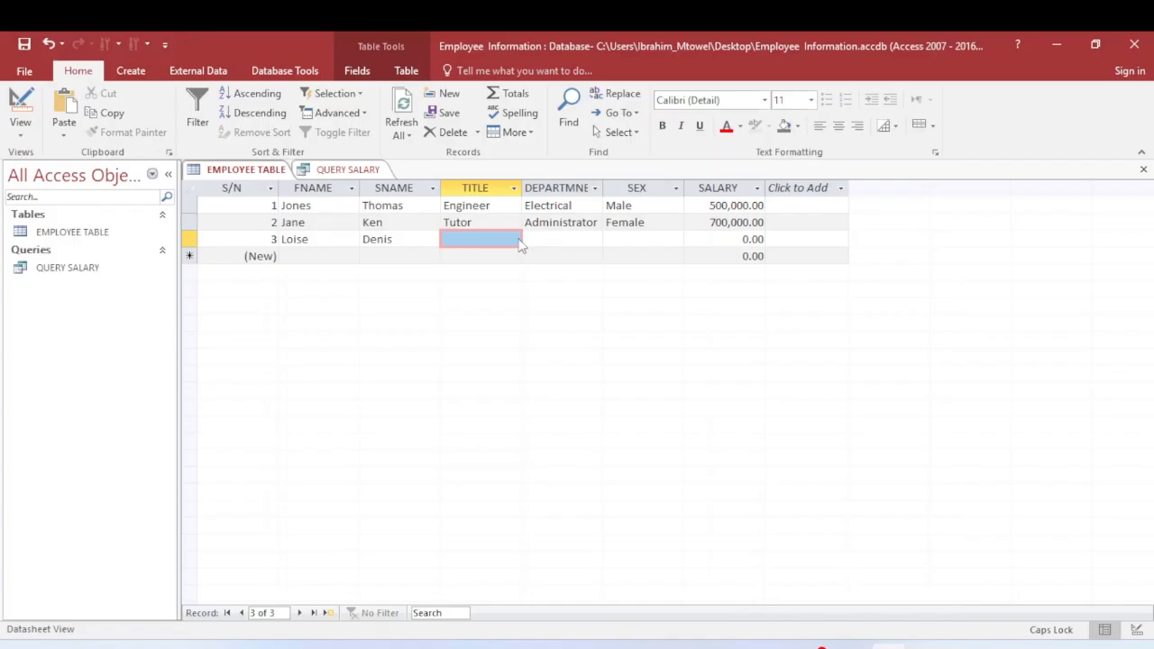
pyautogui.hotkey('ctrl', 'v')
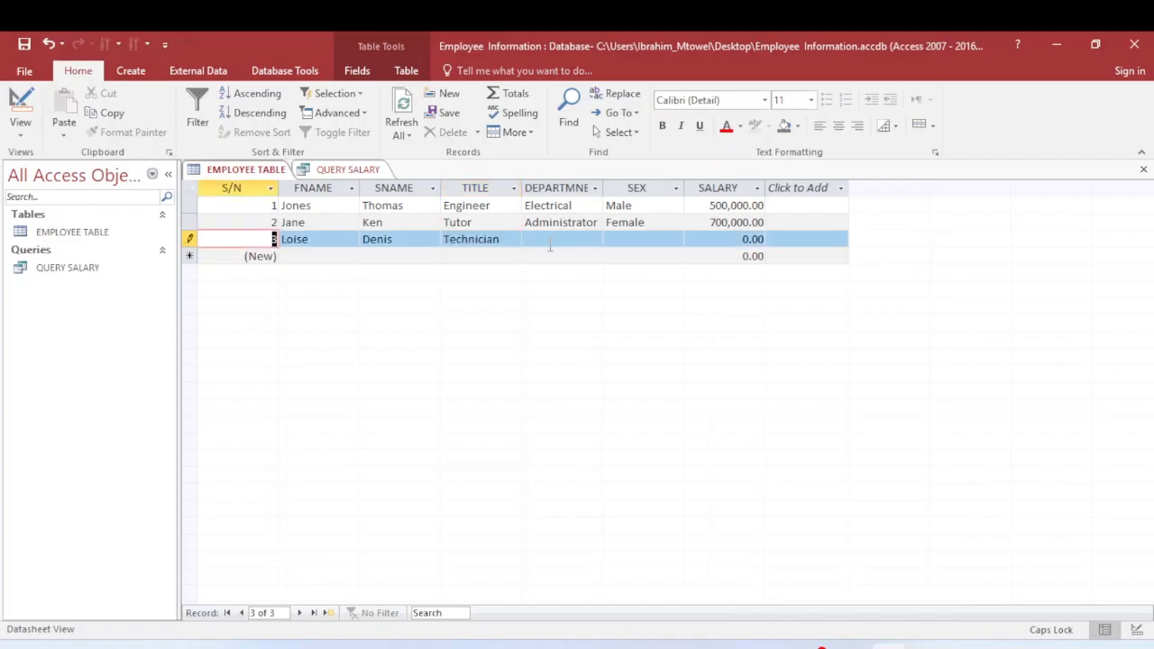
pyautogui.click(819, 642)
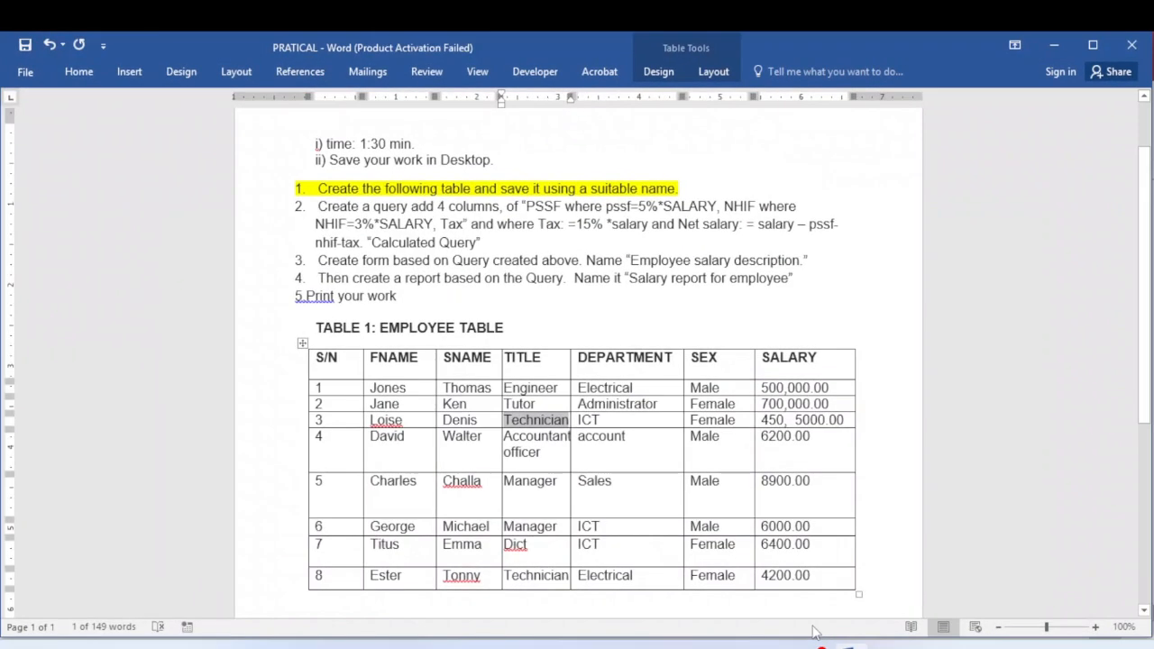
pyautogui.moveTo(580, 420); pyautogui.dragTo(604, 420)
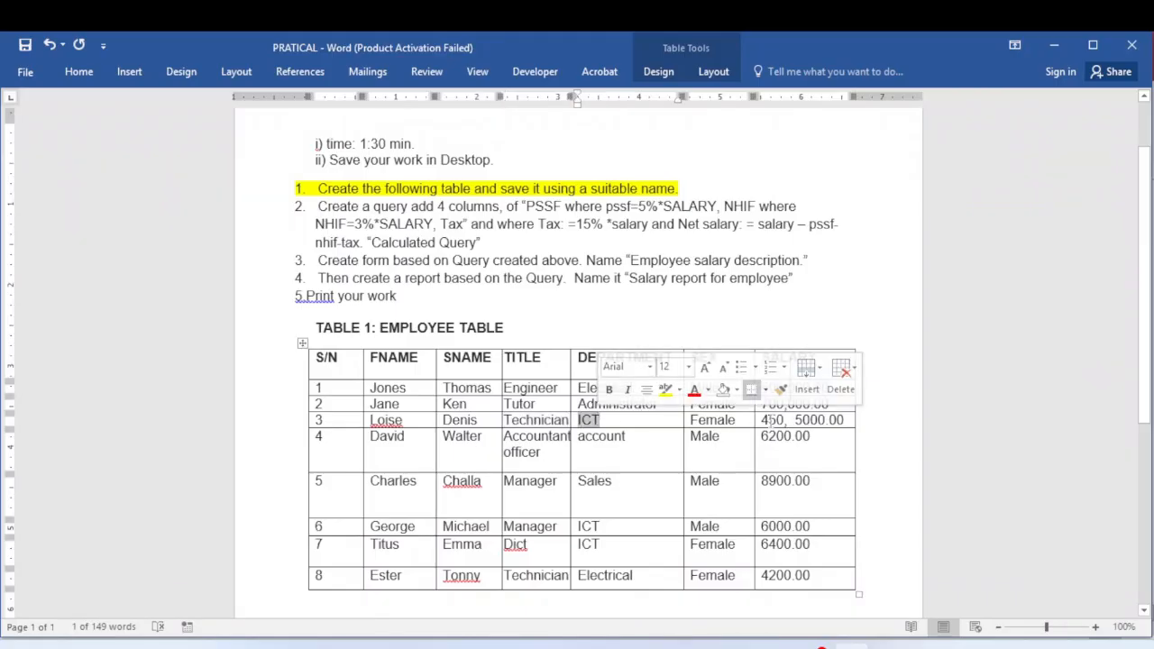
pyautogui.moveTo(762, 421); pyautogui.dragTo(843, 421)
pyautogui.hotkey('ctrl', 'c')
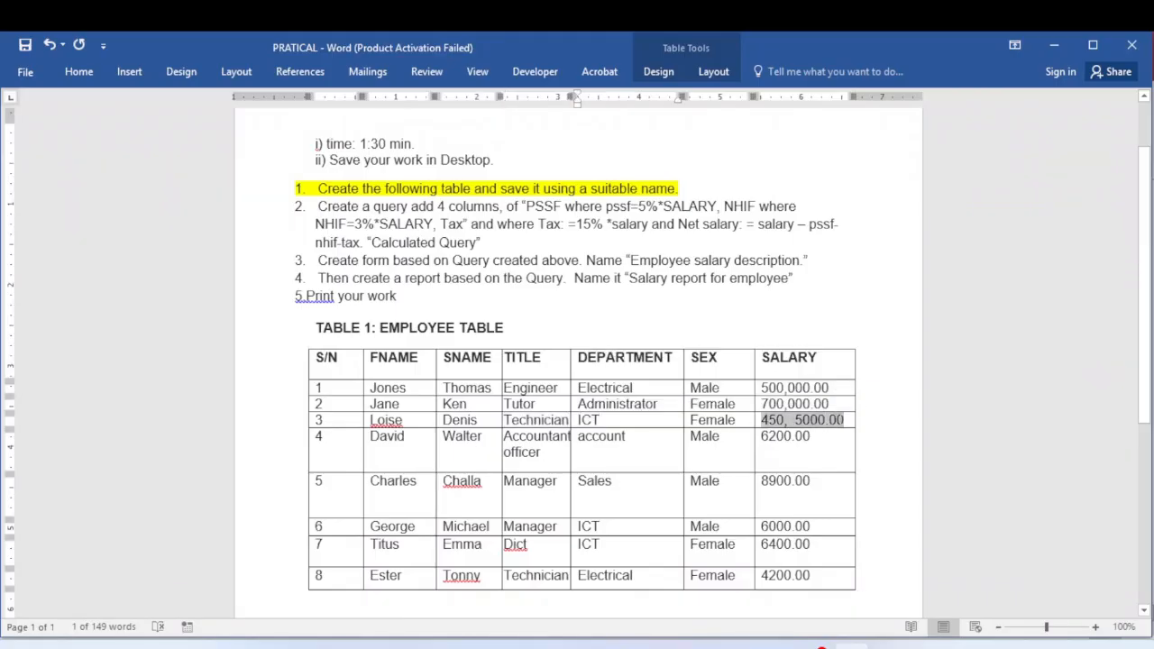
# Try pasting the copied salary into row 3's SALARY cell; it is rejected and cancelled back to 0.00
pyautogui.click(888, 646)
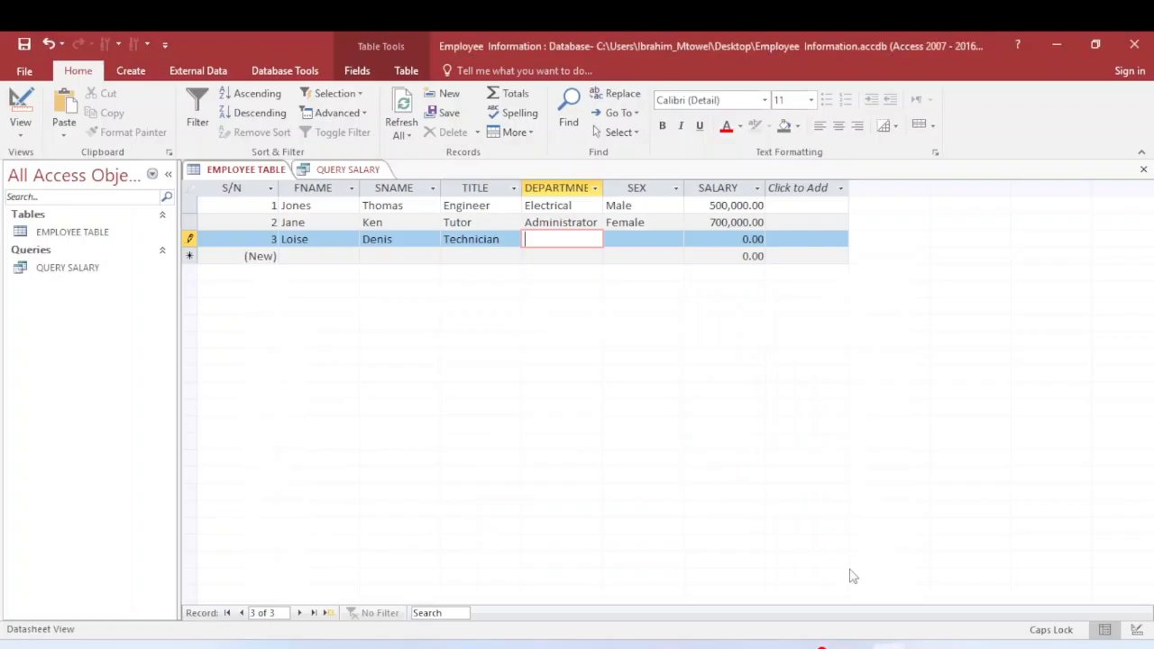
pyautogui.click(719, 238)
pyautogui.hotkey('ctrl', 'v')
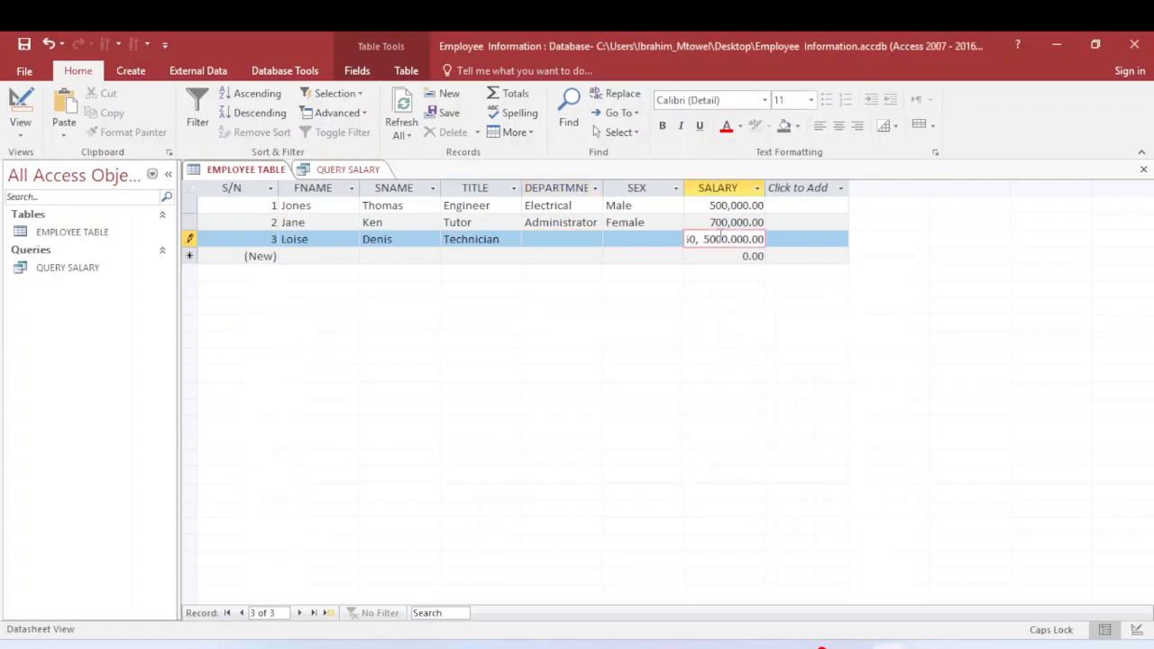
pyautogui.click(665, 239)
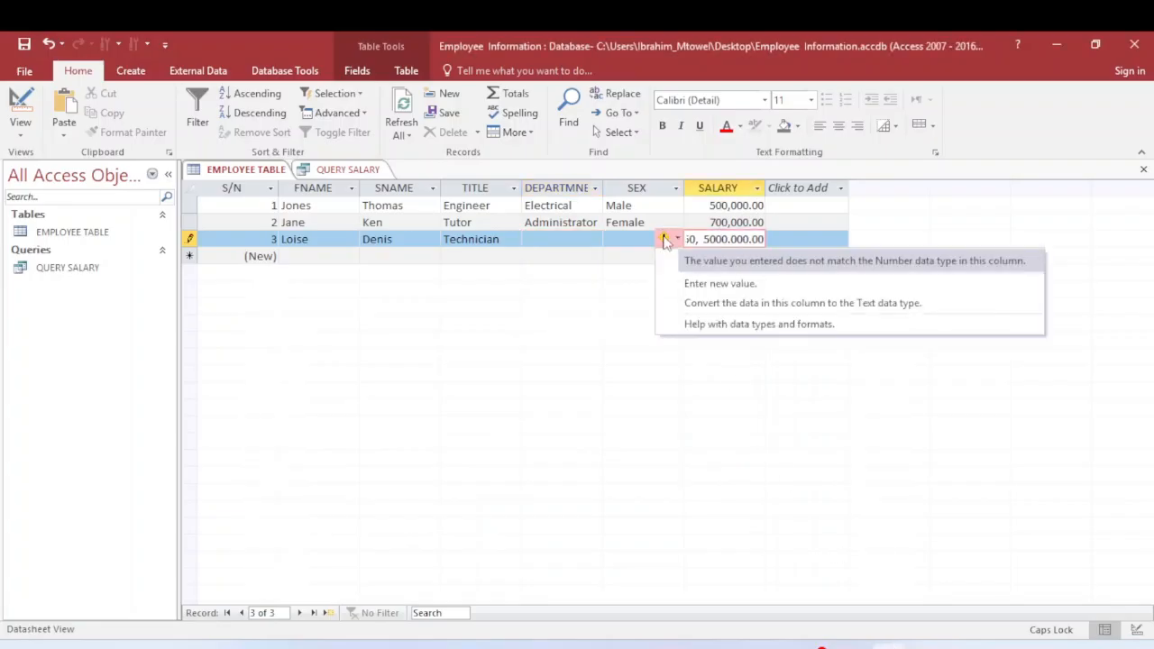
pyautogui.click(651, 246)
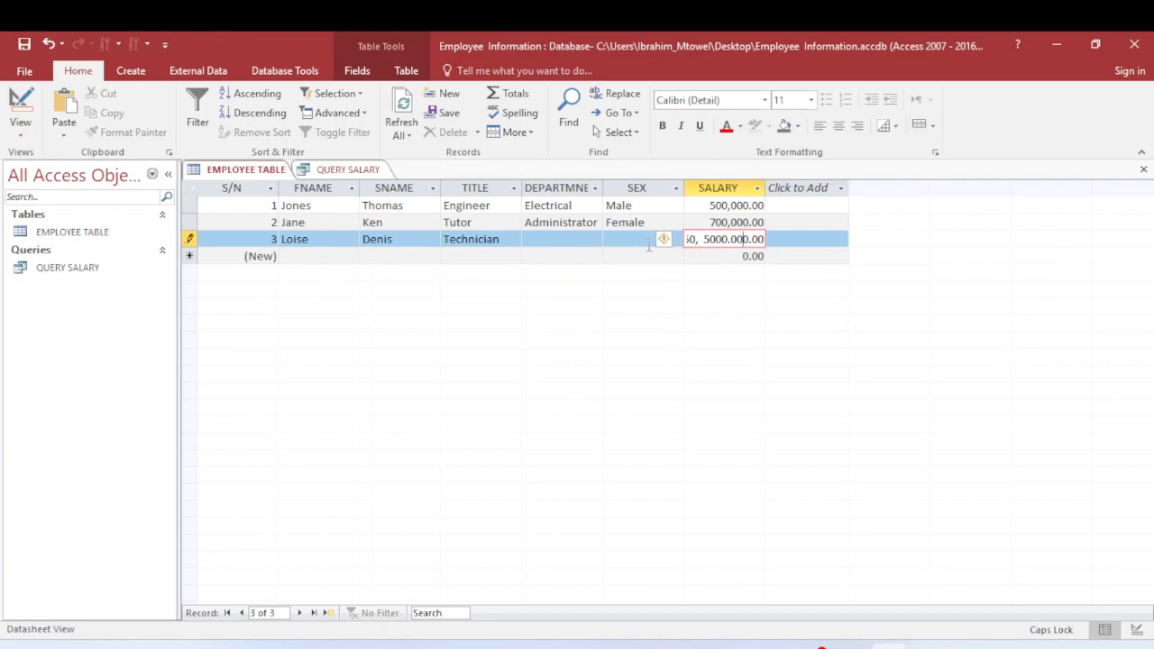
pyautogui.write('F')
pyautogui.press('BackSpace')
pyautogui.press('Escape')
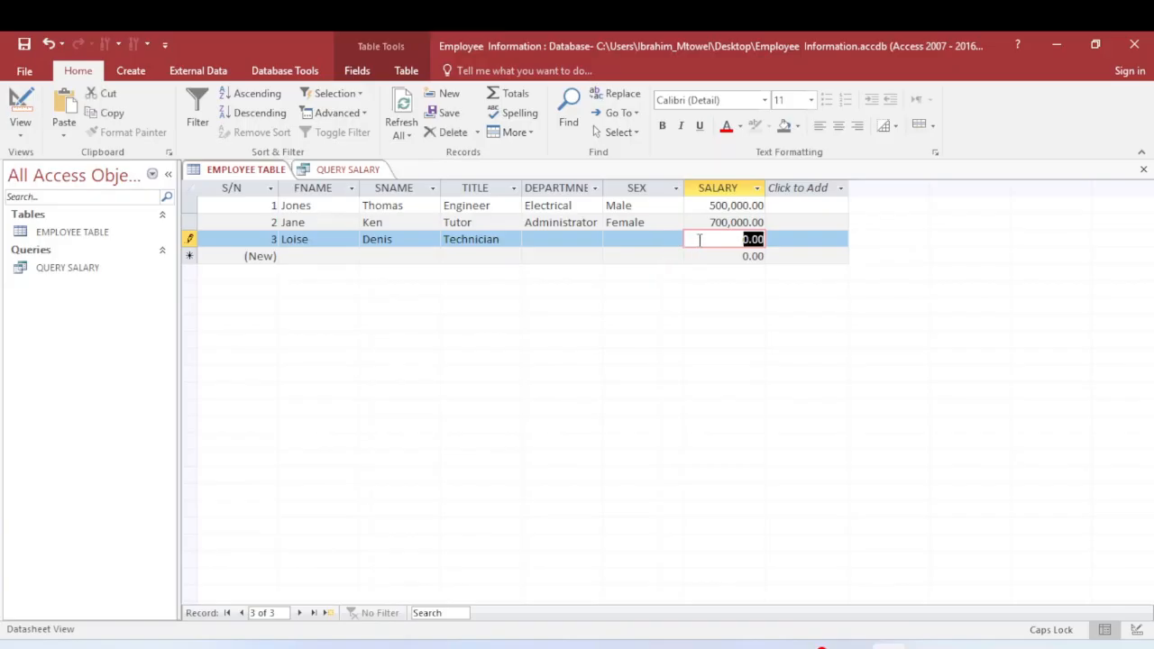
pyautogui.hotkey('ctrl', 'v')
pyautogui.press('Return')
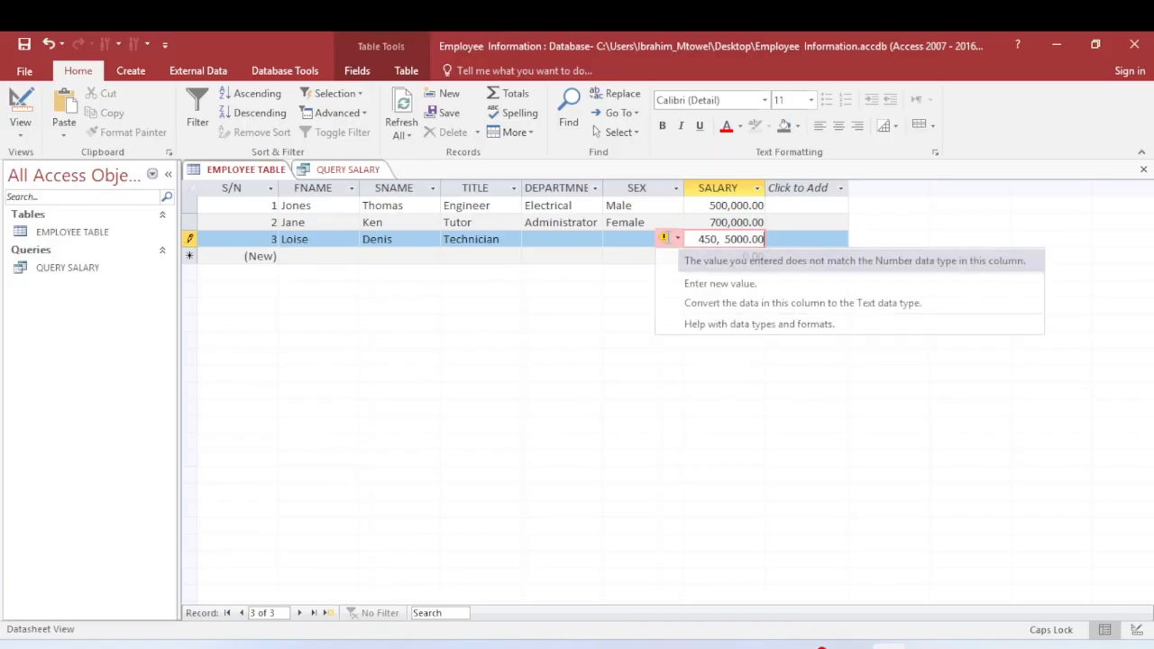
pyautogui.press('Escape')
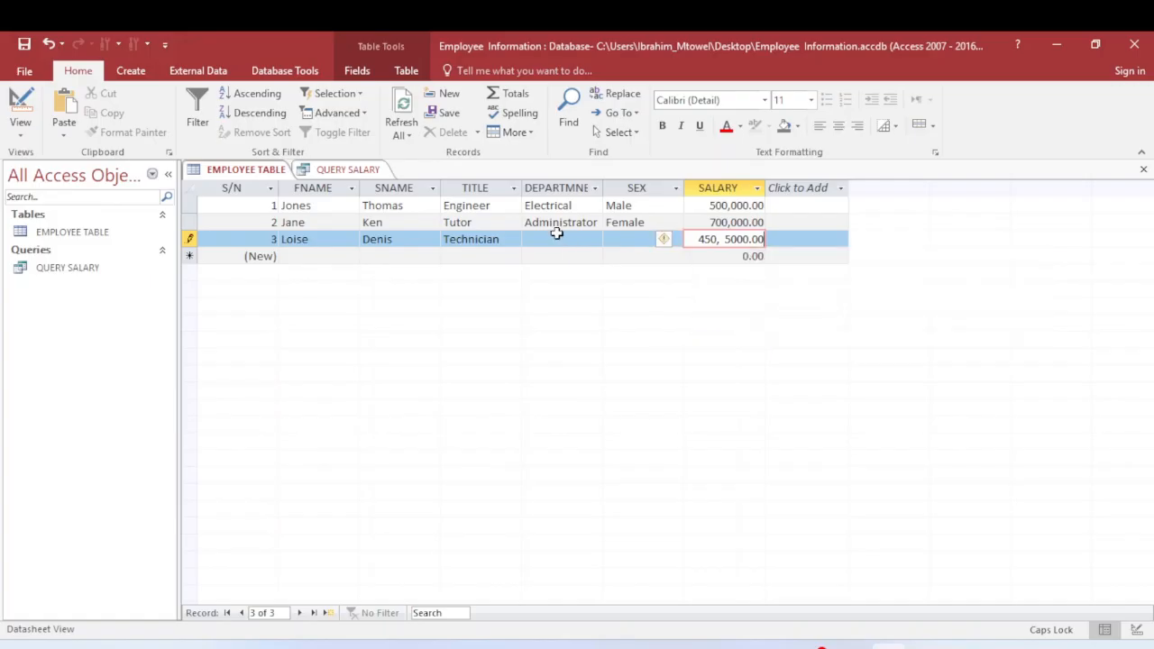
pyautogui.press('Escape')
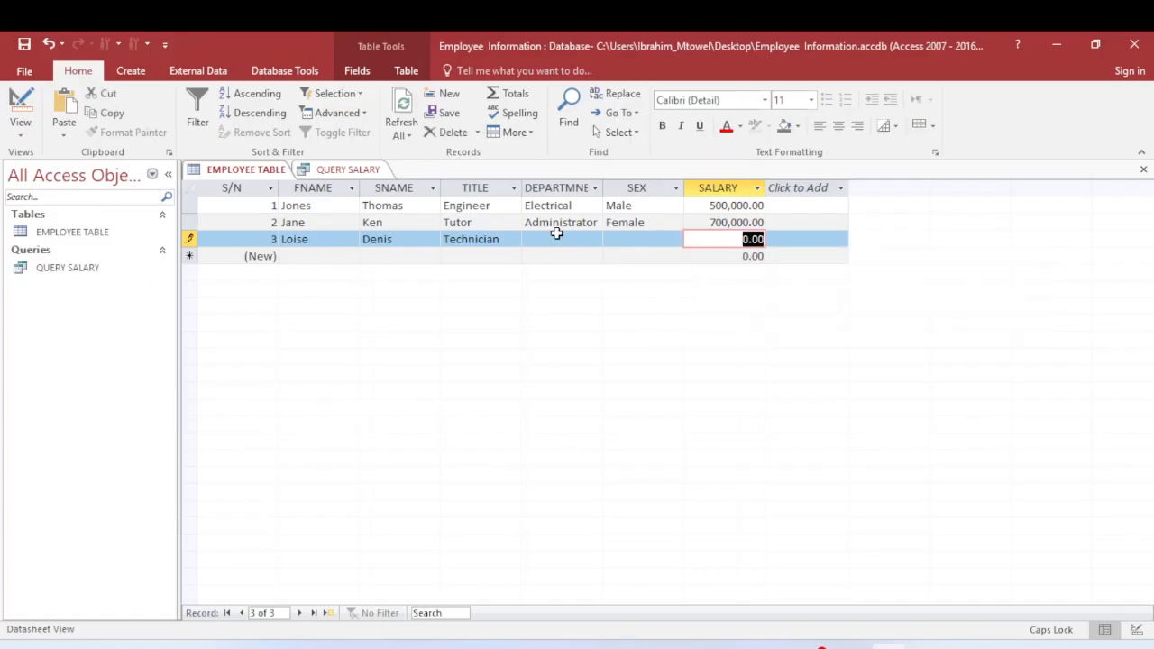
# Enter ICT as row 3's department and Female as its sex, dismissing the invalid value message
pyautogui.click(556, 233)
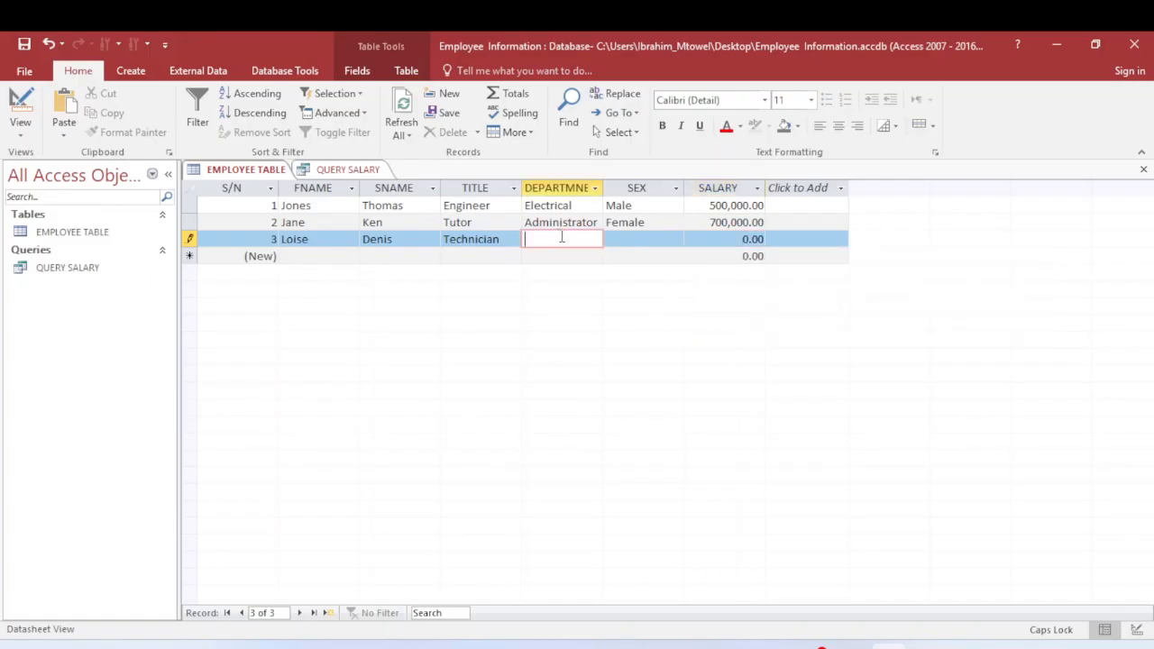
pyautogui.write('ICT')
pyautogui.click(620, 239)
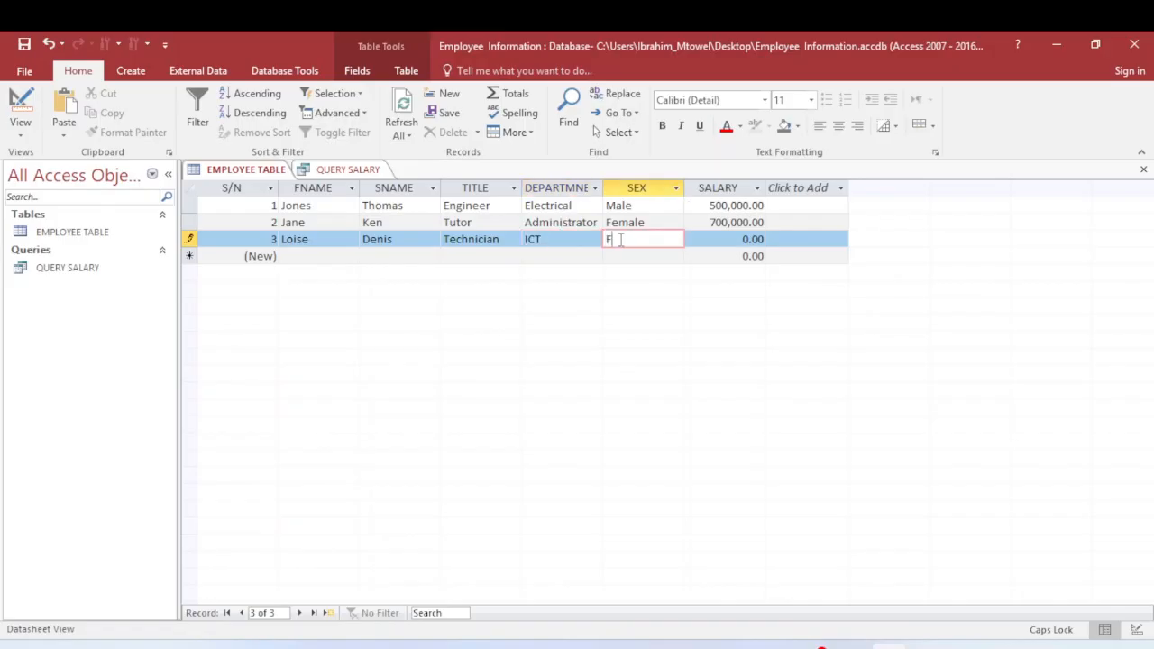
pyautogui.press('capslock')
pyautogui.write('Female')
pyautogui.click(718, 237)
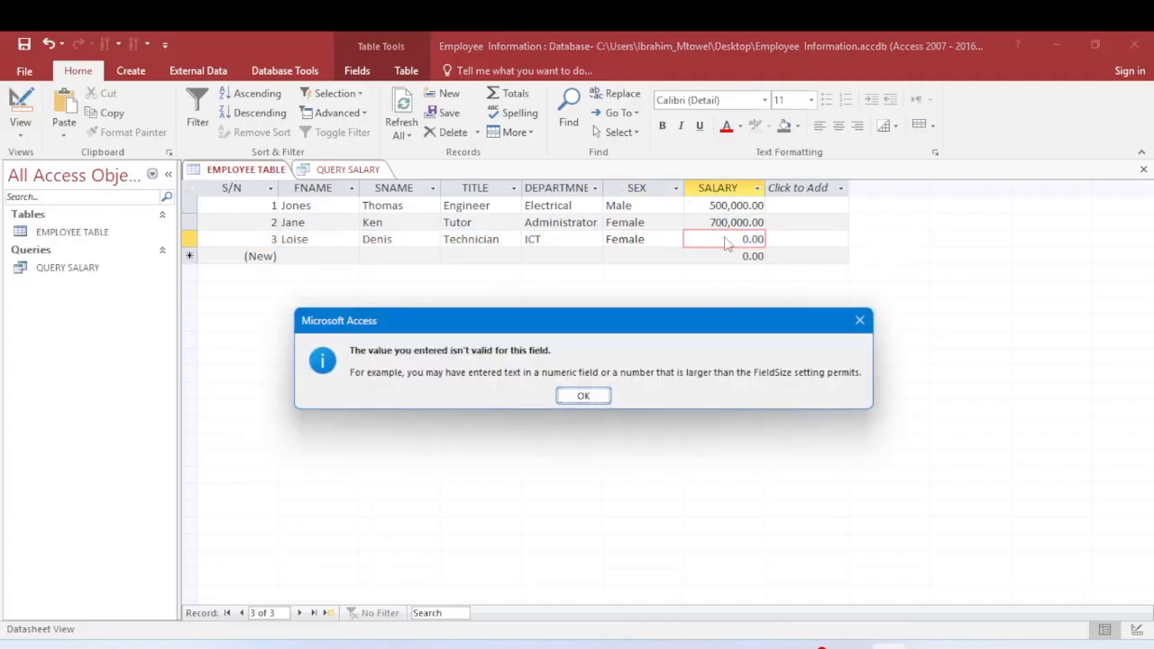
pyautogui.click(590, 398)
# Enter 450000 as the third employee's salary, save the record, and refresh all data
pyautogui.click(839, 313)
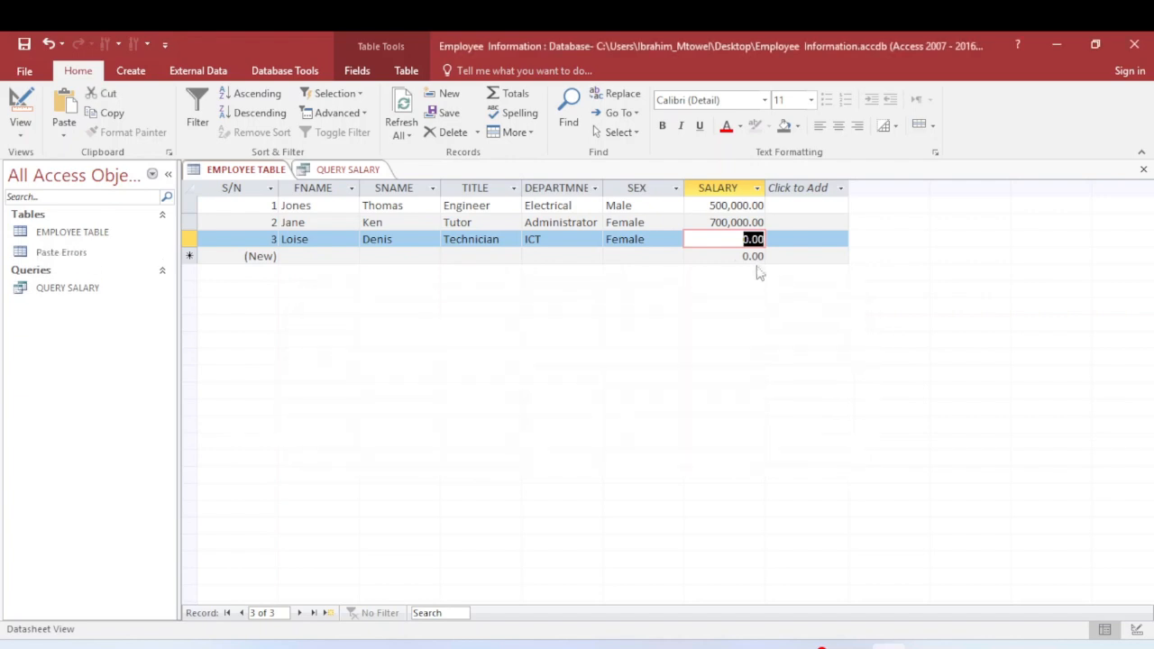
pyautogui.write('450')
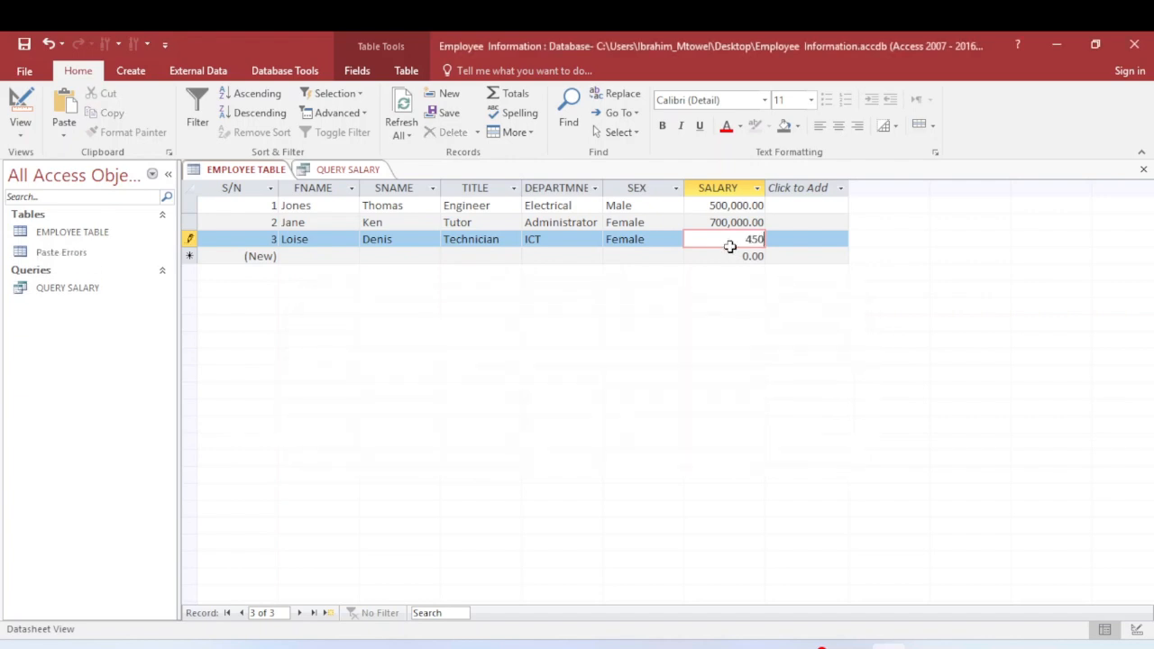
pyautogui.write('000')
pyautogui.click(793, 239)
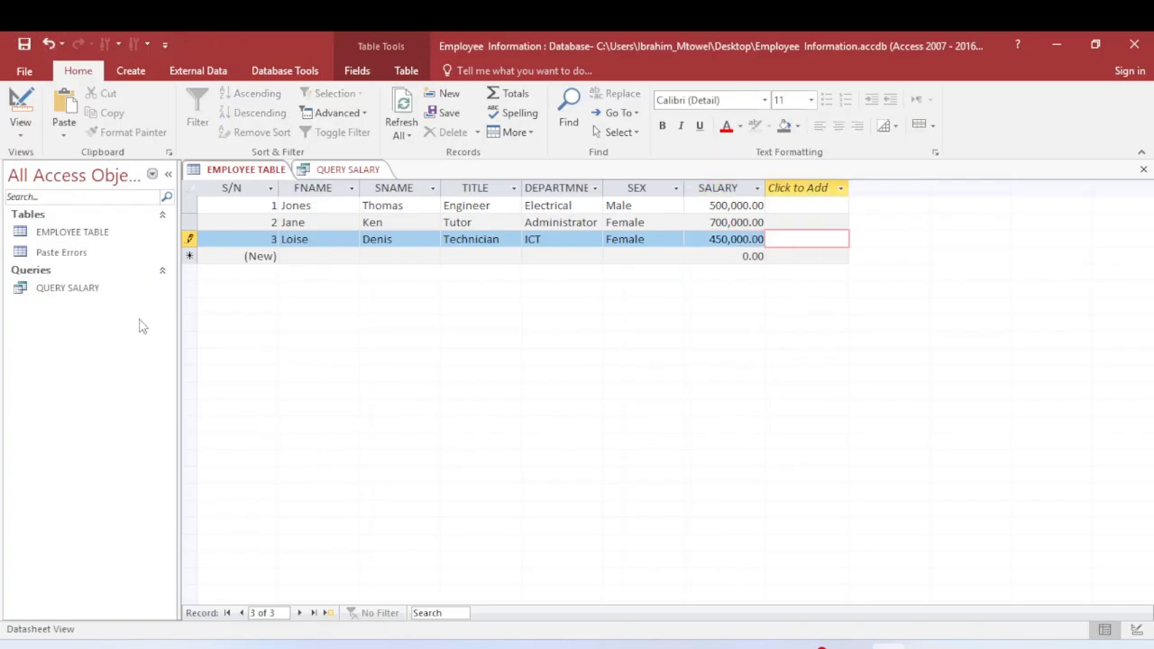
pyautogui.click(18, 47)
pyautogui.click(404, 131)
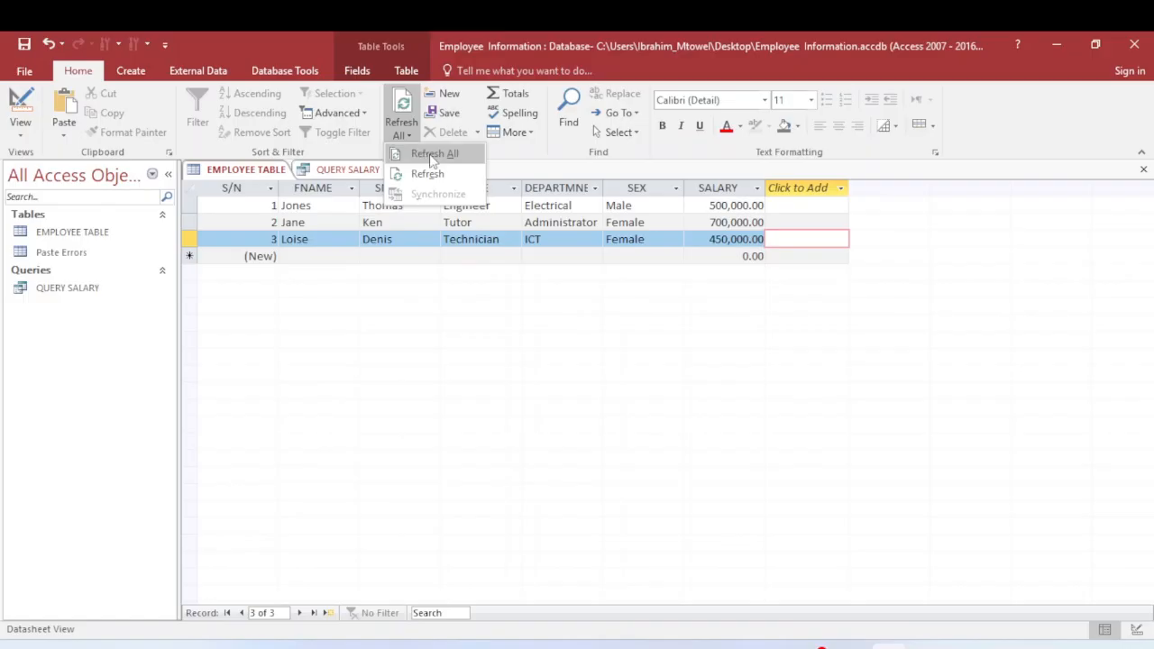
pyautogui.click(424, 153)
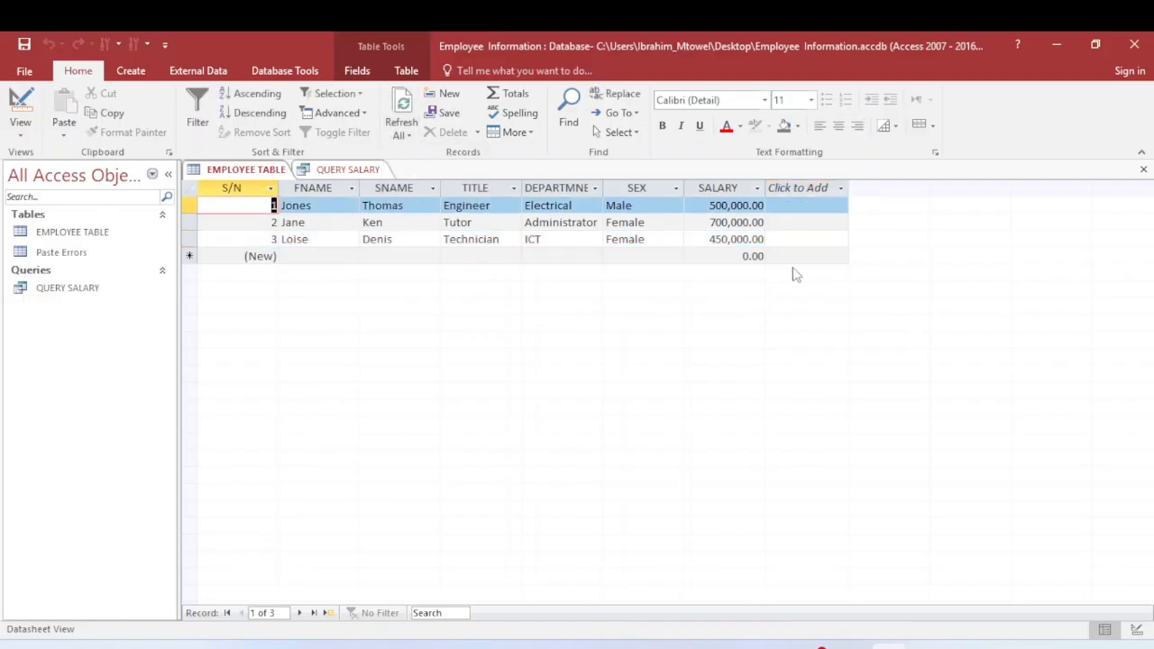
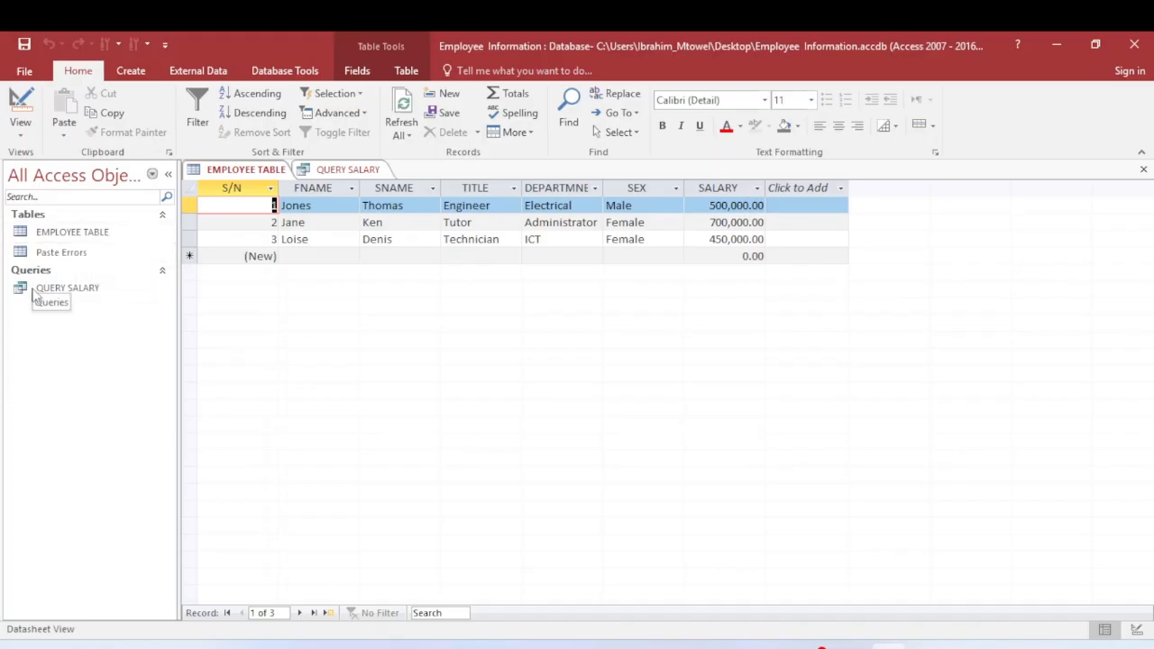
# Open QUERY SALARY and refresh all data so all three employees appear, then go to the PRATICAL document
pyautogui.doubleClick(63, 294)
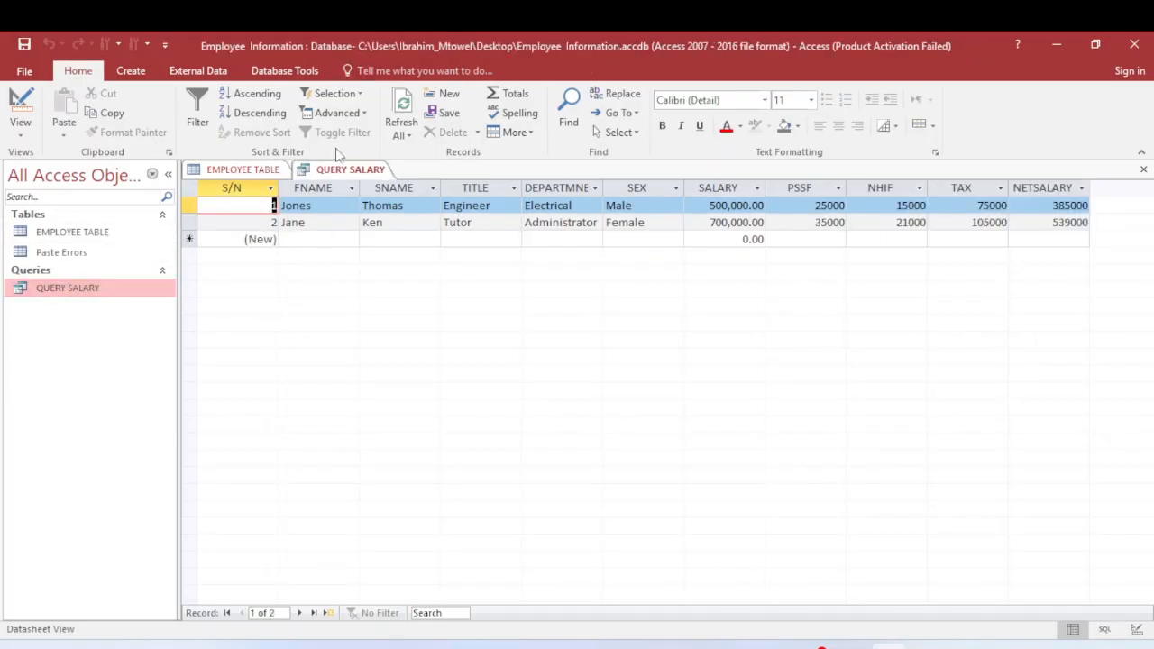
pyautogui.click(408, 135)
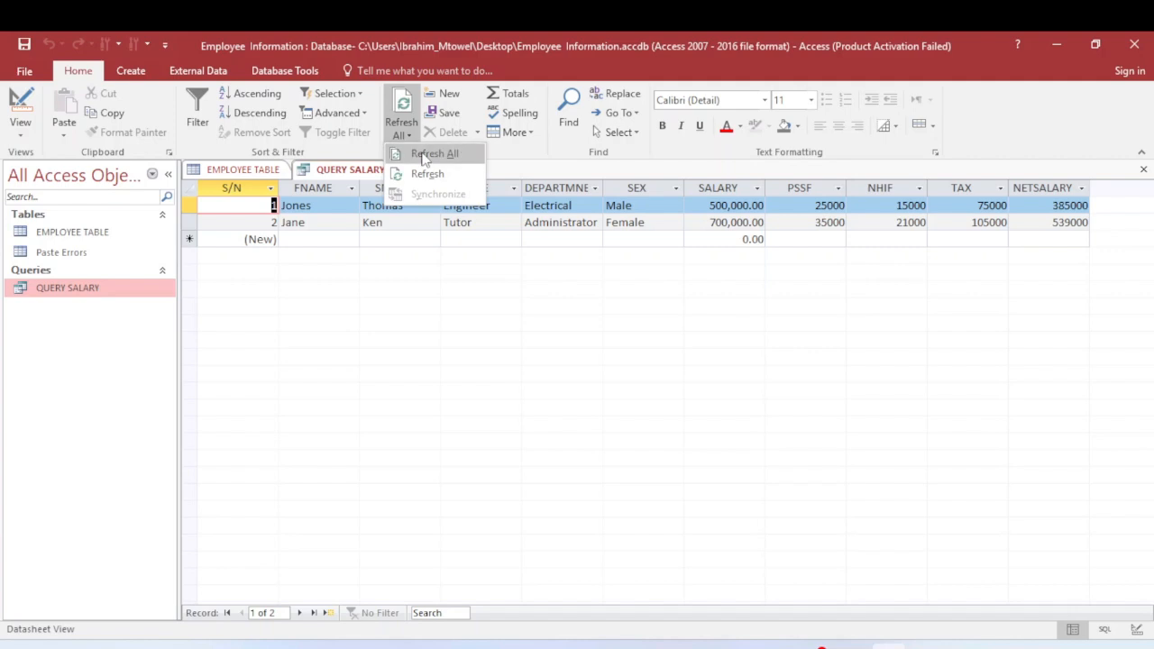
pyautogui.click(425, 157)
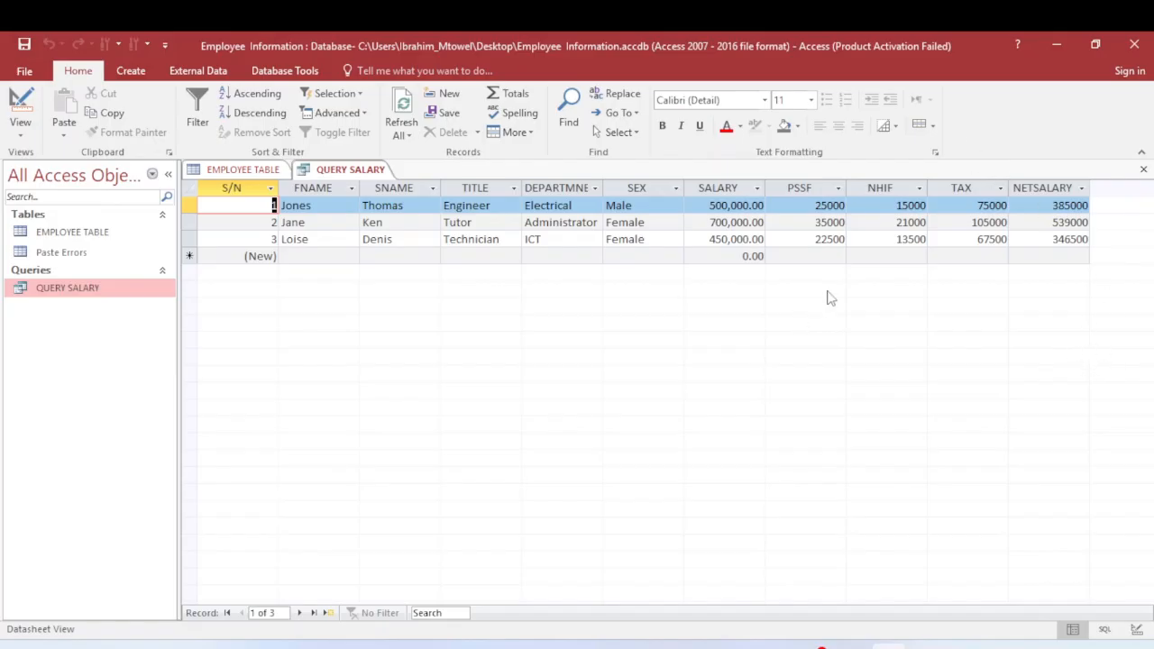
pyautogui.click(851, 645)
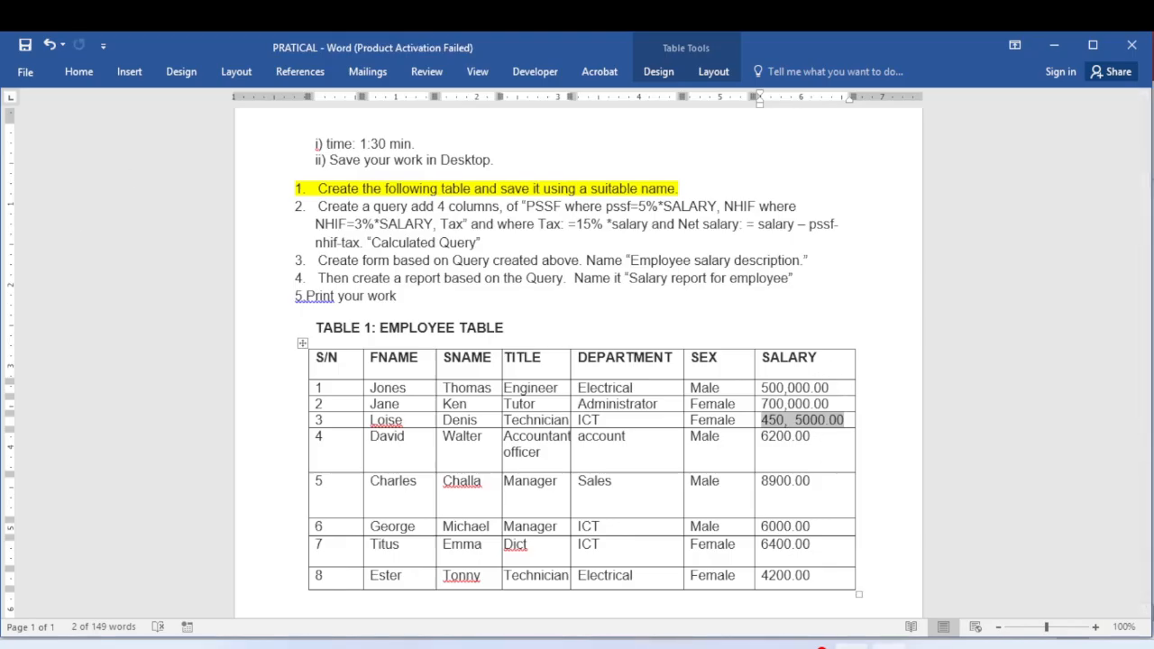
# In Design View, set the PSSF field's Format to Standard and rerun QUERY SALARY
pyautogui.hotkey('alt', 'Tab')
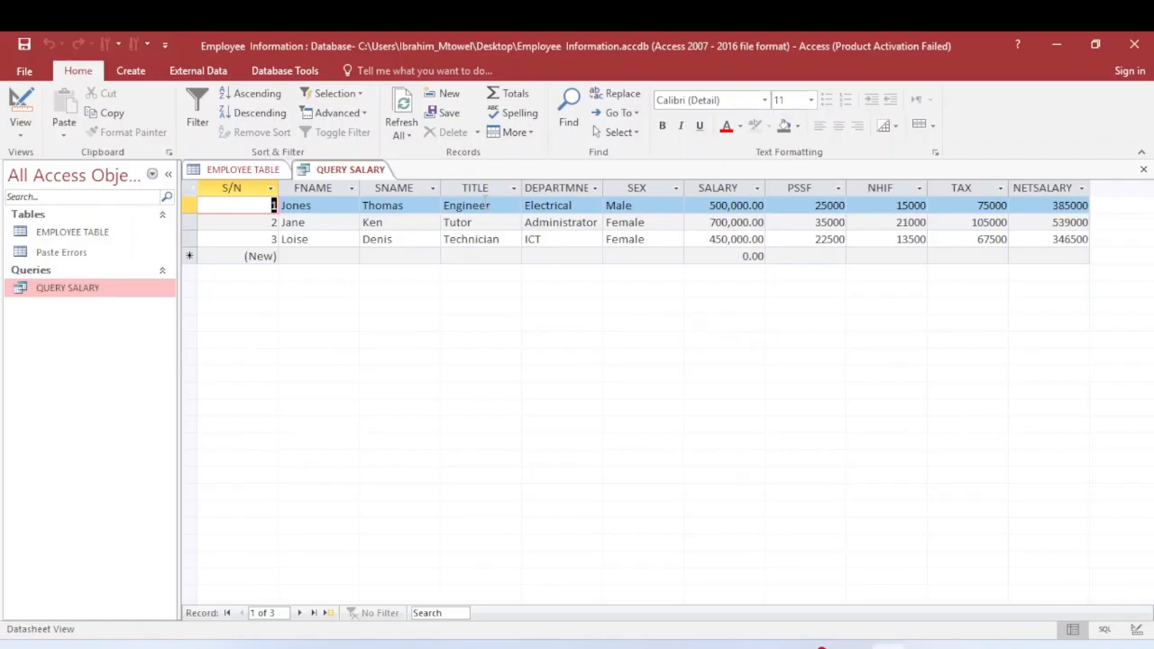
pyautogui.click(20, 124)
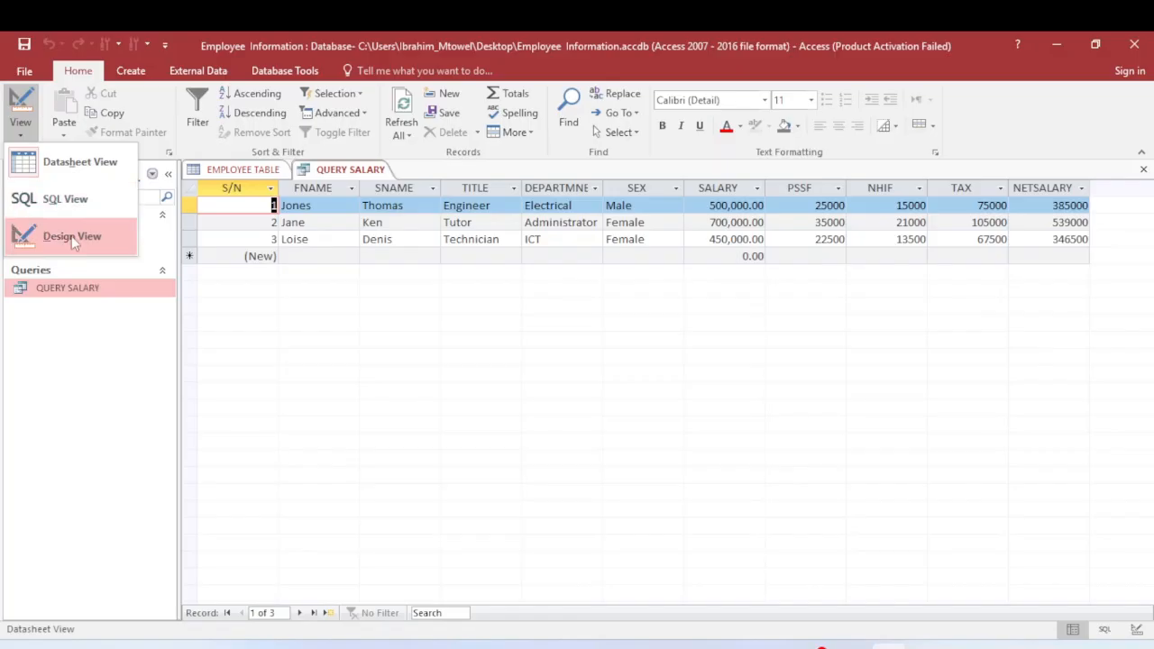
pyautogui.click(74, 239)
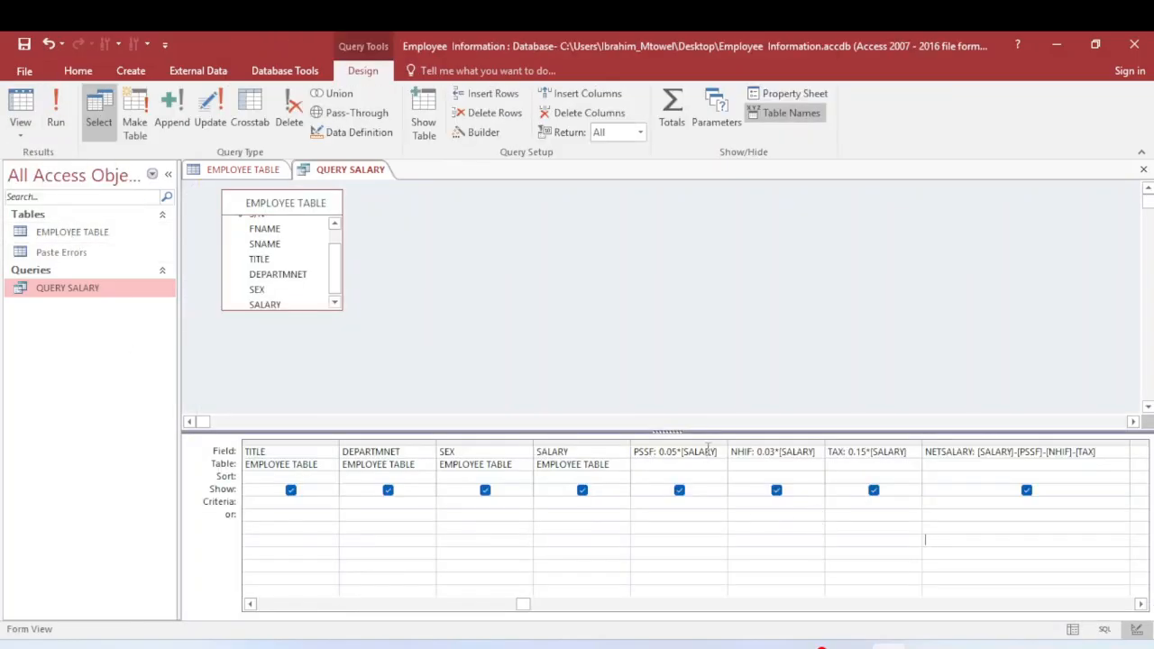
pyautogui.click(776, 94)
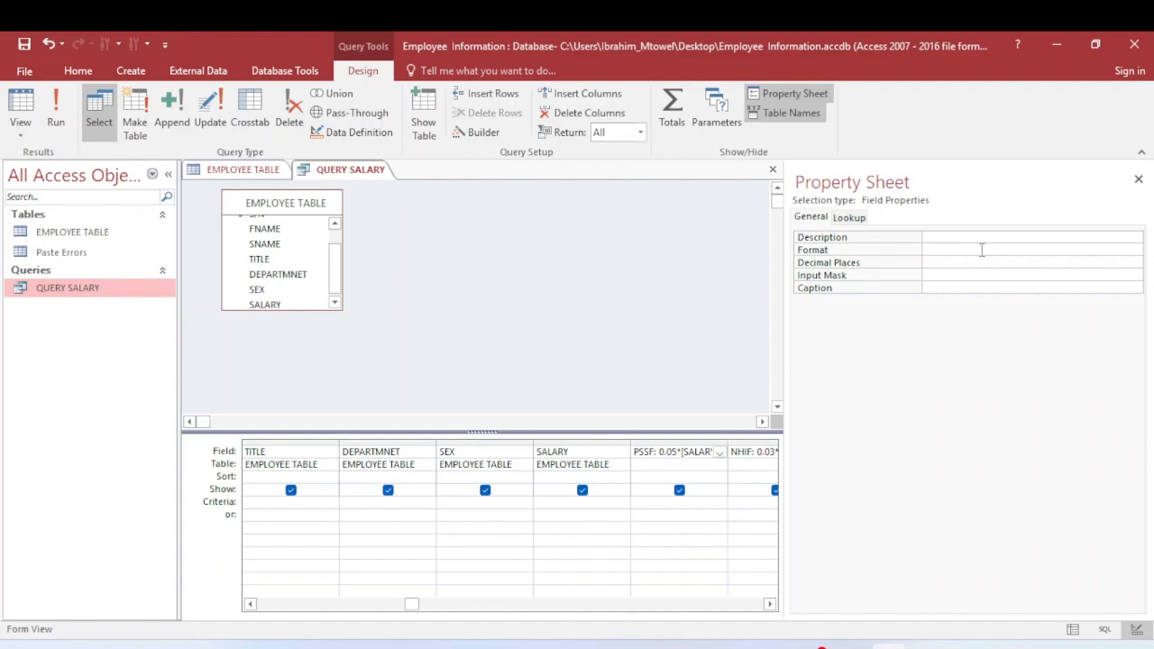
pyautogui.click(982, 249)
pyautogui.click(1134, 251)
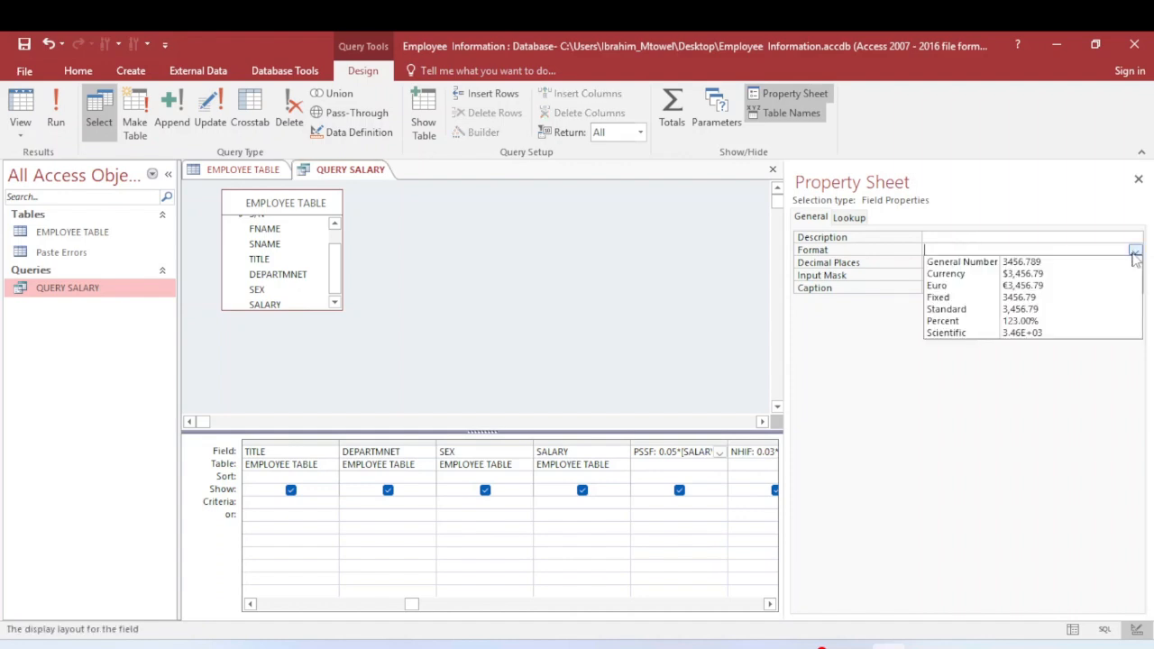
pyautogui.click(964, 309)
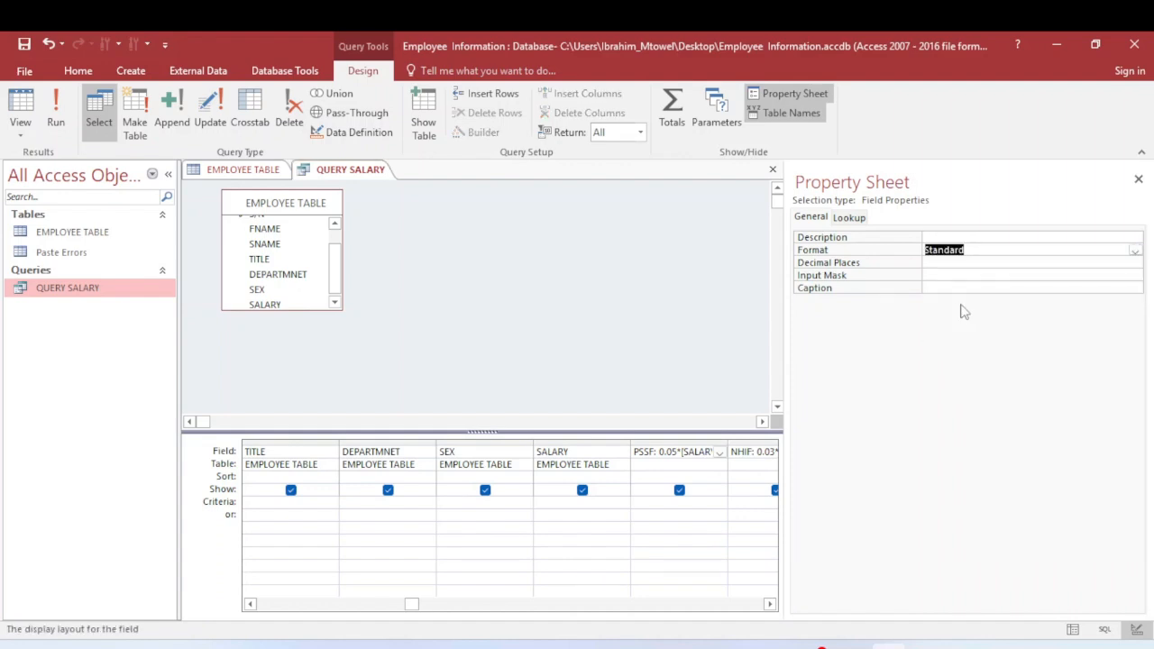
pyautogui.click(1138, 181)
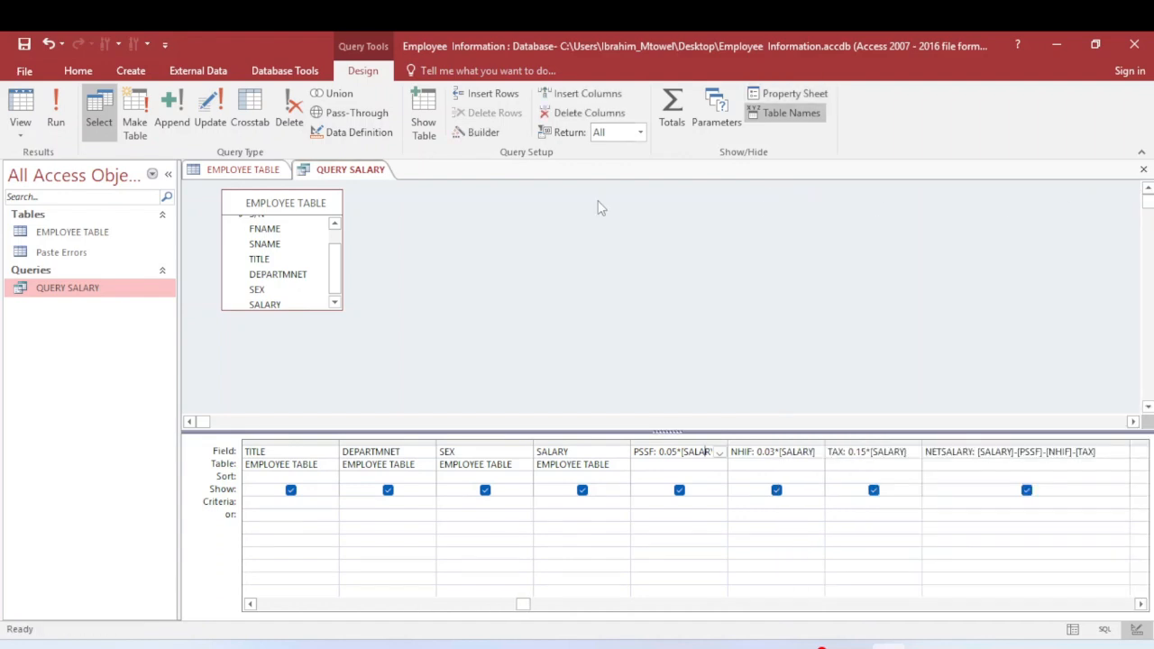
pyautogui.click(54, 102)
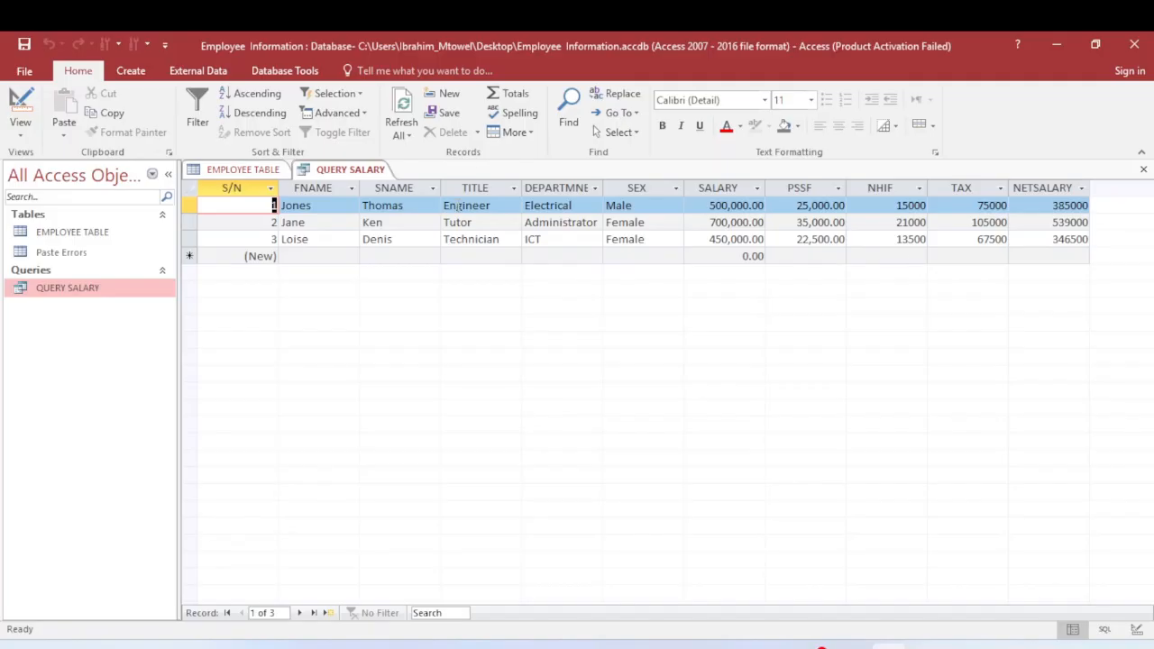
# Switch QUERY SALARY to Design View and set the NHIF field's Format to Standard
pyautogui.click(20, 133)
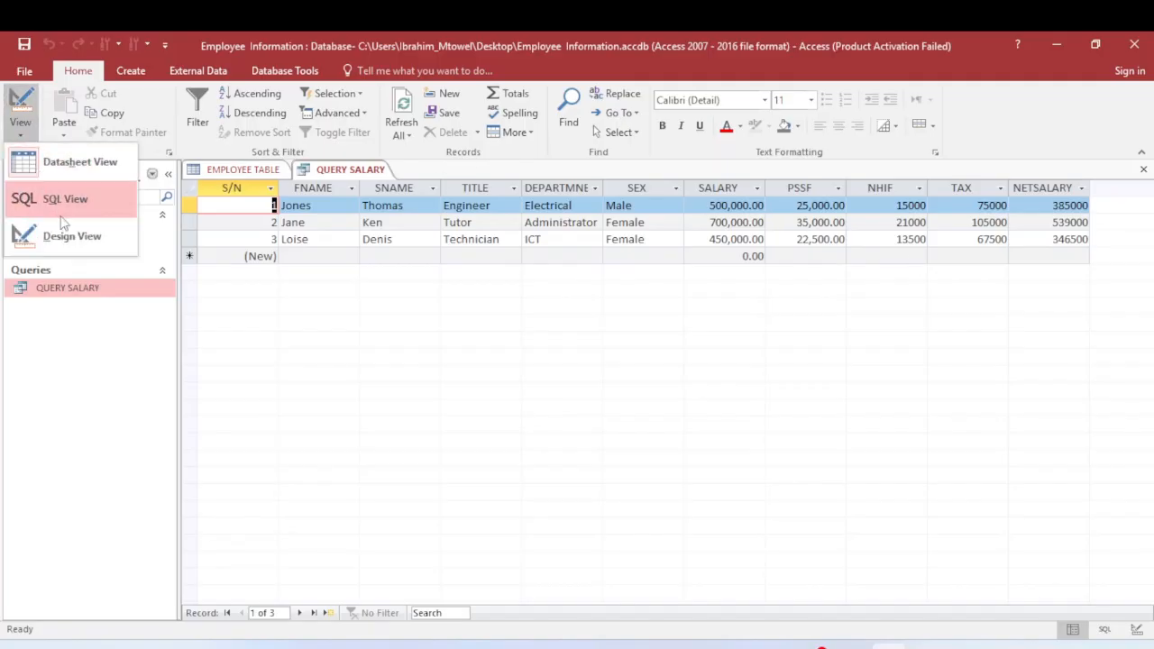
pyautogui.click(66, 235)
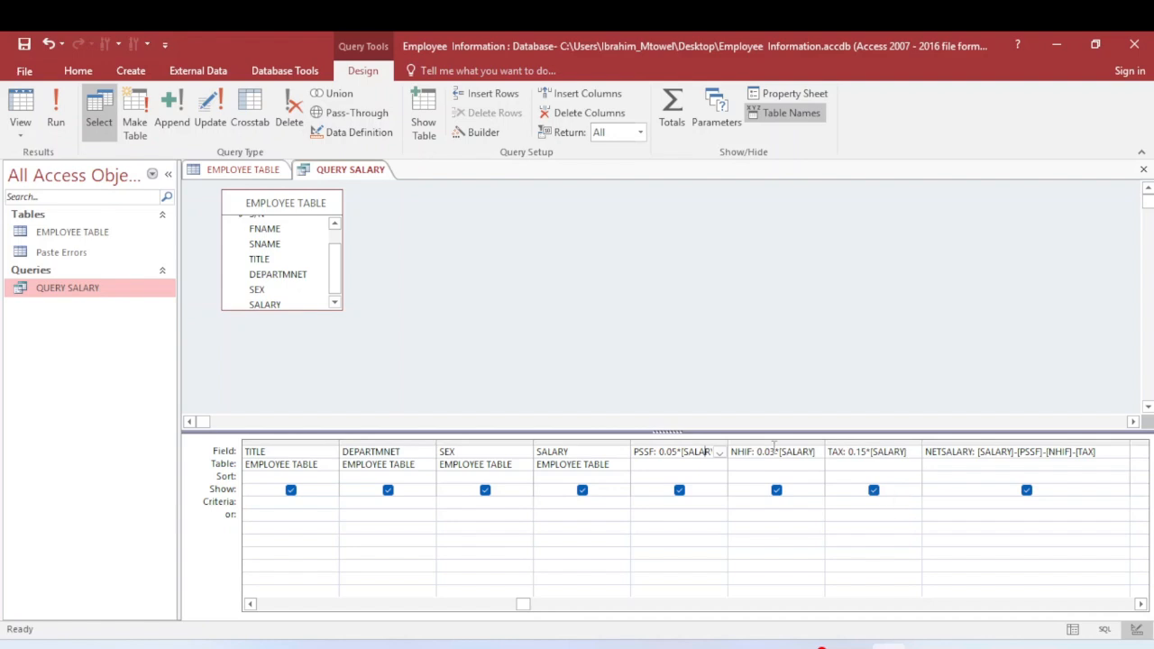
pyautogui.click(774, 451)
pyautogui.click(789, 94)
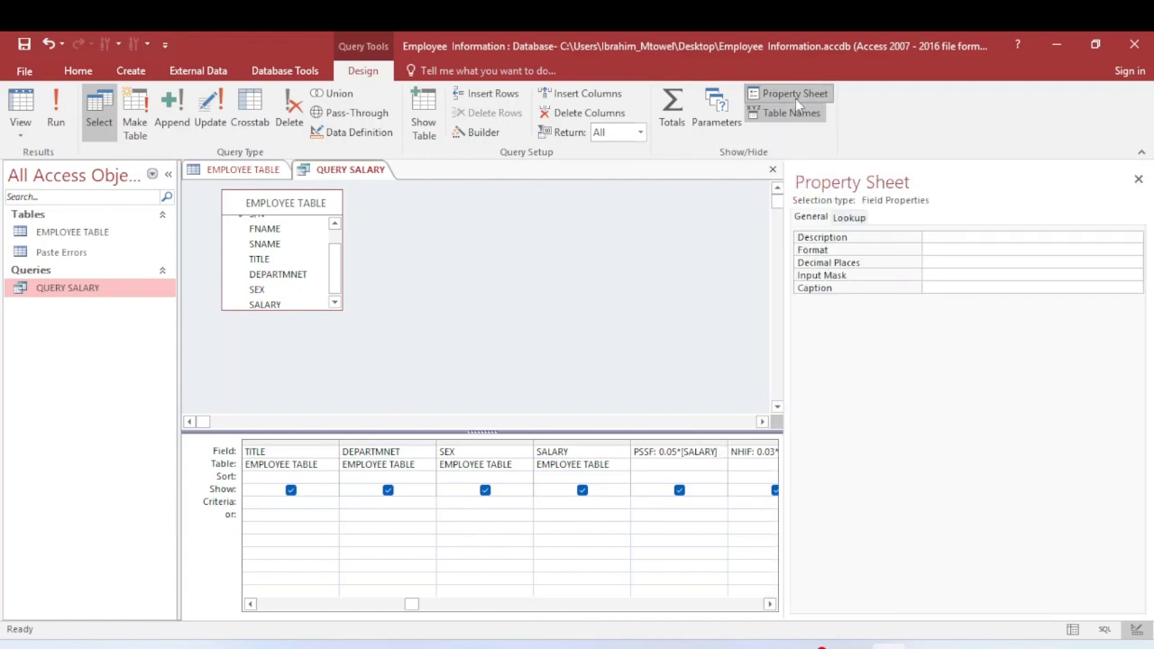
pyautogui.click(946, 249)
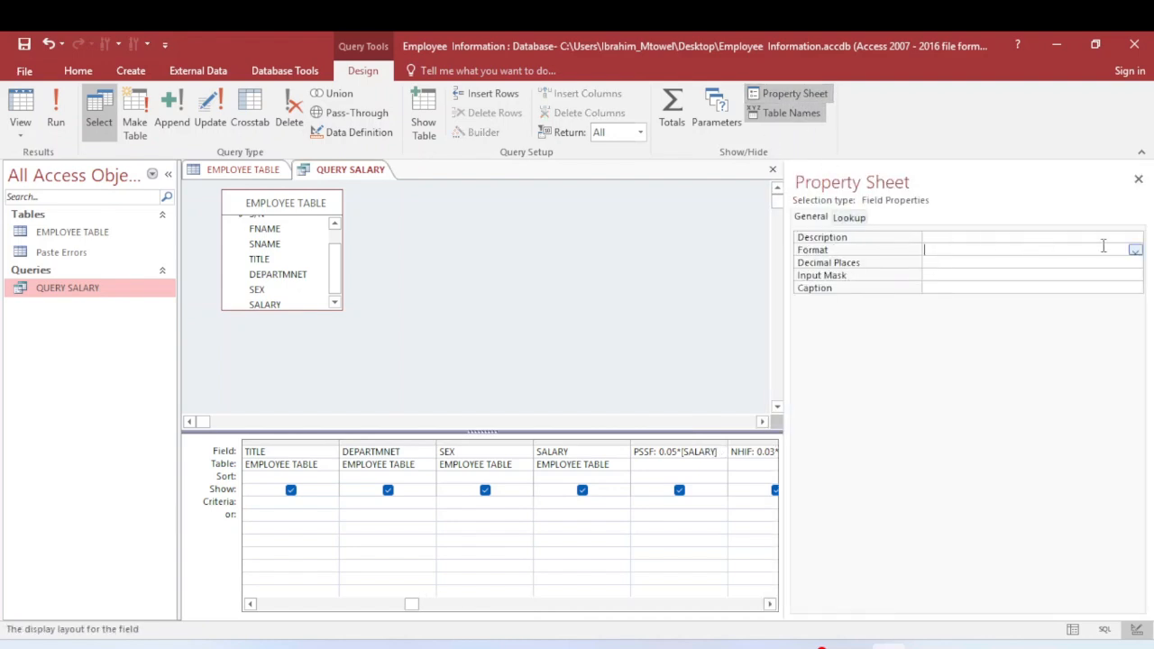
pyautogui.click(1134, 250)
pyautogui.click(972, 310)
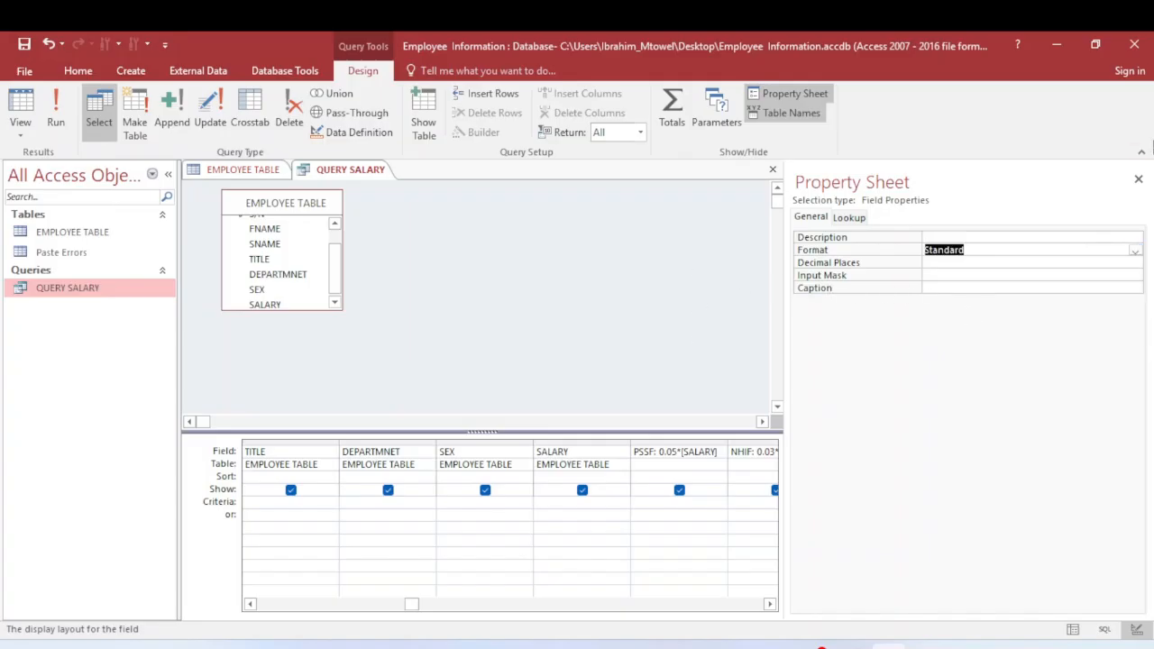
pyautogui.click(1138, 178)
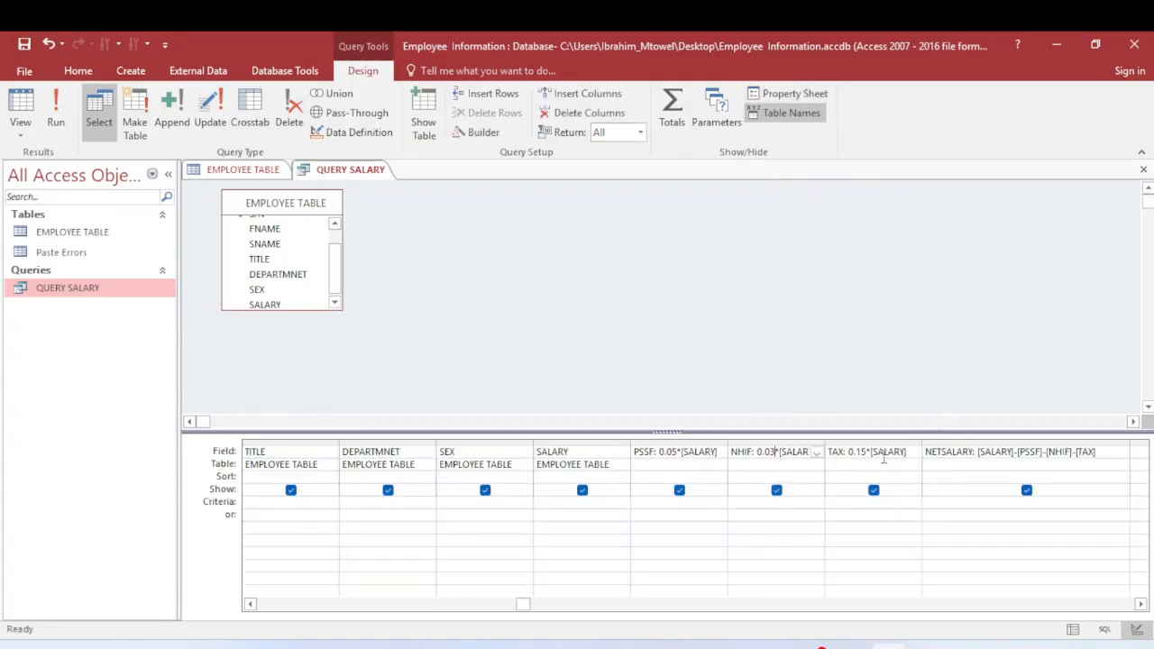
# Set the TAX field's Format to Standard
pyautogui.click(883, 453)
pyautogui.click(786, 93)
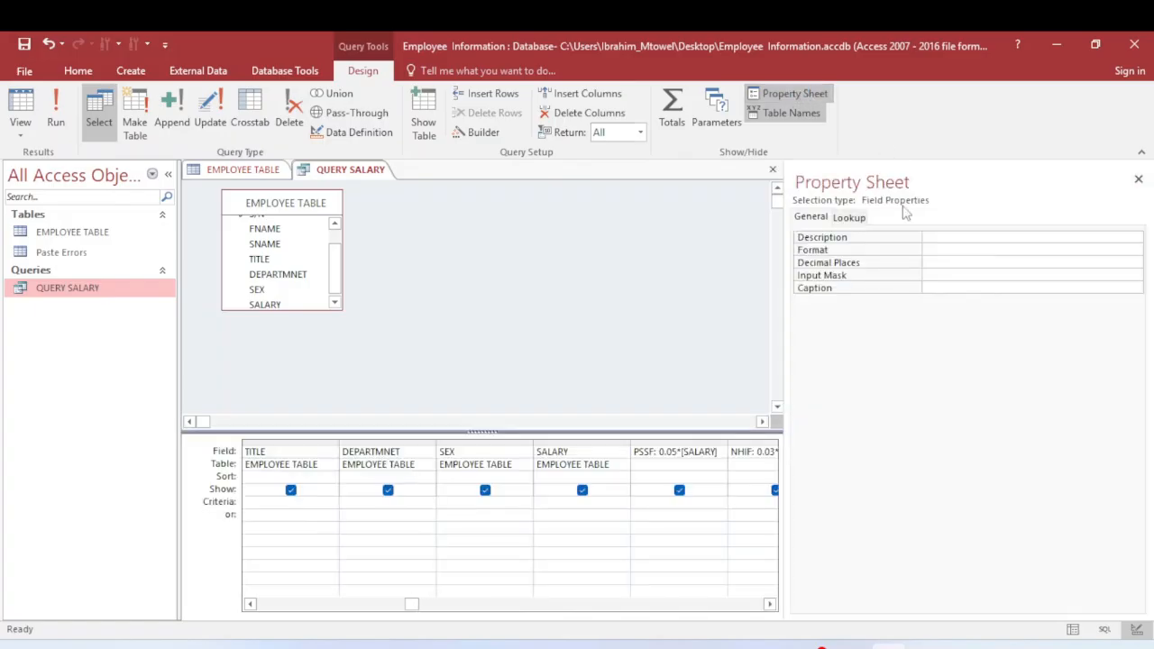
pyautogui.click(942, 249)
pyautogui.click(1135, 252)
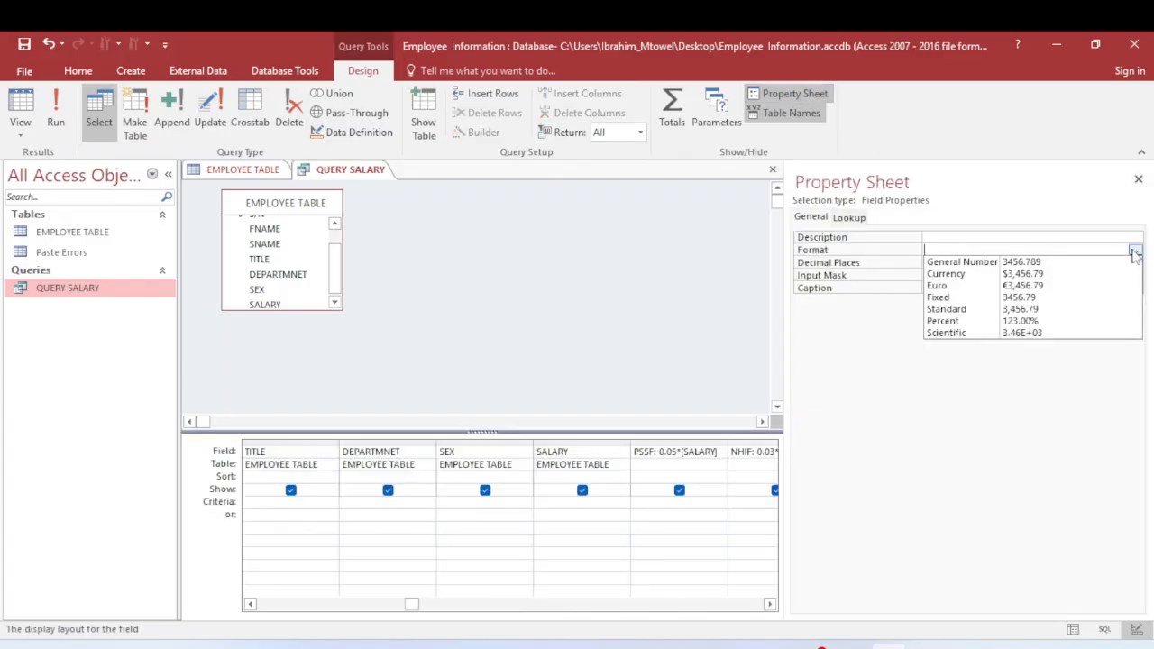
pyautogui.click(972, 298)
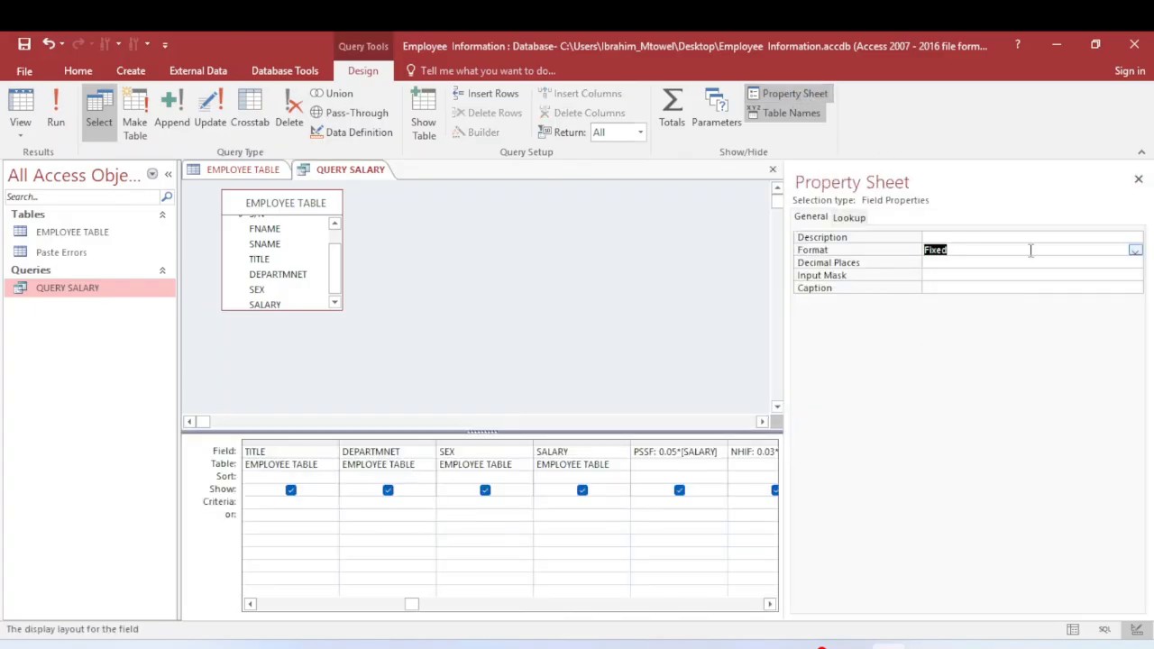
pyautogui.click(1134, 251)
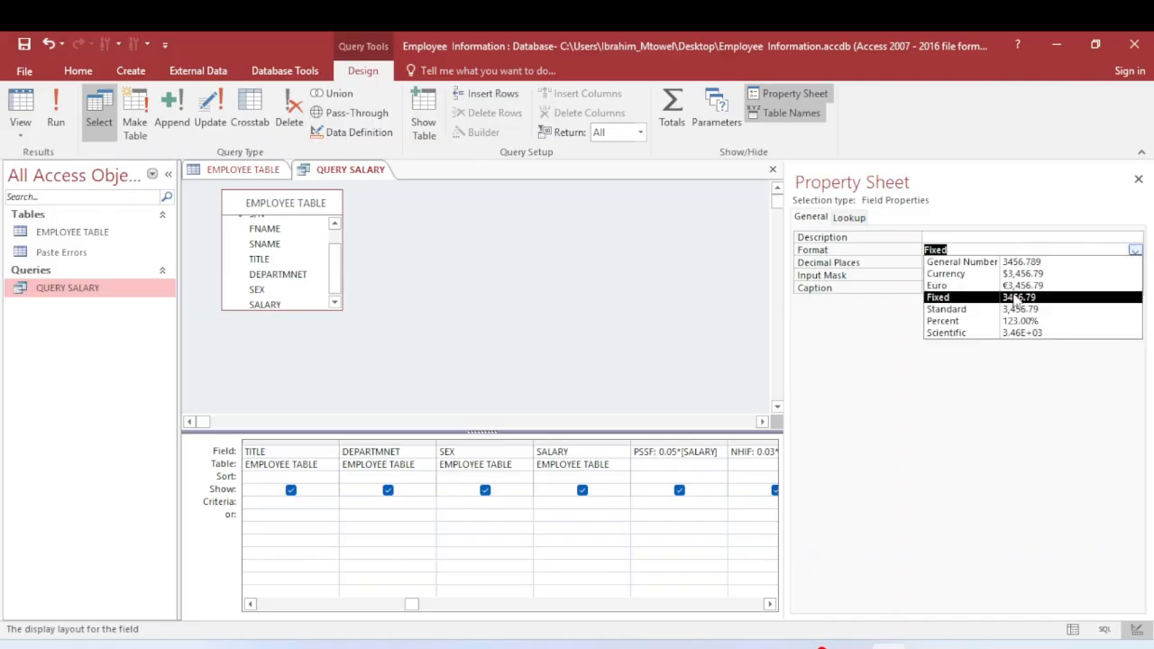
pyautogui.click(980, 309)
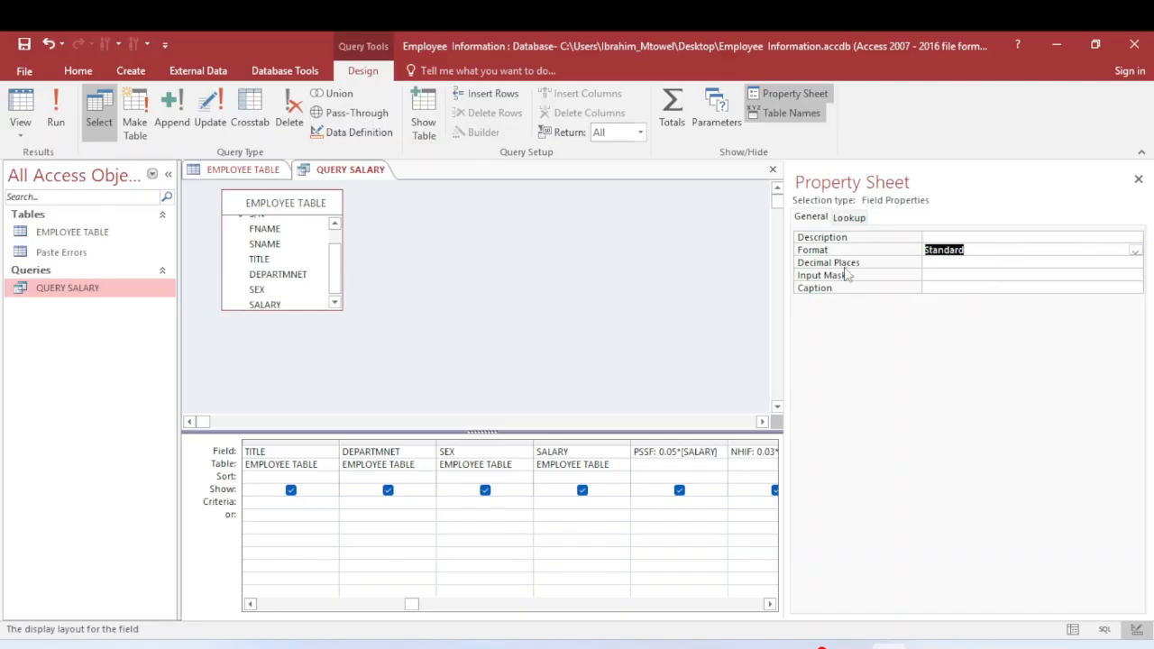
pyautogui.click(1138, 180)
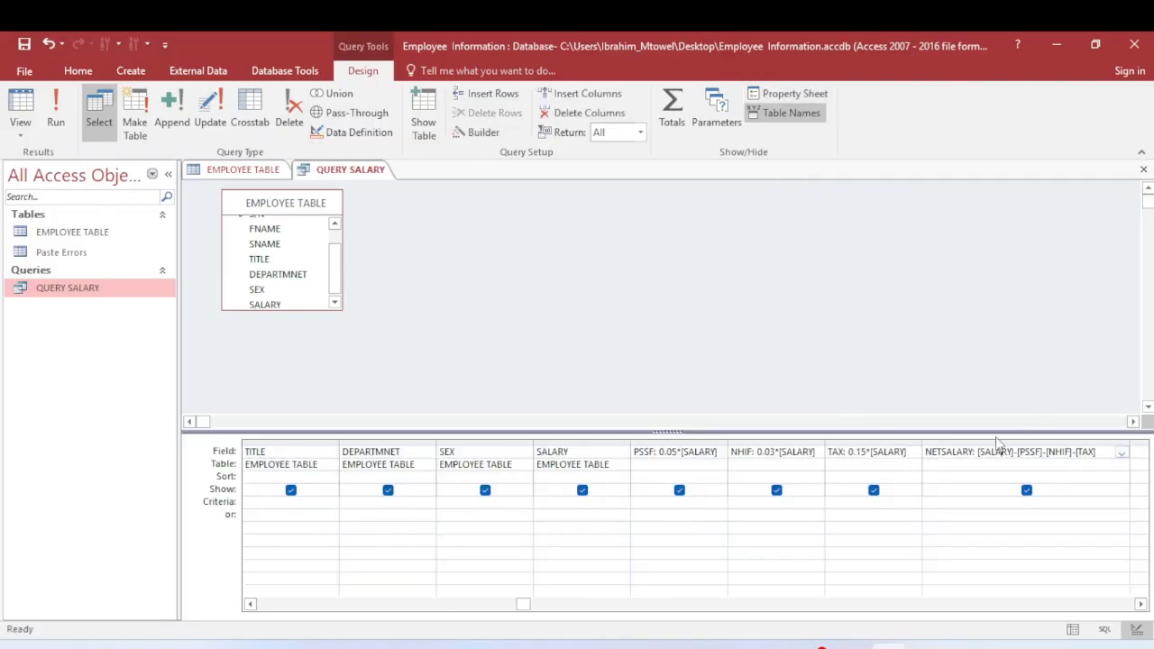
# Set NETSALARY's Format to Standard, run the query, and return to the PRATICAL document
pyautogui.click(790, 95)
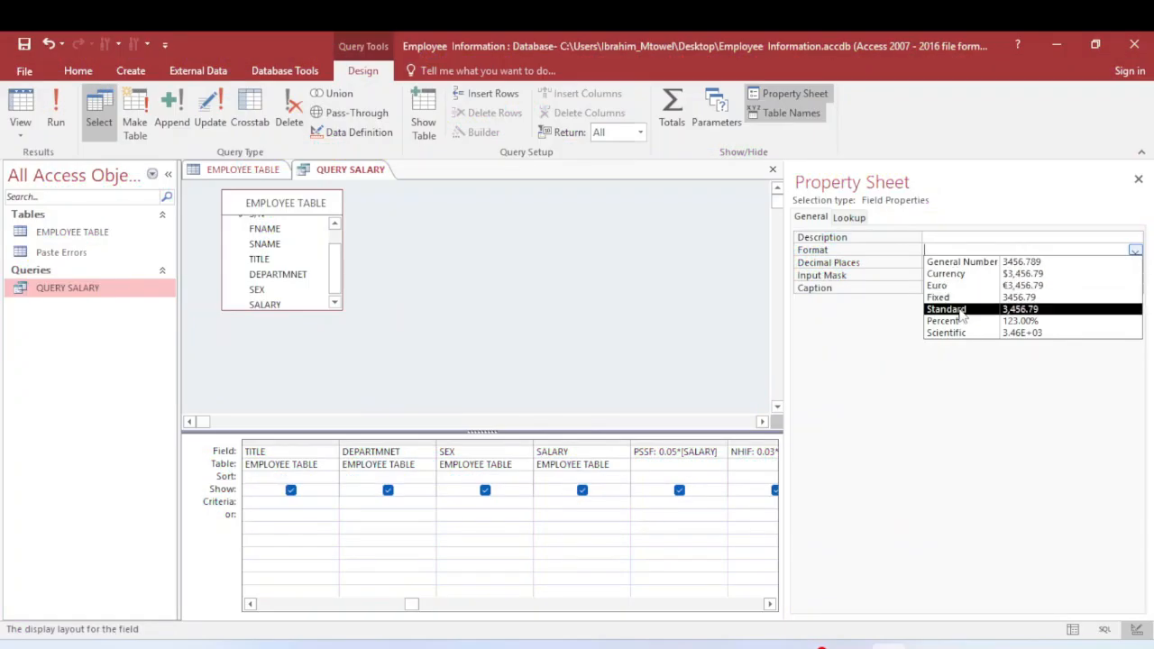
pyautogui.click(962, 311)
pyautogui.click(1138, 178)
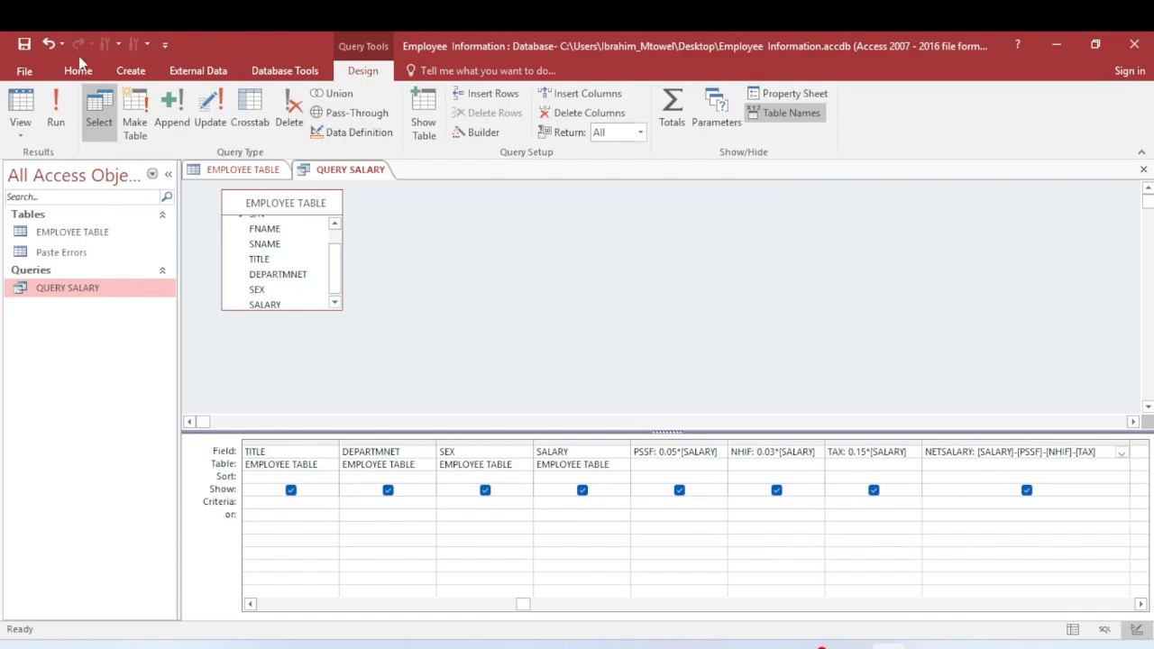
pyautogui.click(58, 128)
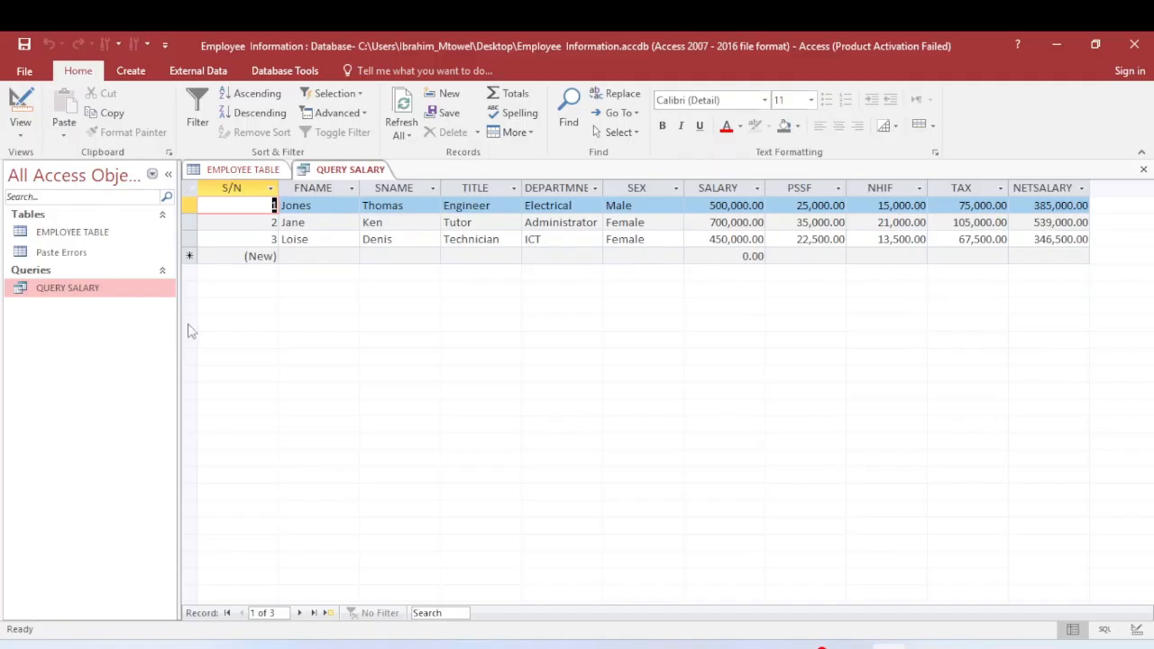
pyautogui.click(845, 645)
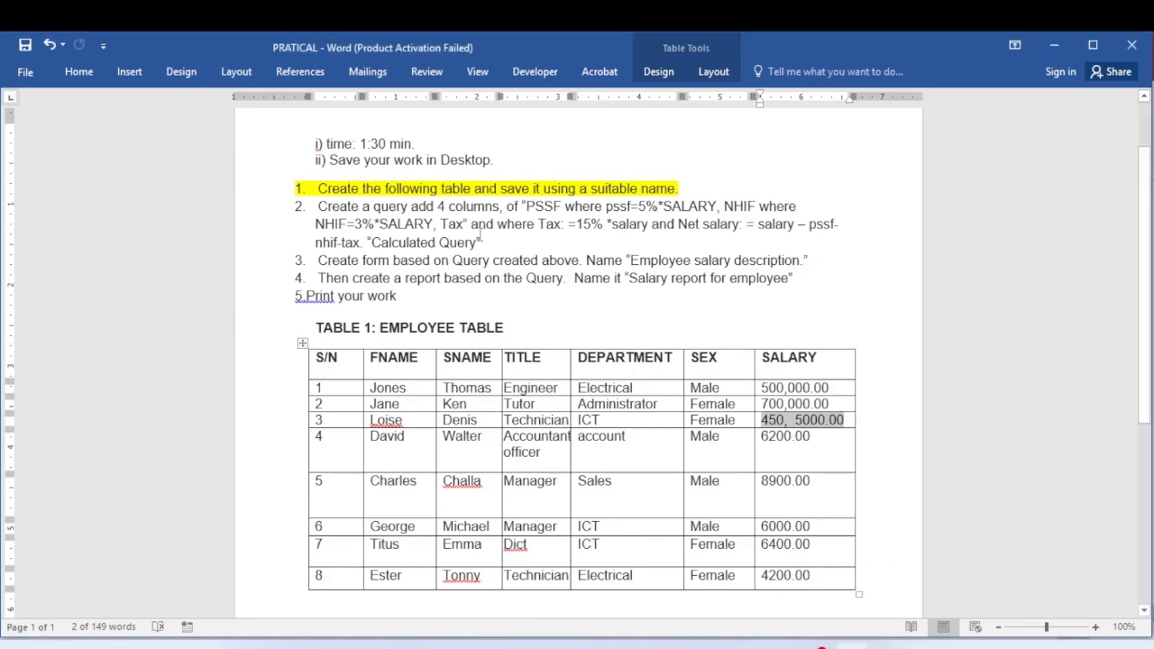
# Highlight task 2 in yellow and copy the form name 'Employee salary description'
pyautogui.moveTo(498, 246); pyautogui.dragTo(332, 208)
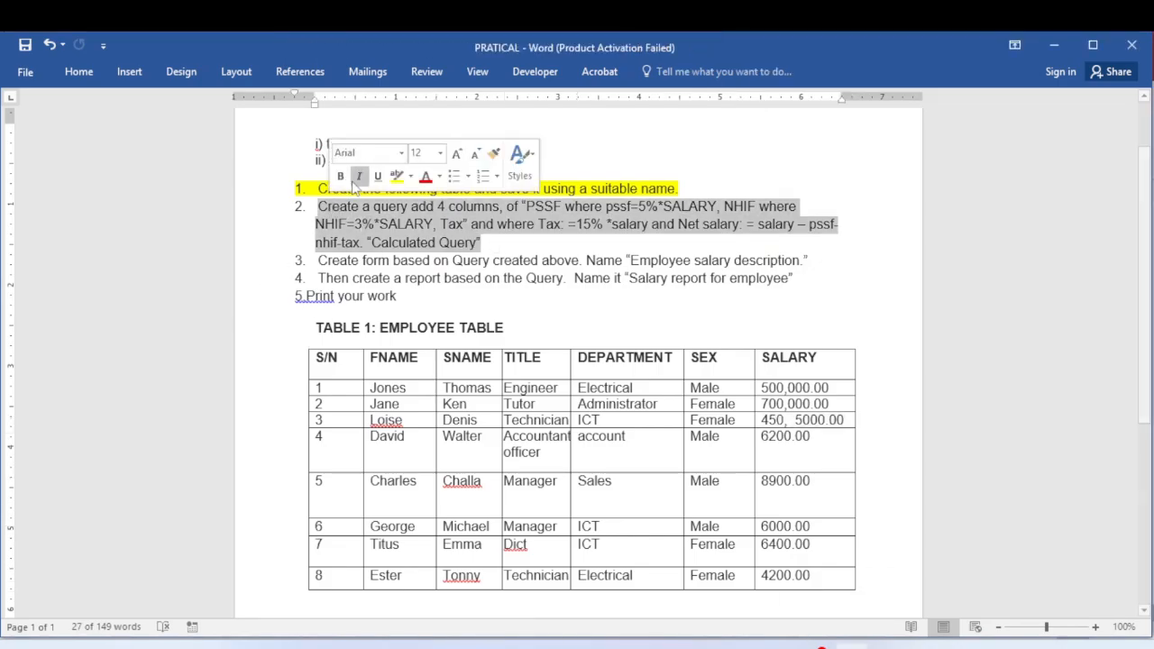
pyautogui.click(397, 176)
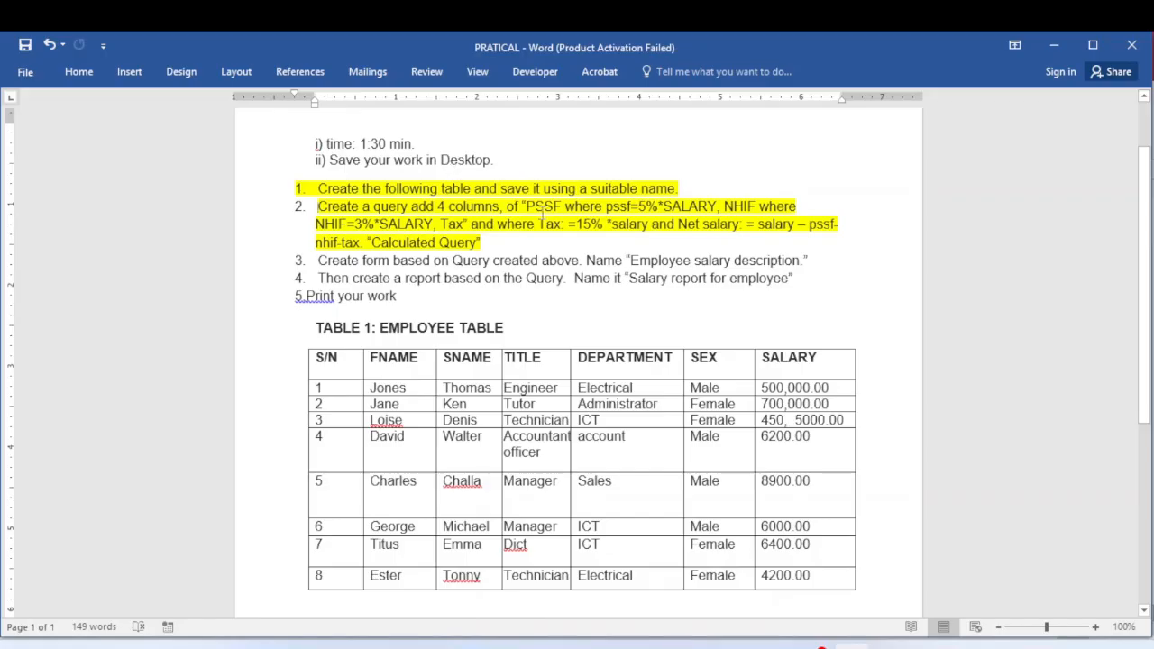
pyautogui.moveTo(630, 260); pyautogui.dragTo(781, 256)
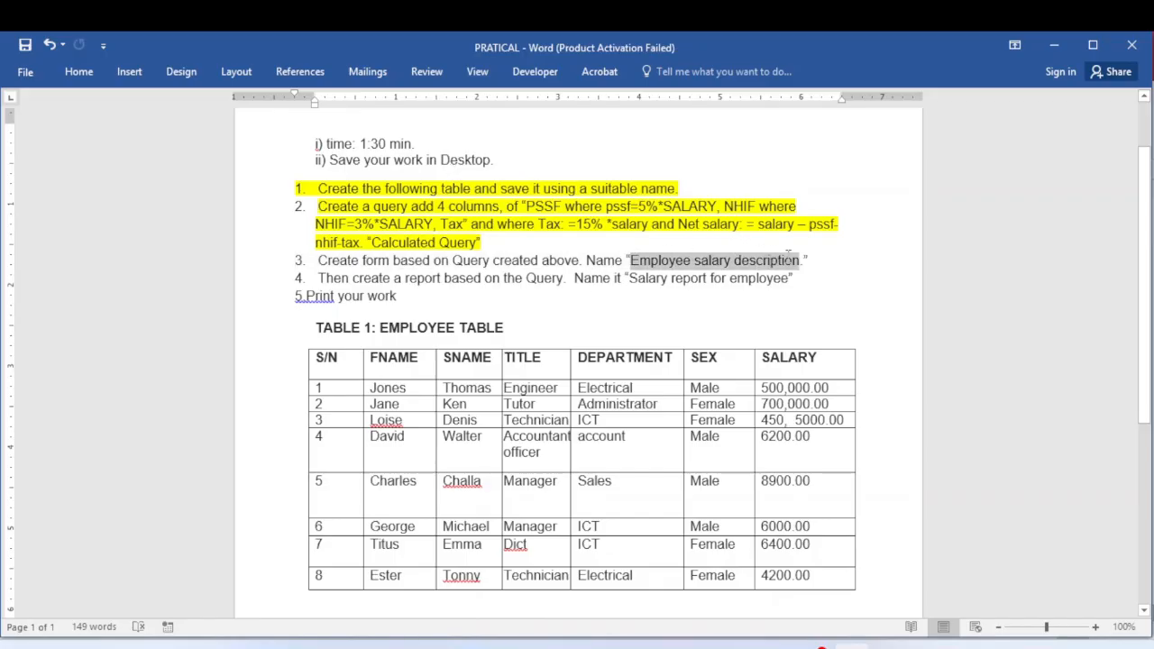
pyautogui.rightClick(789, 256)
pyautogui.click(799, 292)
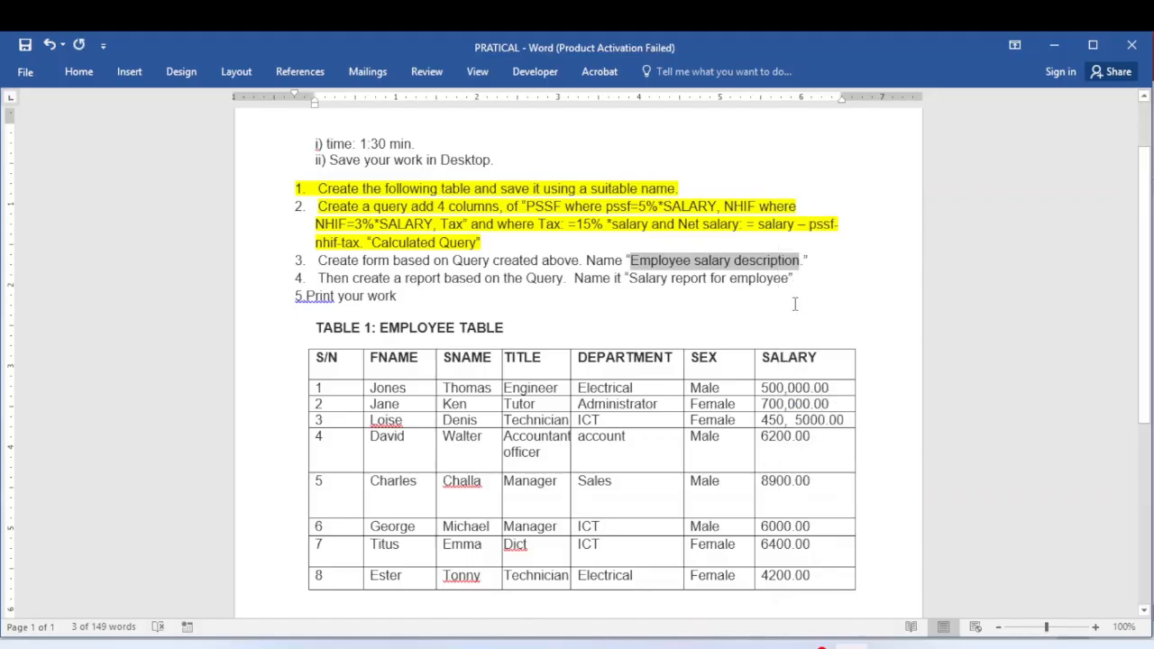
pyautogui.hotkey('alt', 'Tab')
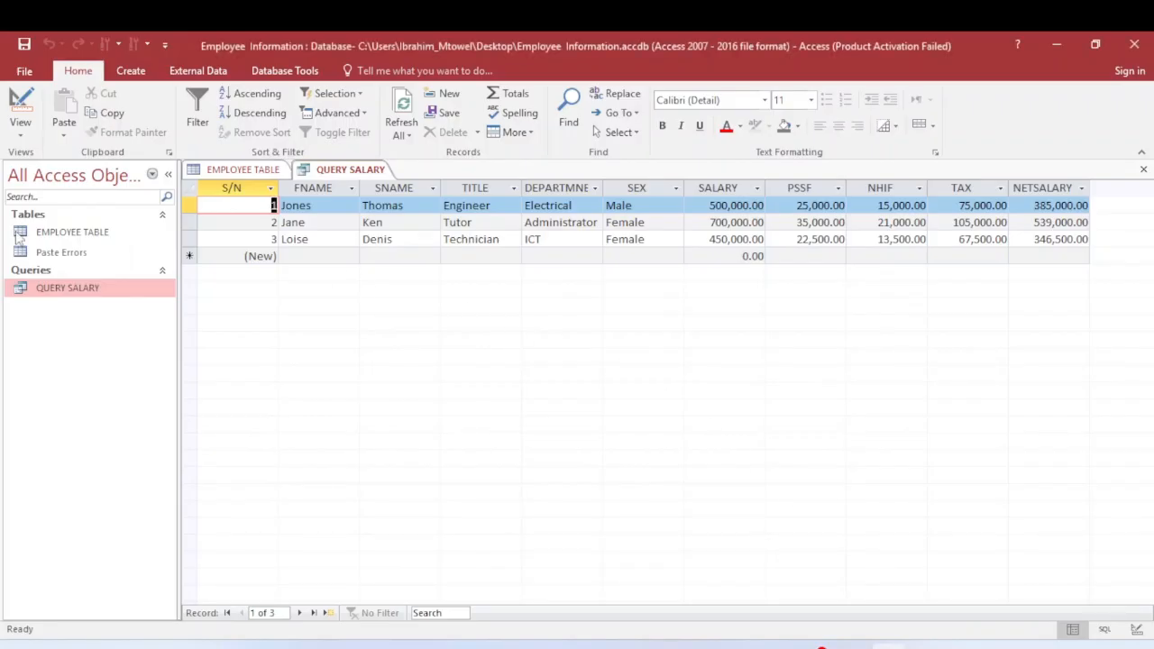
pyautogui.click(94, 279)
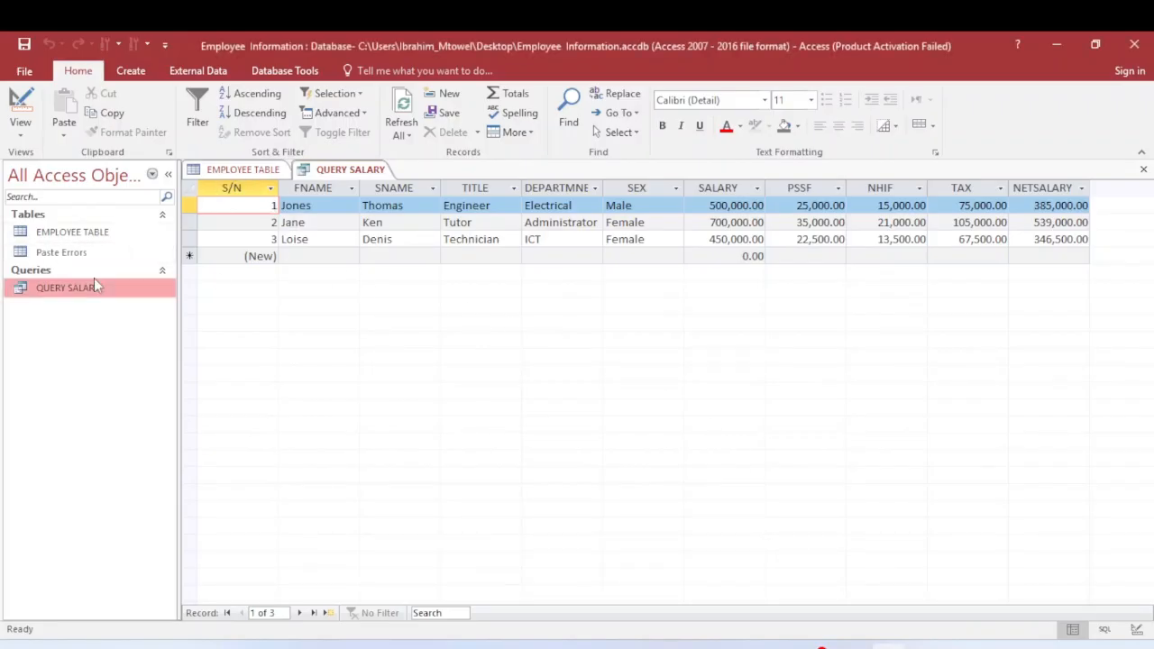
pyautogui.doubleClick(94, 278)
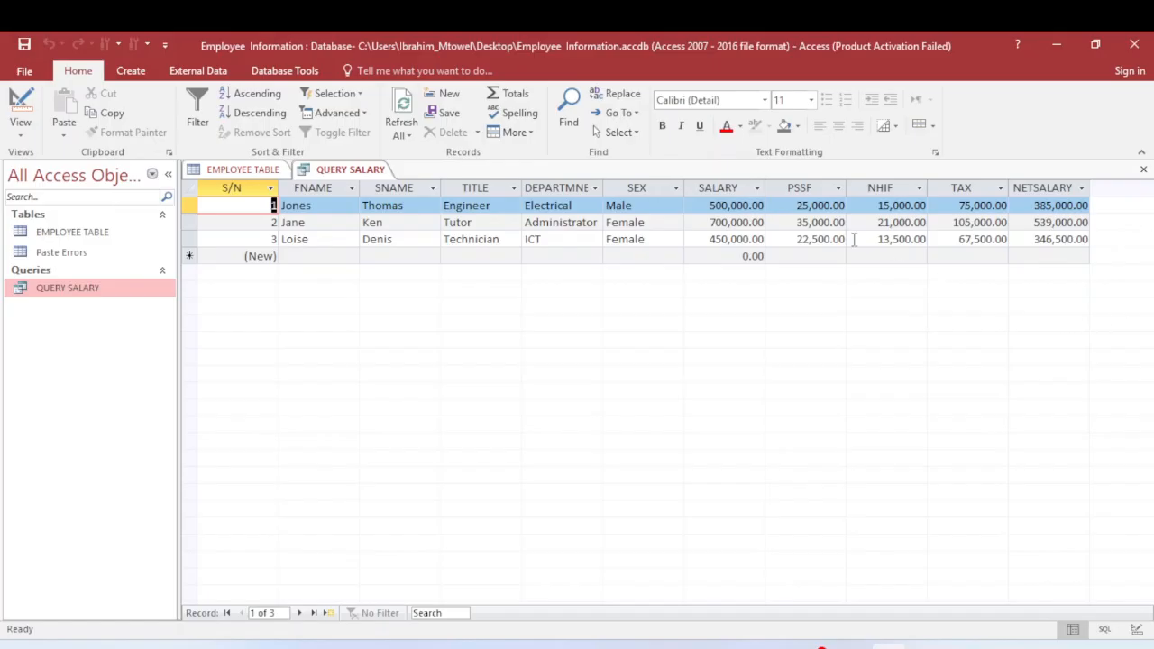
pyautogui.click(128, 71)
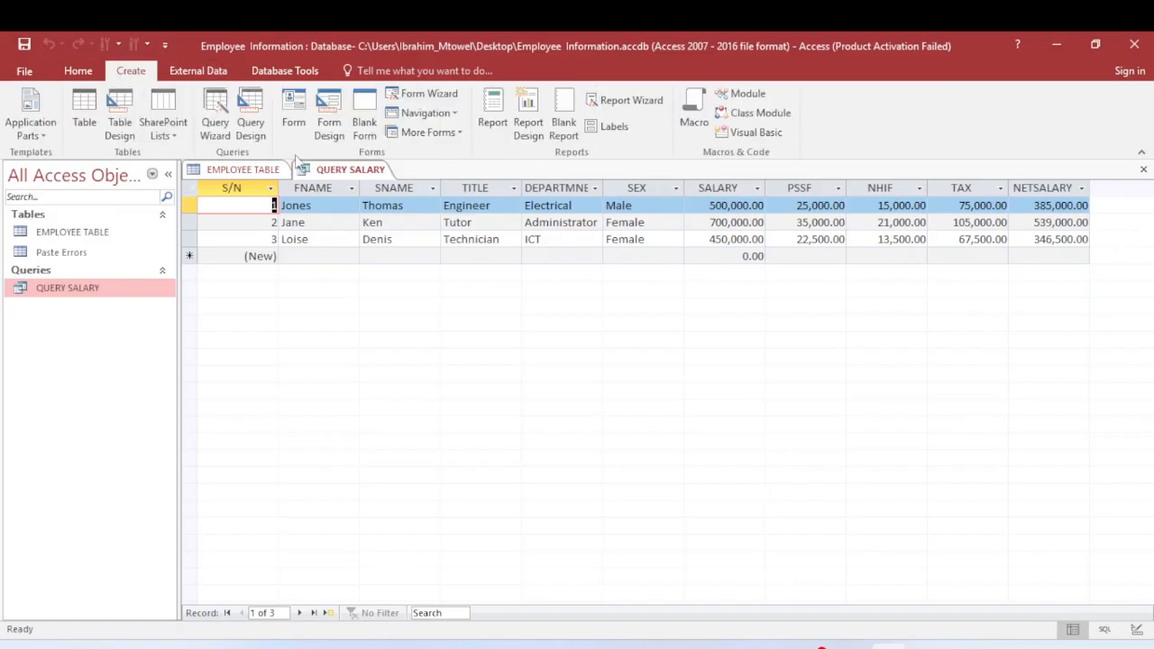
pyautogui.click(332, 112)
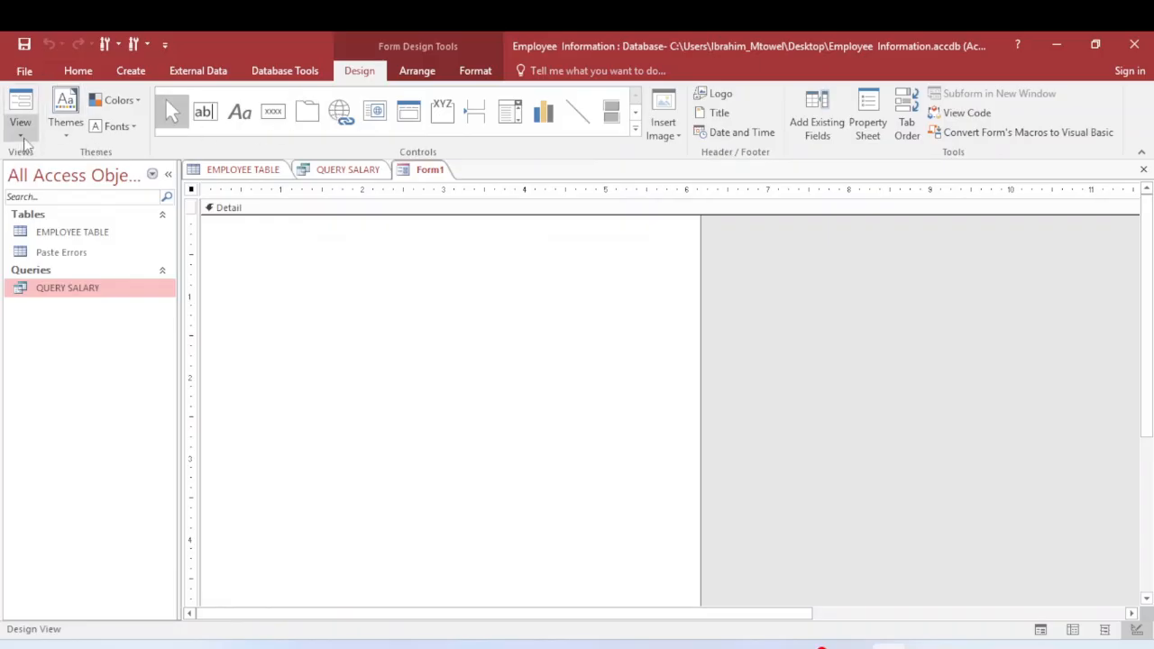
pyautogui.click(24, 137)
pyautogui.click(68, 268)
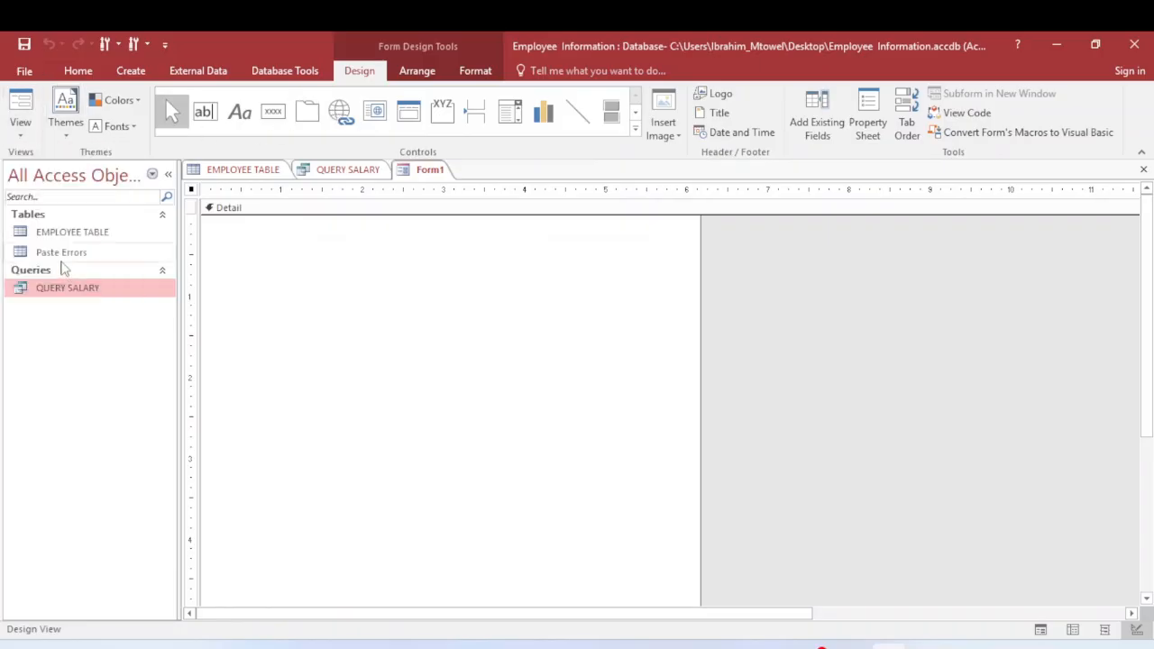
pyautogui.rightClick(419, 171)
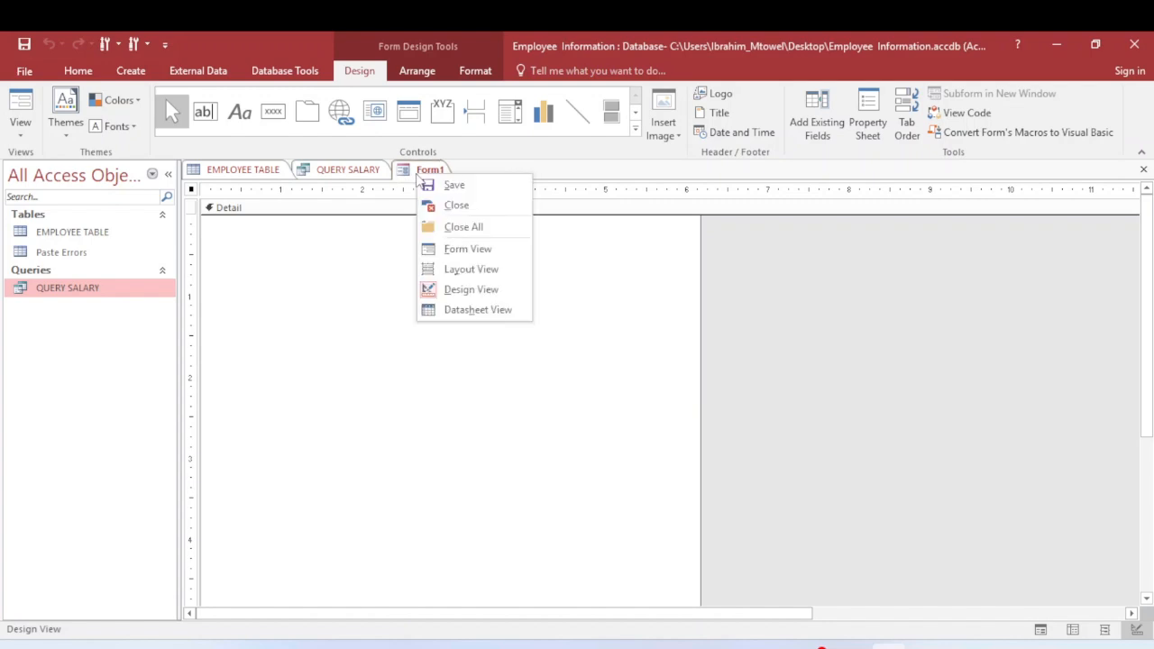
pyautogui.click(440, 206)
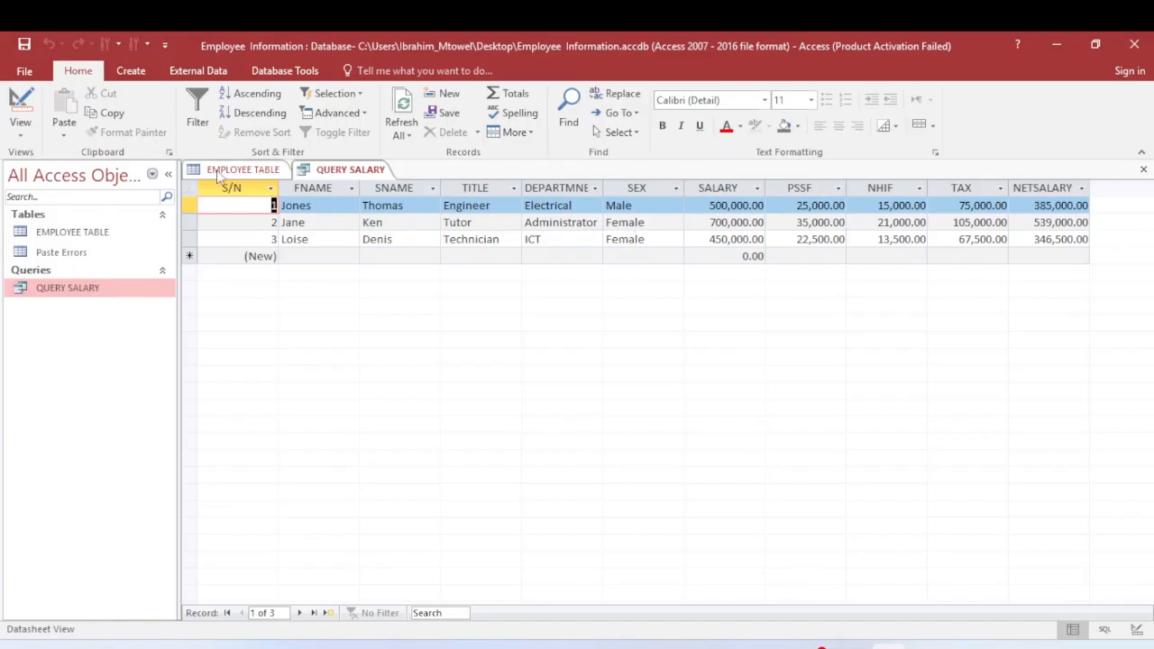
pyautogui.click(143, 74)
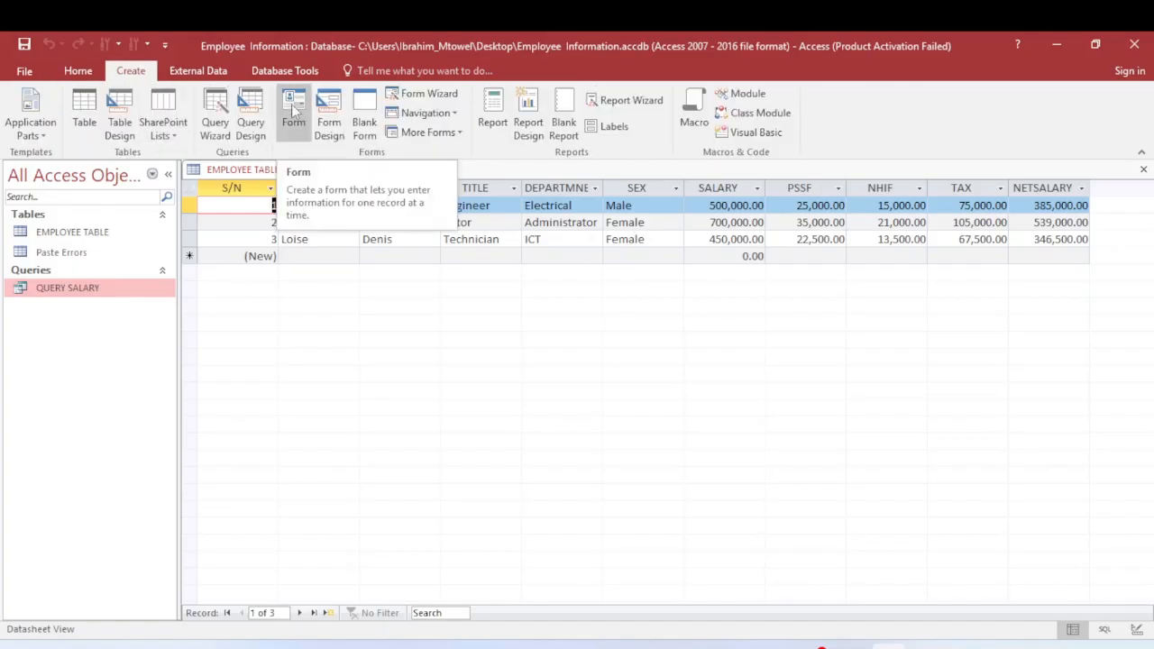
# Create a form from QUERY SALARY, switch it to Design View, and widen its design area
pyautogui.click(294, 106)
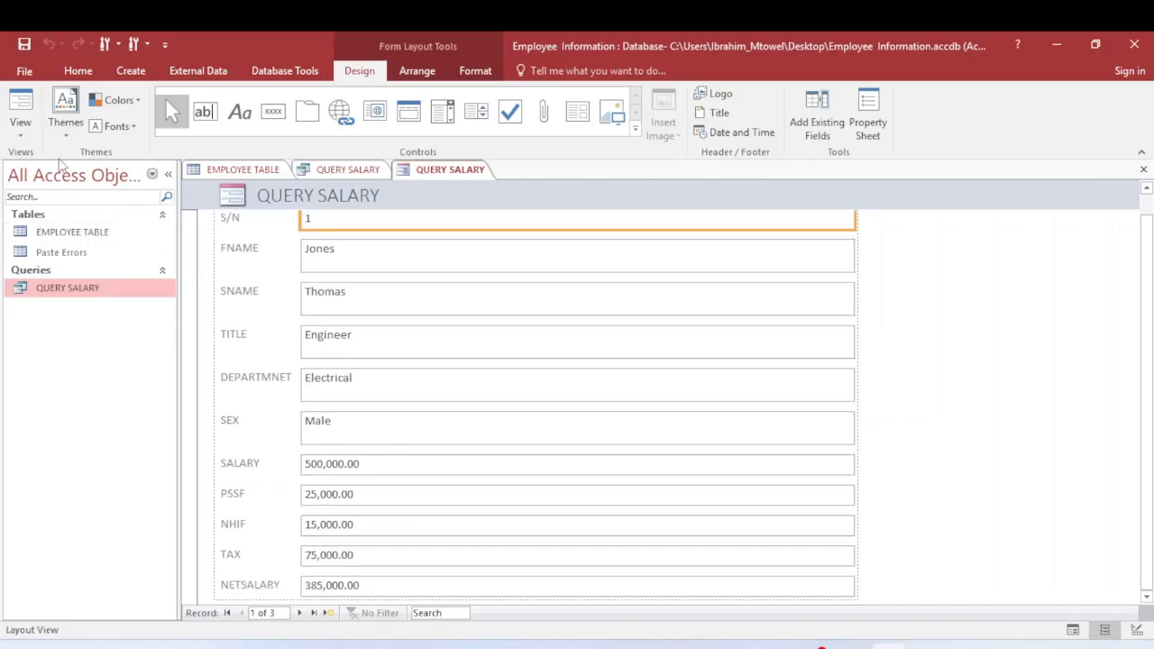
pyautogui.click(20, 126)
pyautogui.click(75, 235)
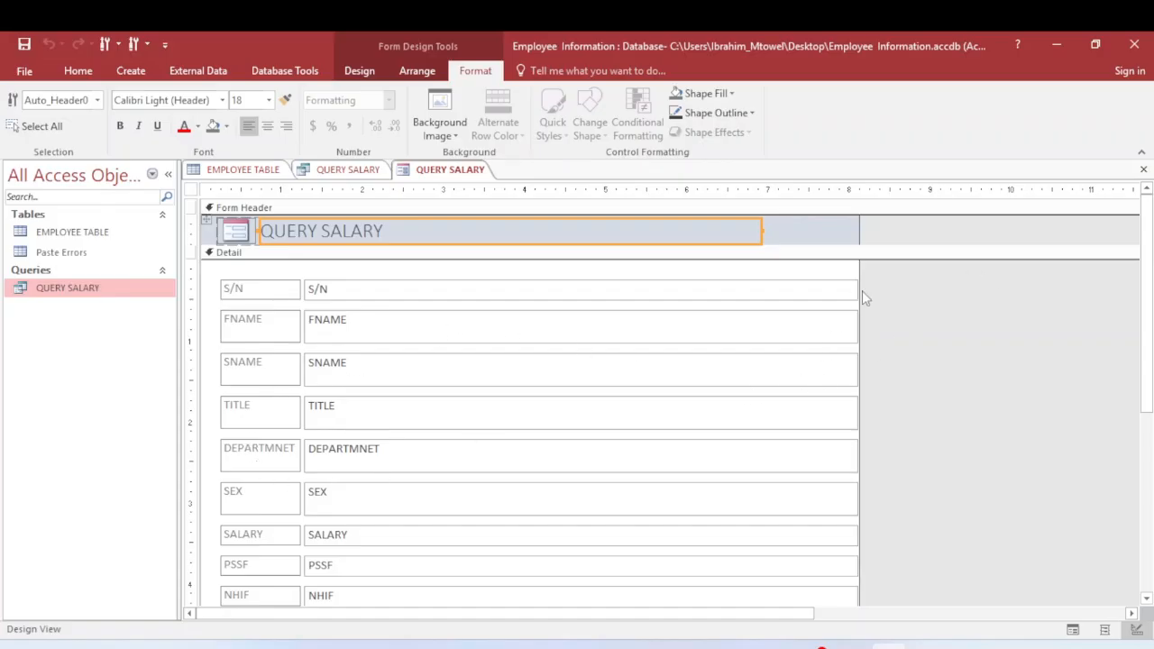
pyautogui.moveTo(860, 285); pyautogui.dragTo(916, 273)
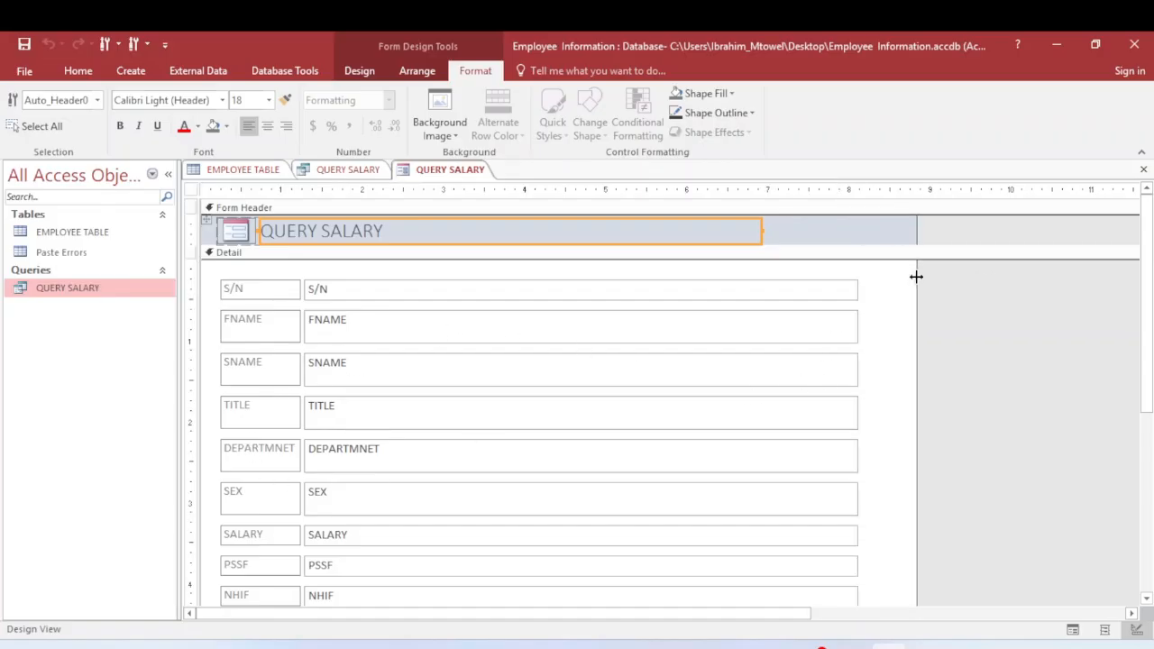
# Narrow the stacked field text boxes by dragging FNAME's right edge left
pyautogui.click(857, 328)
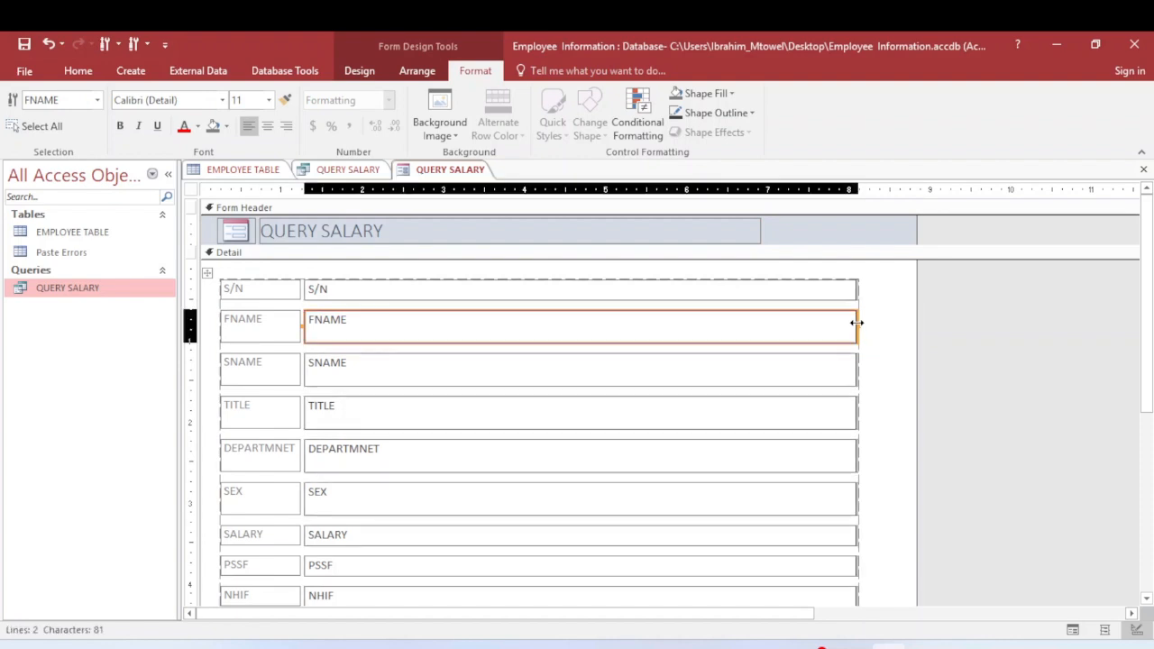
pyautogui.moveTo(856, 324); pyautogui.dragTo(580, 322)
pyautogui.scroll(-5, 690, 371)
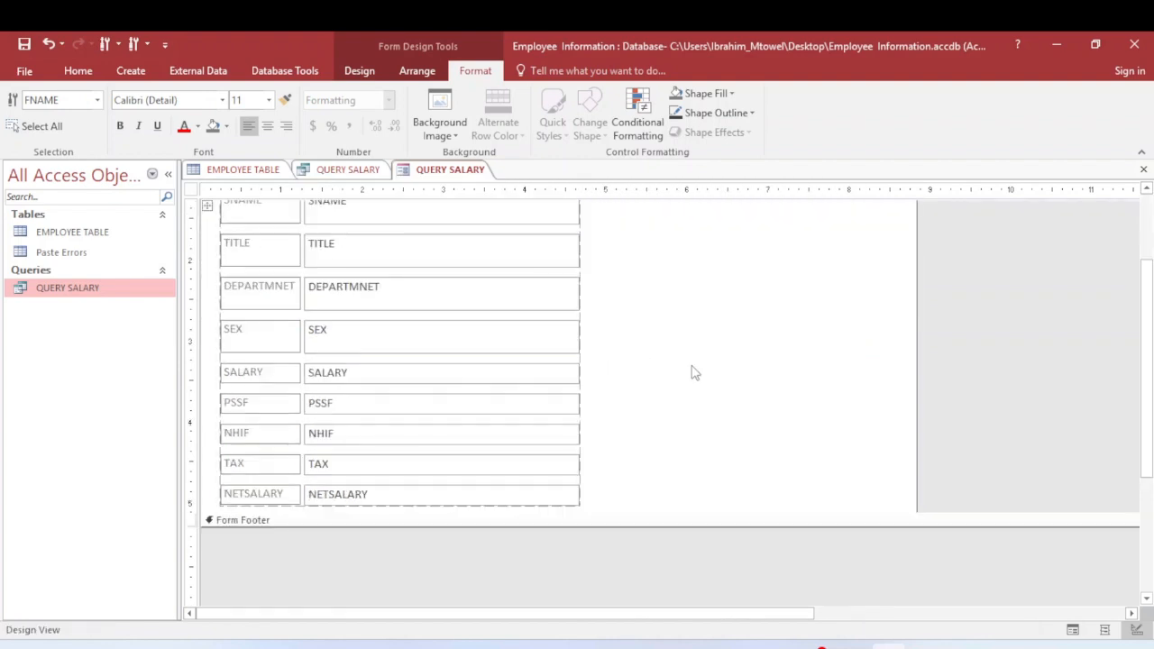
pyautogui.scroll(5, 693, 371)
pyautogui.scroll(-3, 693, 371)
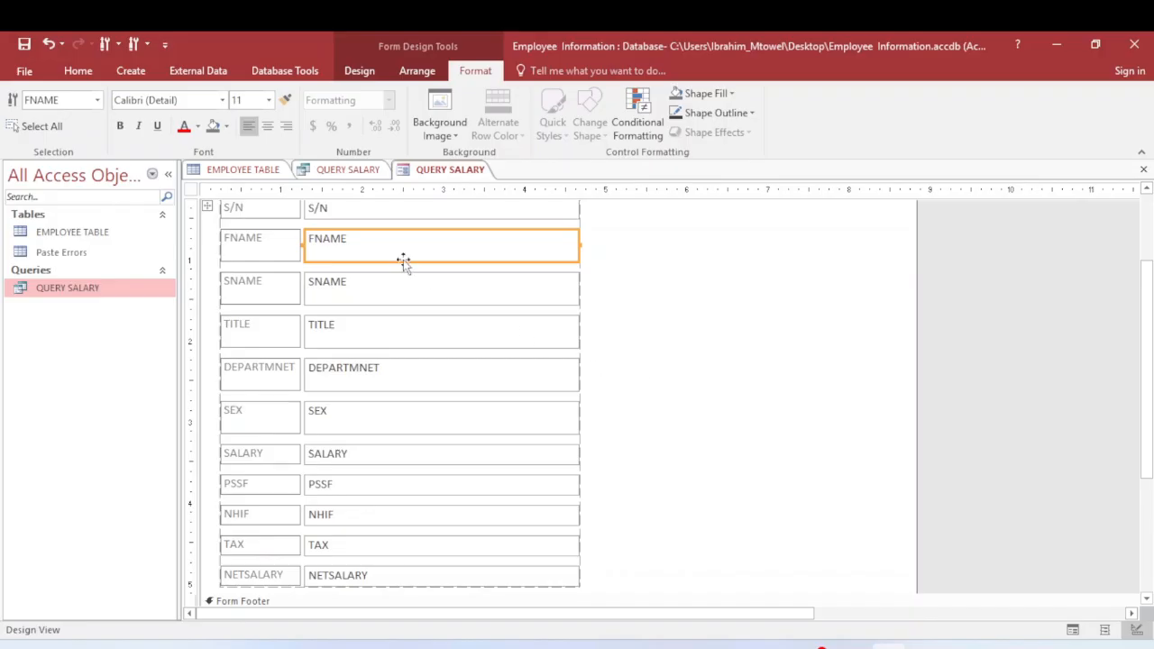
# Shorten the FNAME, SNAME, TITLE, DEPARTMNET and SEX rows to a compact height
pyautogui.click(259, 251)
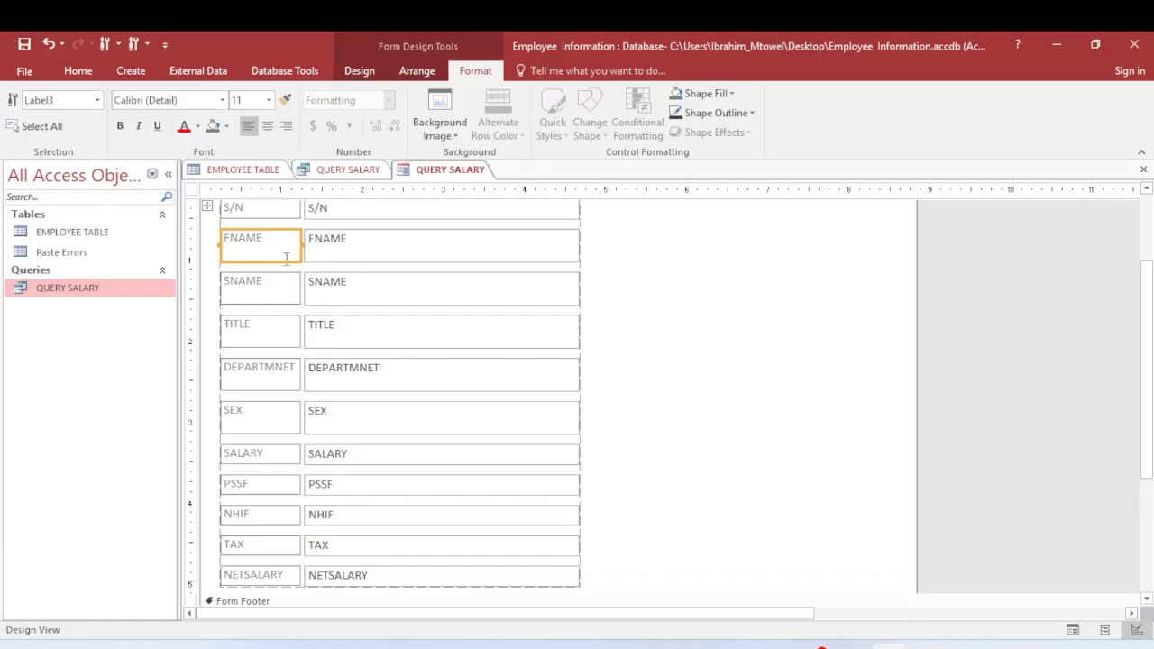
pyautogui.moveTo(298, 257)
pyautogui.mouseDown()
pyautogui.moveTo(301, 241)
pyautogui.moveTo(307, 252)
pyautogui.mouseUp()
pyautogui.click(295, 285)
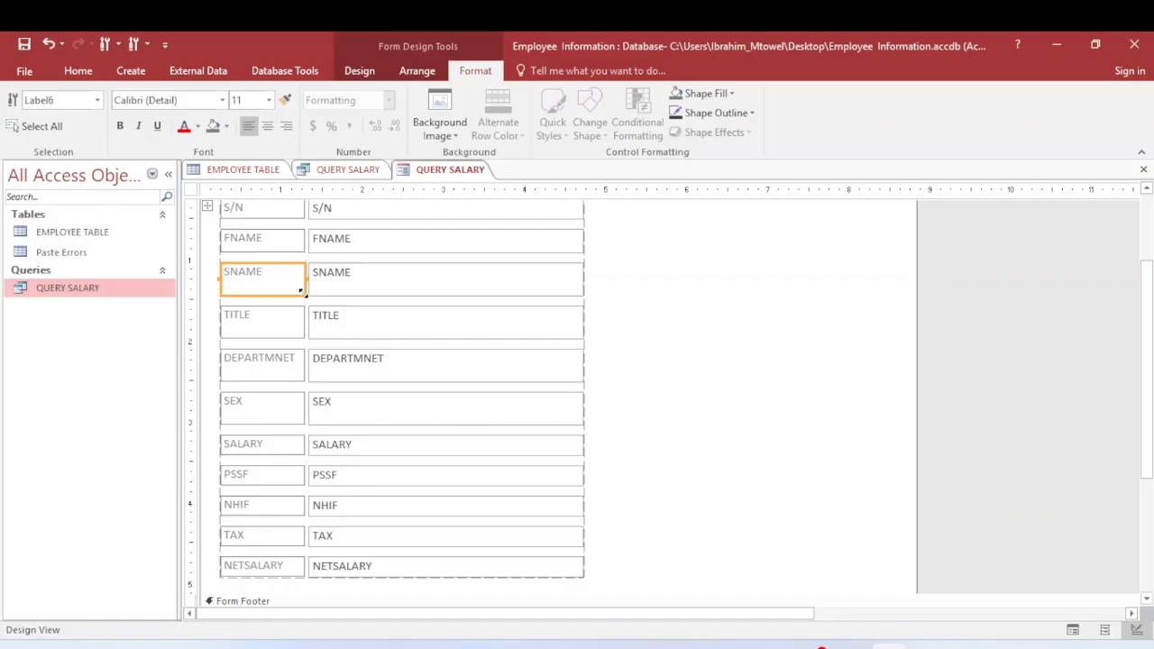
pyautogui.moveTo(302, 295); pyautogui.dragTo(304, 283)
pyautogui.click(292, 315)
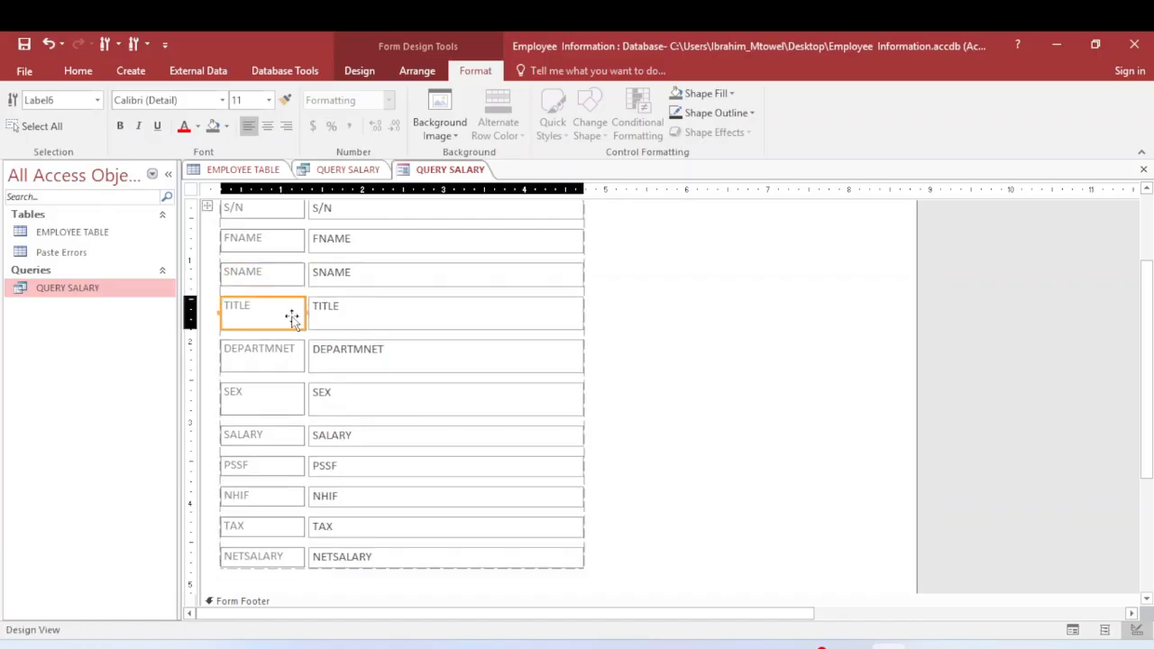
pyautogui.moveTo(300, 327); pyautogui.dragTo(305, 314)
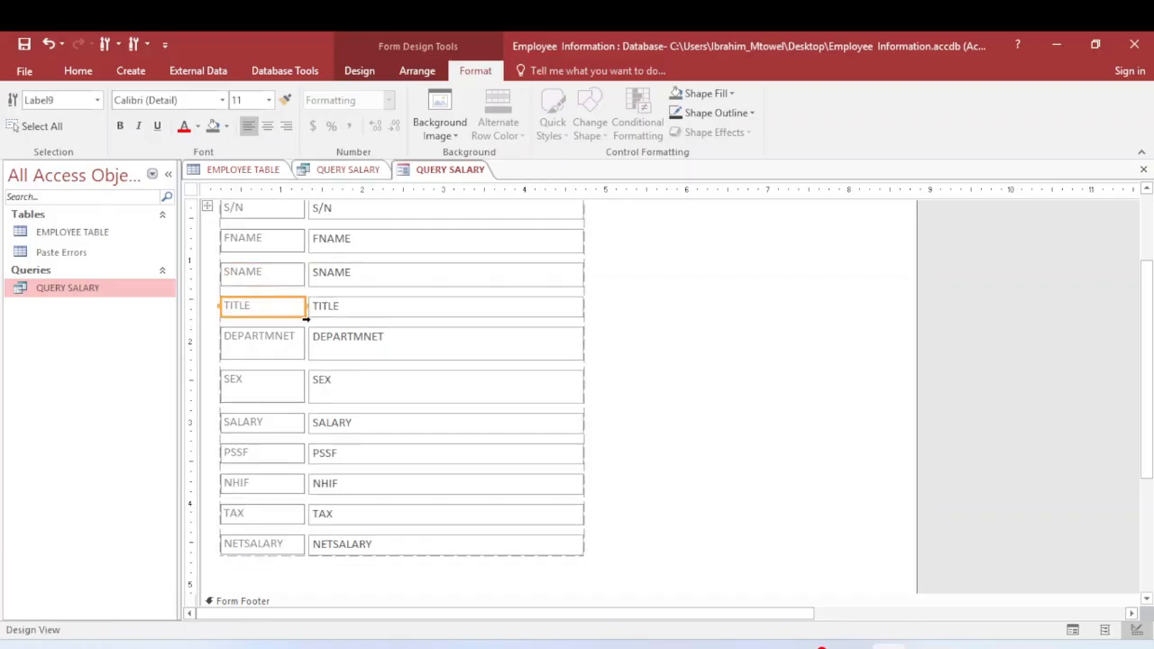
pyautogui.click(296, 356)
pyautogui.click(303, 361)
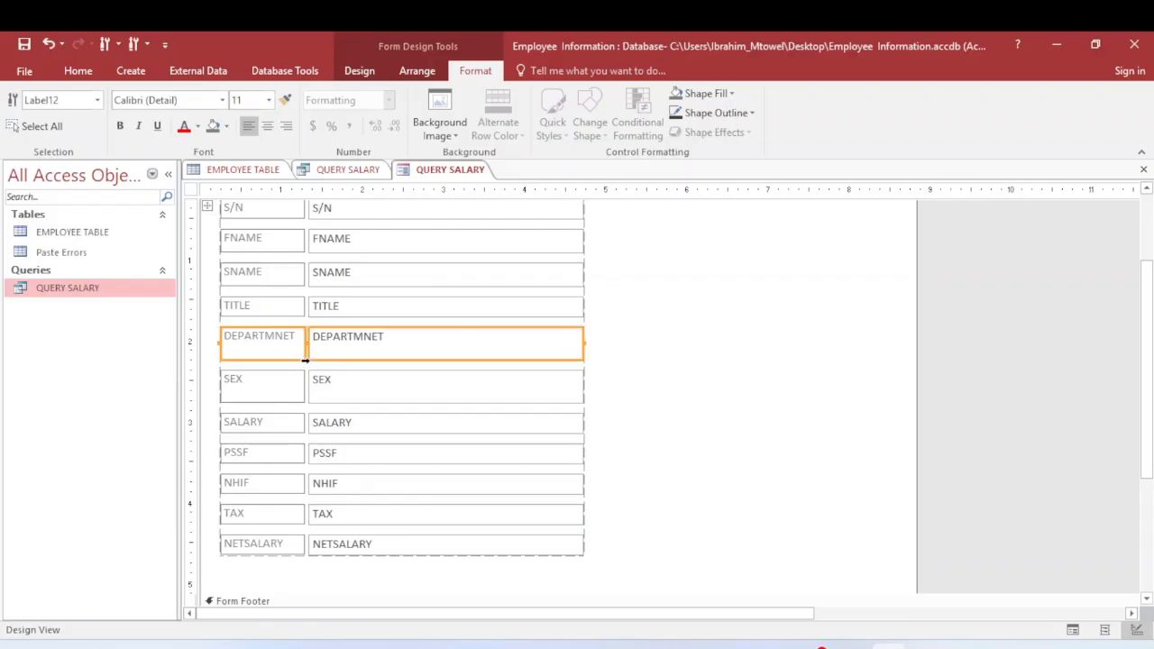
pyautogui.moveTo(301, 358); pyautogui.dragTo(303, 348)
pyautogui.click(290, 386)
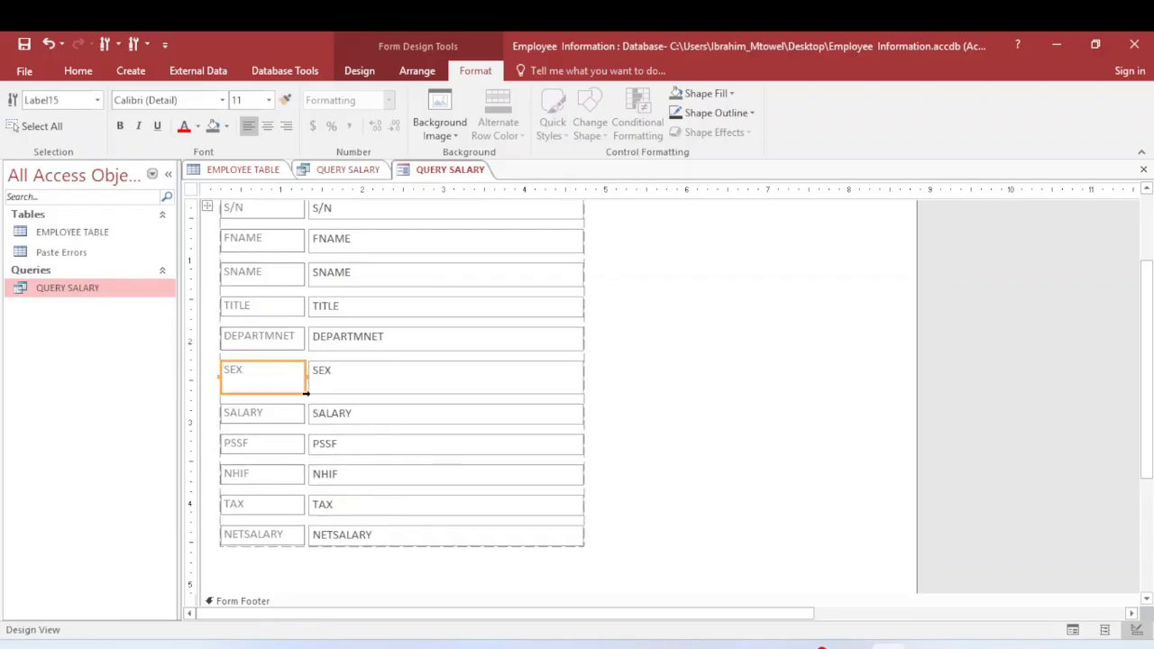
pyautogui.moveTo(301, 392); pyautogui.dragTo(304, 379)
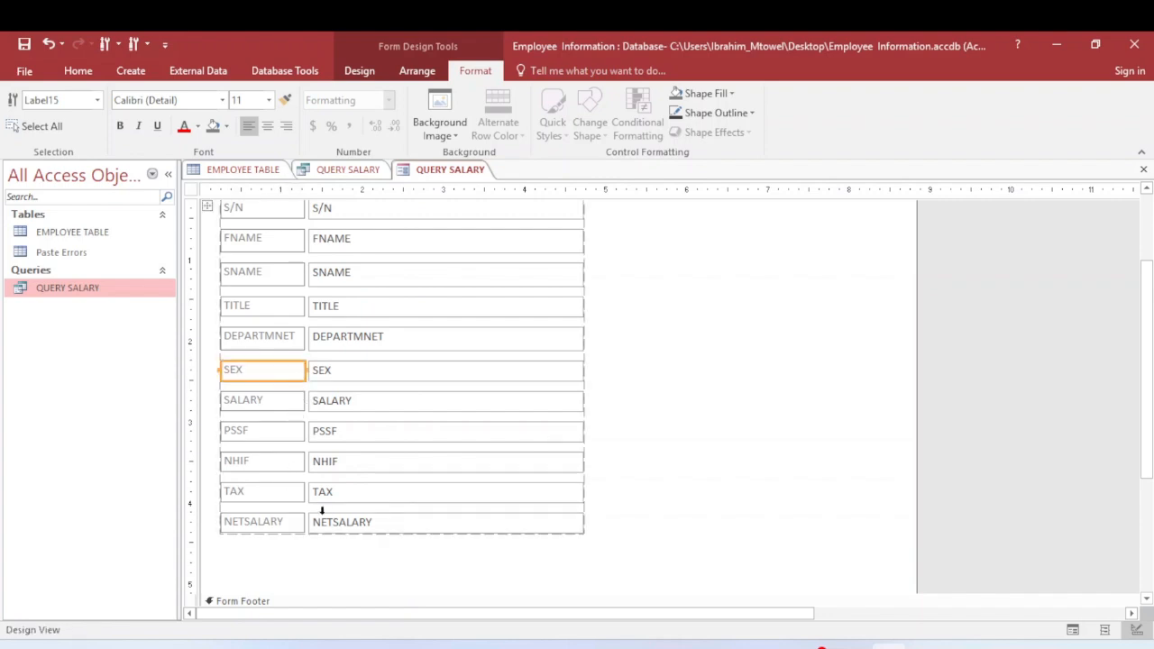
pyautogui.scroll(2, 726, 402)
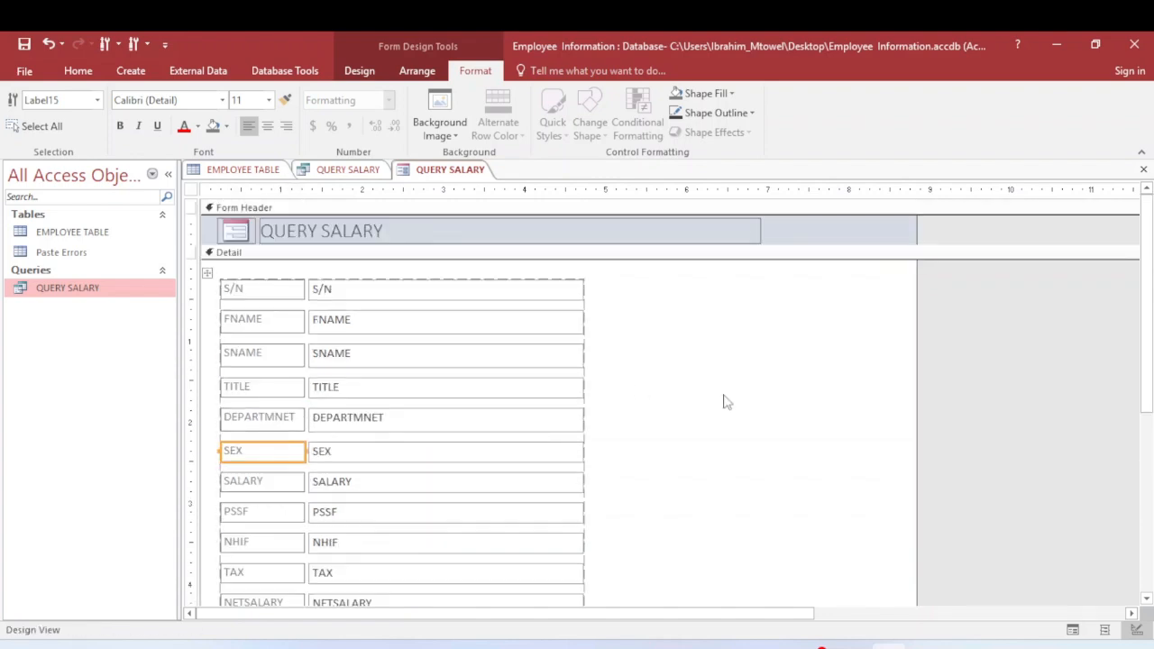
pyautogui.scroll(-2, 727, 402)
pyautogui.click(724, 403)
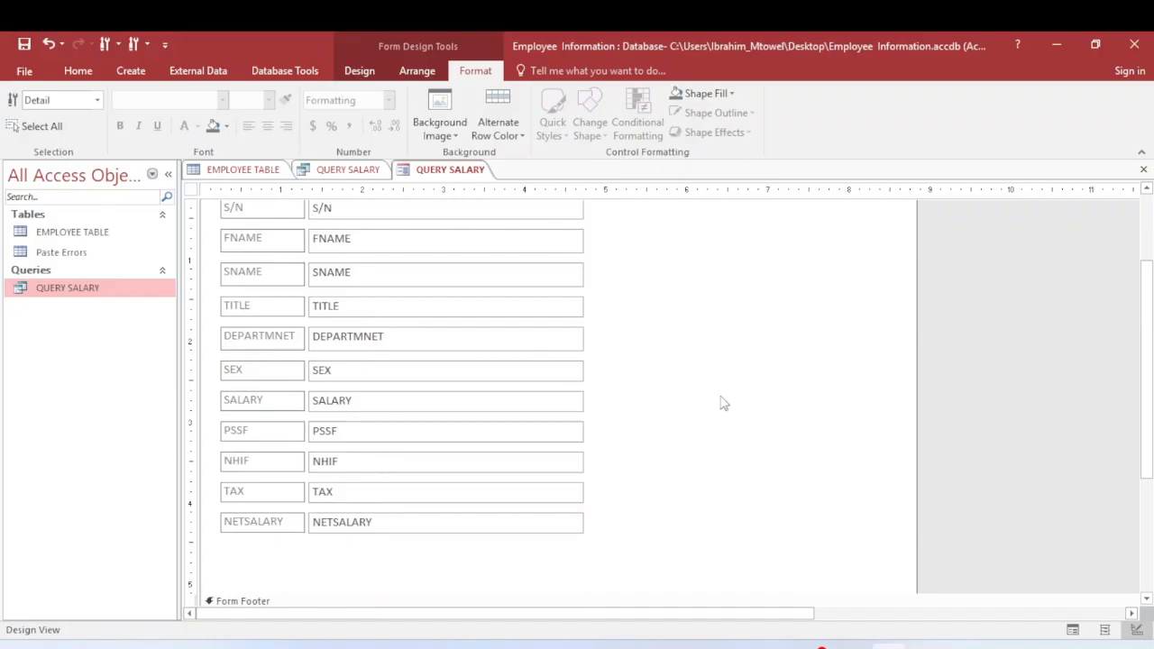
pyautogui.scroll(2, 721, 403)
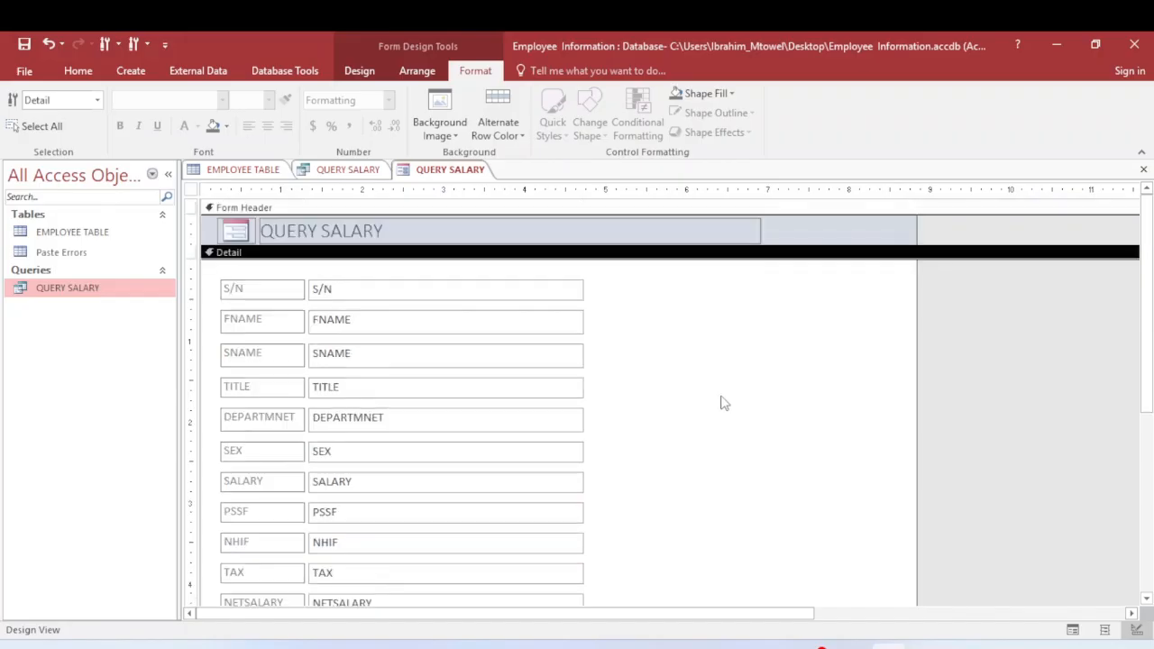
# Give all form controls a Shadowed special effect
pyautogui.hotkey('ctrl', 'a')
pyautogui.rightClick(399, 334)
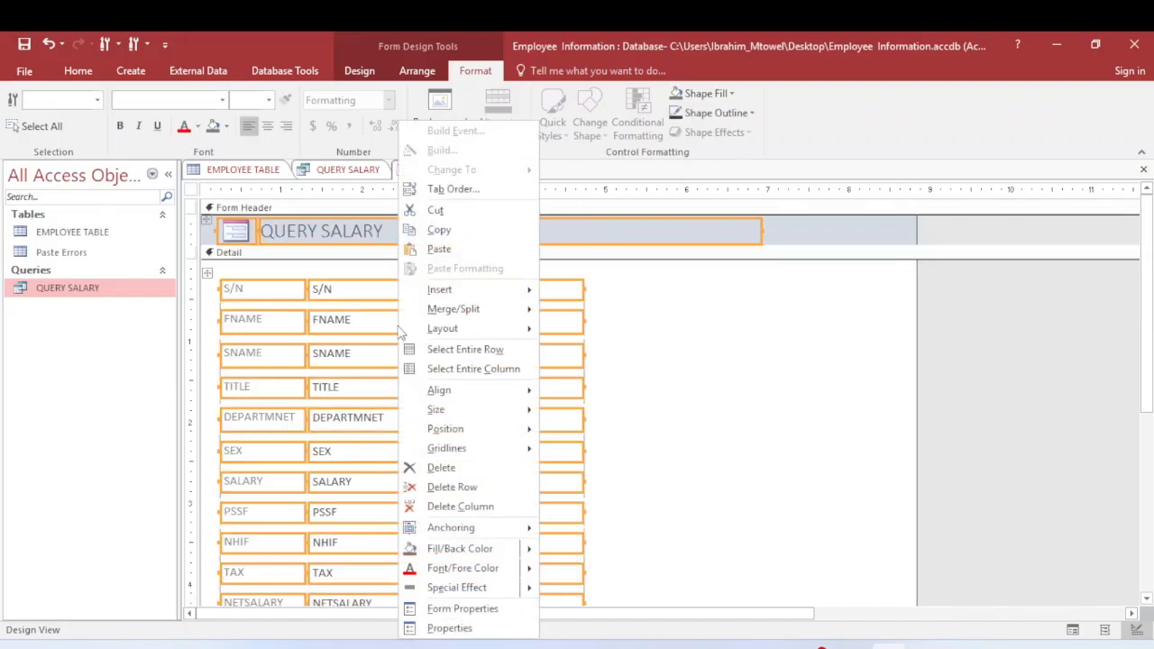
pyautogui.moveTo(511, 591)
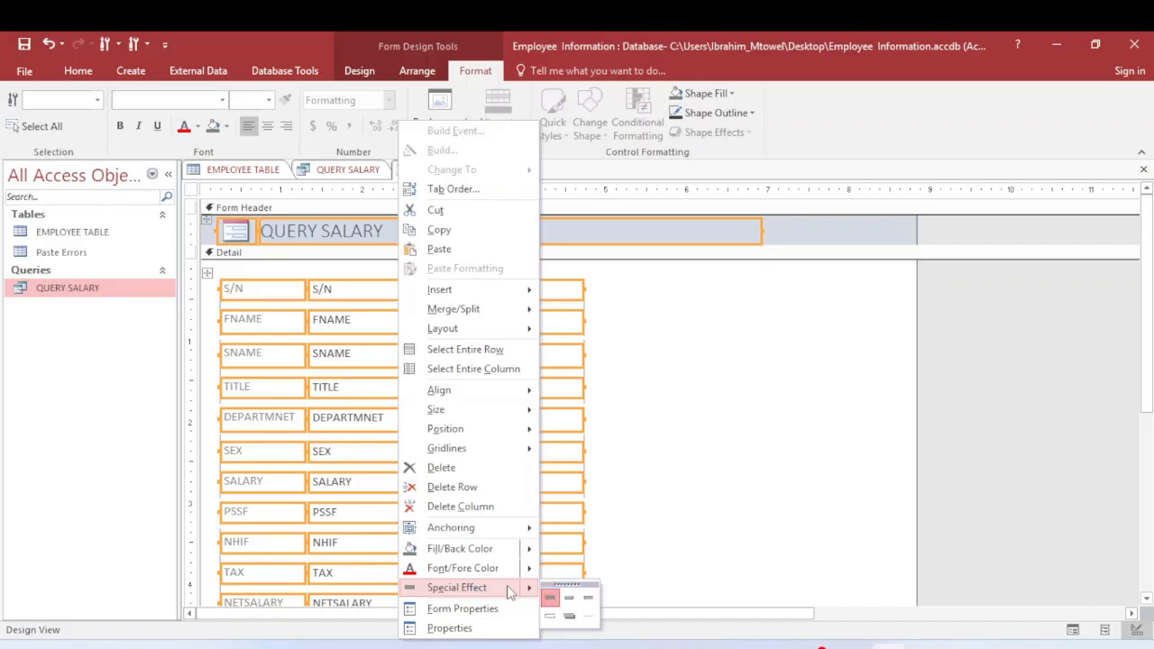
pyautogui.click(569, 616)
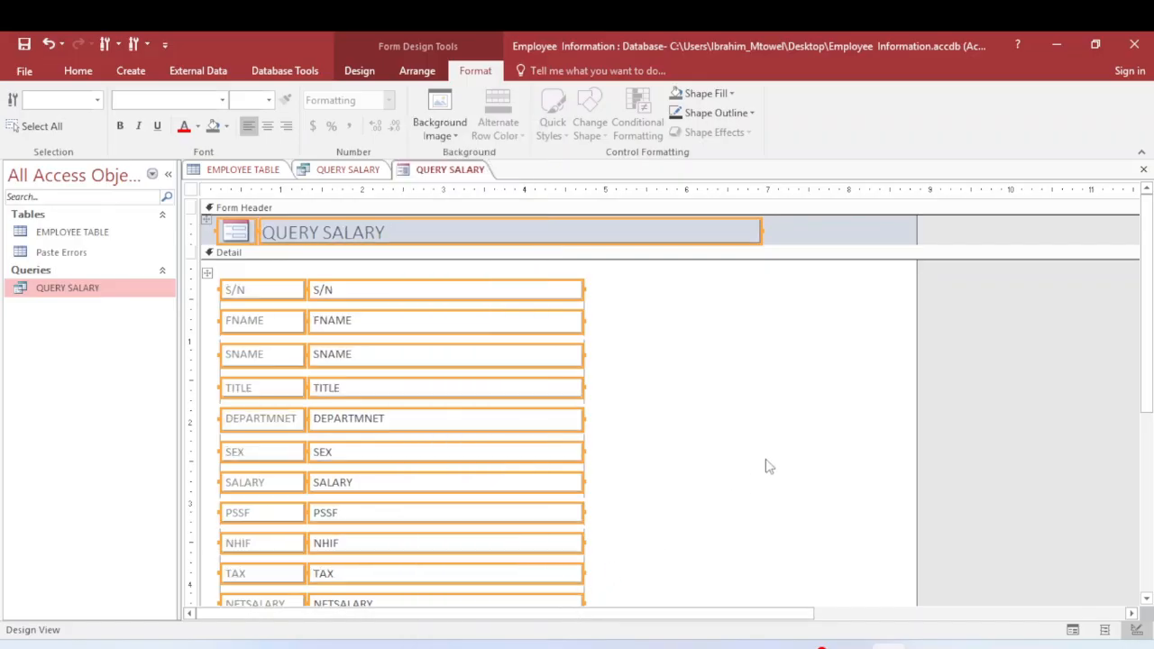
# Set the Detail section's background colour to light blue
pyautogui.click(724, 405)
pyautogui.rightClick(724, 405)
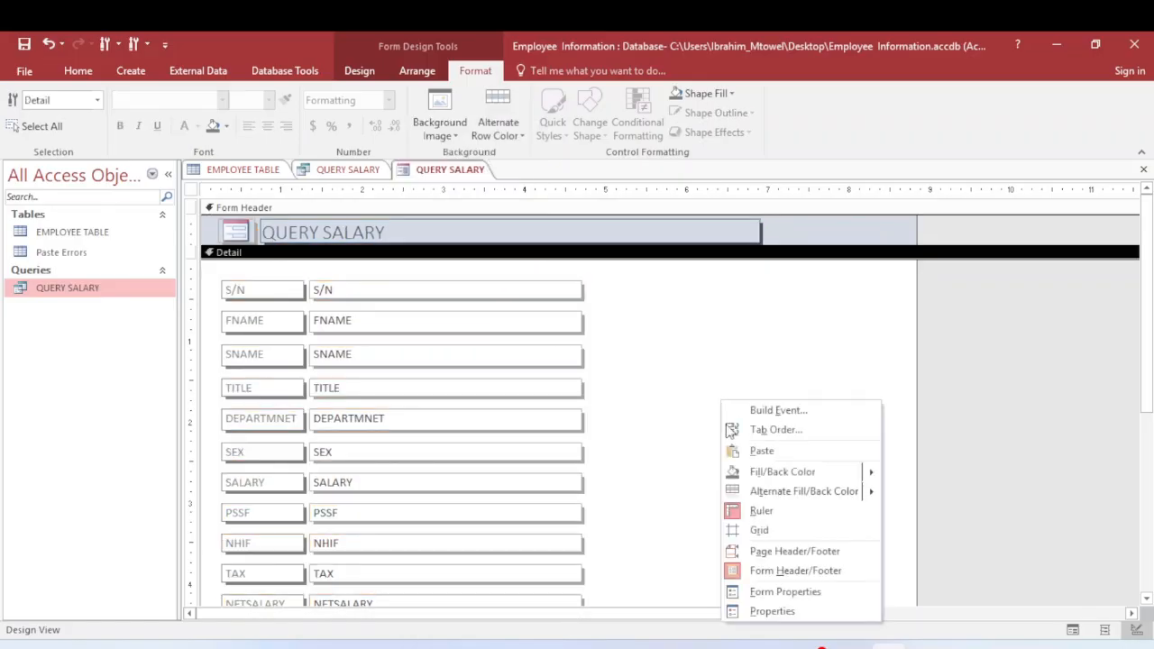
pyautogui.moveTo(816, 471)
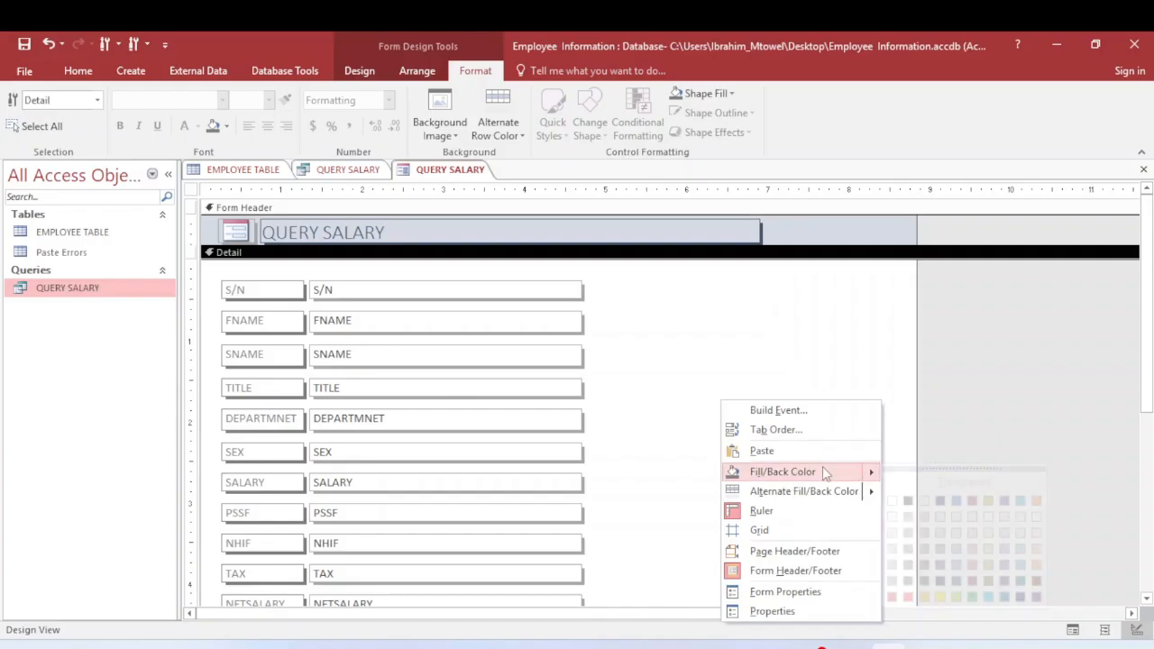
pyautogui.click(908, 500)
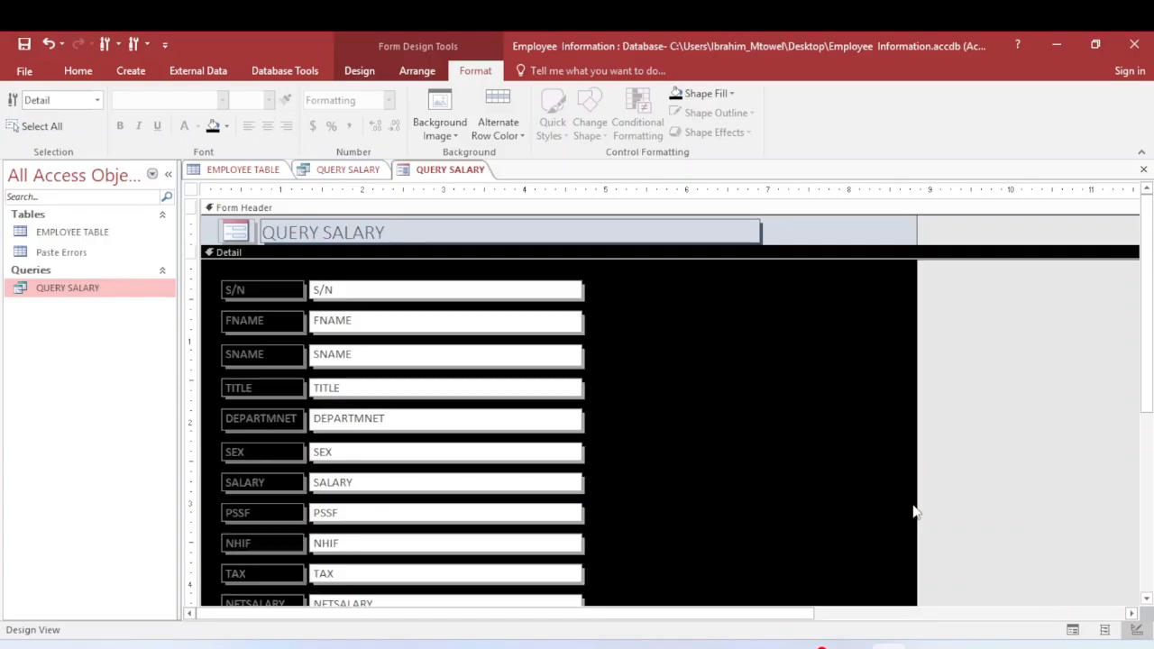
pyautogui.rightClick(752, 352)
pyautogui.moveTo(816, 425)
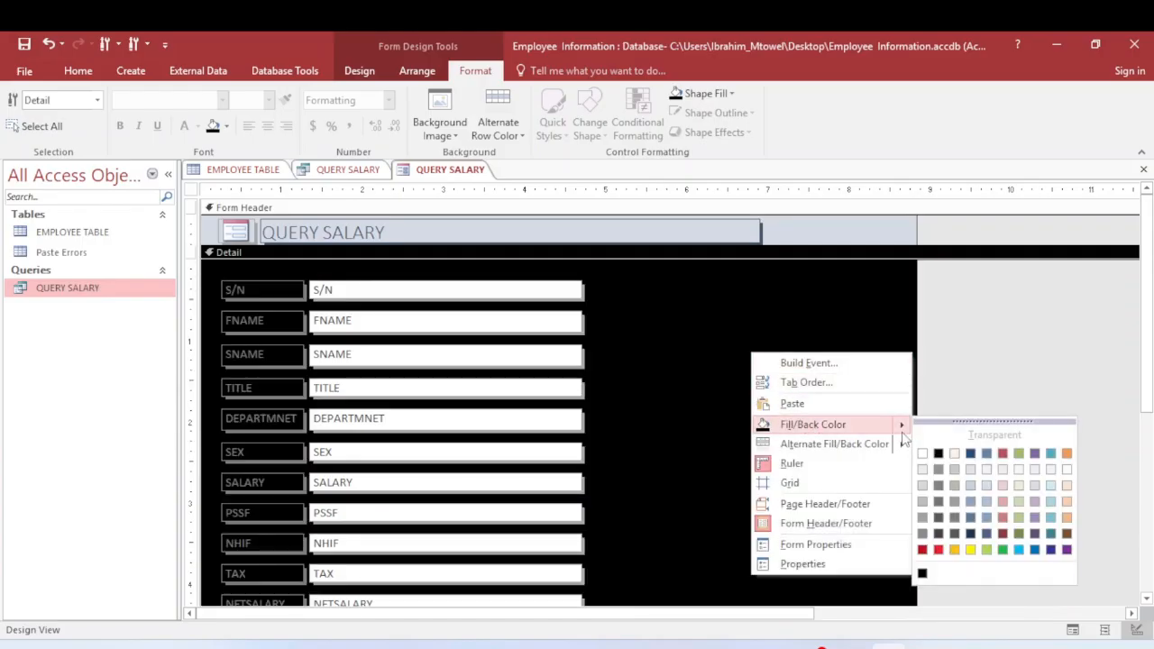
pyautogui.click(955, 533)
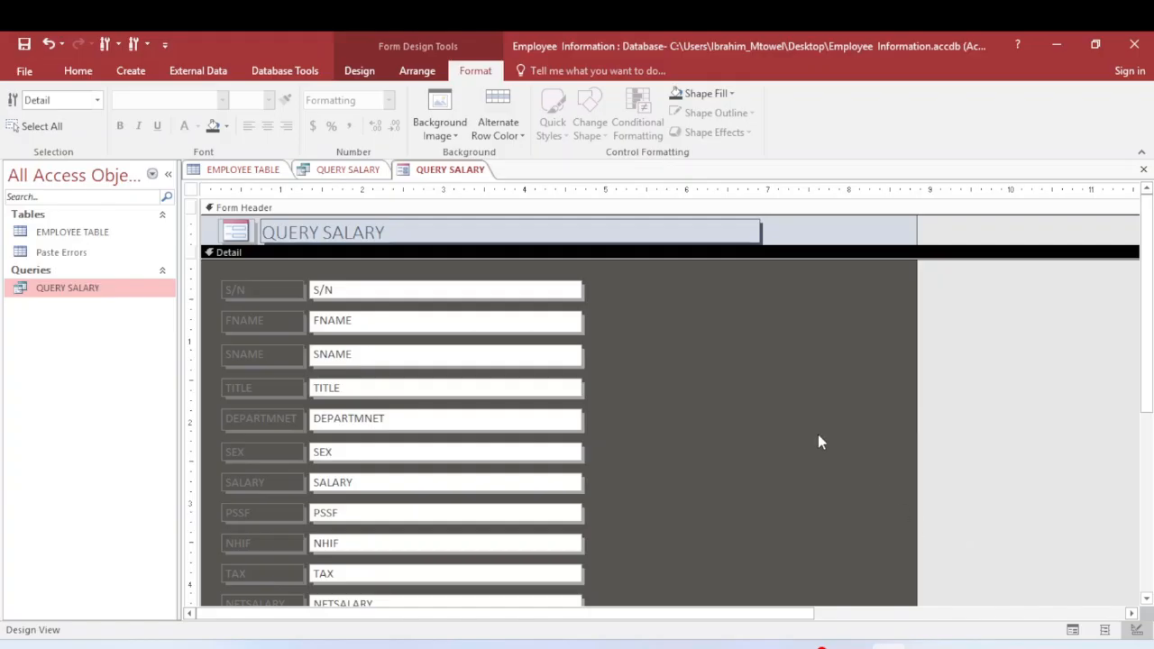
pyautogui.rightClick(668, 328)
pyautogui.moveTo(732, 397)
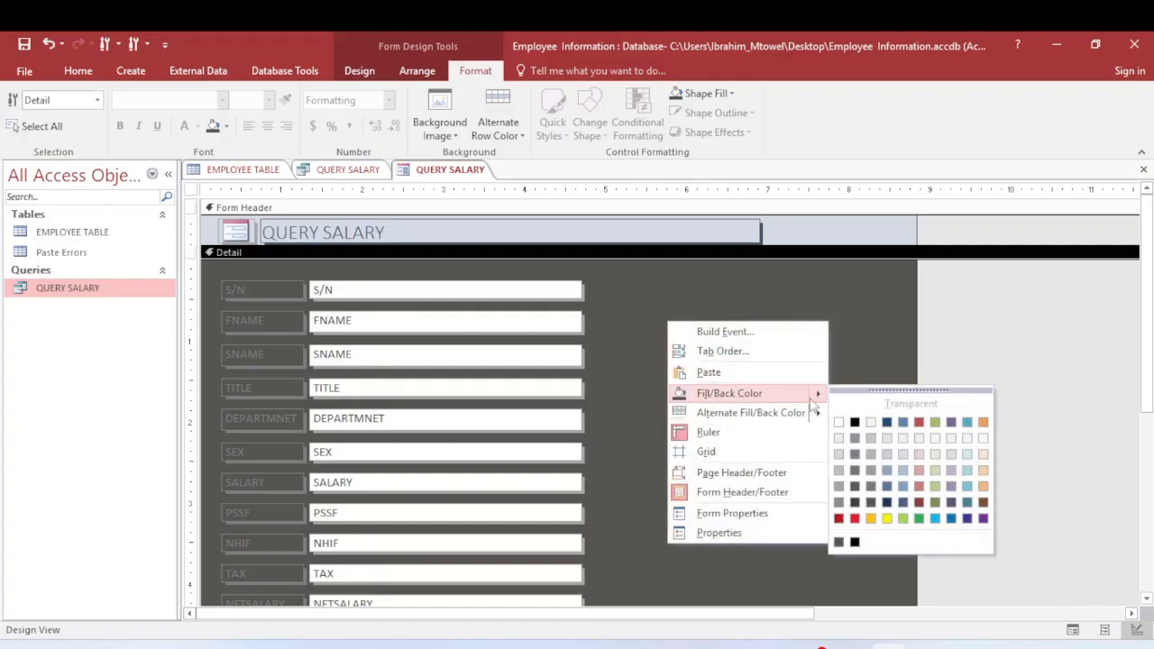
pyautogui.click(903, 486)
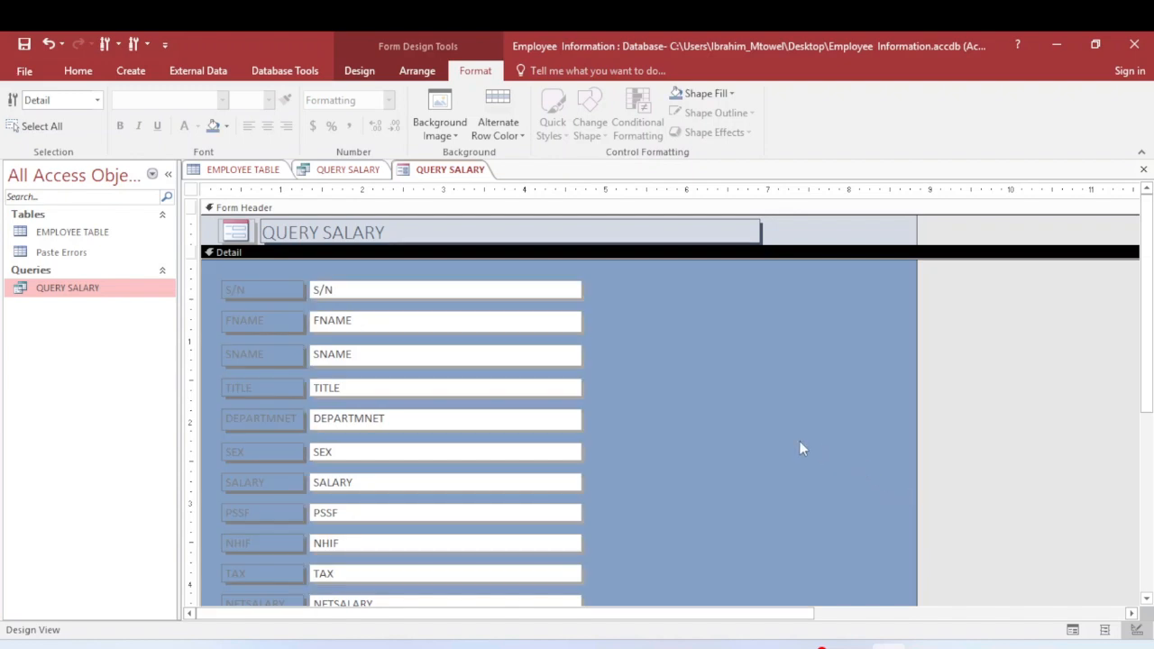
pyautogui.hotkey('ctrl', 'a')
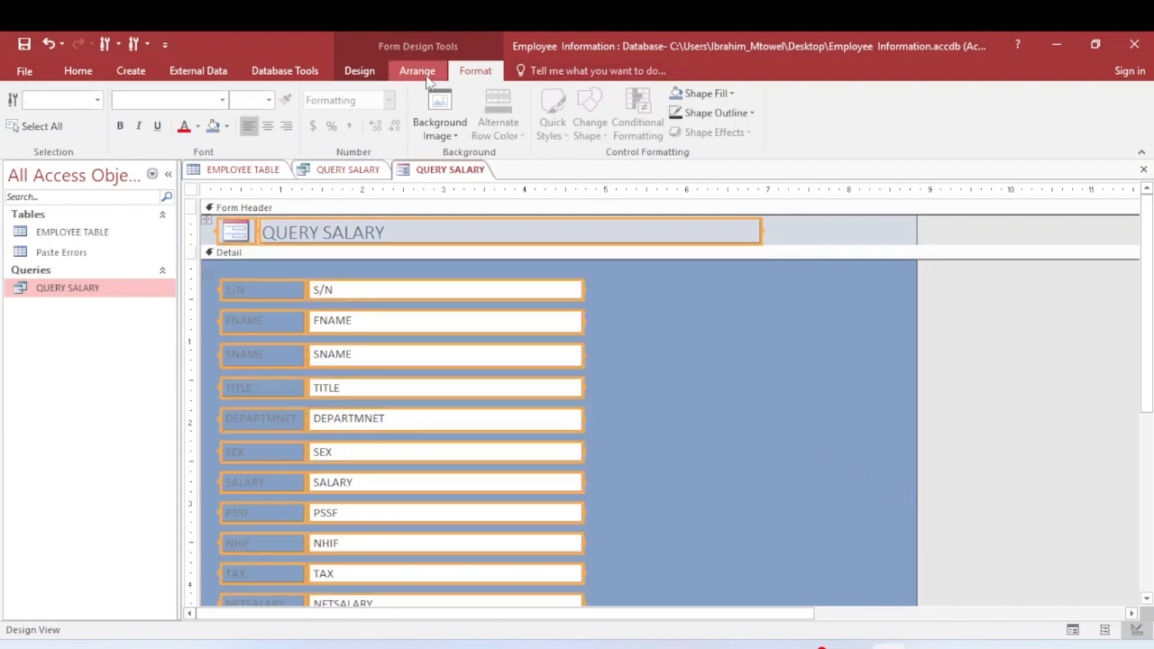
# Make the selected controls' text bold and black
pyautogui.click(364, 73)
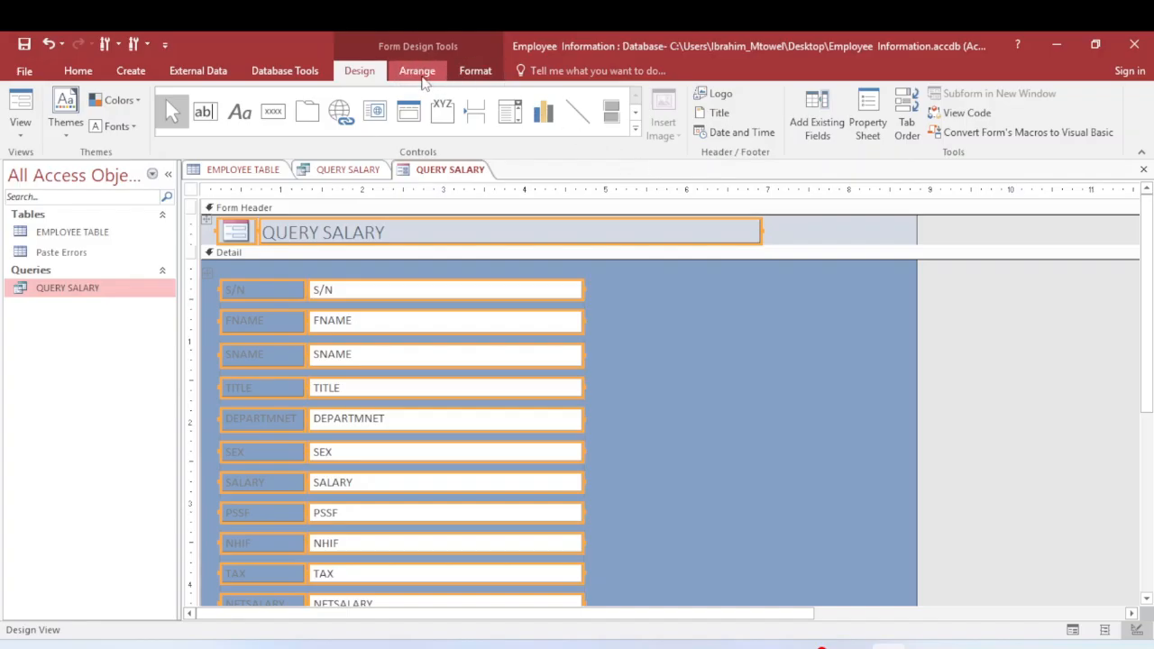
pyautogui.click(80, 74)
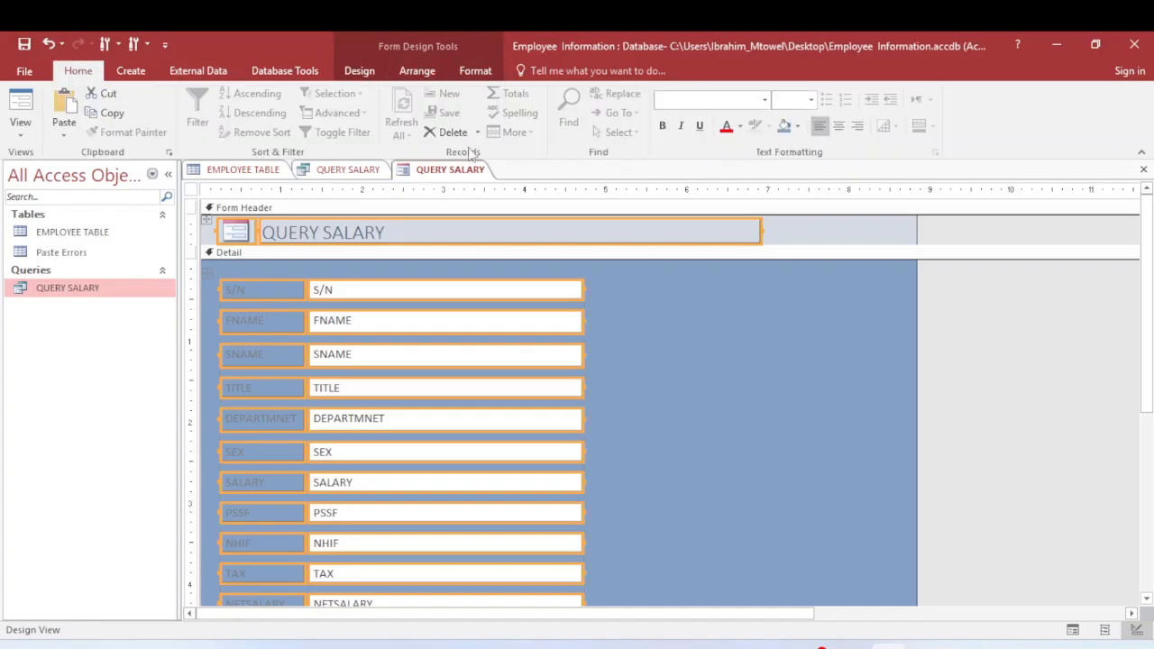
pyautogui.click(729, 130)
pyautogui.click(661, 125)
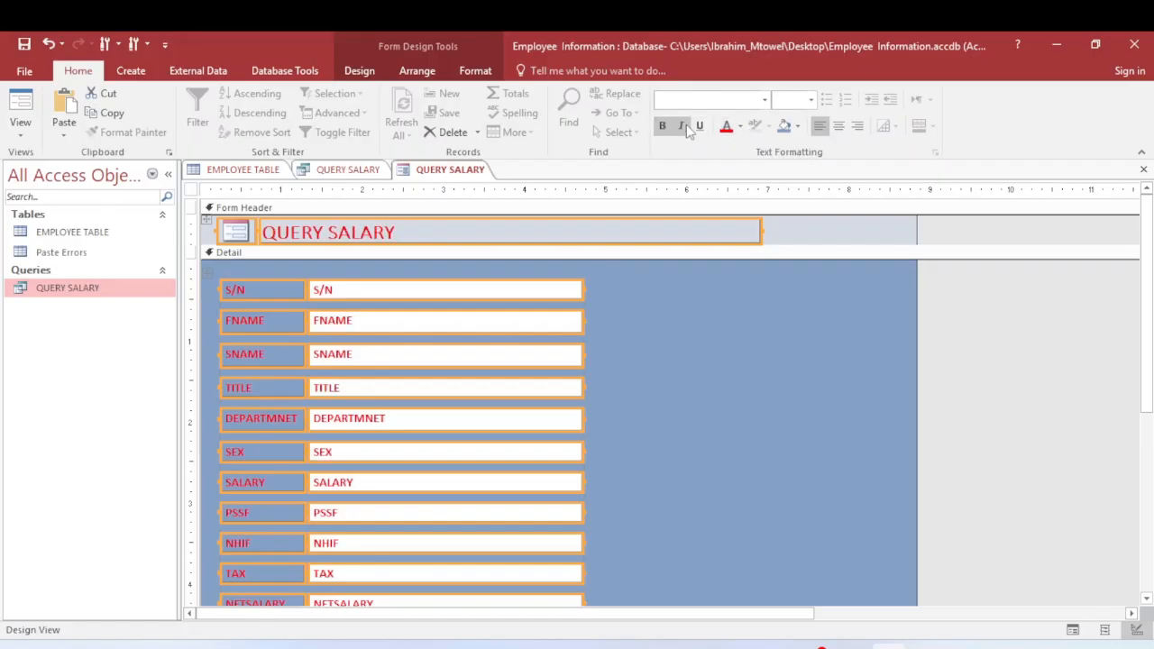
pyautogui.click(739, 128)
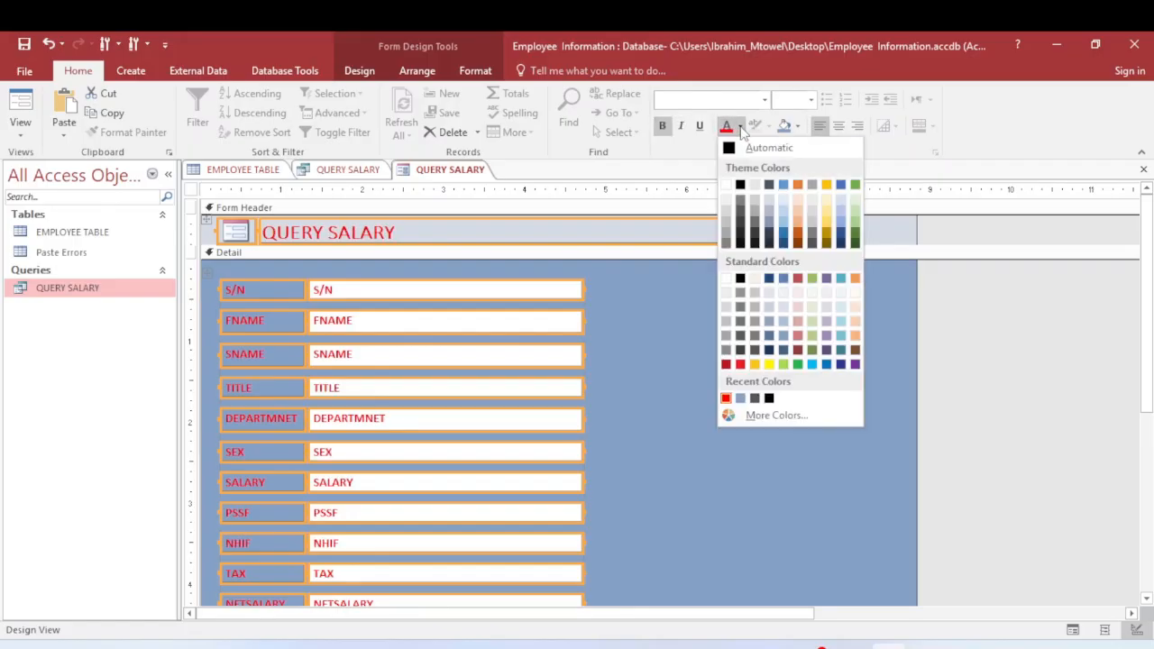
pyautogui.click(770, 365)
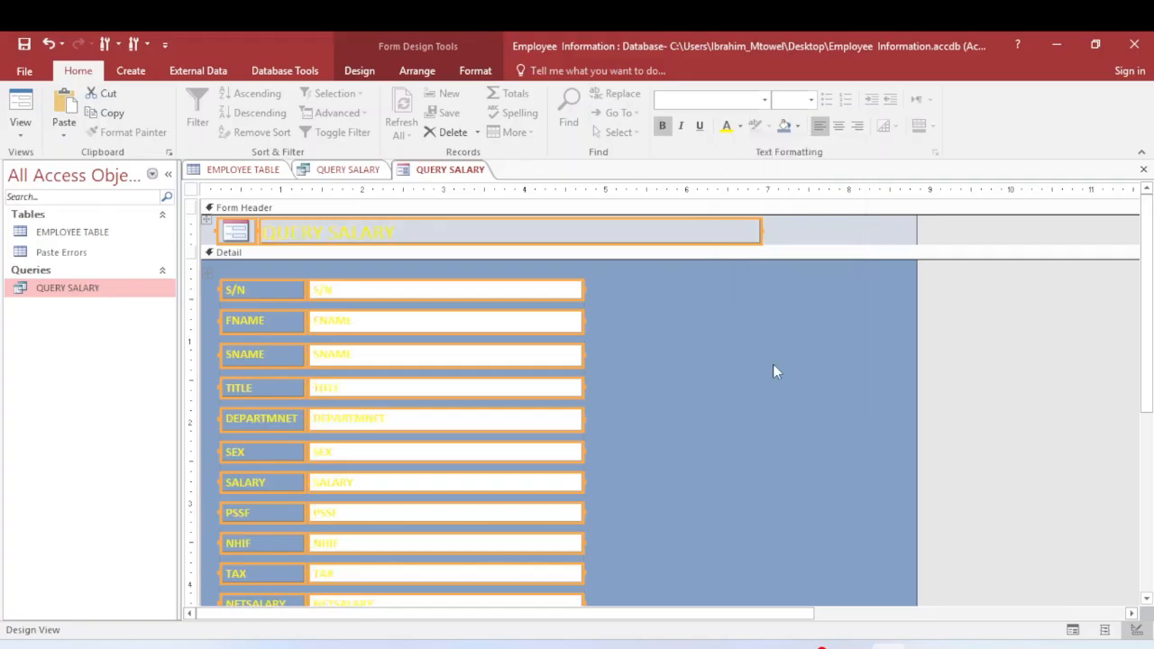
pyautogui.click(740, 127)
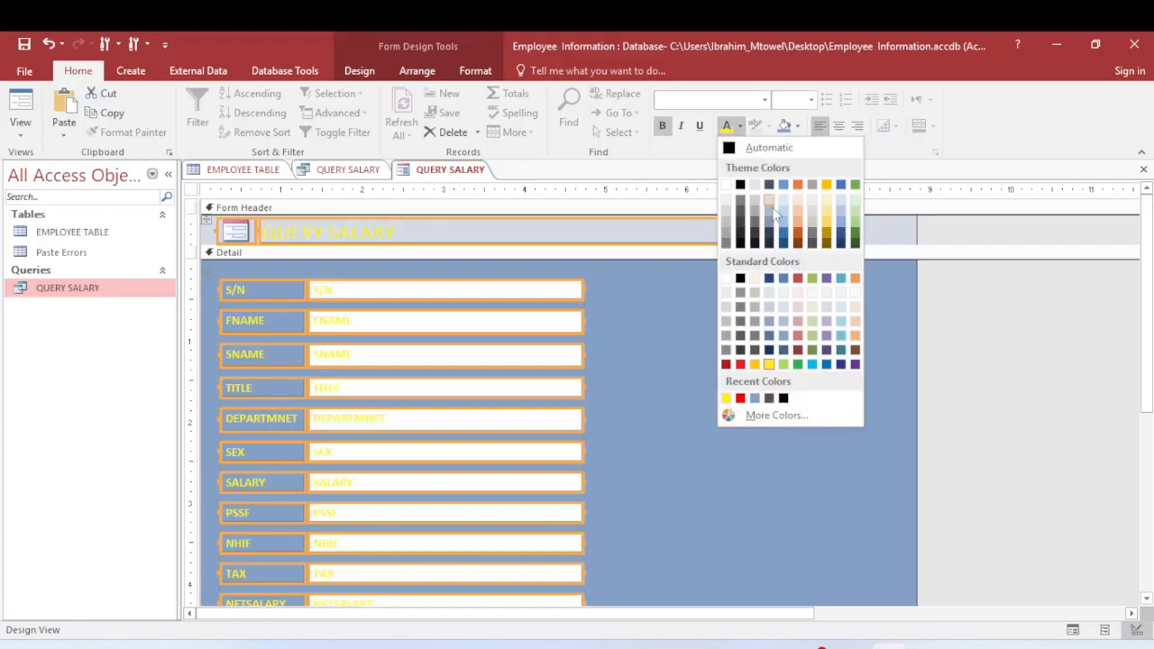
pyautogui.click(725, 350)
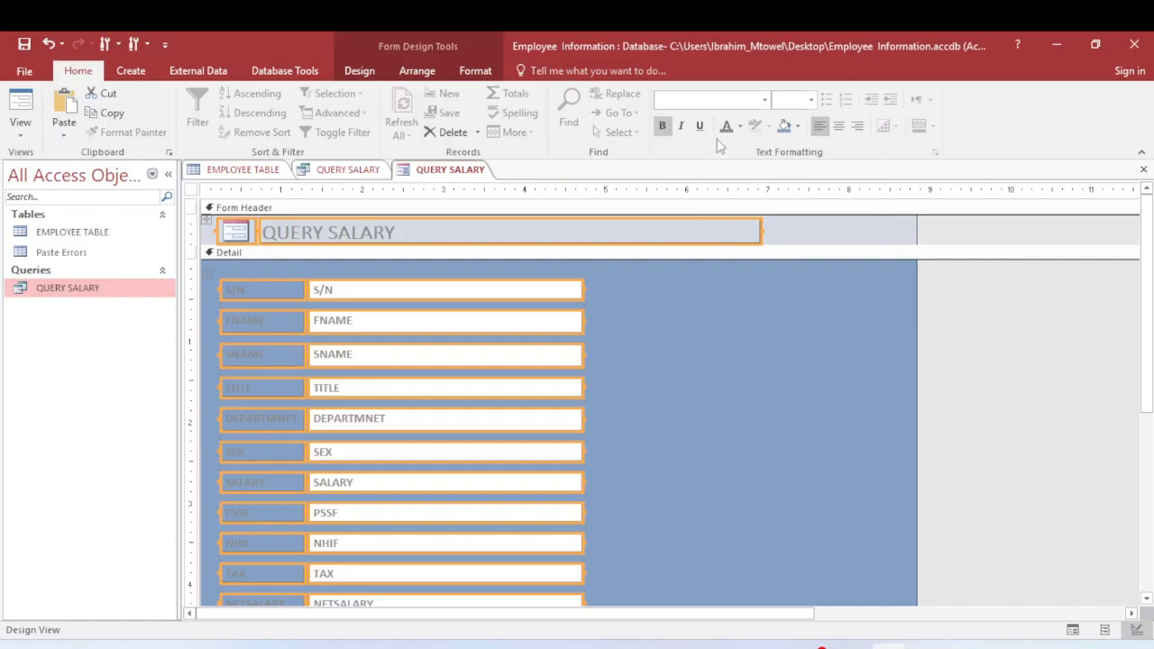
pyautogui.click(739, 127)
pyautogui.click(740, 184)
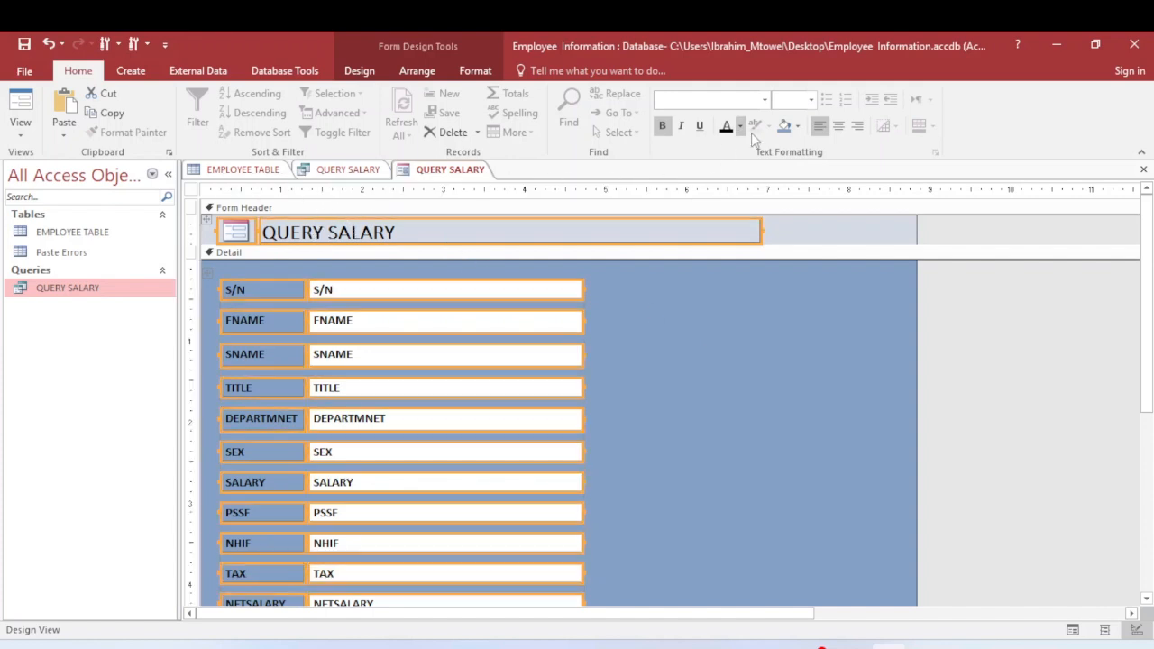
# Centre the text in all labels and text boxes, then clear the selection
pyautogui.click(836, 125)
pyautogui.click(671, 365)
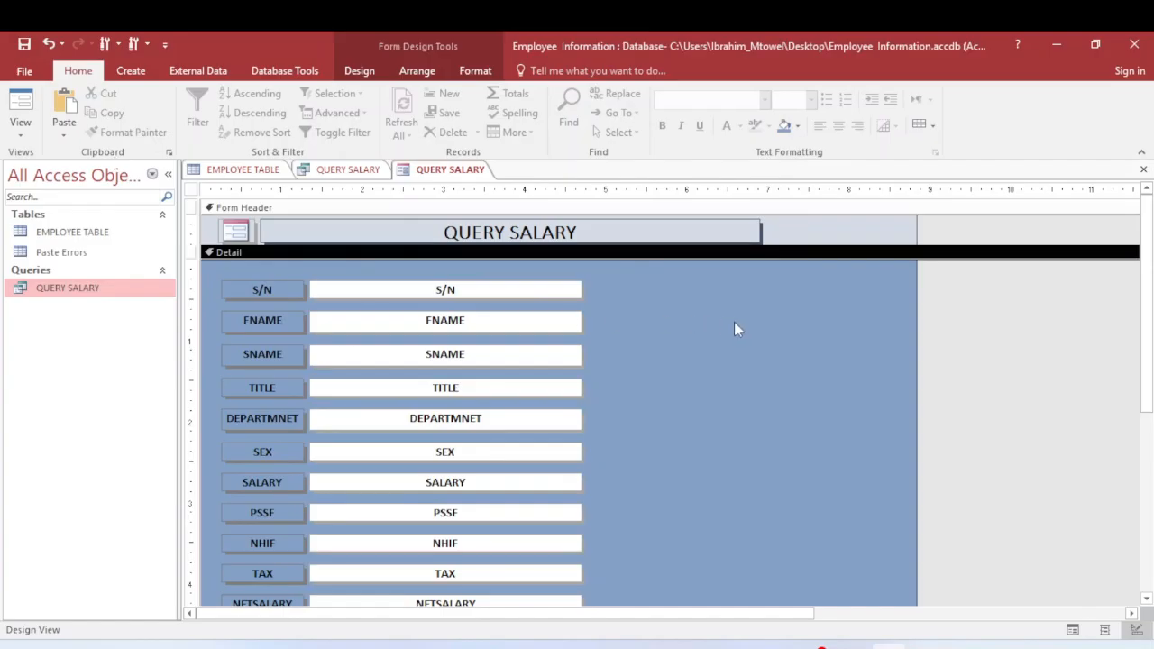
pyautogui.scroll(-2, 680, 318)
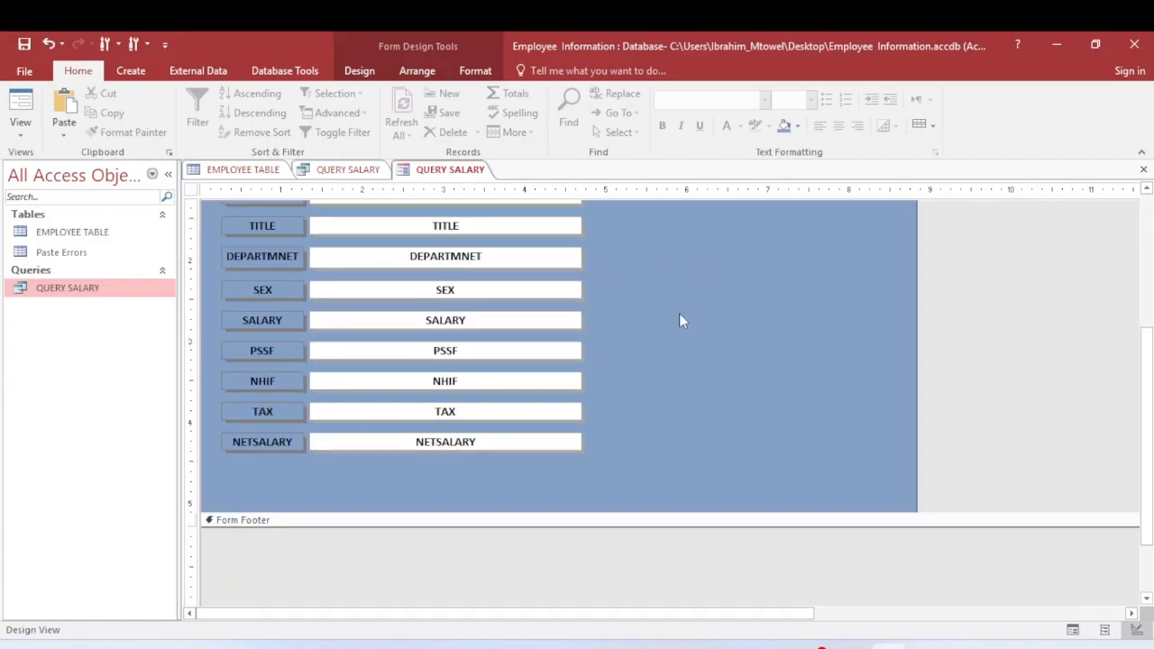
pyautogui.scroll(1, 681, 321)
pyautogui.scroll(1, 681, 321)
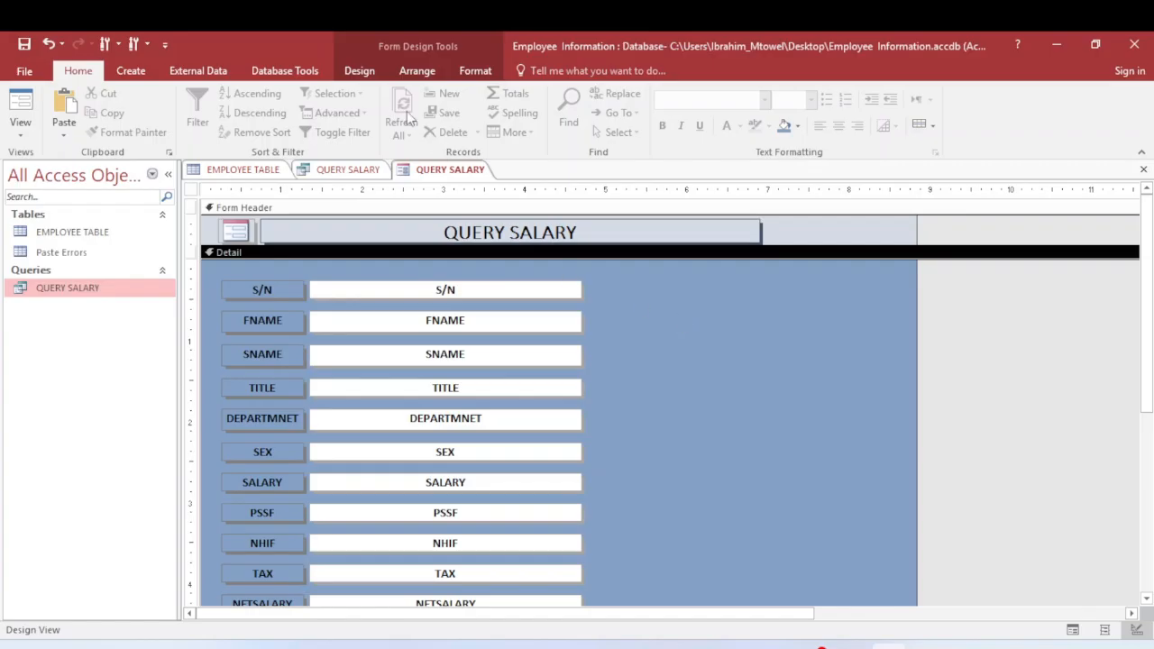
# Add a text command button, Next Record, that goes to the next record
pyautogui.click(359, 70)
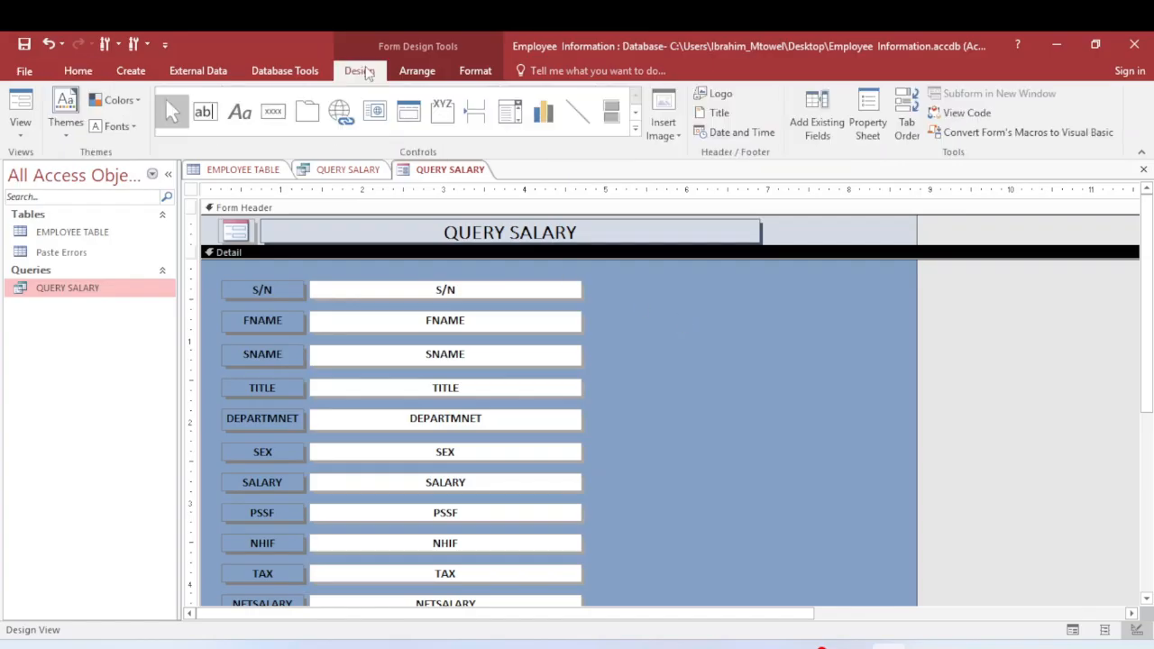
pyautogui.click(274, 114)
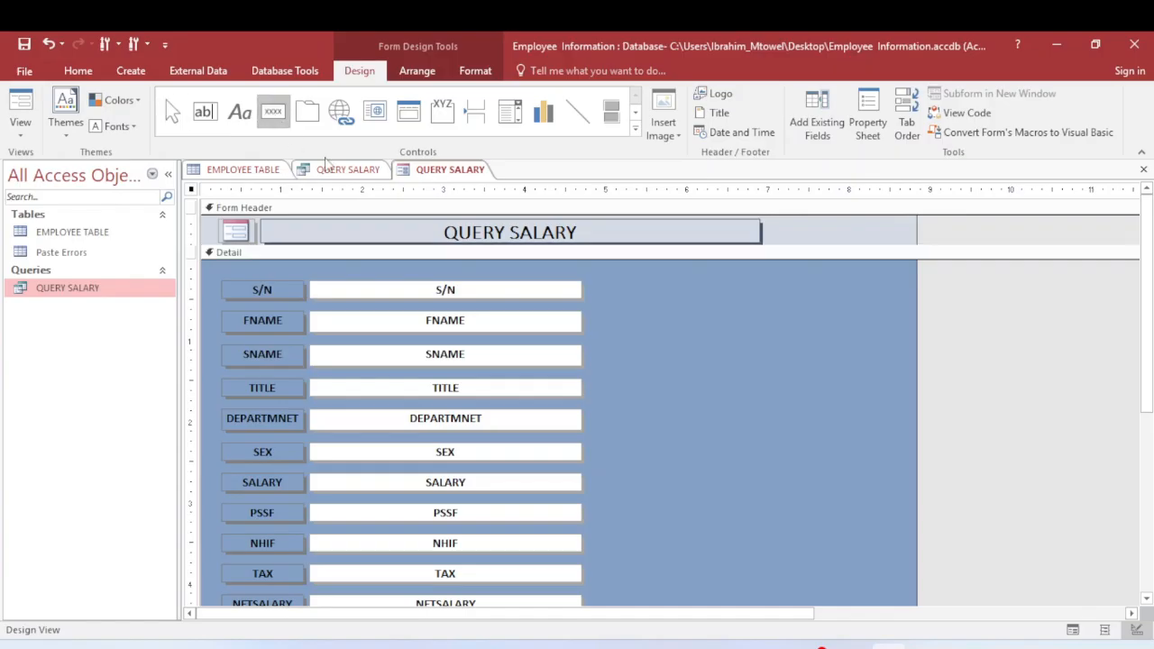
pyautogui.click(620, 298)
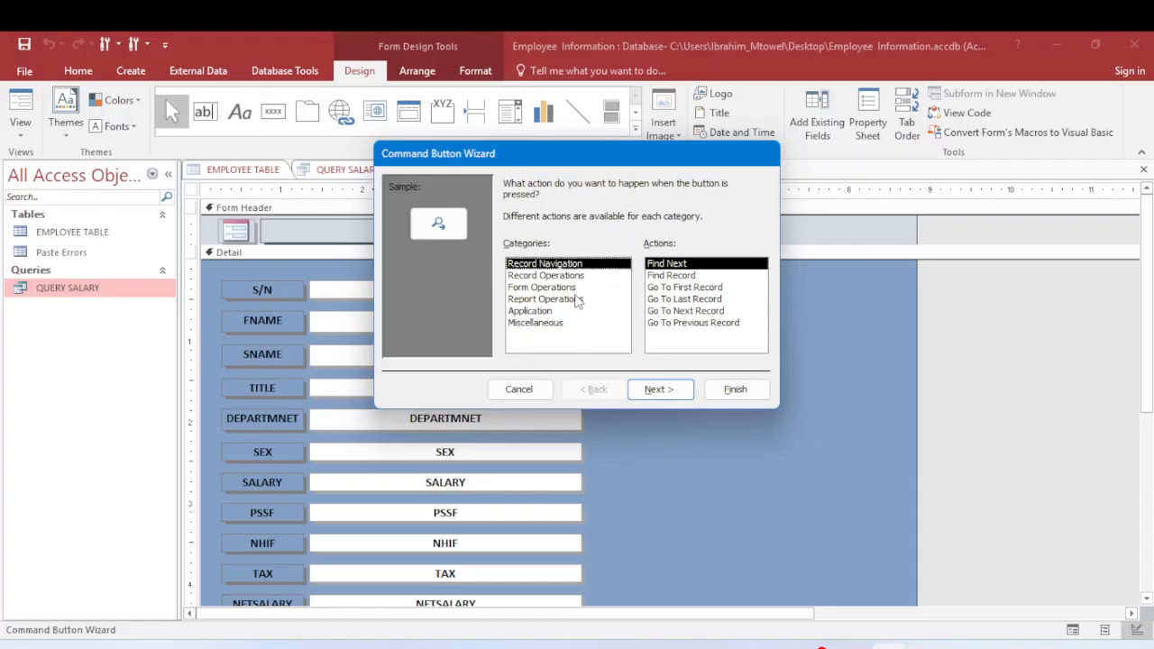
pyautogui.click(717, 311)
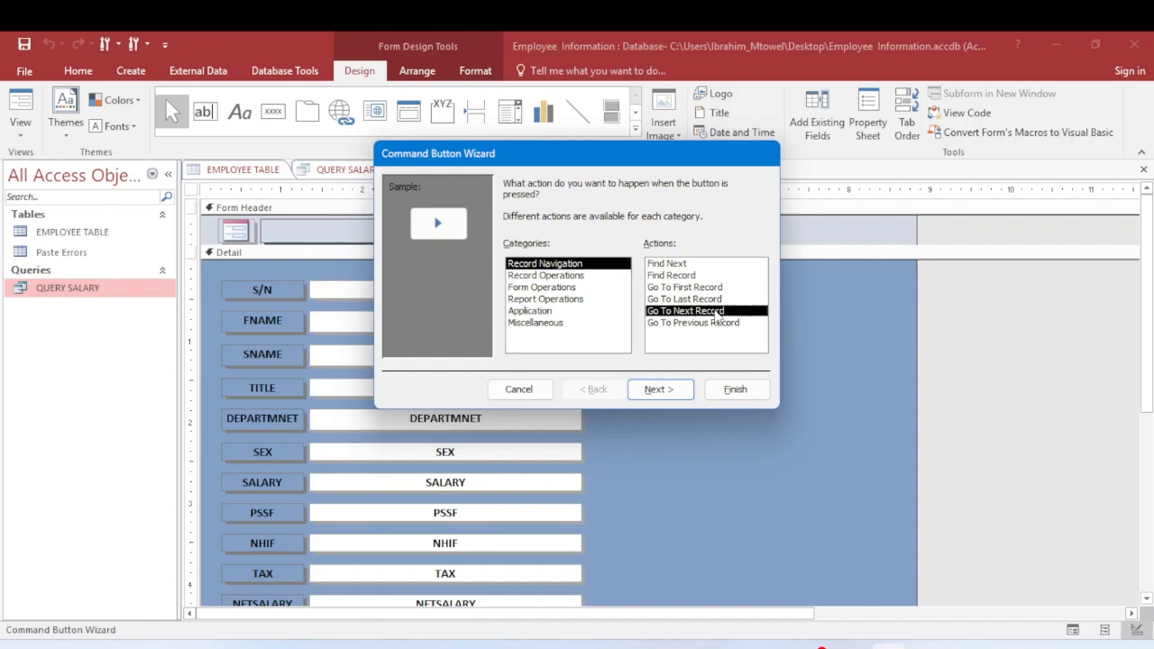
pyautogui.click(670, 396)
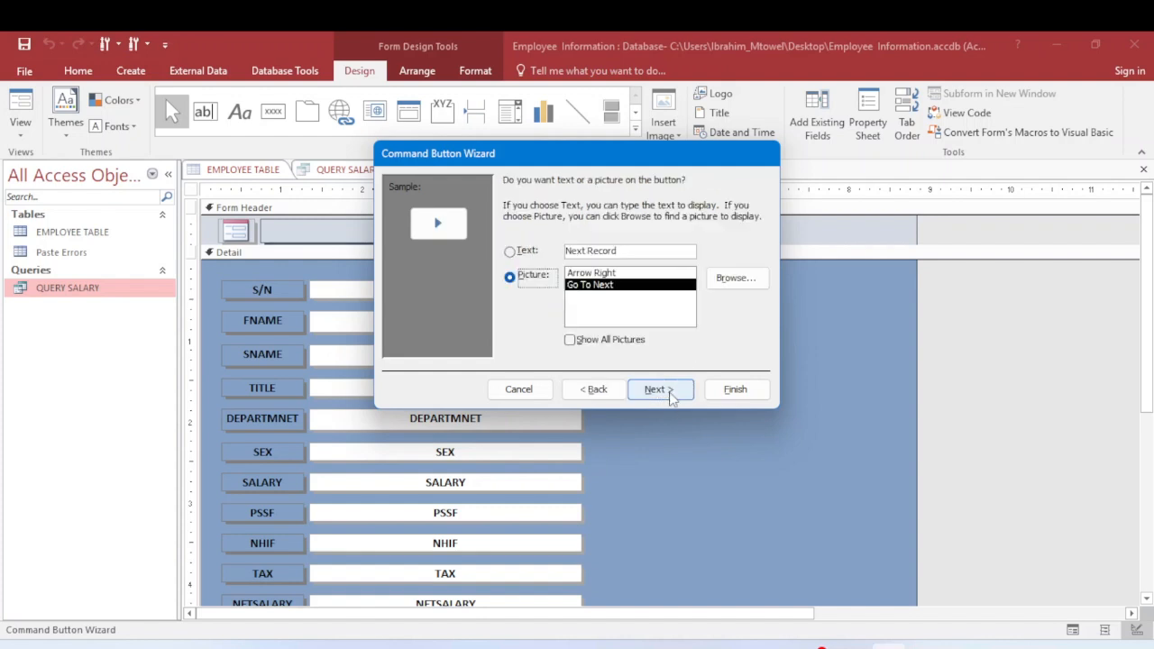
pyautogui.click(523, 252)
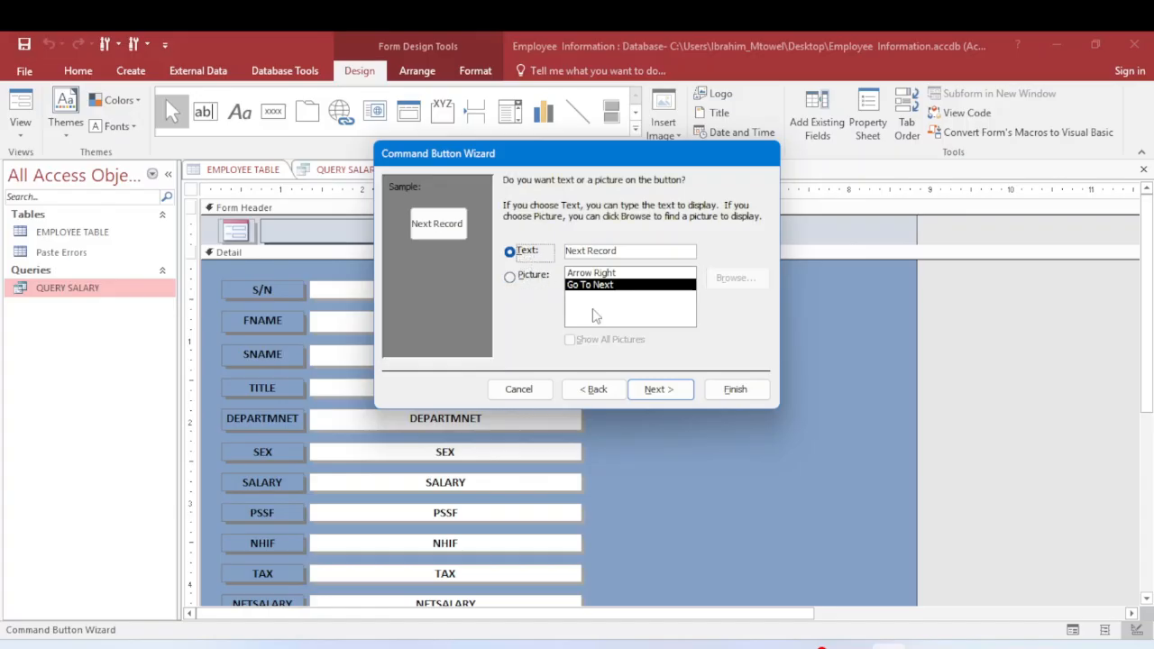
pyautogui.click(665, 390)
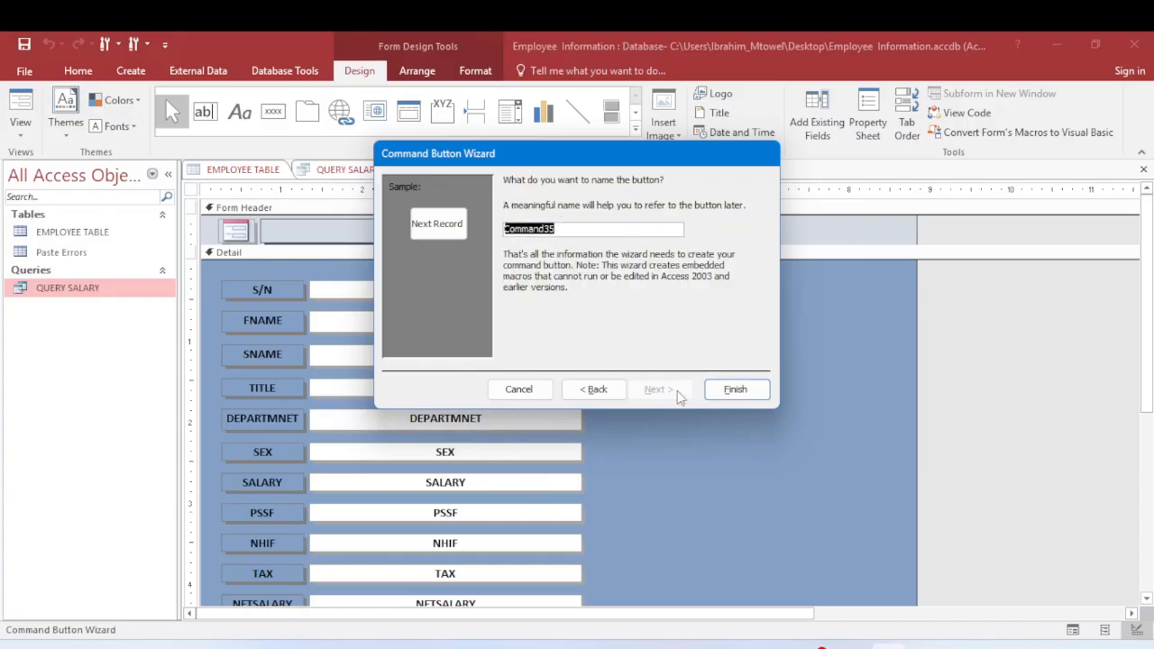
pyautogui.click(728, 389)
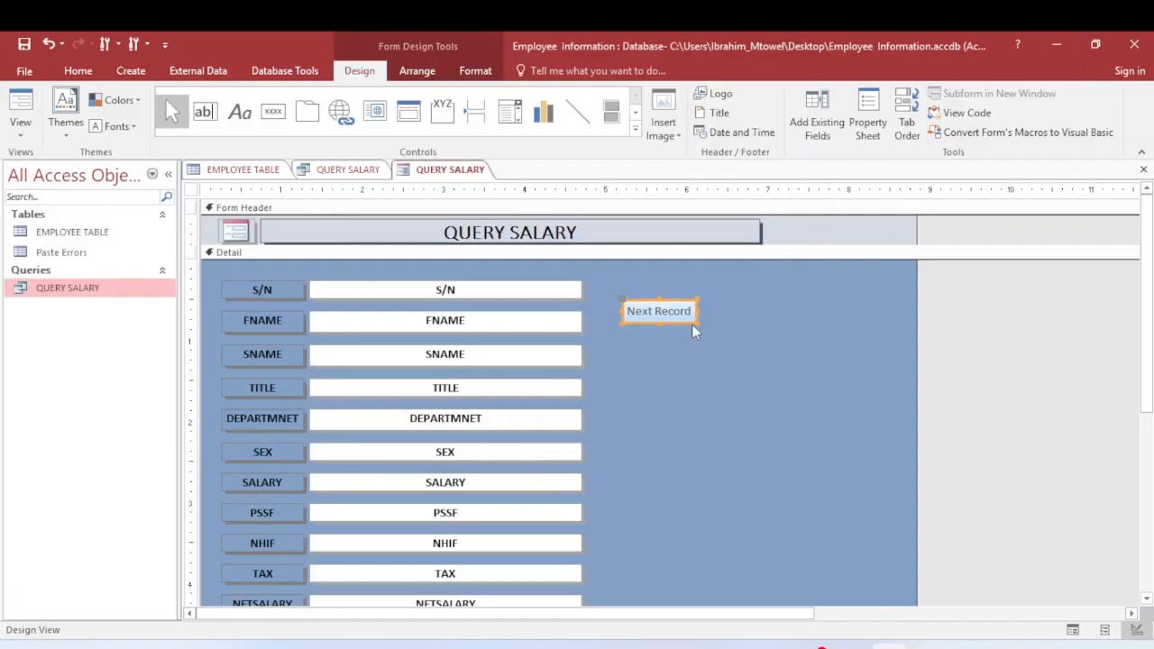
# Add a text command button, Previous Record, that goes to the previous record
pyautogui.click(708, 340)
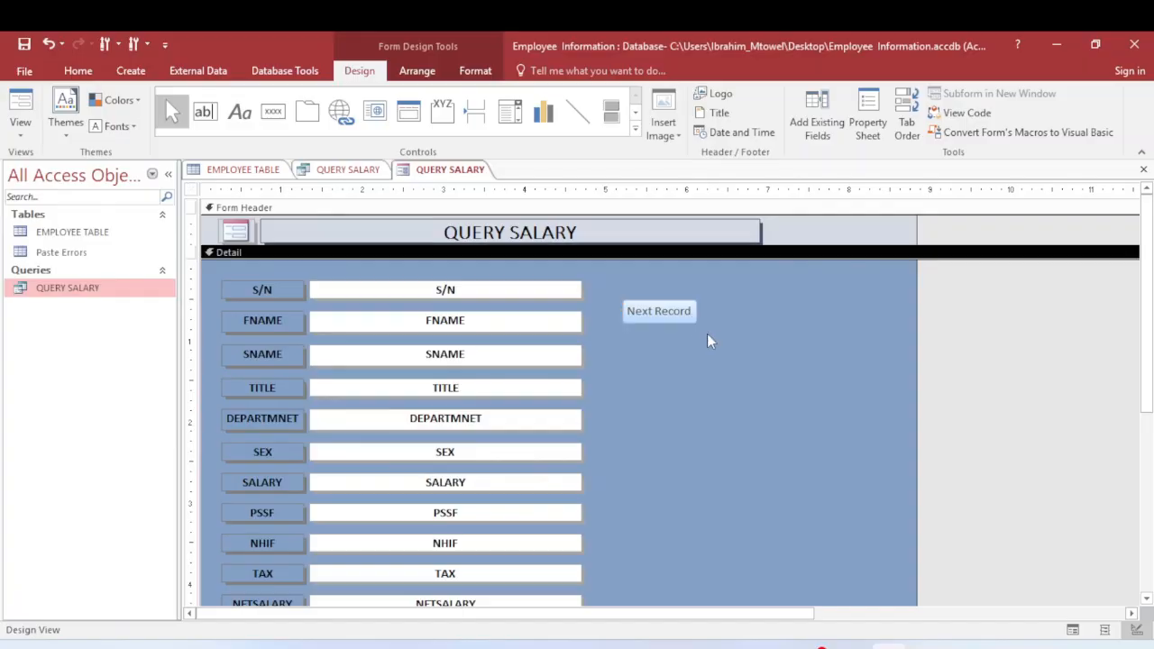
pyautogui.click(273, 111)
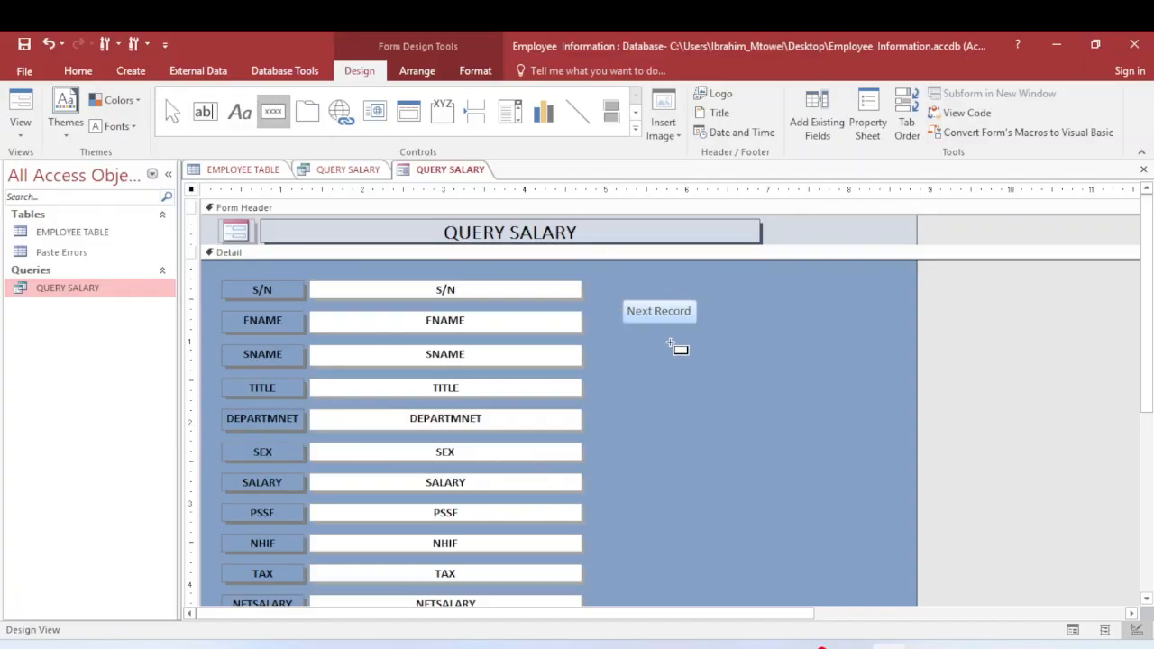
pyautogui.click(643, 343)
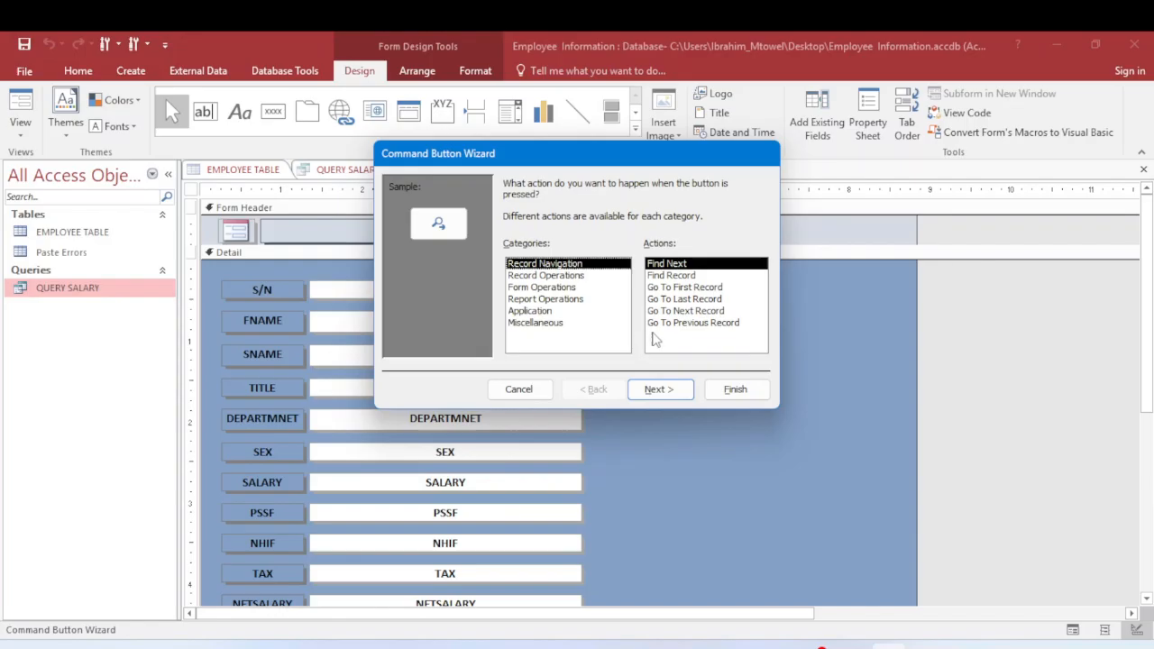
pyautogui.click(673, 325)
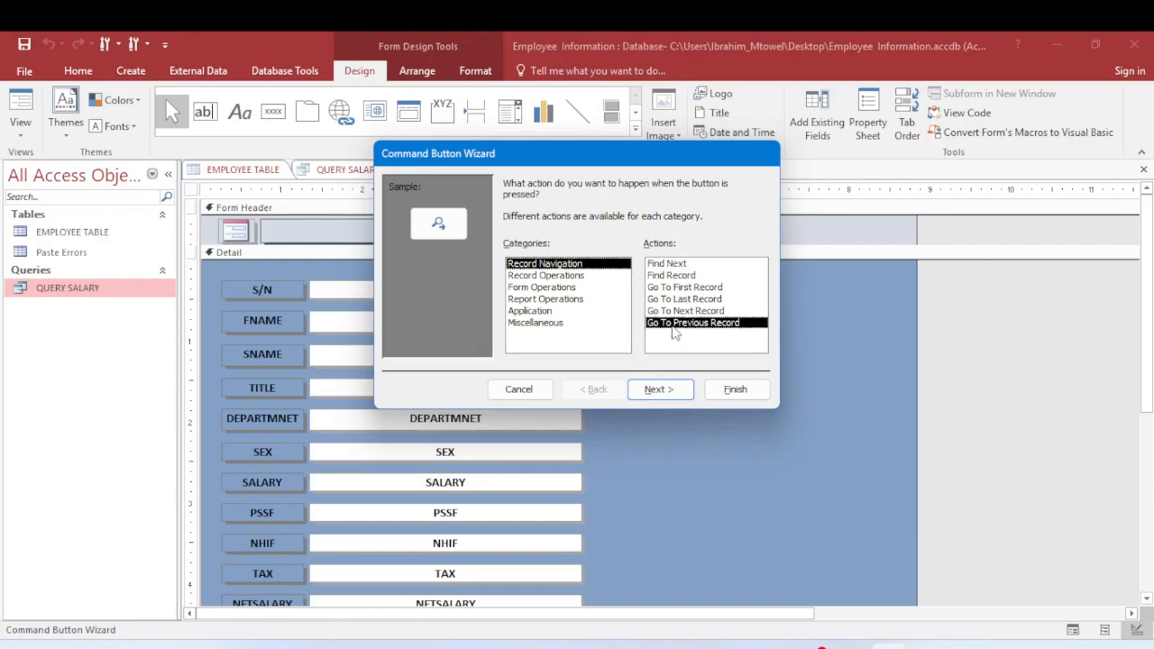
pyautogui.click(668, 388)
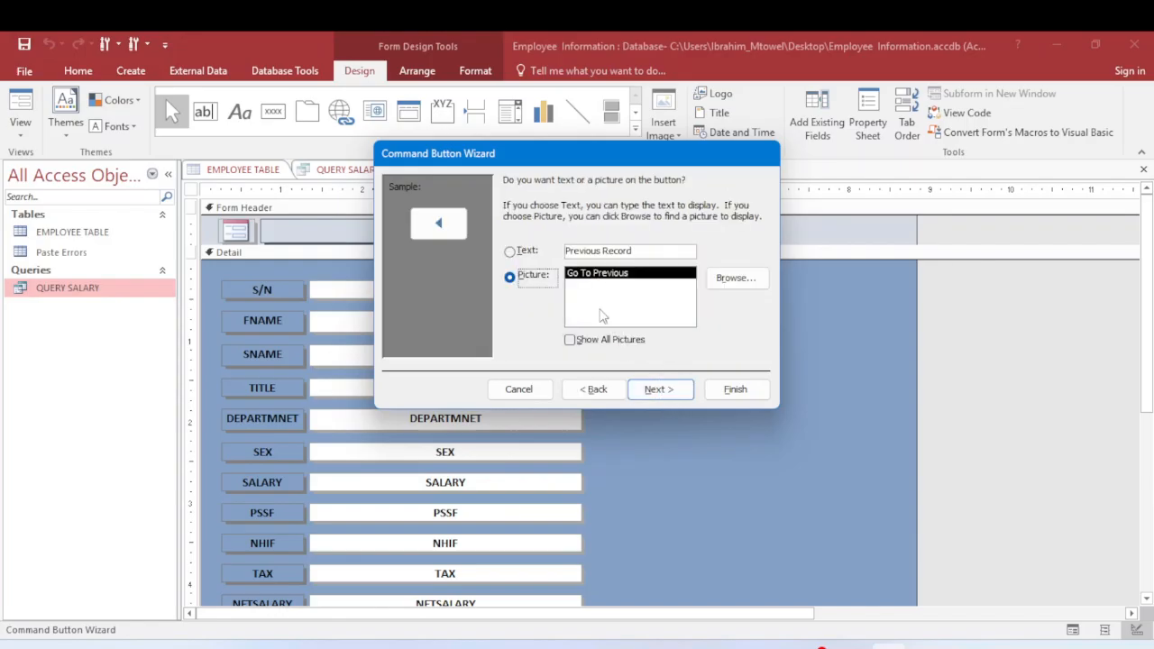
pyautogui.click(530, 253)
pyautogui.click(671, 394)
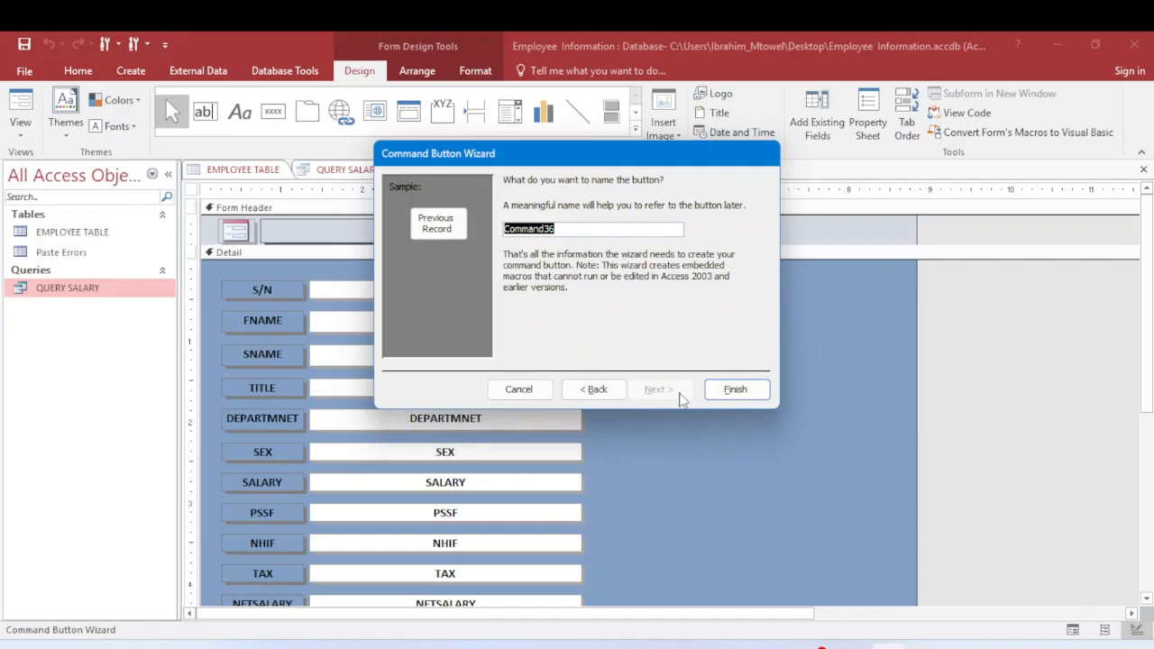
pyautogui.click(734, 389)
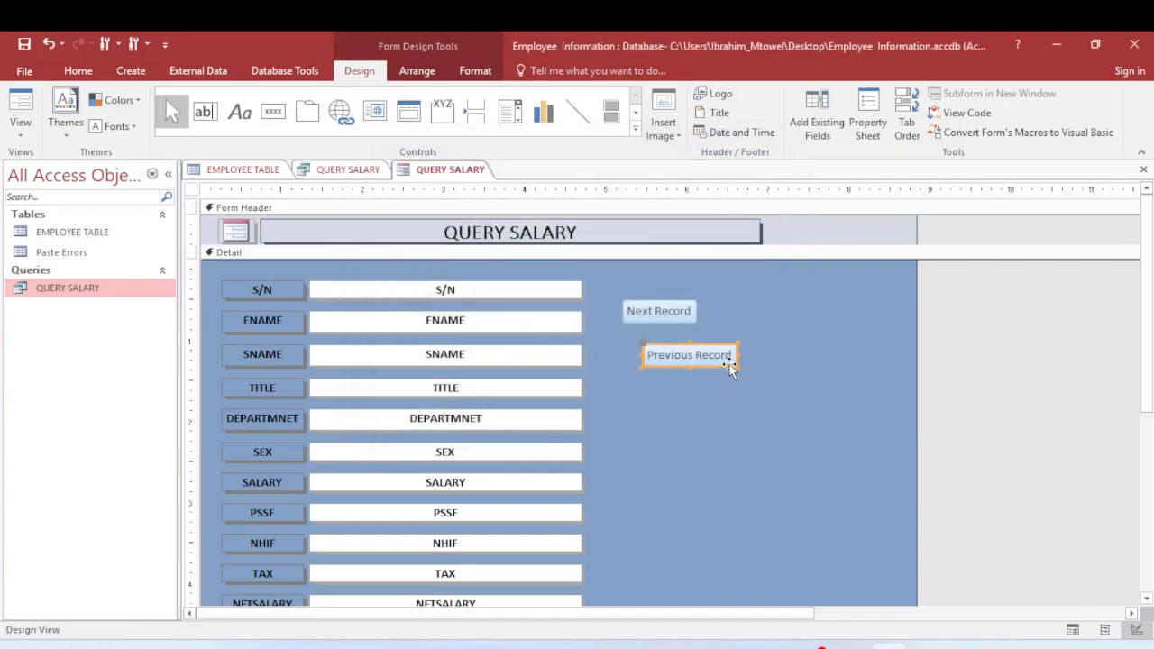
# Move the Previous Record button beneath Next Record and line them up
pyautogui.moveTo(729, 364); pyautogui.dragTo(709, 361)
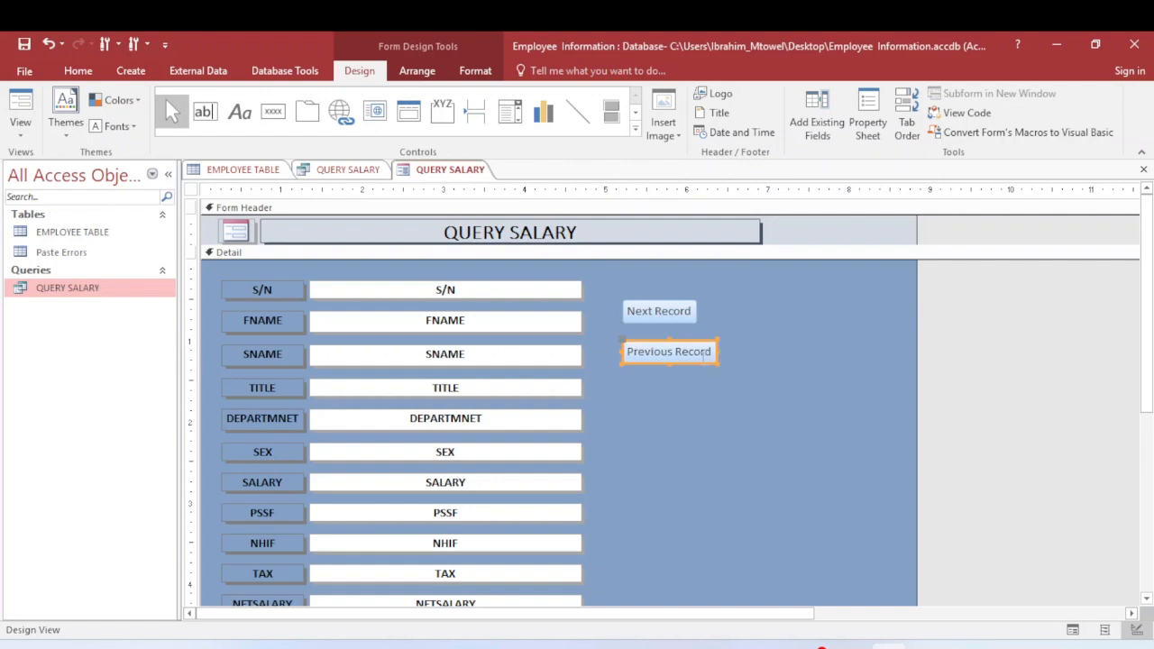
pyautogui.moveTo(701, 364); pyautogui.dragTo(692, 357)
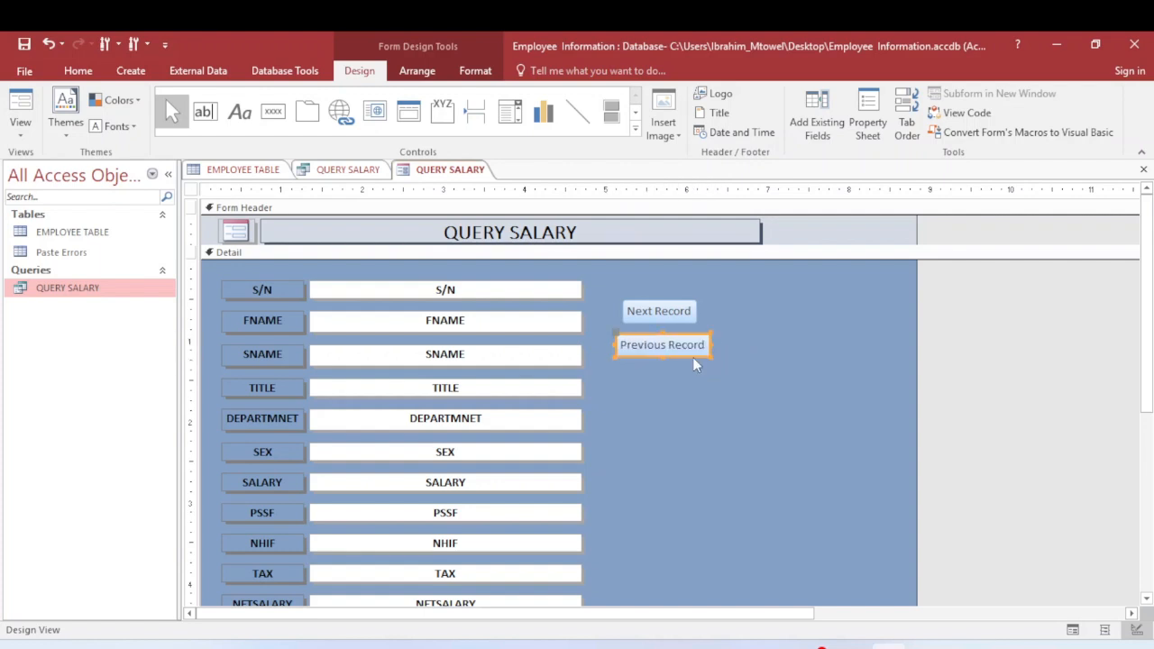
pyautogui.click(744, 365)
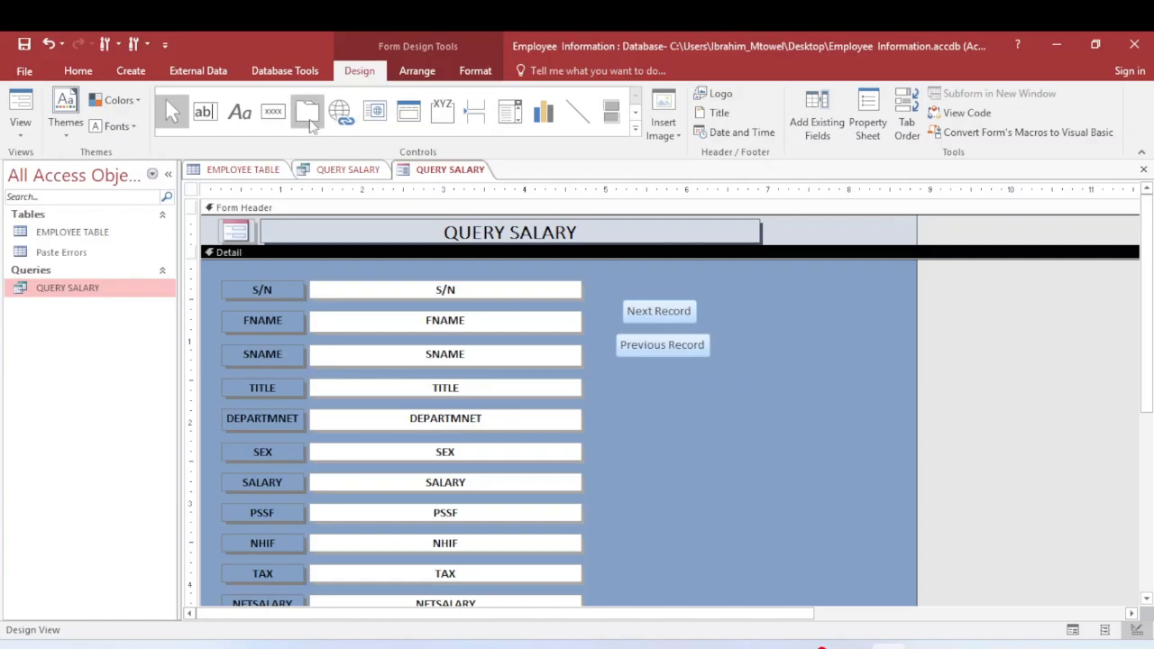
# Add a text Delete Record button below Previous Record using Record Operations > Delete Record
pyautogui.click(278, 114)
pyautogui.click(624, 376)
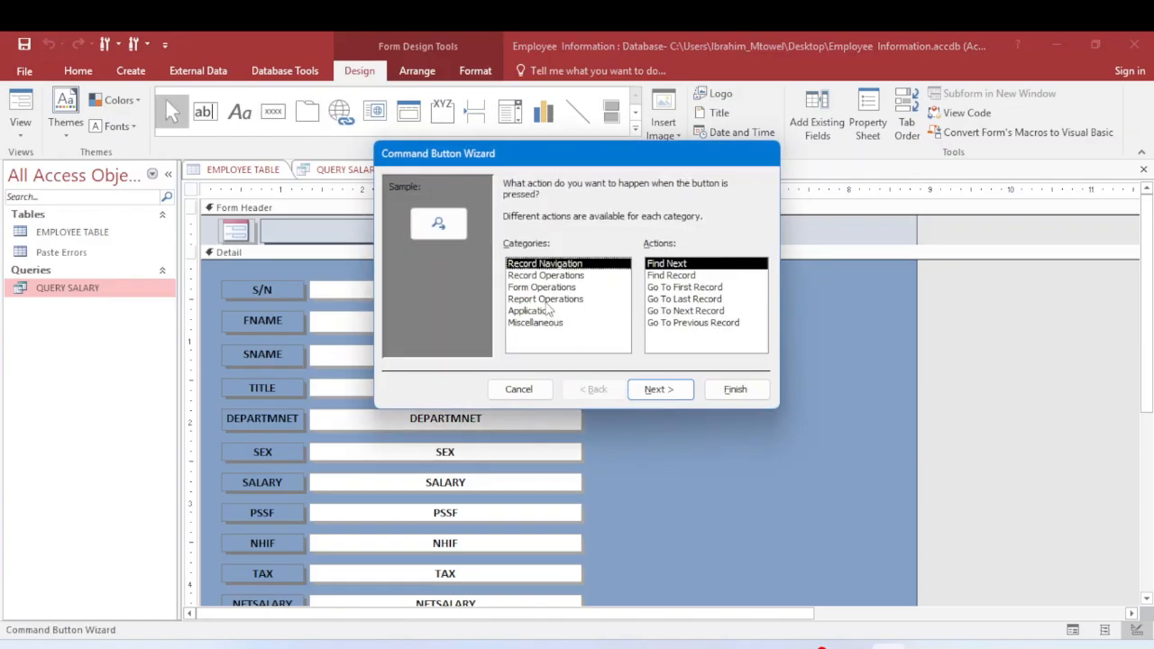
pyautogui.click(548, 275)
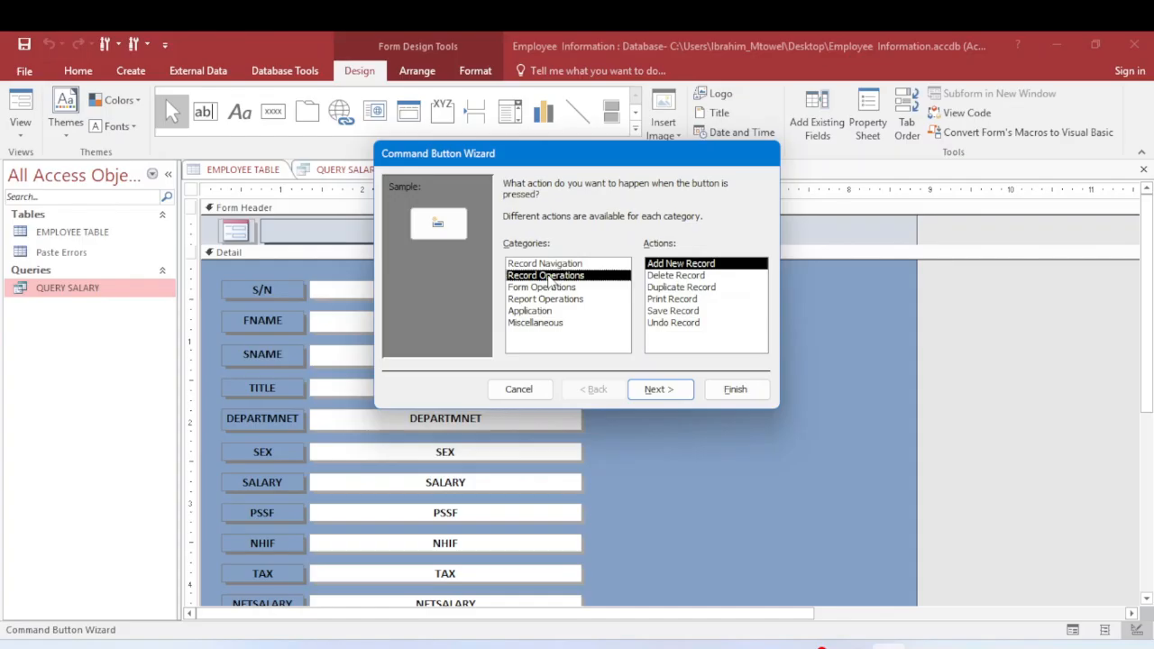
pyautogui.click(674, 277)
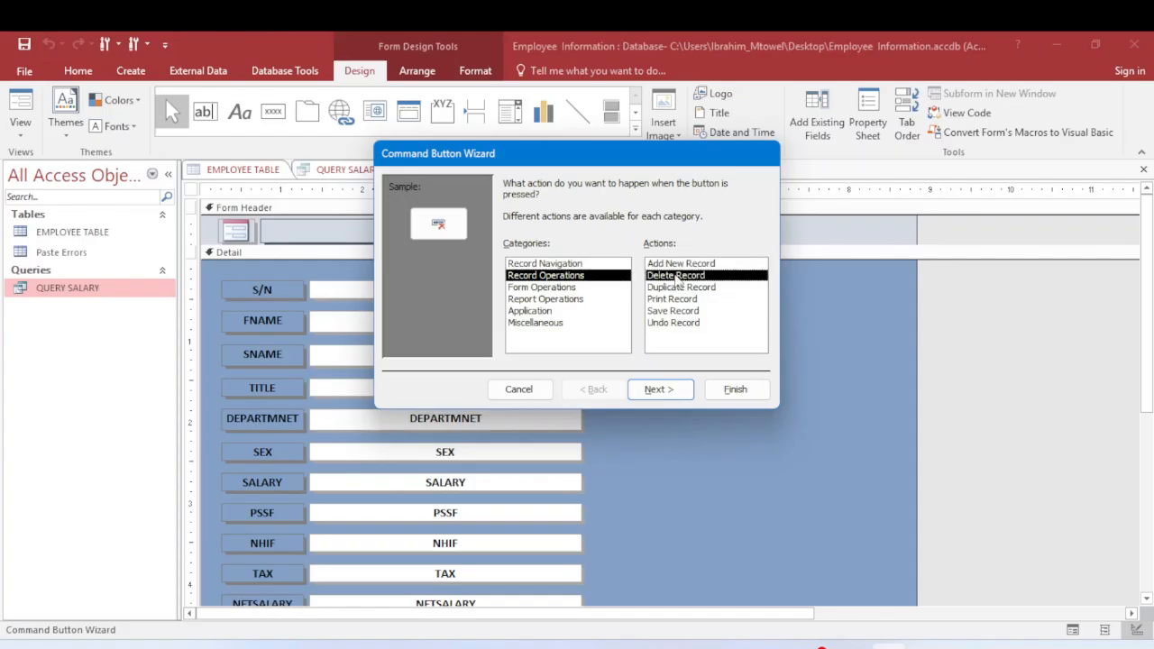
pyautogui.click(676, 386)
pyautogui.click(537, 253)
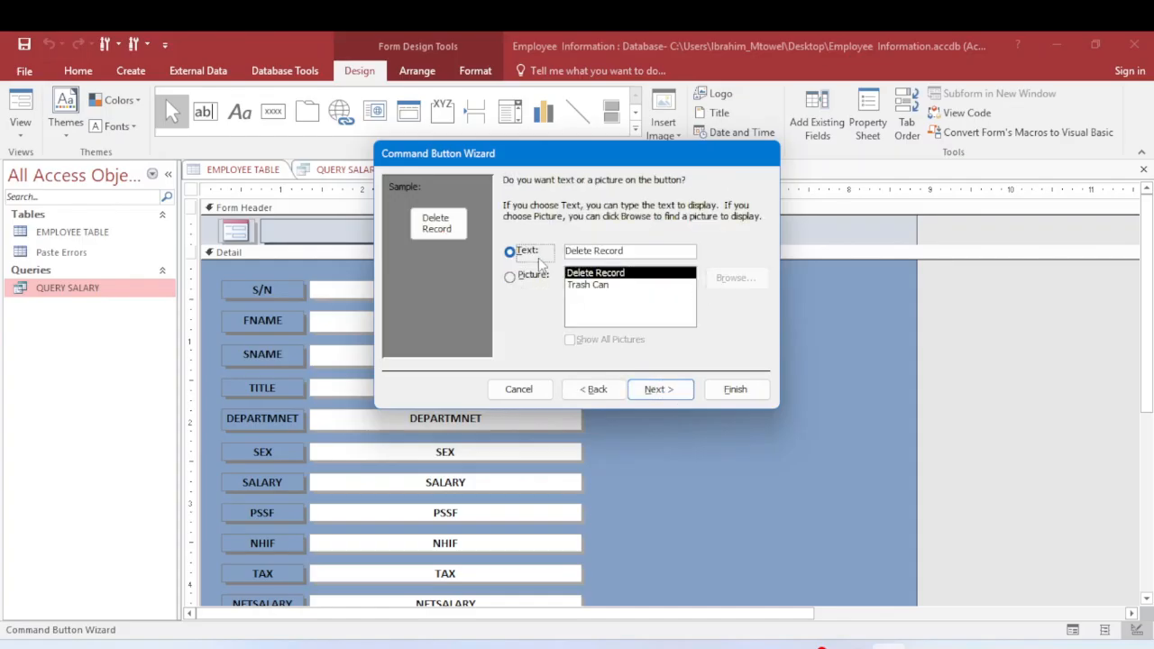
pyautogui.click(659, 391)
pyautogui.click(732, 390)
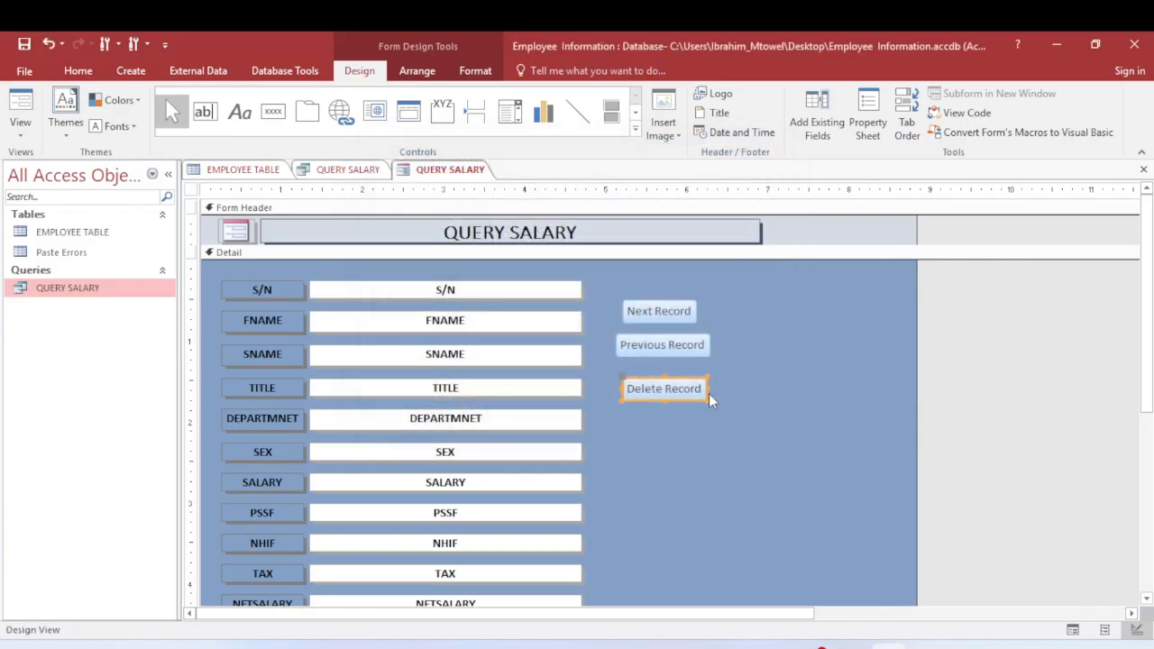
pyautogui.click(688, 418)
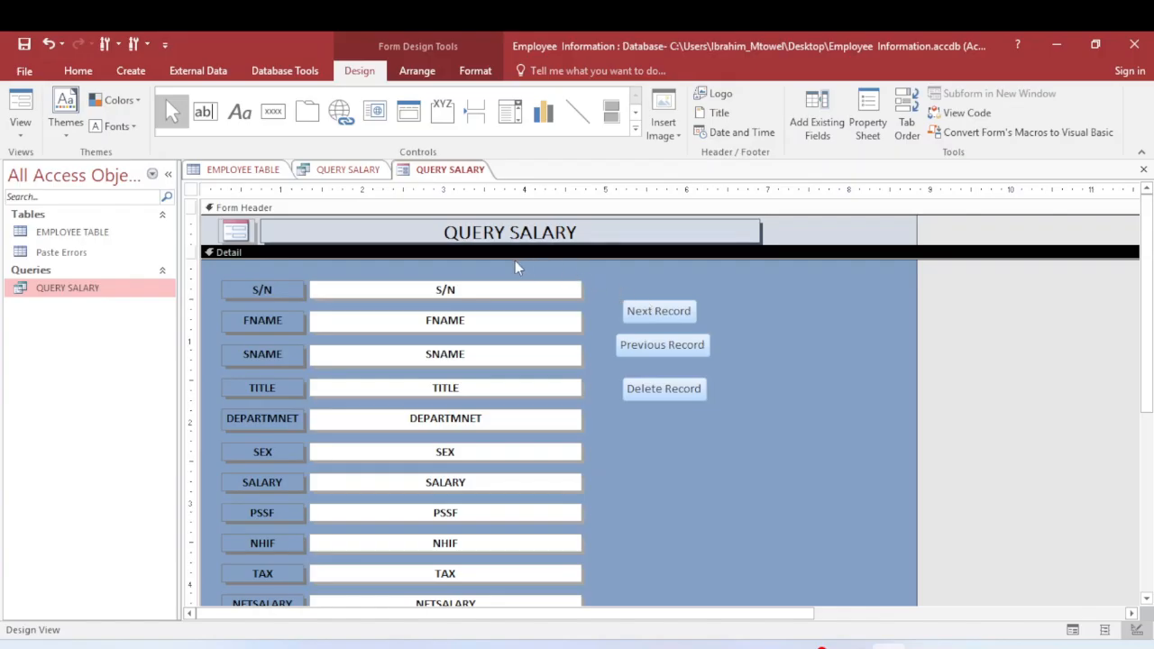
# Inspect the Next Record button's caption and shortcut options, leaving it unchanged
pyautogui.click(646, 314)
pyautogui.doubleClick(646, 311)
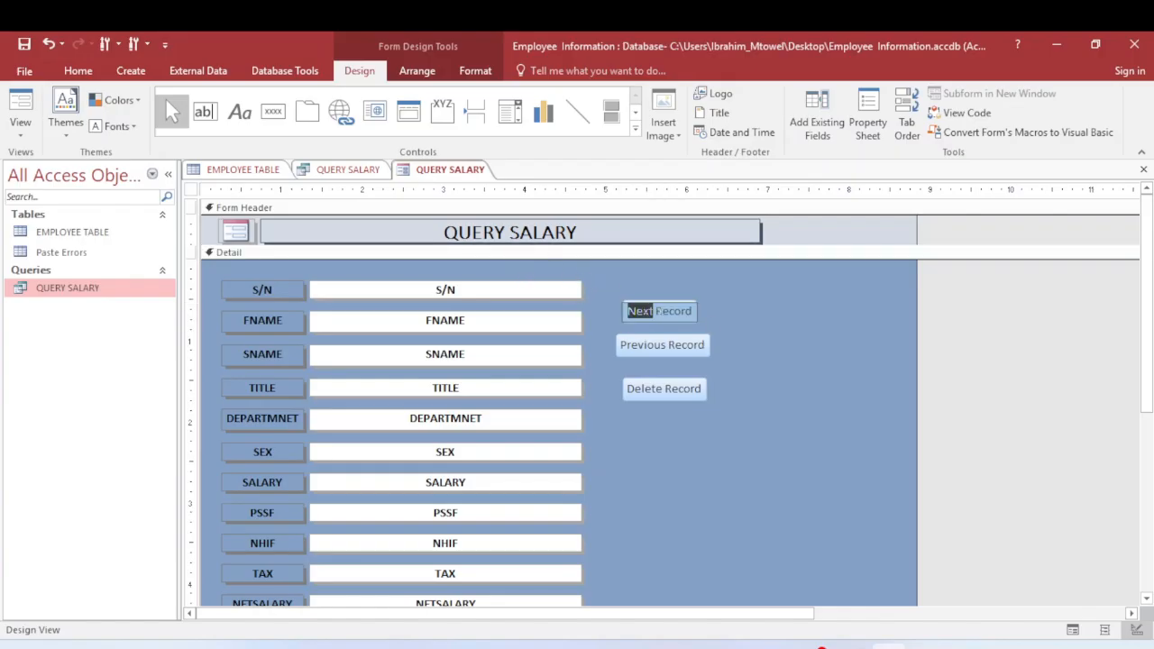
pyautogui.click(731, 315)
pyautogui.click(682, 314)
pyautogui.rightClick(682, 313)
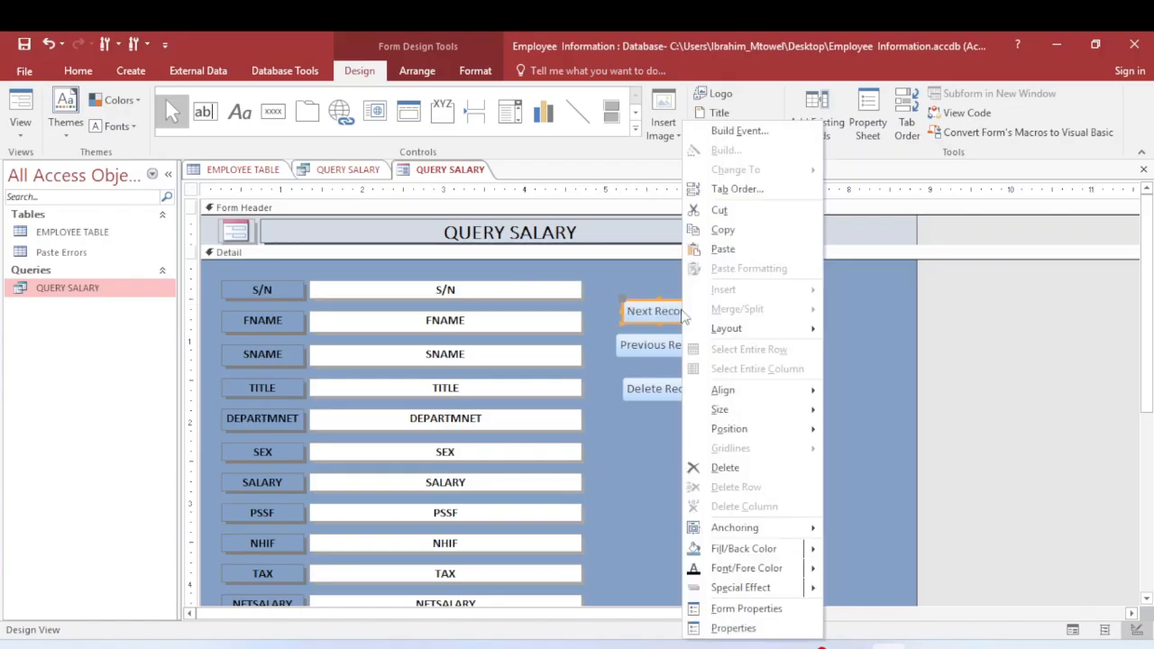
pyautogui.click(835, 340)
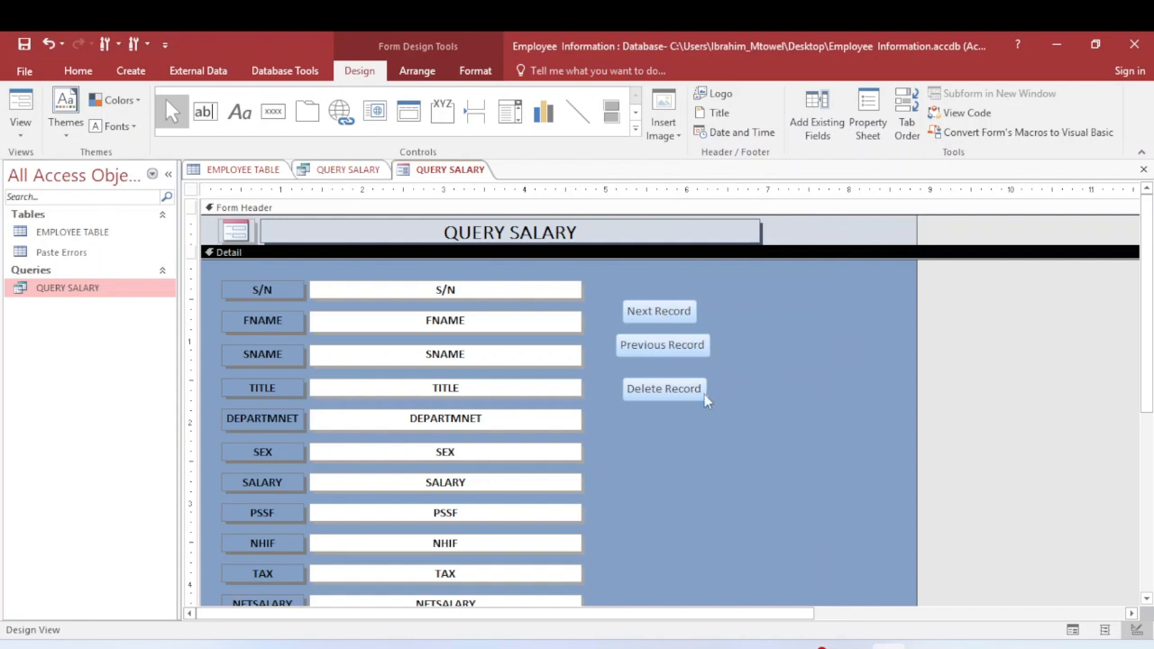
pyautogui.click(274, 111)
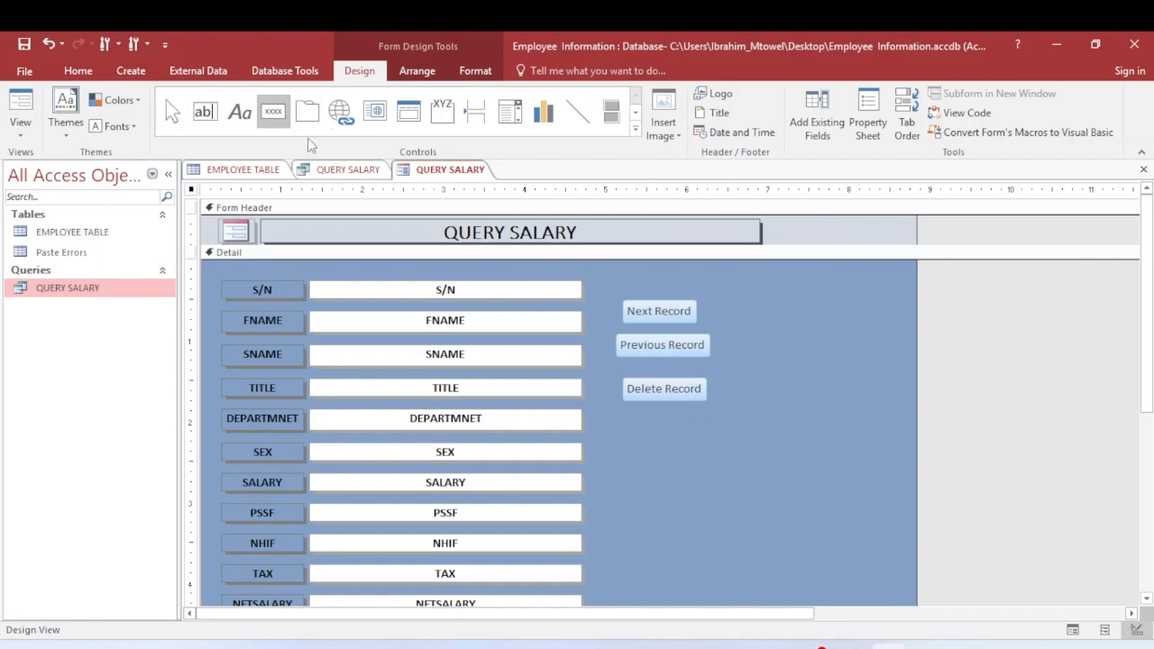
# Add a text Save Record button below Delete Record and nudge it left into line
pyautogui.click(644, 431)
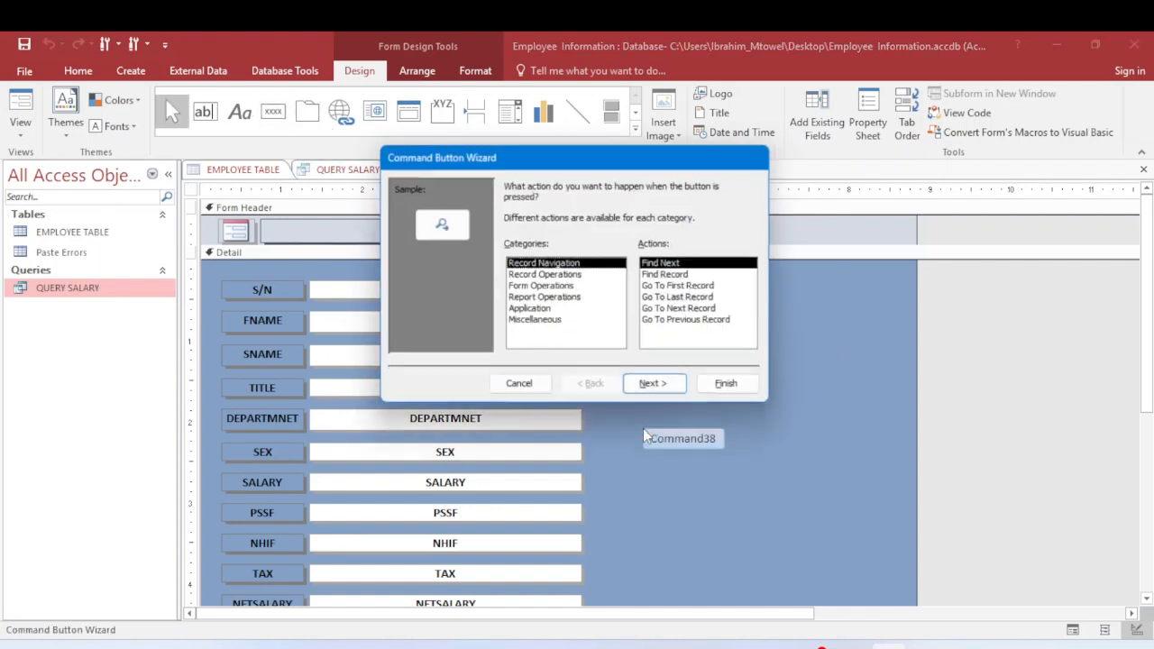
pyautogui.click(563, 277)
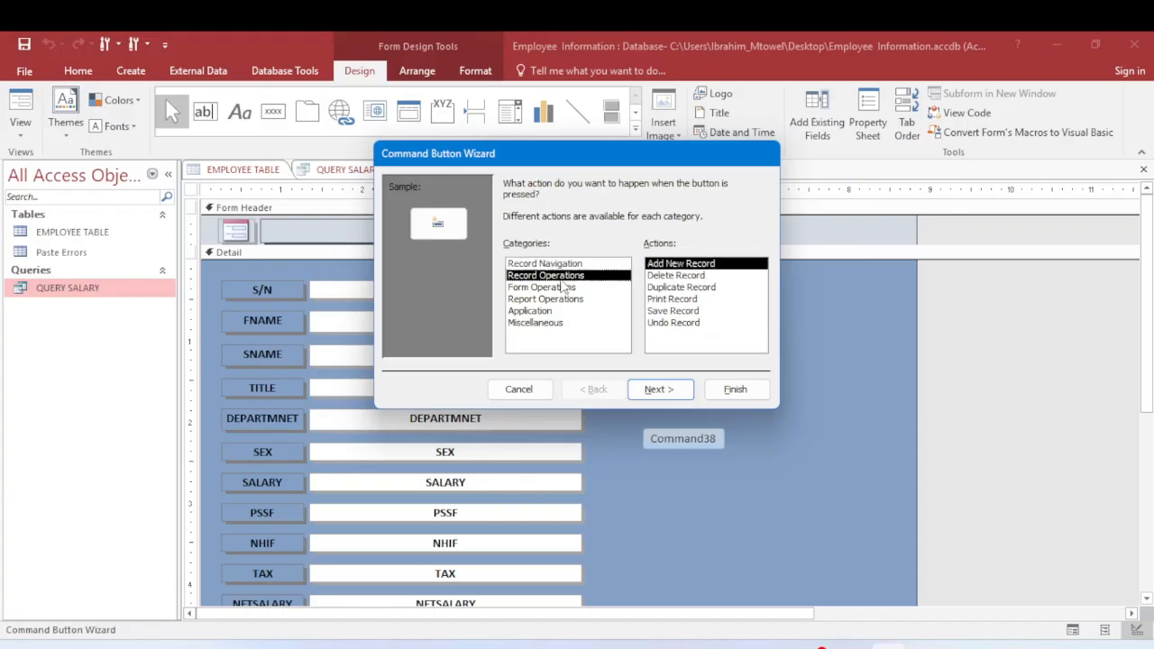
pyautogui.click(671, 312)
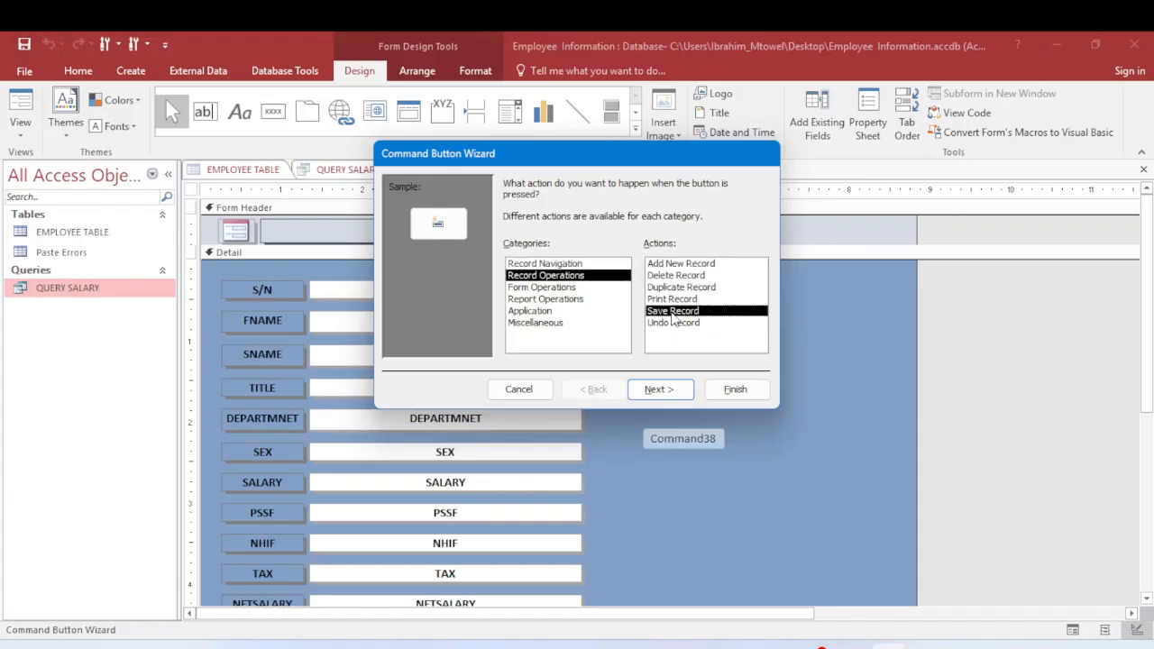
pyautogui.click(656, 390)
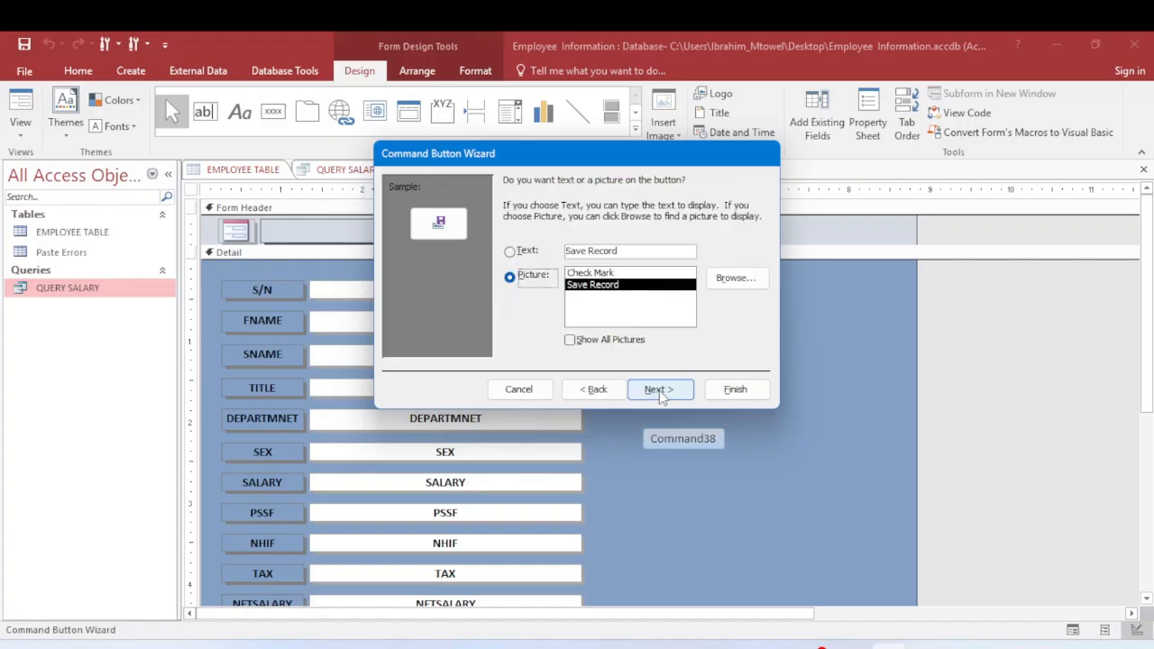
pyautogui.click(520, 253)
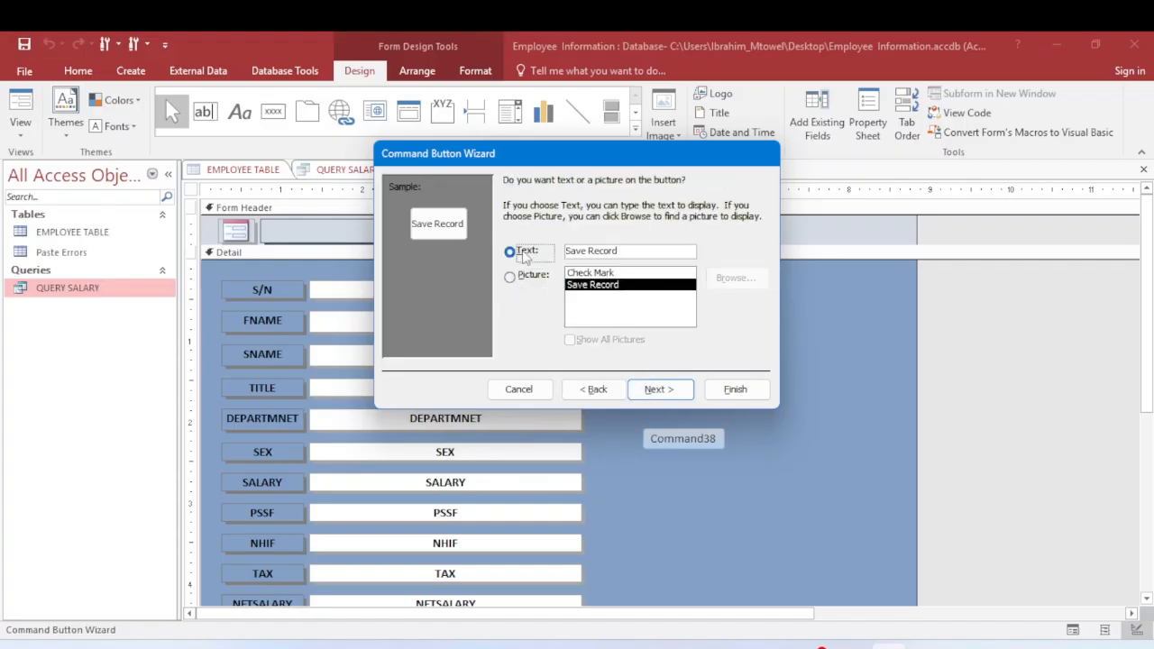
pyautogui.click(678, 399)
pyautogui.click(729, 393)
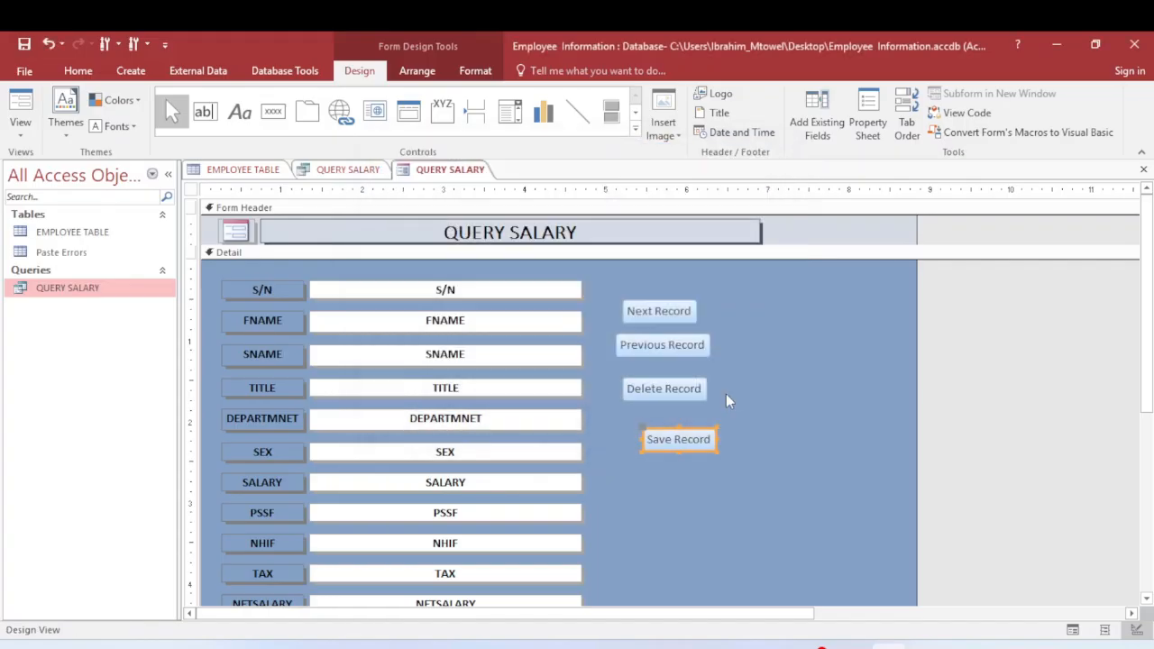
pyautogui.moveTo(691, 448); pyautogui.dragTo(675, 448)
pyautogui.click(760, 443)
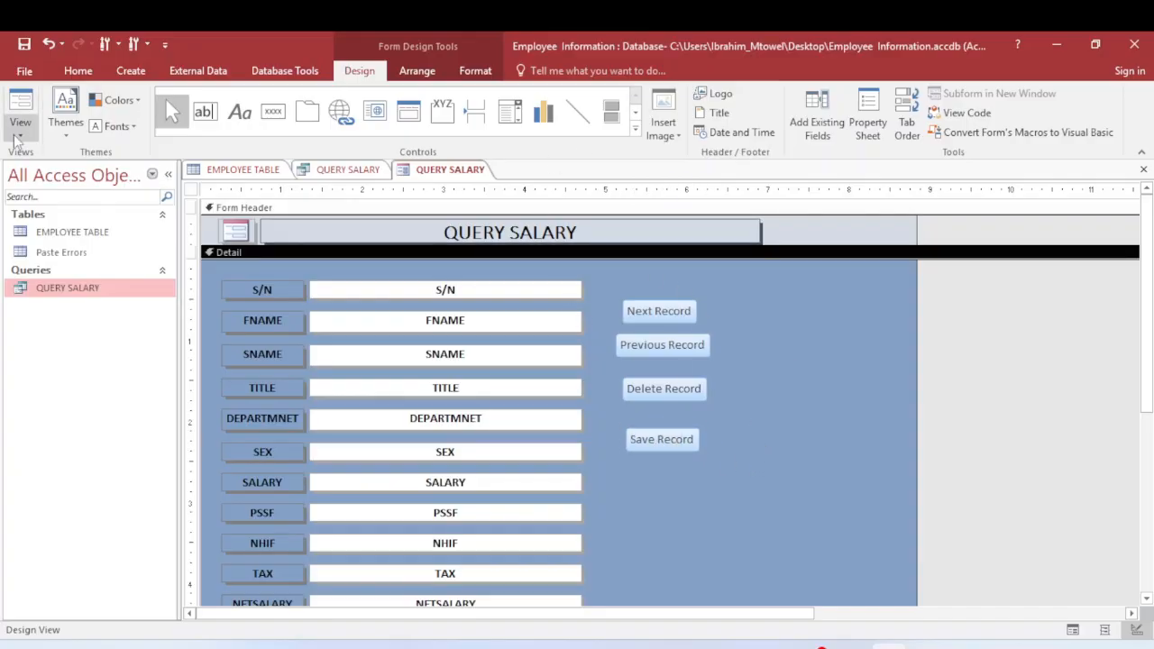
# Save the form as 'Employee salary description'
pyautogui.click(24, 44)
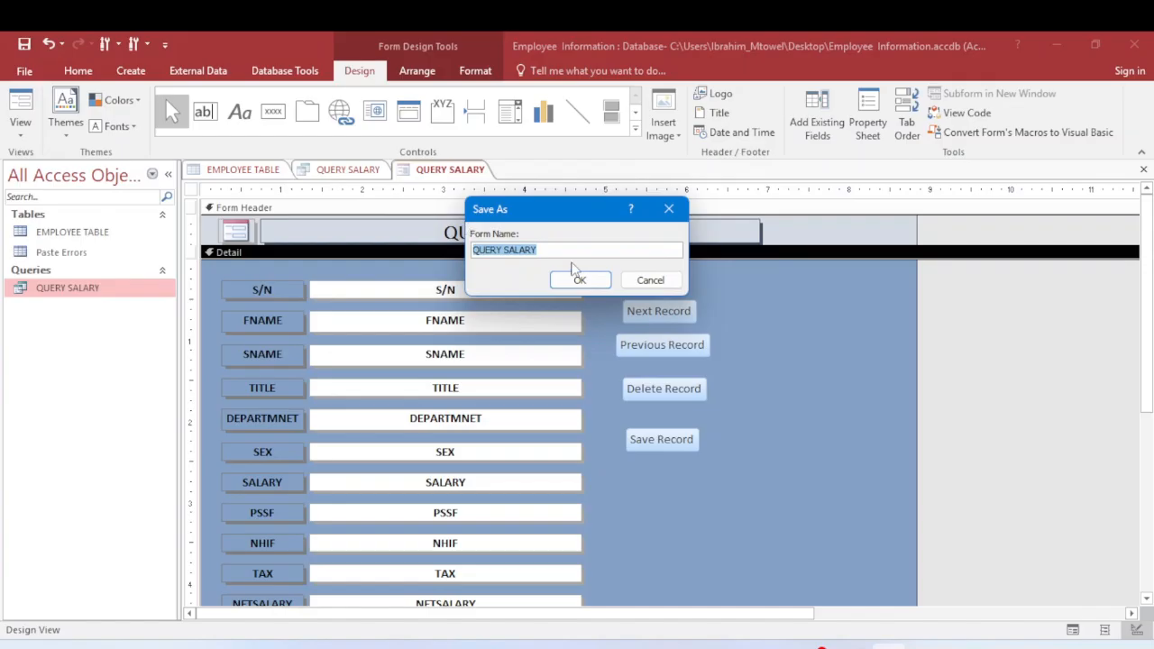
pyautogui.write('Employee salary description')
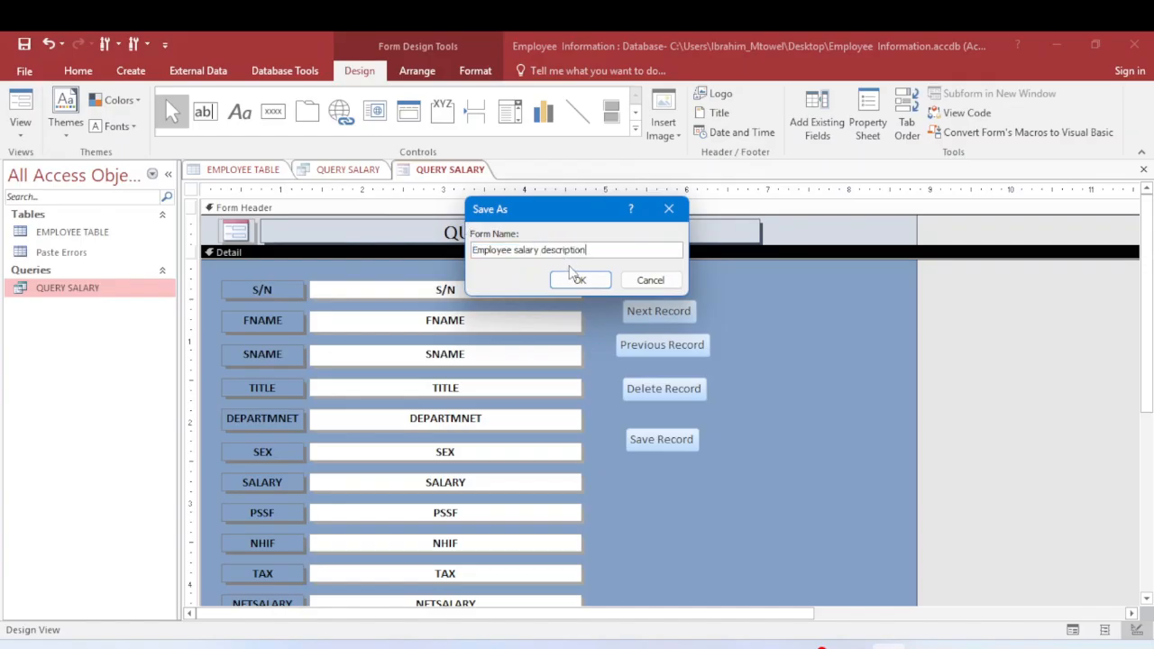
pyautogui.click(577, 279)
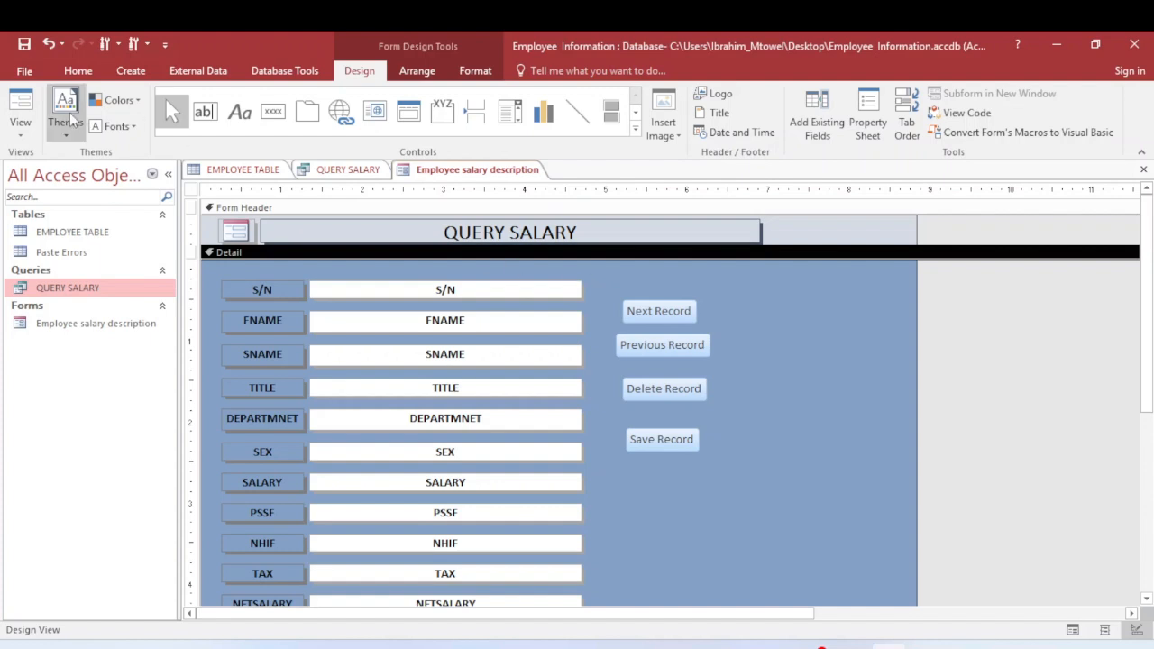
# In Form View, browse all three employee records with Next/Previous and test Save Record
pyautogui.click(20, 134)
pyautogui.click(54, 160)
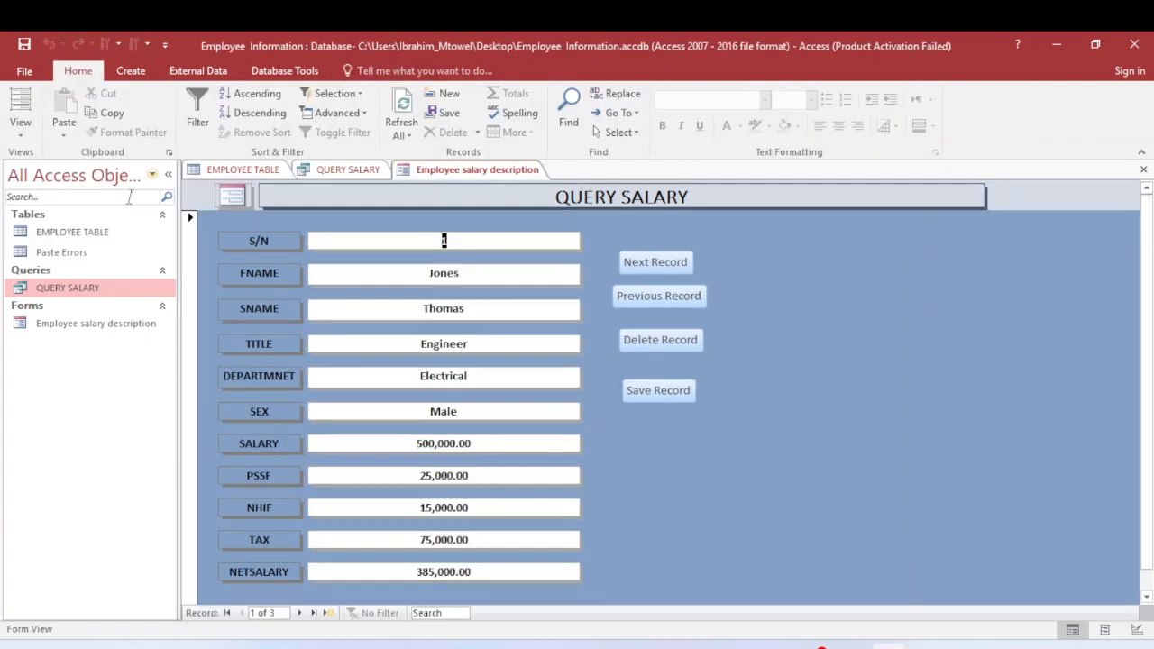
pyautogui.scroll(-1, 546, 409)
pyautogui.scroll(1, 679, 455)
pyautogui.scroll(-1, 678, 454)
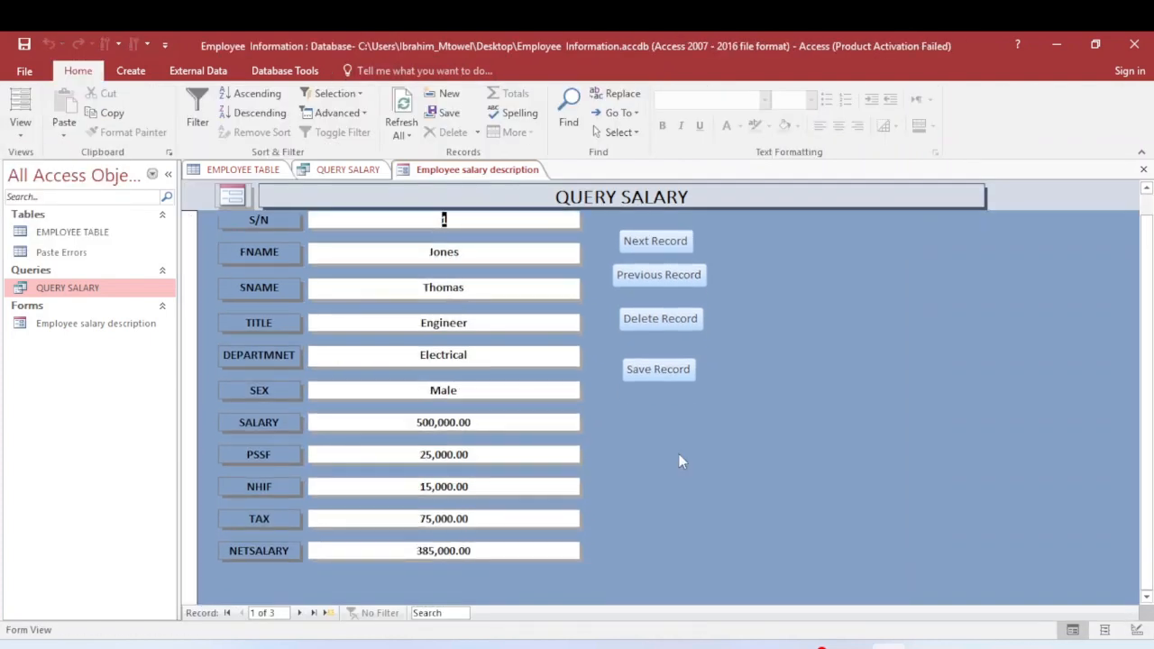
pyautogui.scroll(1, 678, 461)
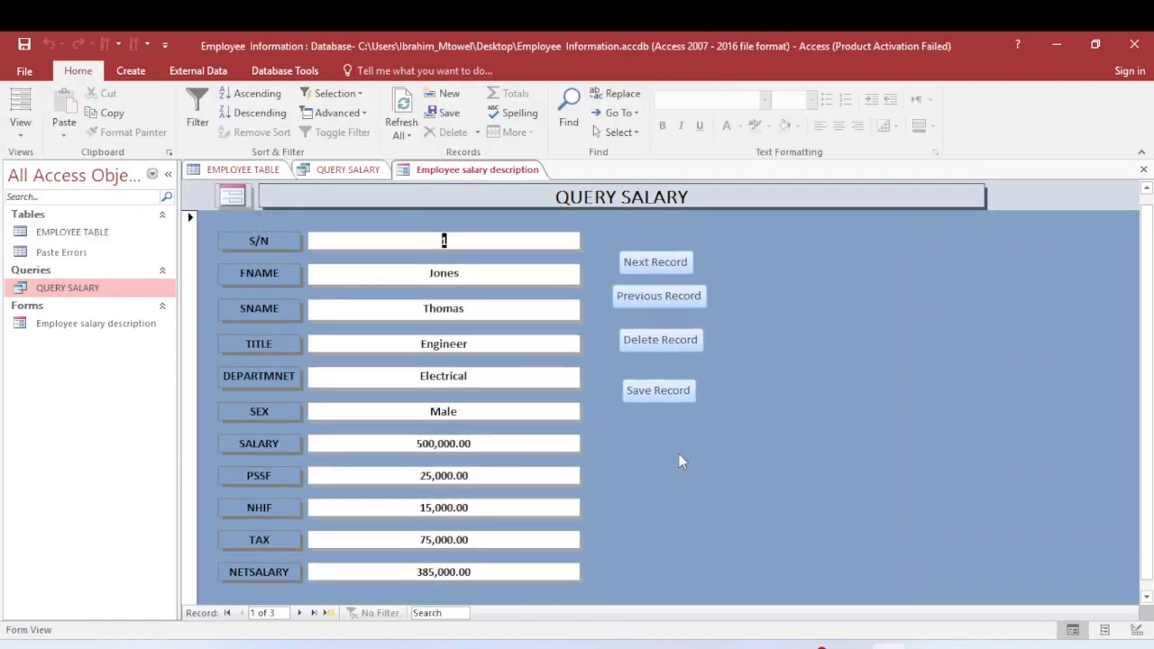
pyautogui.click(681, 272)
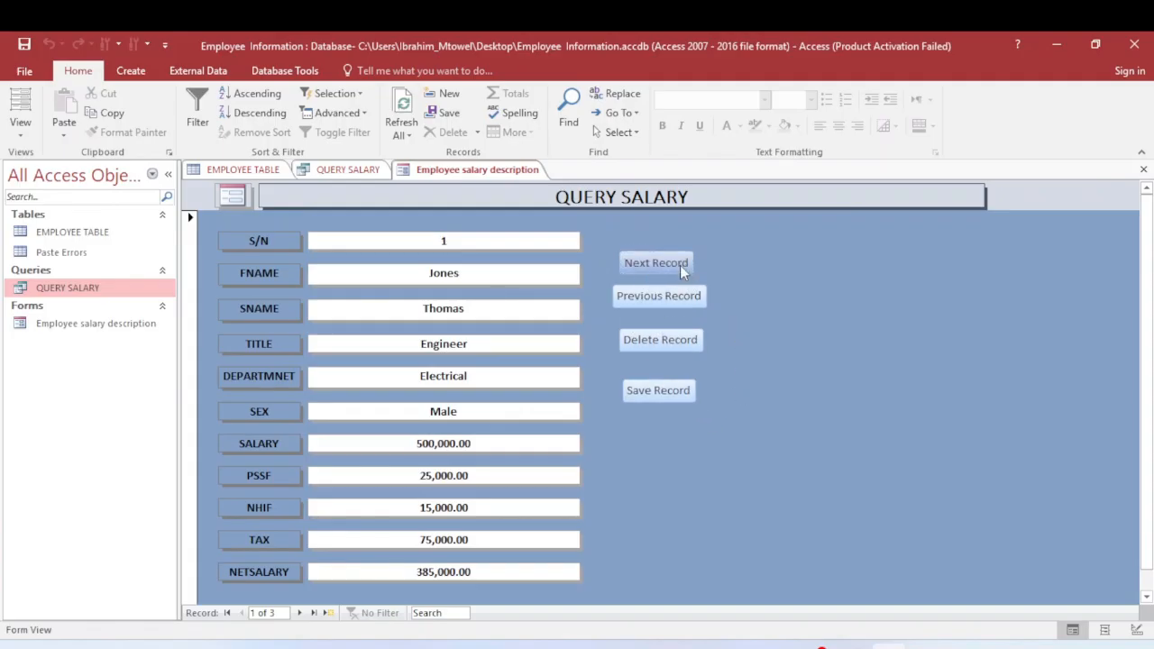
pyautogui.click(642, 263)
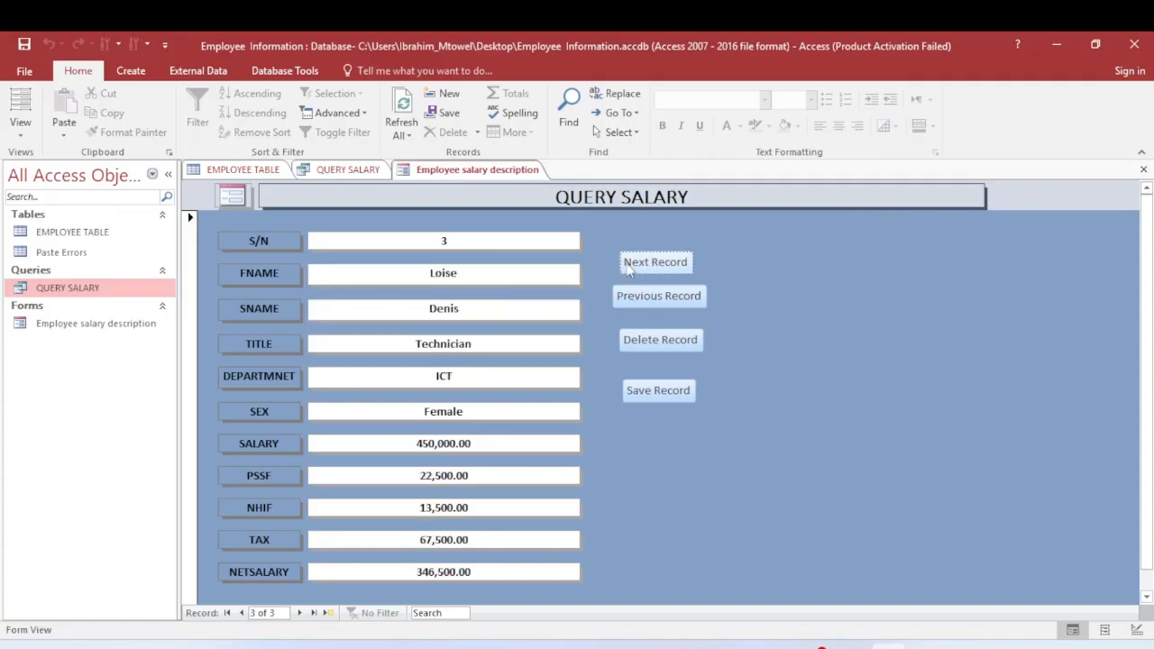
pyautogui.click(631, 300)
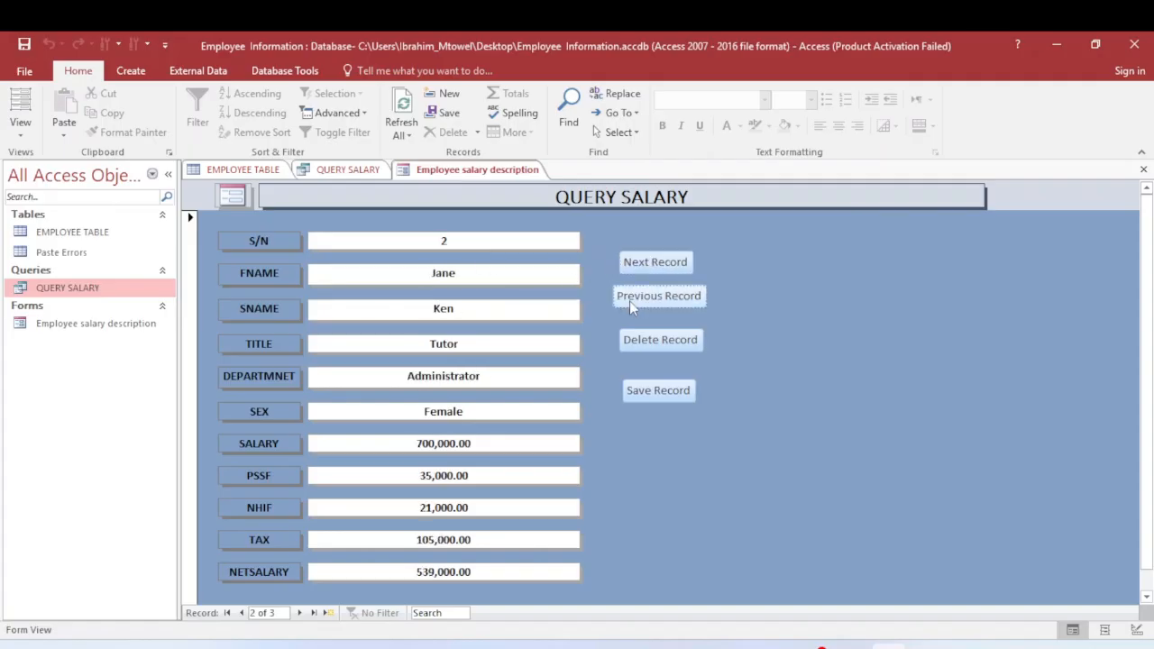
pyautogui.click(631, 300)
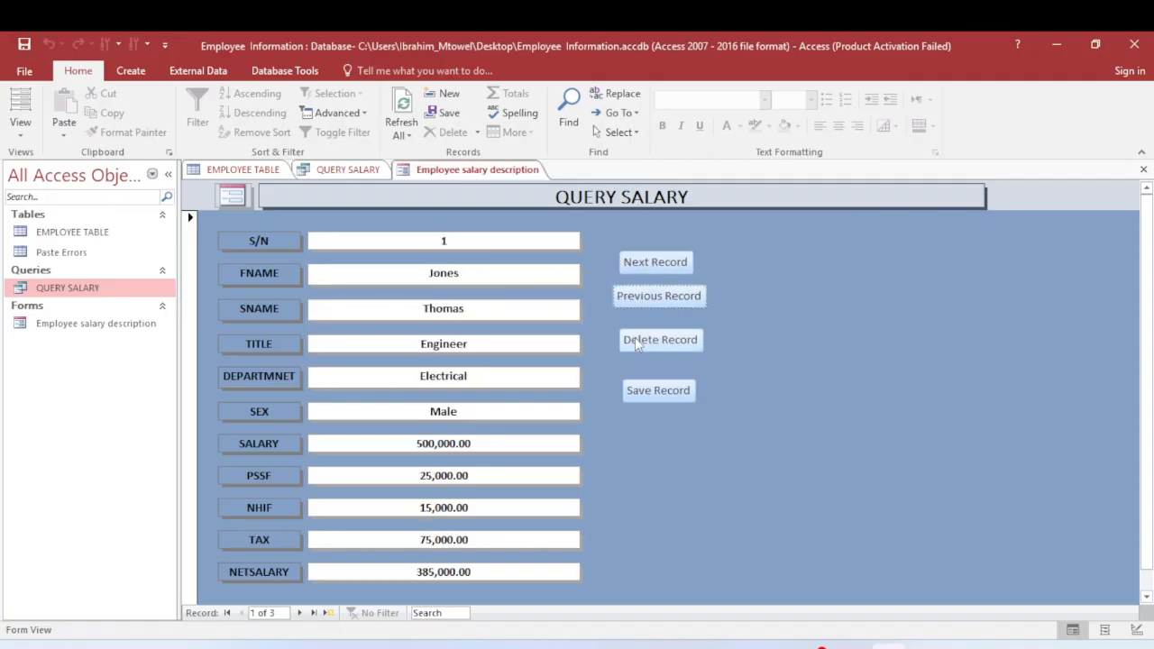
pyautogui.click(656, 390)
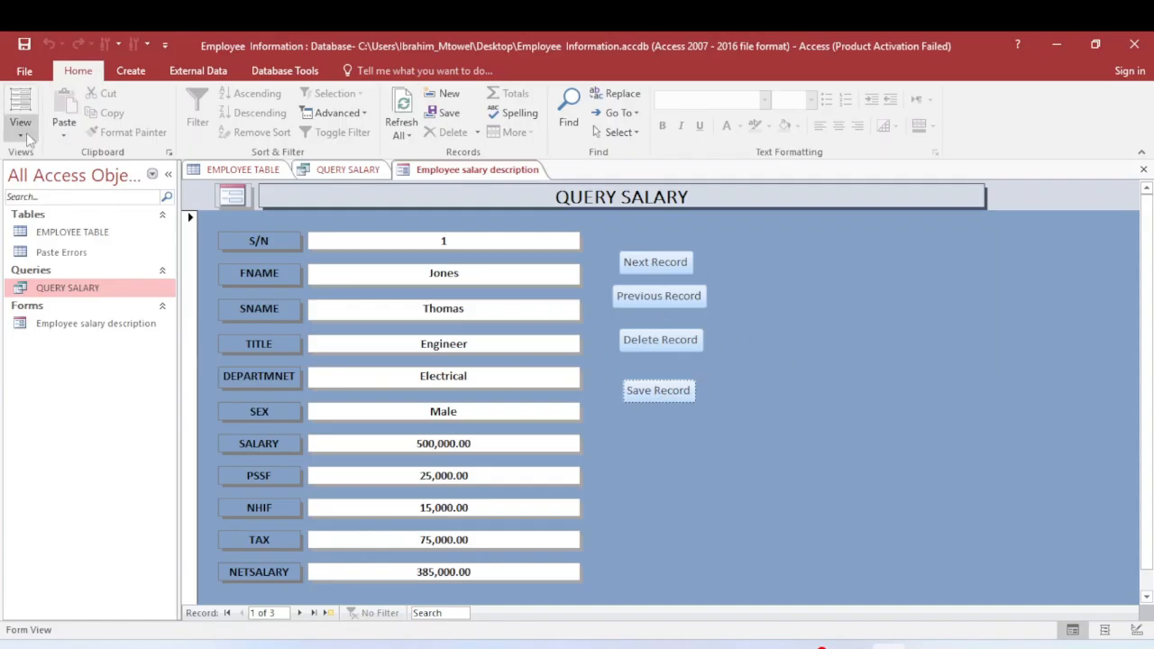
pyautogui.click(20, 107)
# In Design View, add a text Add New Record button and align it under Save Record
pyautogui.click(63, 237)
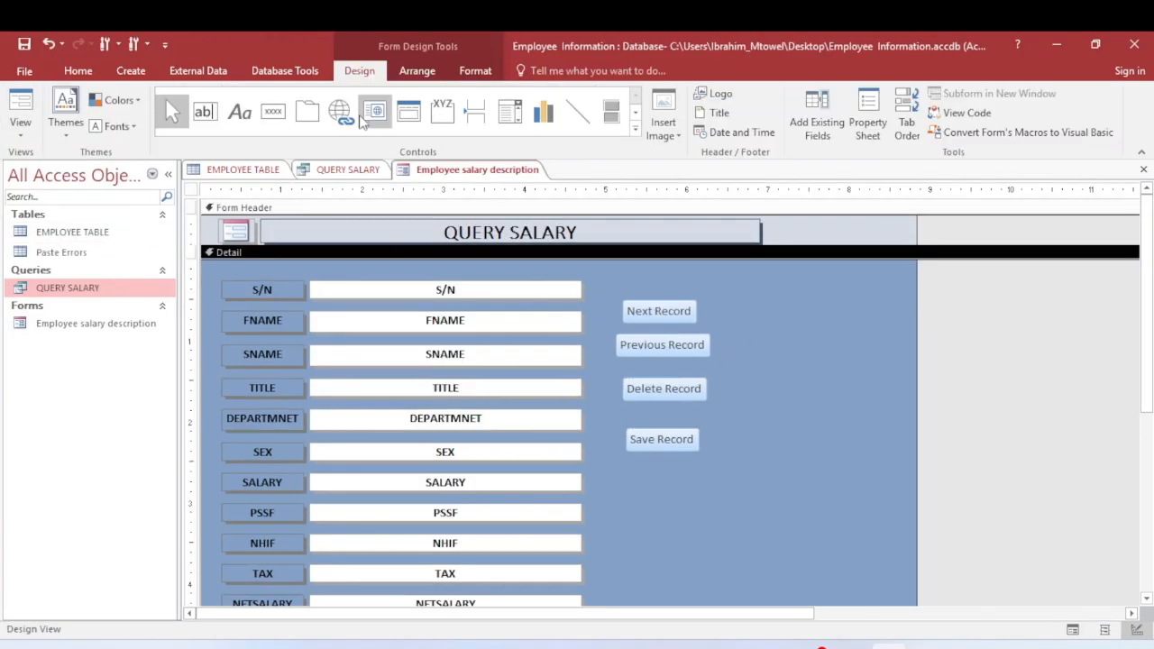
pyautogui.click(273, 111)
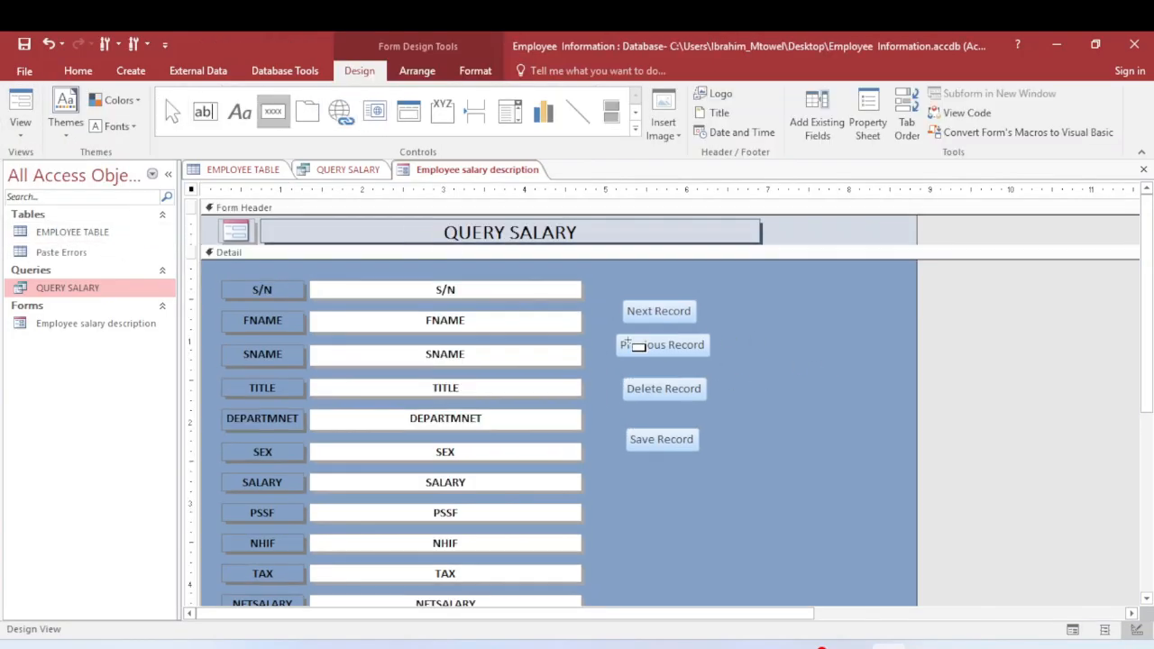
pyautogui.click(647, 485)
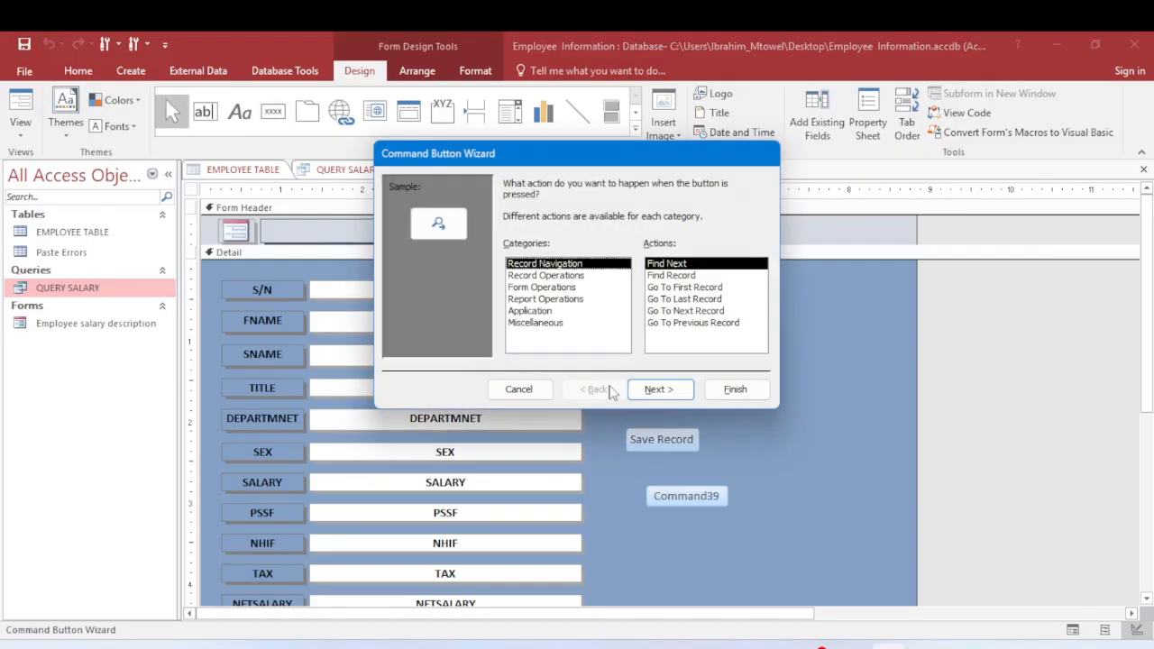
pyautogui.click(557, 276)
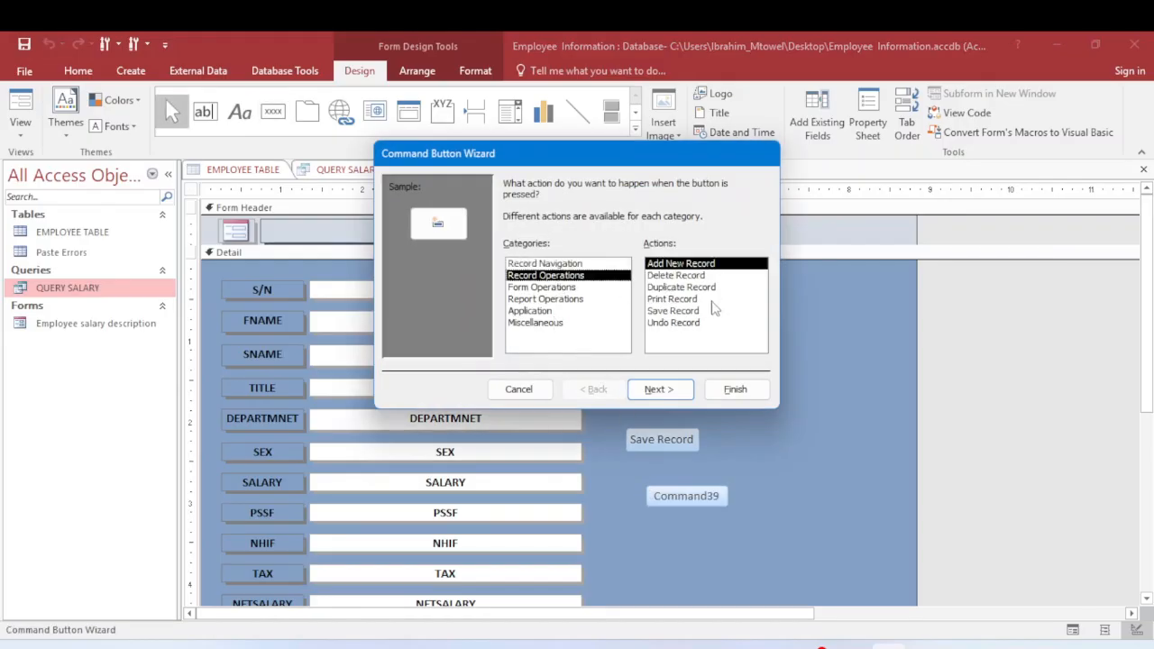
pyautogui.click(552, 287)
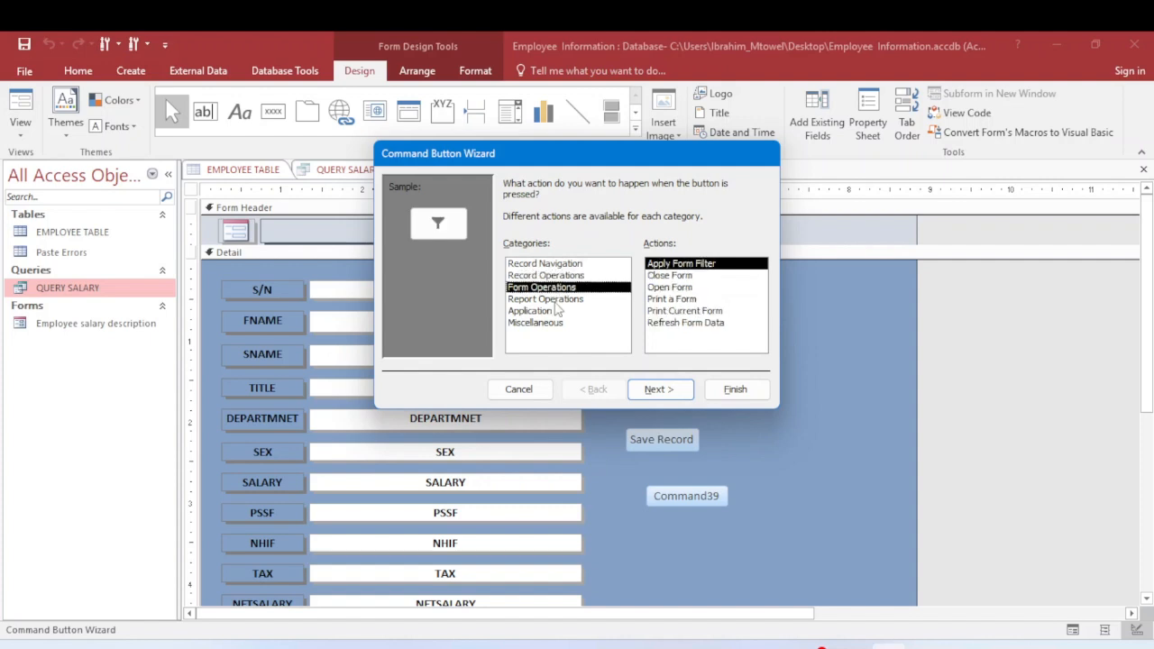
pyautogui.click(563, 275)
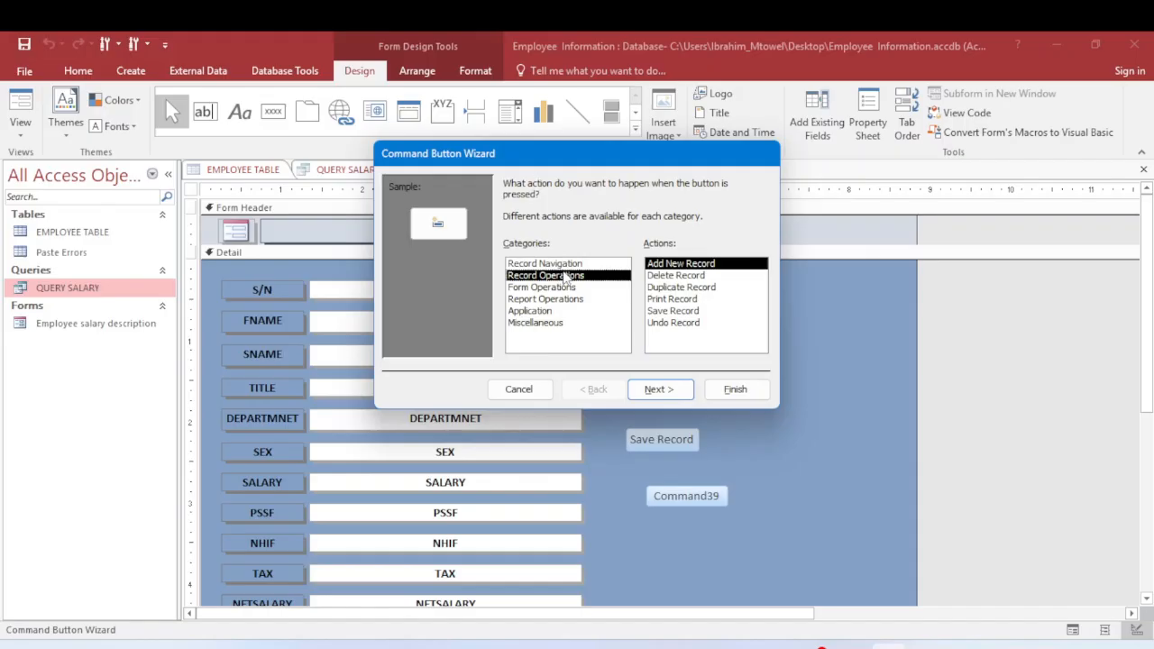
pyautogui.click(658, 390)
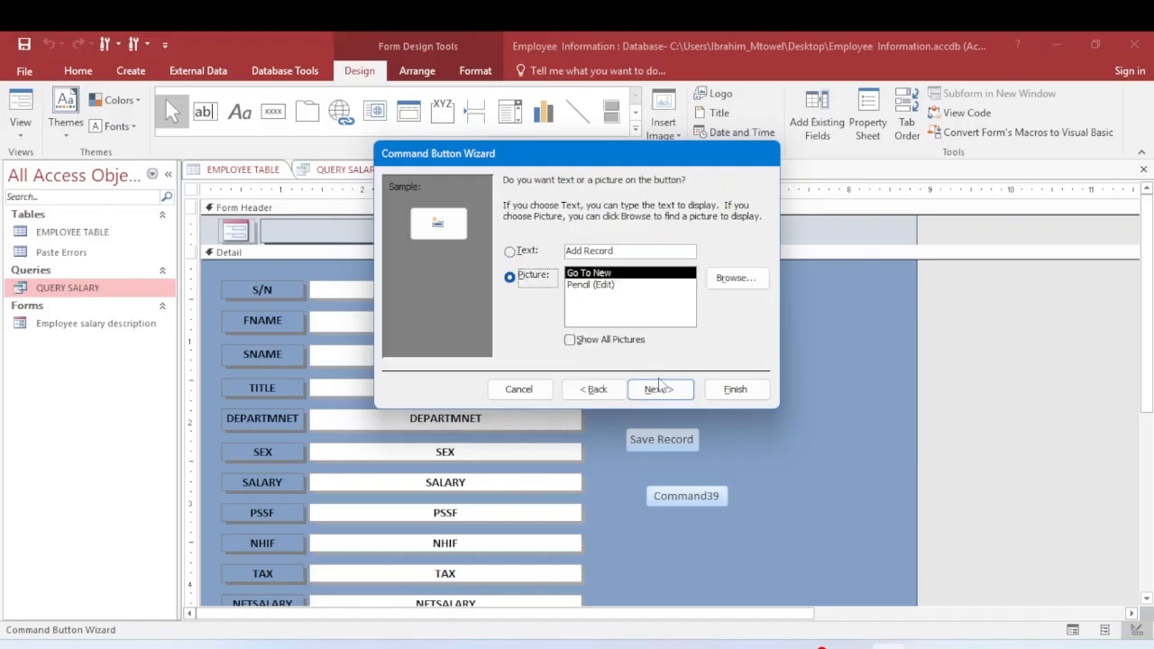
pyautogui.click(514, 251)
pyautogui.click(659, 390)
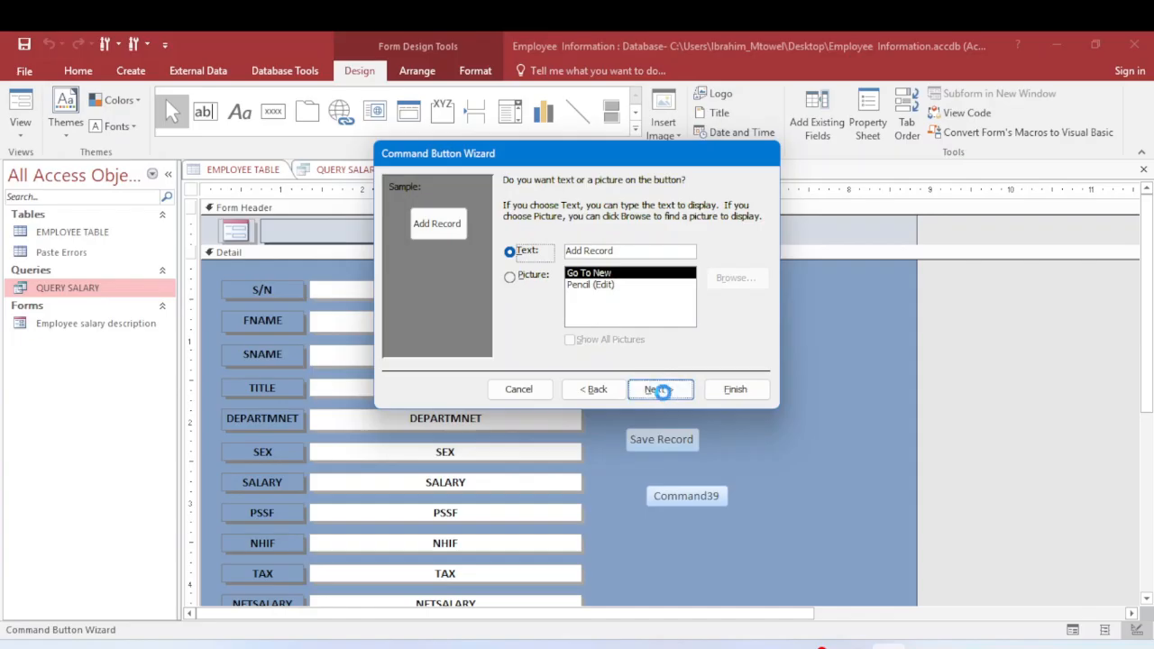
pyautogui.click(734, 388)
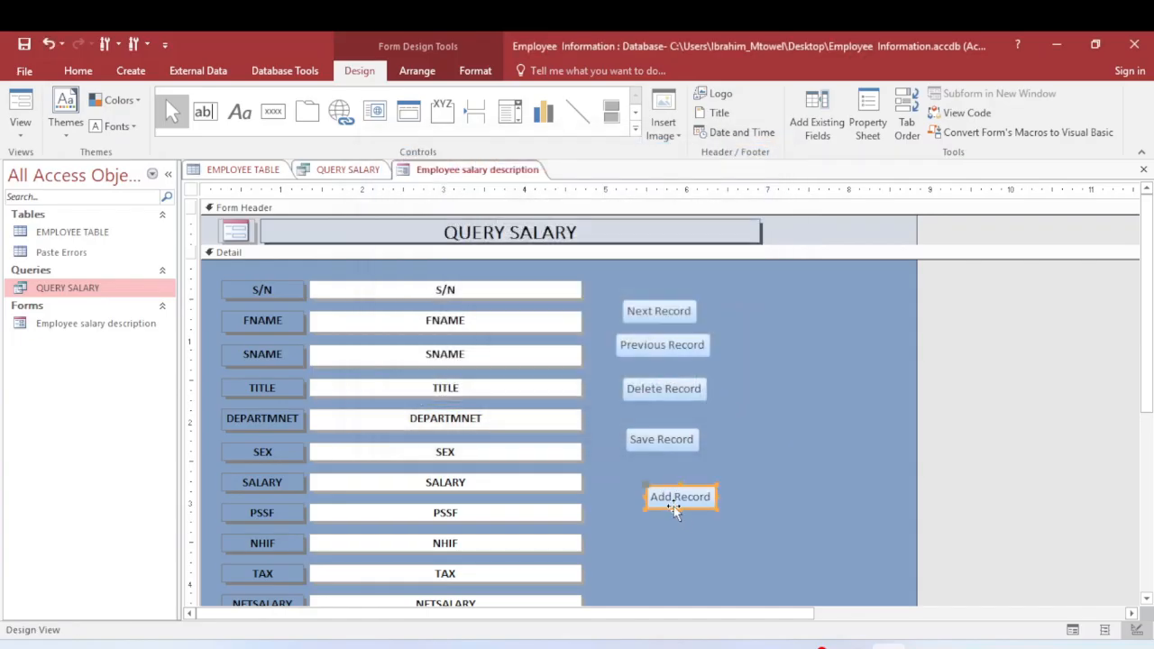
pyautogui.moveTo(675, 507); pyautogui.dragTo(651, 497)
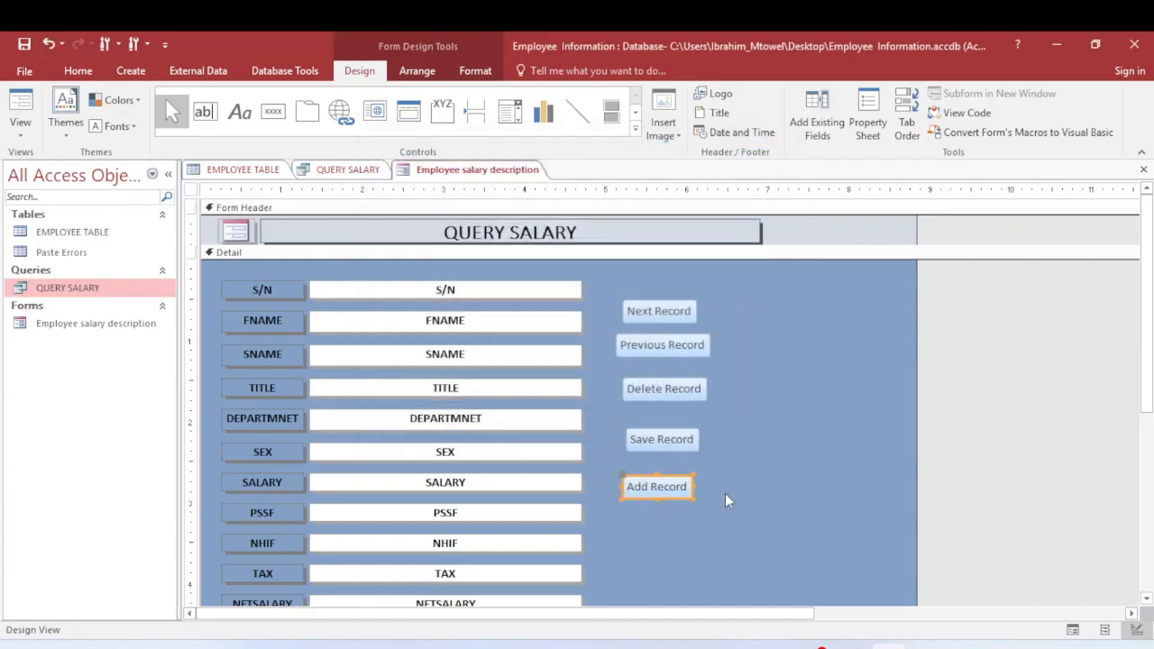
pyautogui.click(781, 480)
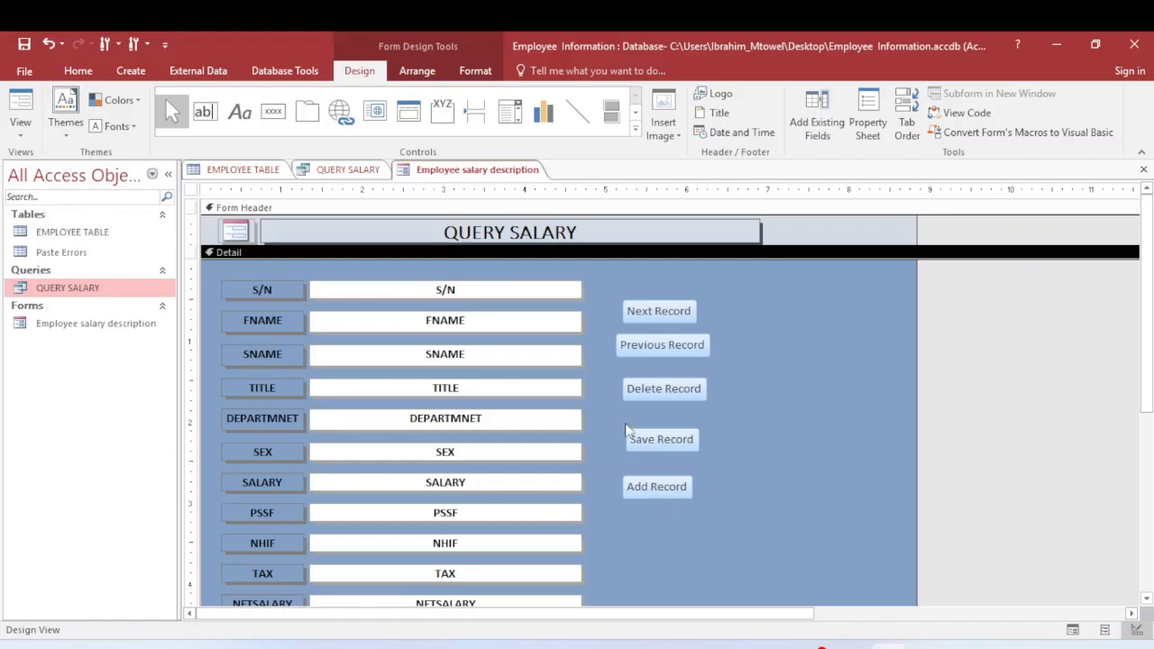
pyautogui.click(20, 126)
# Start a new blank record and enter the employee's first name and surname
pyautogui.click(68, 161)
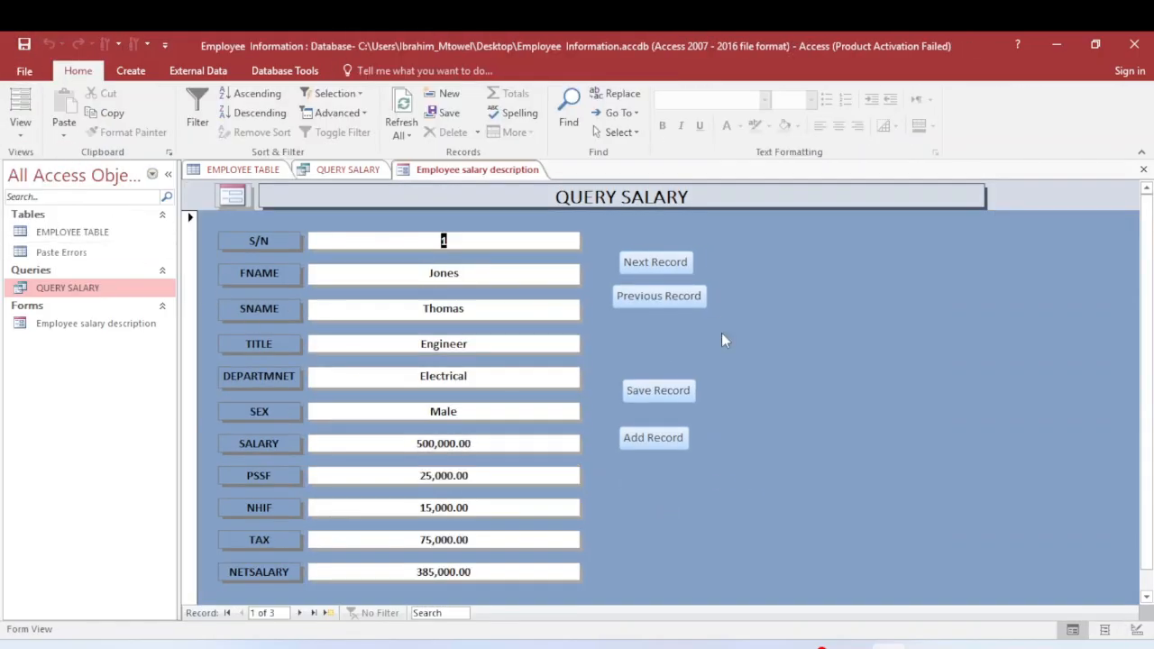
pyautogui.click(666, 439)
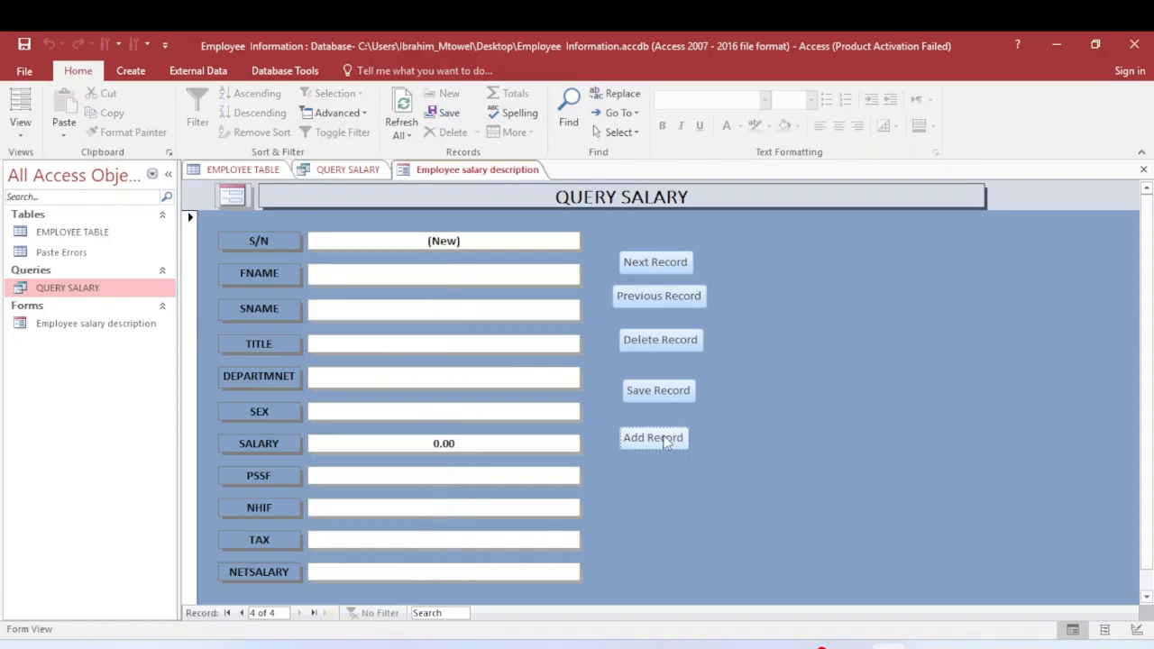
pyautogui.click(410, 280)
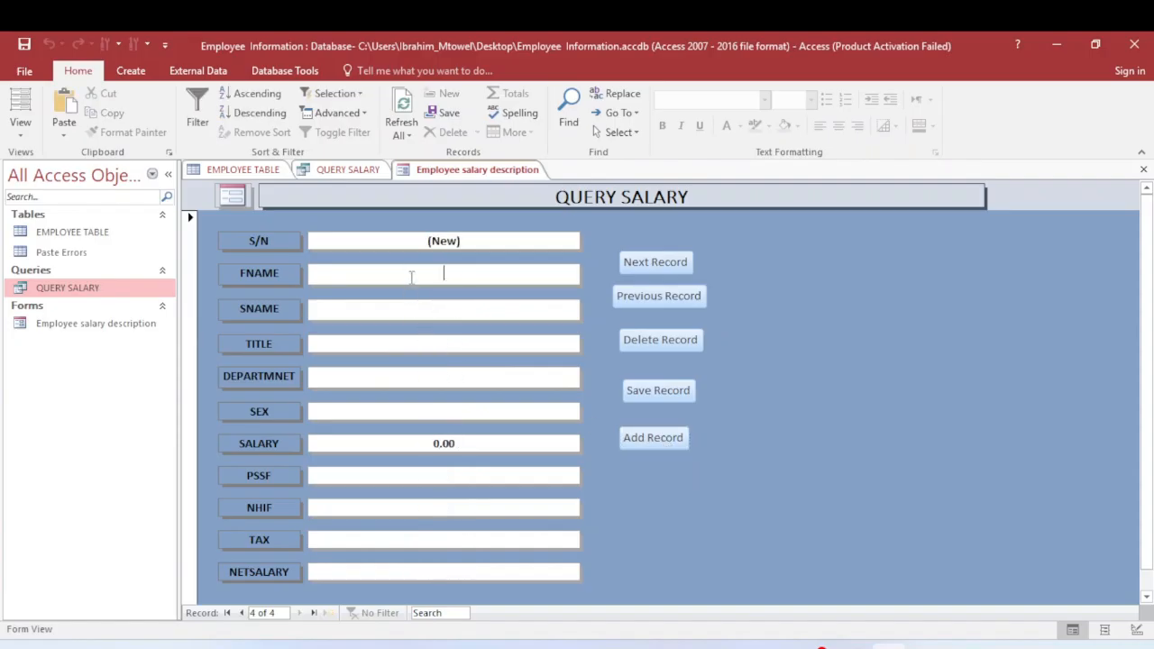
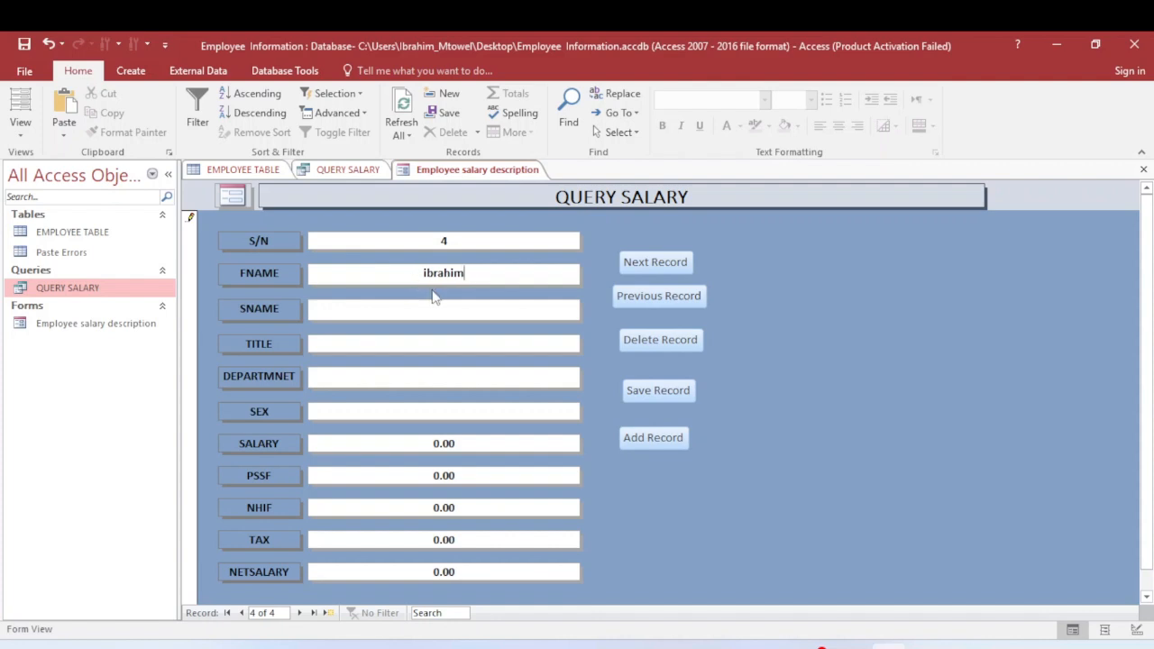
pyautogui.click(437, 310)
# Set TITLE Tutor, DEPARTMNET ICT, SEX Male, SALARY 750000, then save the record
pyautogui.click(449, 345)
pyautogui.write('ICT')
pyautogui.press('BackSpace')
pyautogui.press('BackSpace')
pyautogui.write('Tutor')
pyautogui.click(447, 376)
pyautogui.write('ICT')
pyautogui.click(443, 411)
pyautogui.write('Male')
pyautogui.click(419, 443)
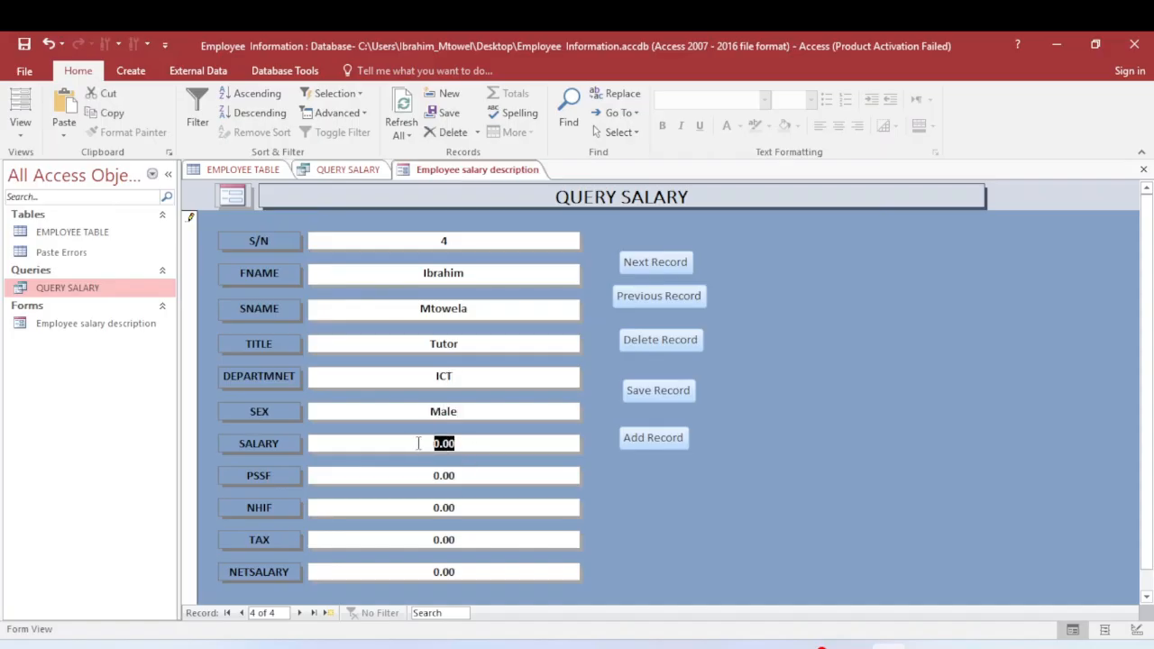
pyautogui.write('15')
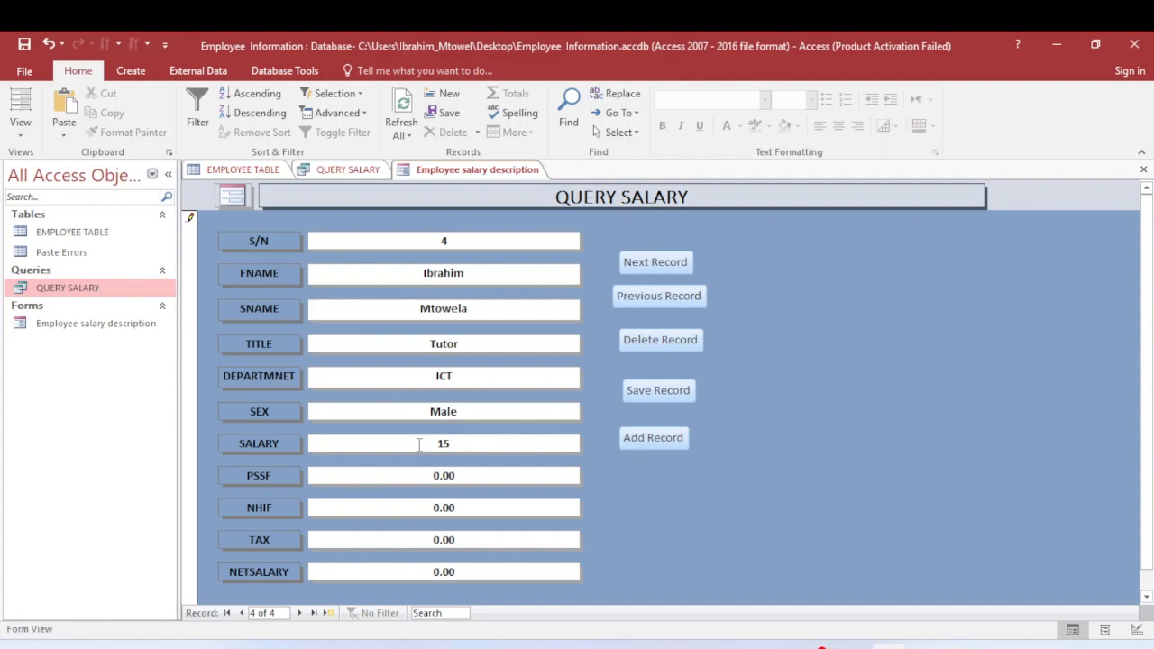
pyautogui.write('00,')
pyautogui.press('BackSpace')
pyautogui.press('BackSpace')
pyautogui.press('BackSpace')
pyautogui.press('BackSpace')
pyautogui.write('750')
pyautogui.write('000')
pyautogui.click(657, 391)
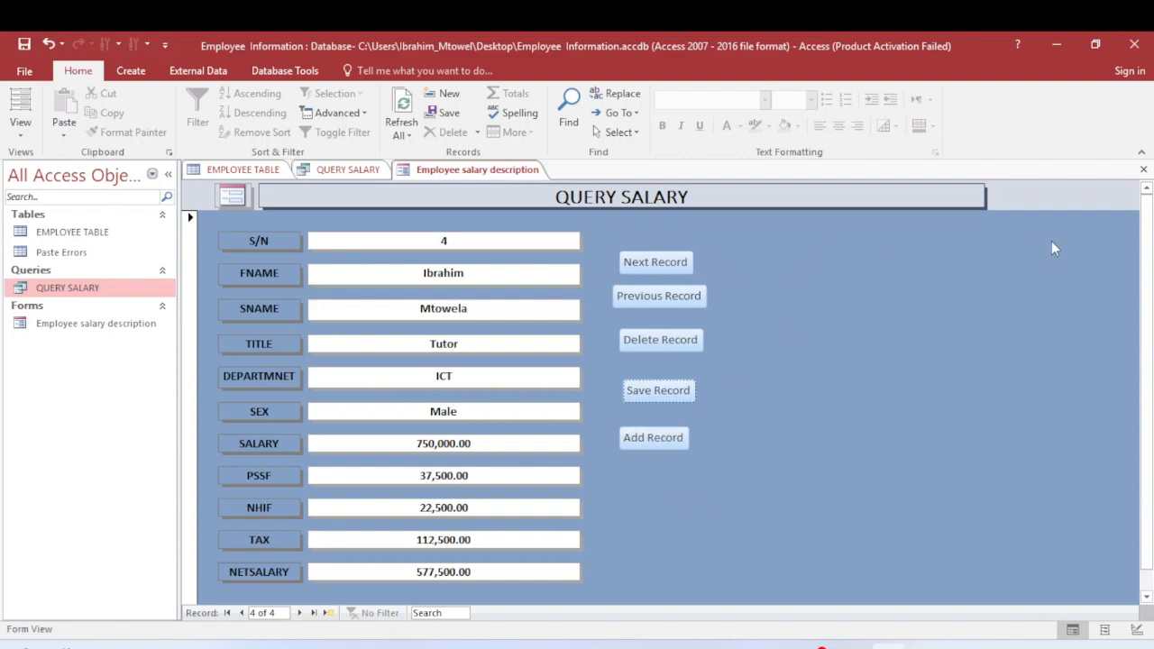
# In Design View, add a text Form Operations > Close Form button at the form's top right
pyautogui.click(20, 126)
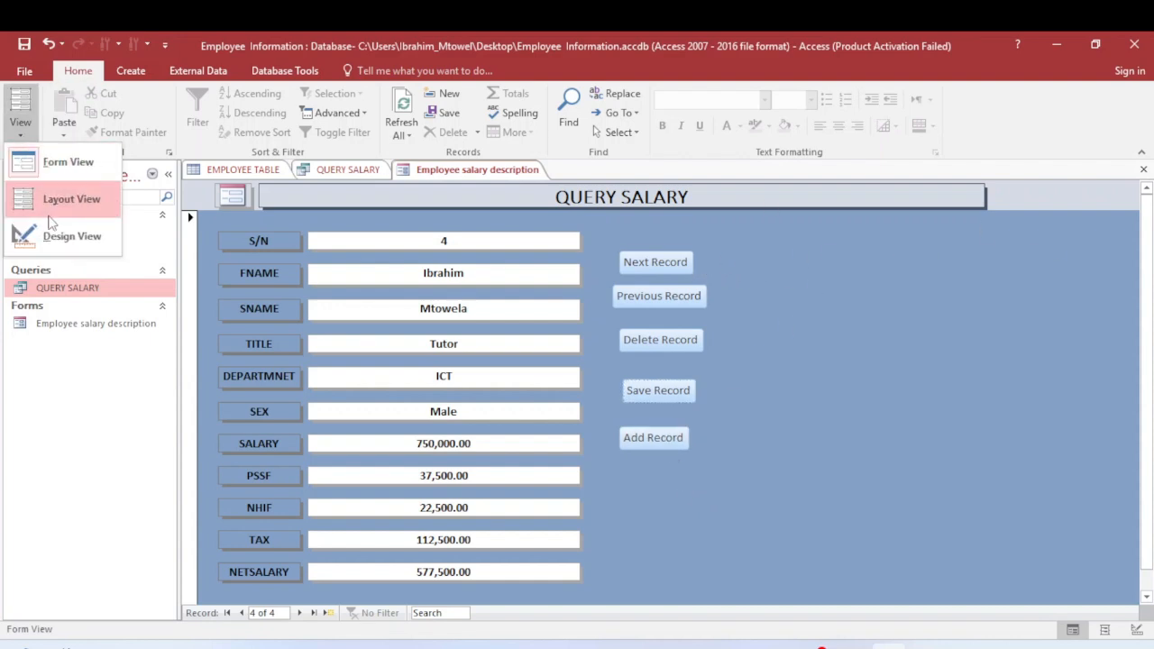
pyautogui.click(52, 233)
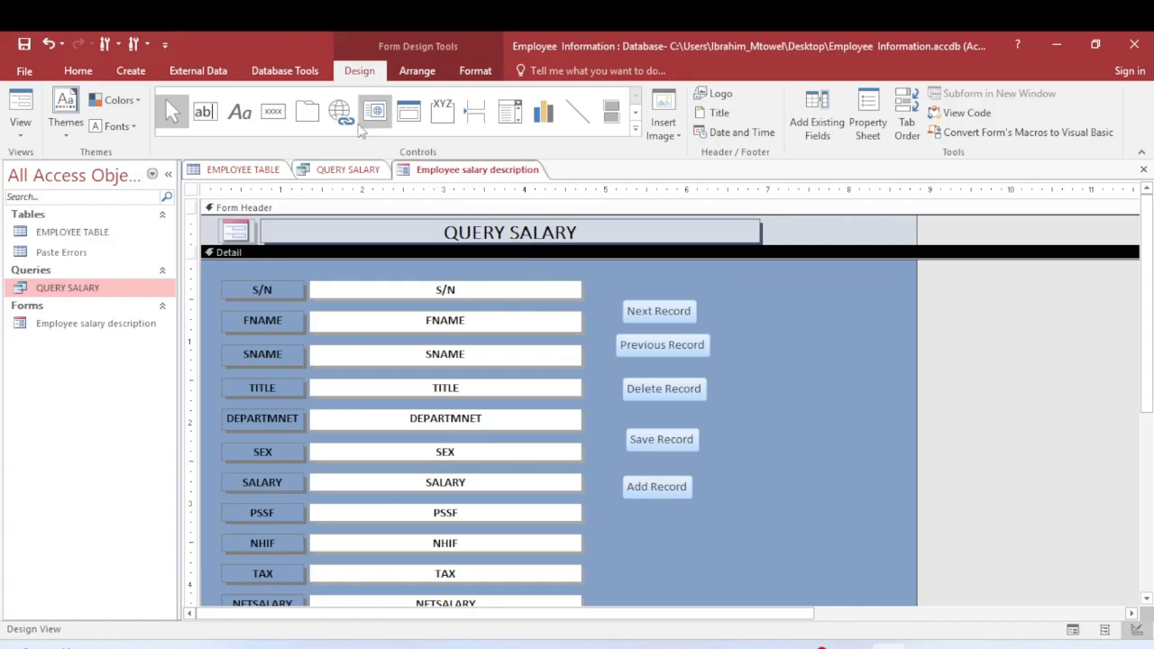
pyautogui.click(273, 111)
pyautogui.click(799, 298)
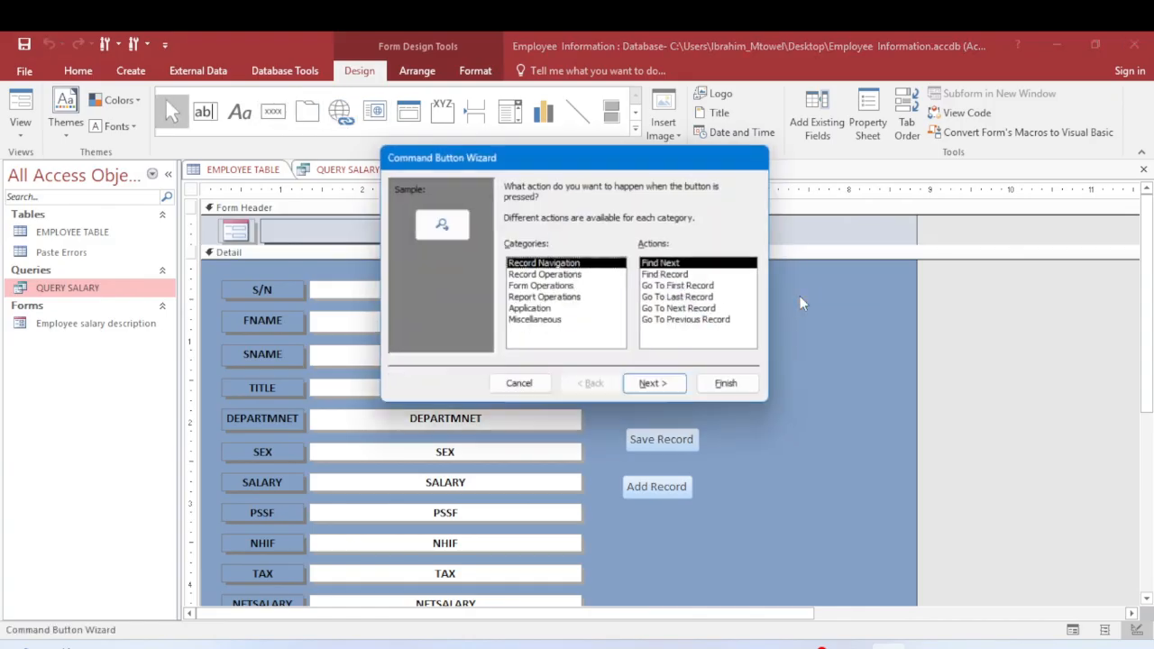
pyautogui.click(566, 277)
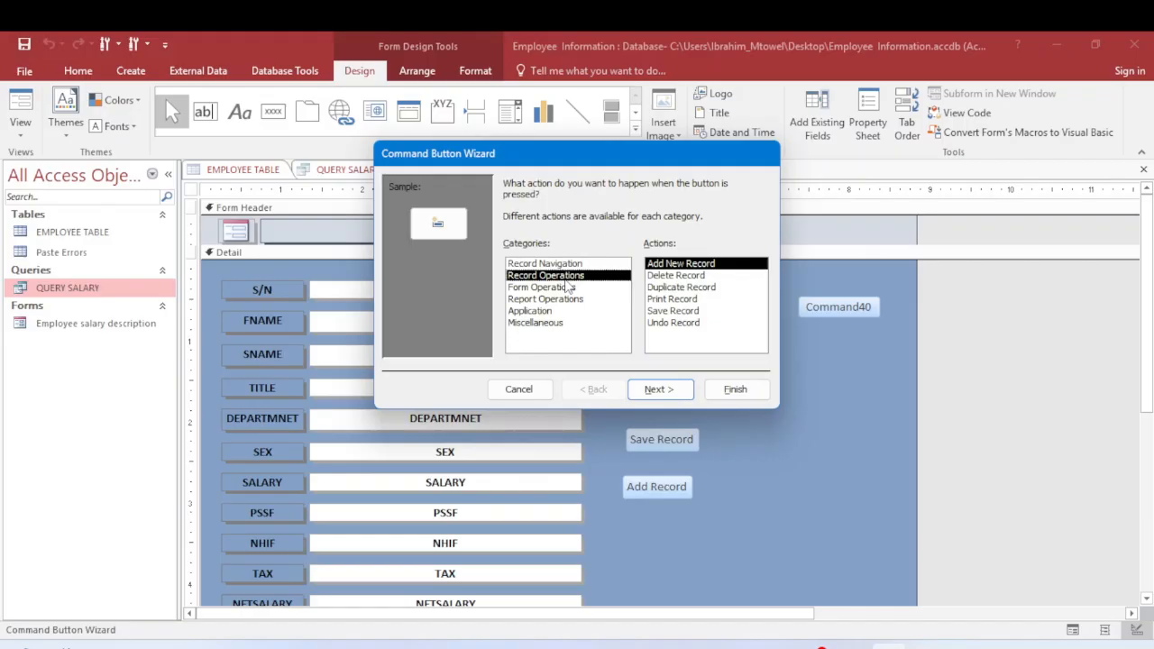
pyautogui.click(567, 288)
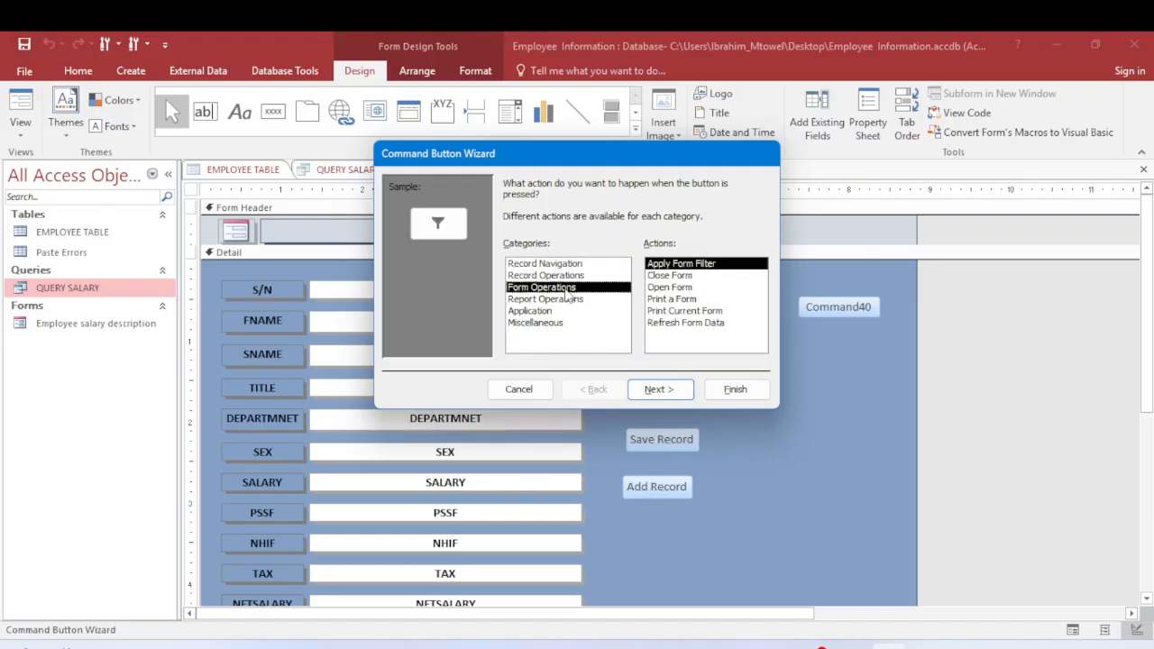
pyautogui.click(667, 288)
pyautogui.click(667, 276)
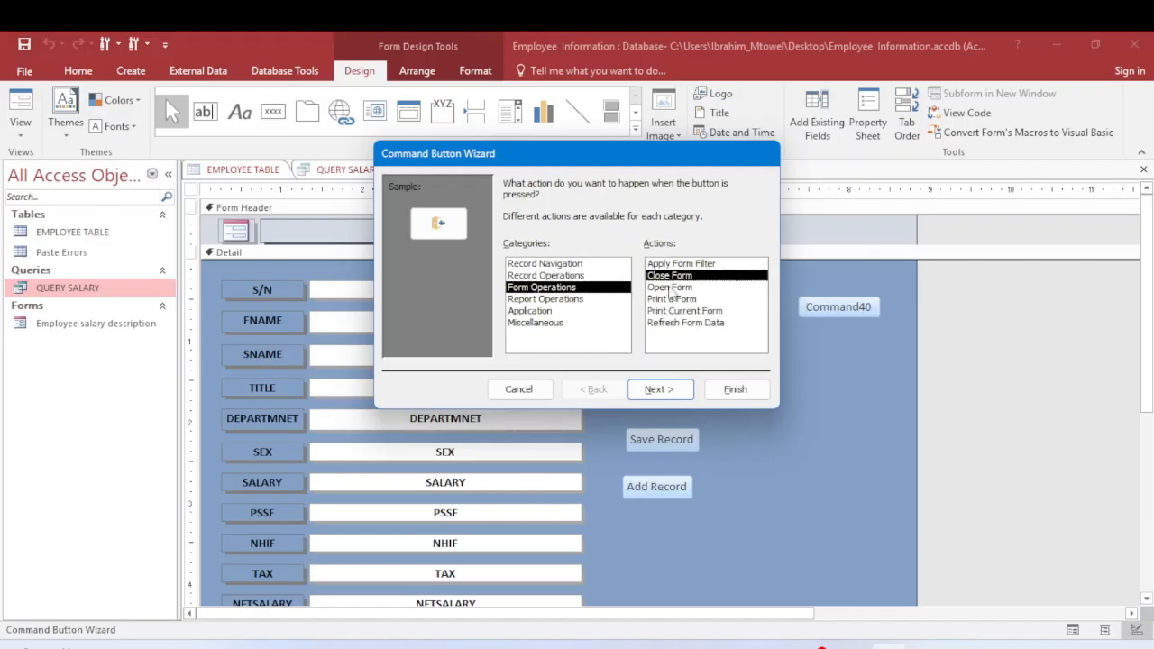
pyautogui.click(658, 388)
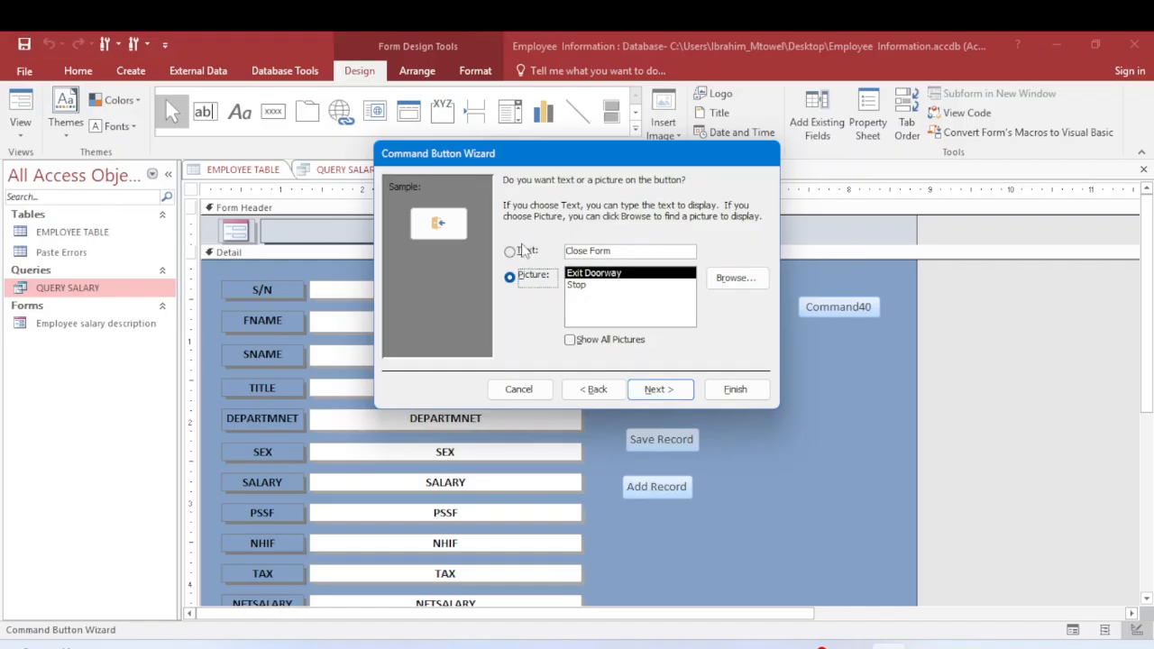
pyautogui.click(521, 252)
pyautogui.click(662, 389)
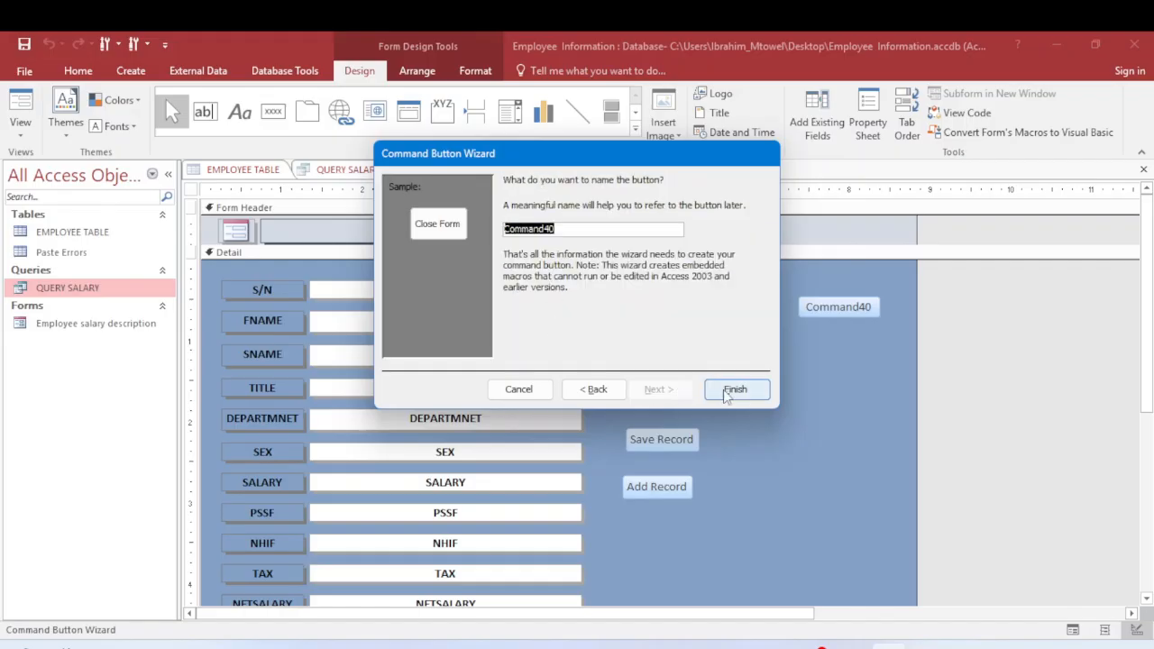
pyautogui.click(733, 389)
pyautogui.moveTo(845, 317); pyautogui.dragTo(866, 300)
pyautogui.click(583, 303)
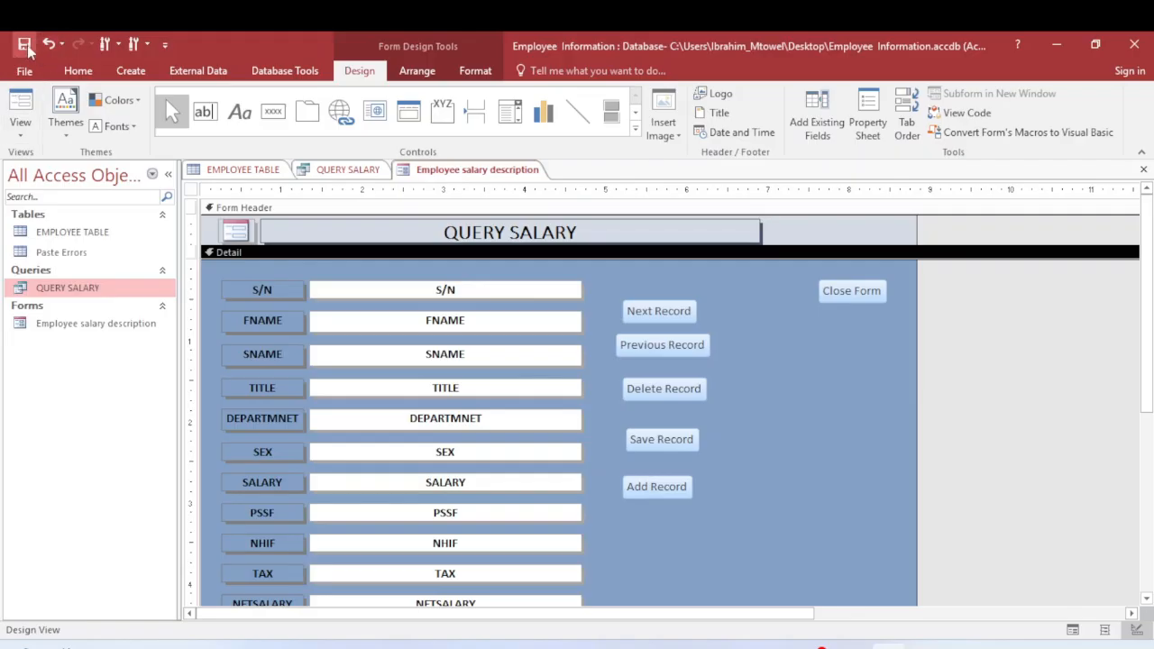
# In Form View, step to the last record, save it, and close the form
pyautogui.click(20, 131)
pyautogui.click(65, 161)
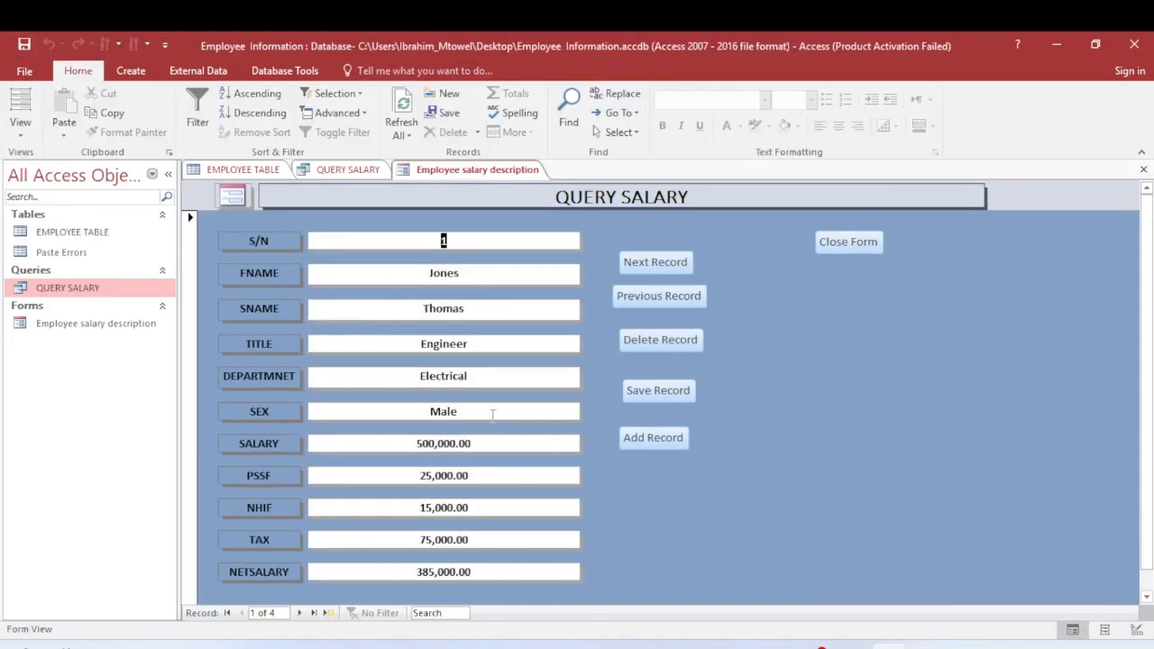
pyautogui.click(668, 267)
pyautogui.click(668, 266)
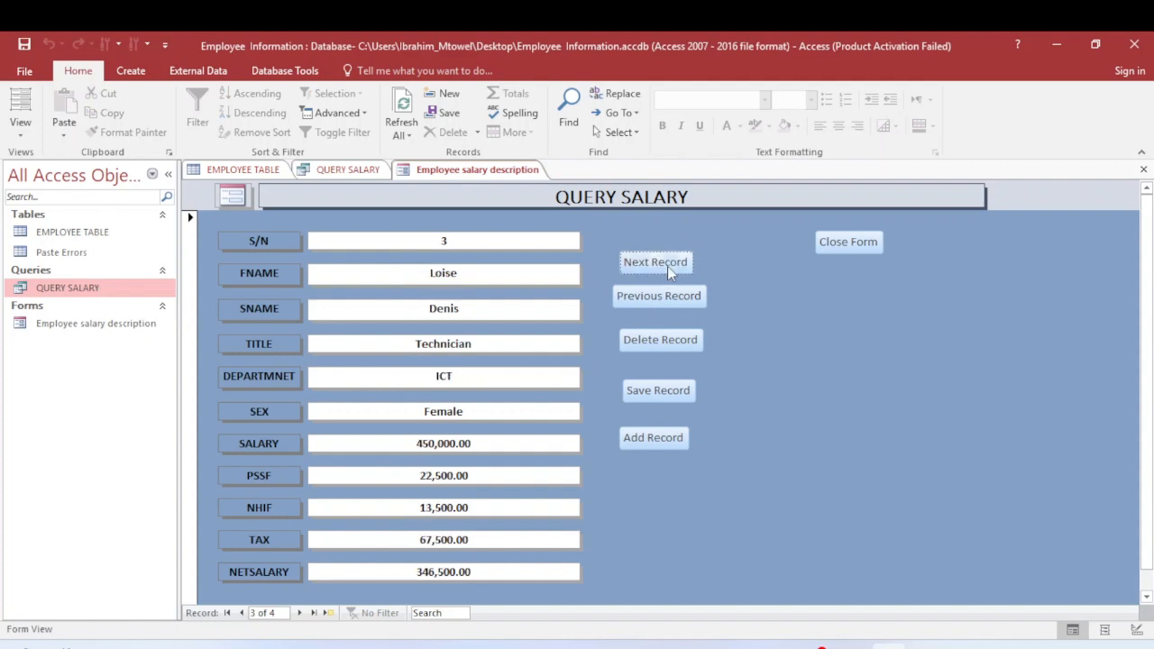
pyautogui.click(667, 266)
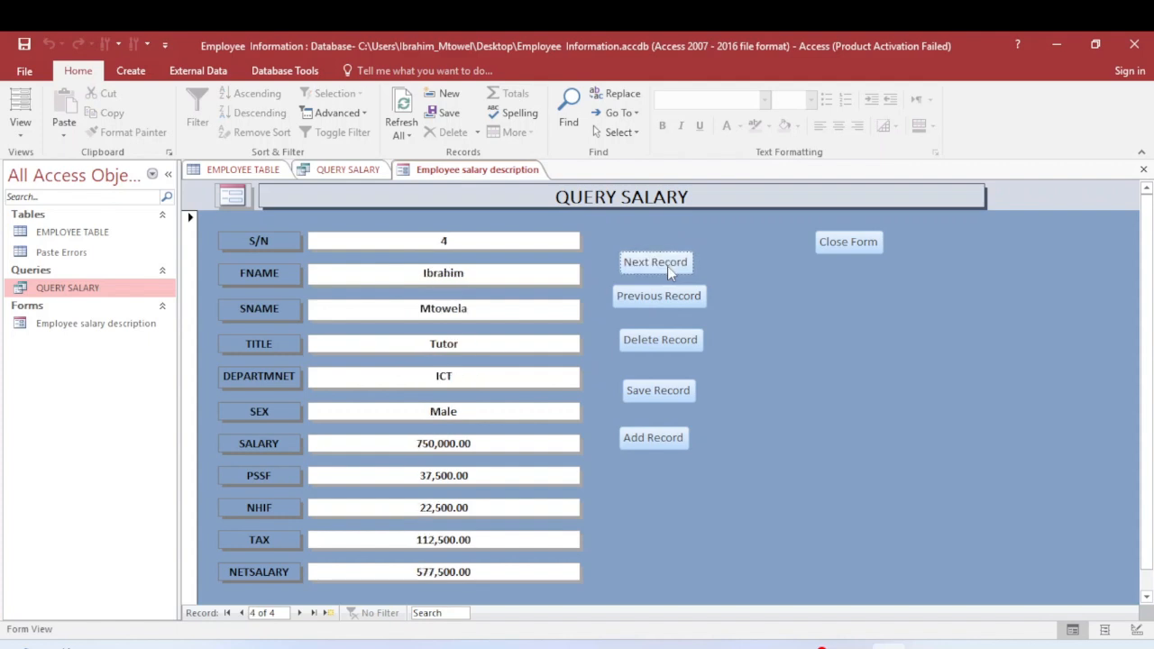
pyautogui.click(678, 393)
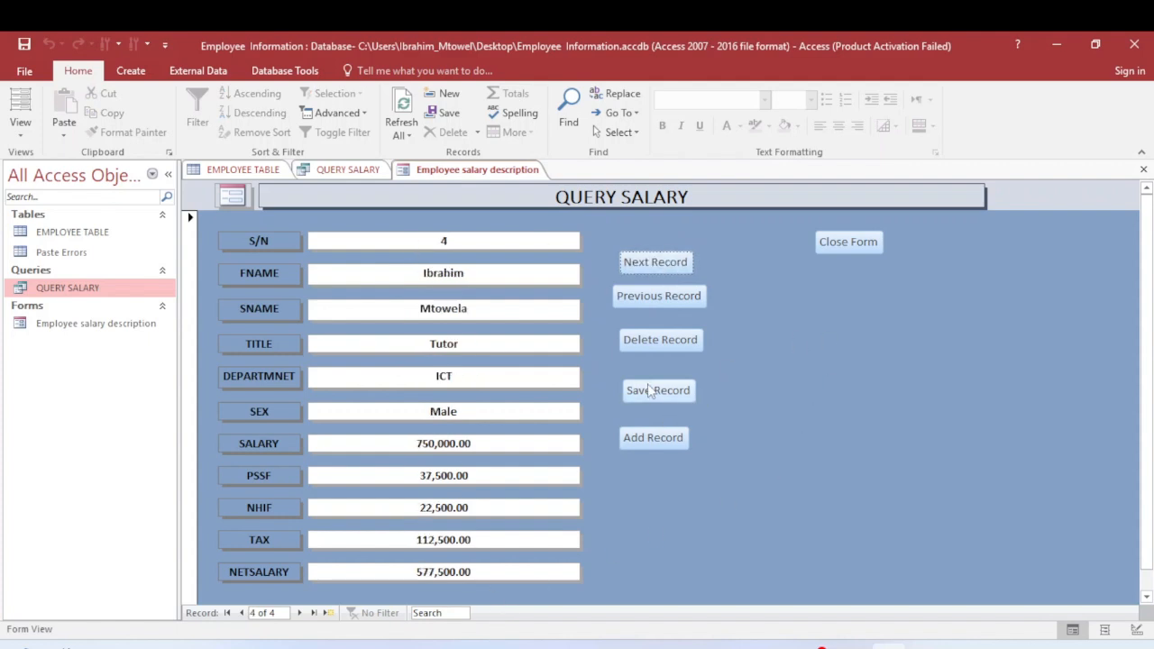
pyautogui.click(829, 243)
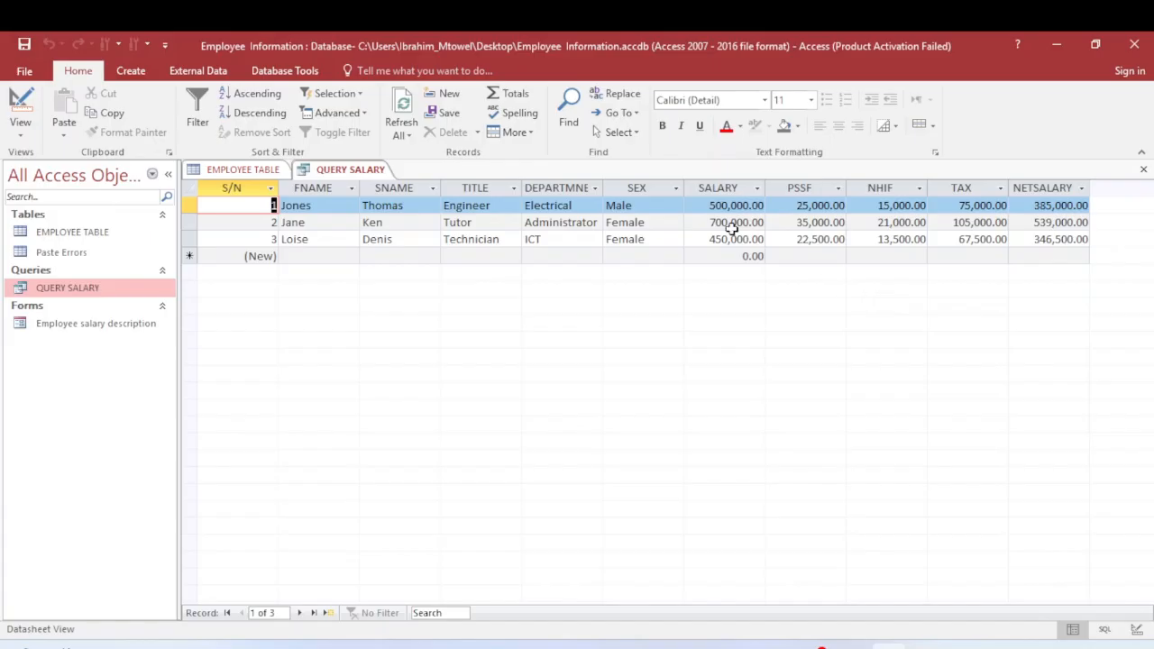
# Refresh QUERY SALARY and EMPLOYEE TABLE to show four records, then switch to Word
pyautogui.click(408, 135)
pyautogui.click(418, 153)
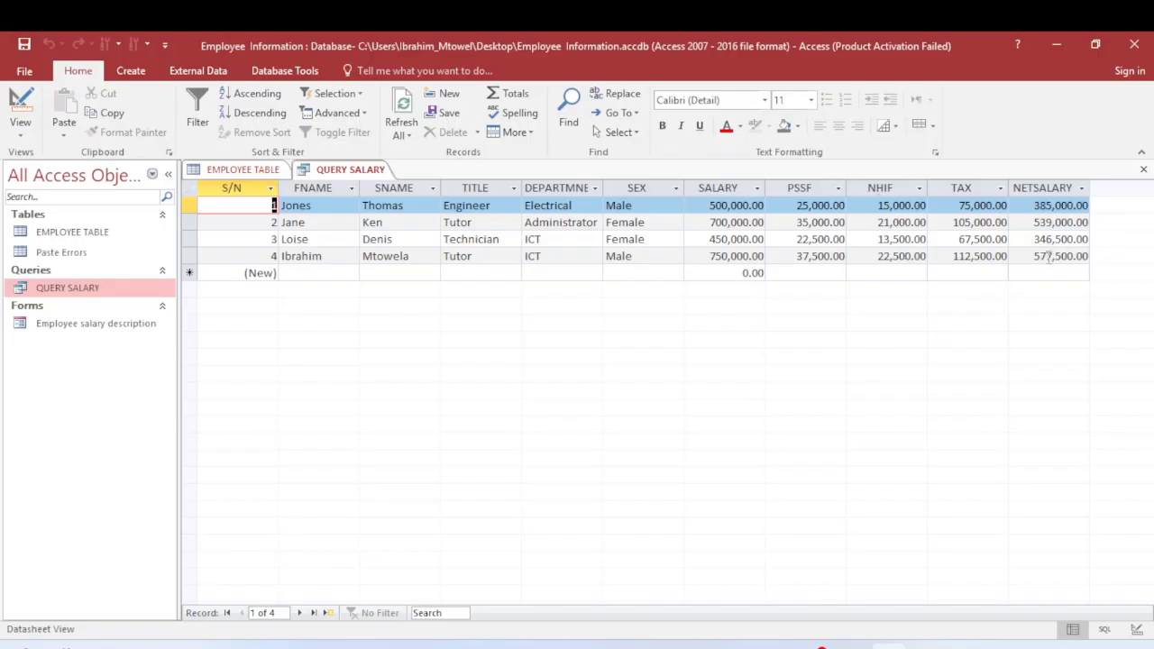
pyautogui.doubleClick(70, 235)
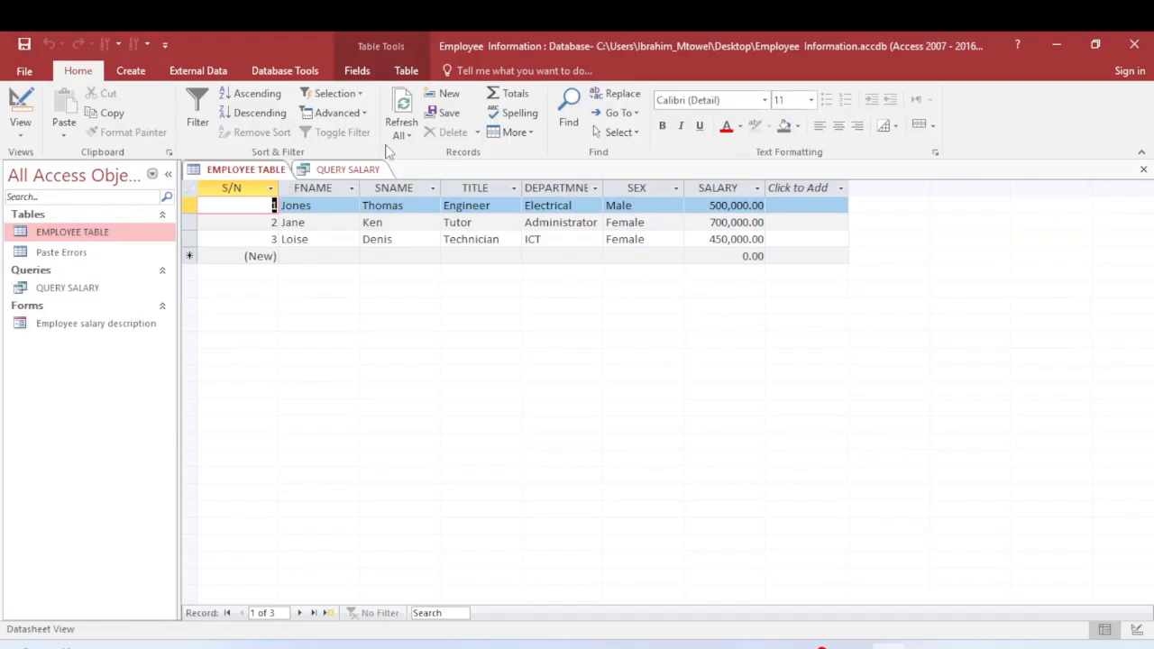
pyautogui.click(408, 135)
pyautogui.click(420, 171)
pyautogui.click(405, 133)
pyautogui.click(424, 153)
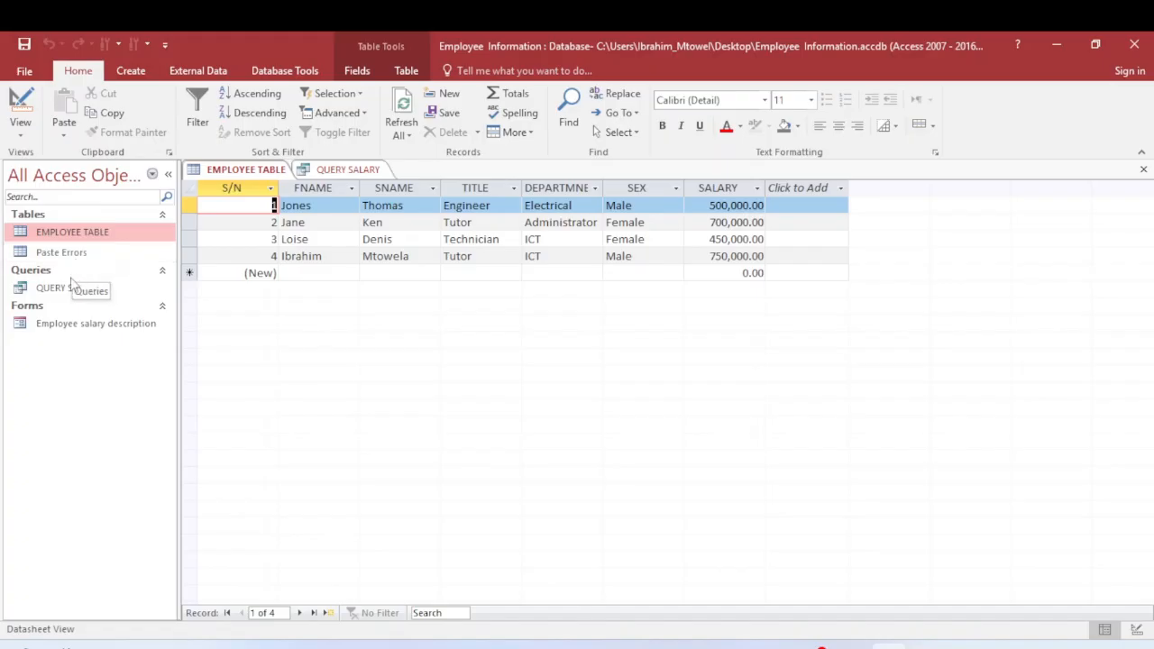
pyautogui.moveTo(262, 177); pyautogui.dragTo(311, 170)
pyautogui.click(329, 169)
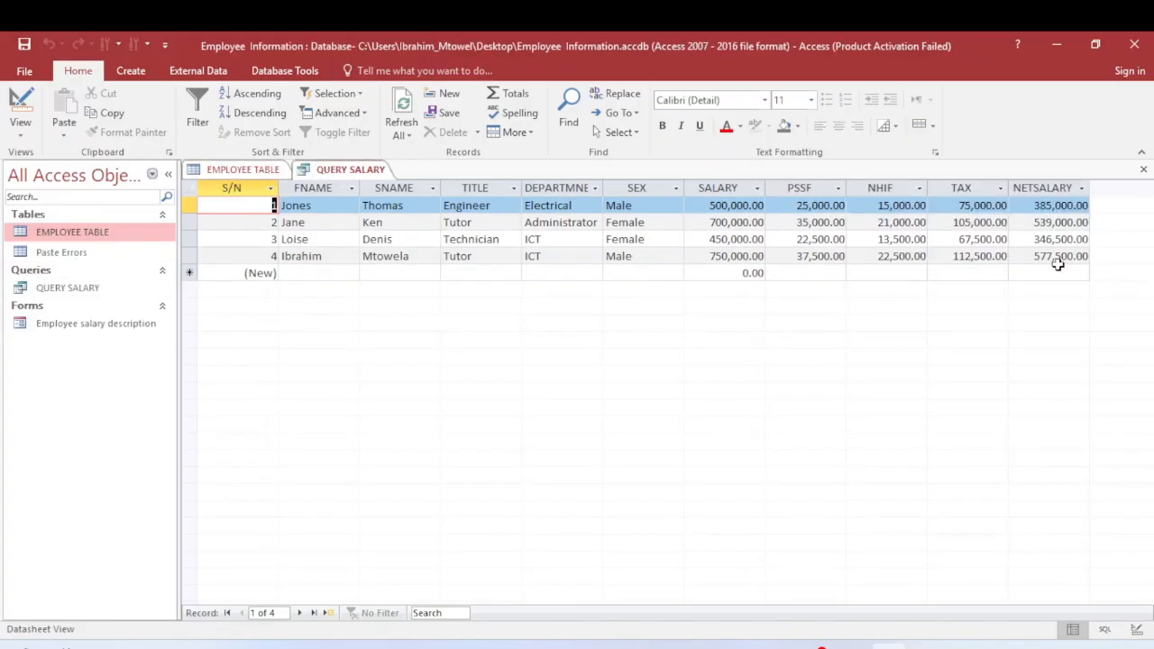
pyautogui.click(852, 646)
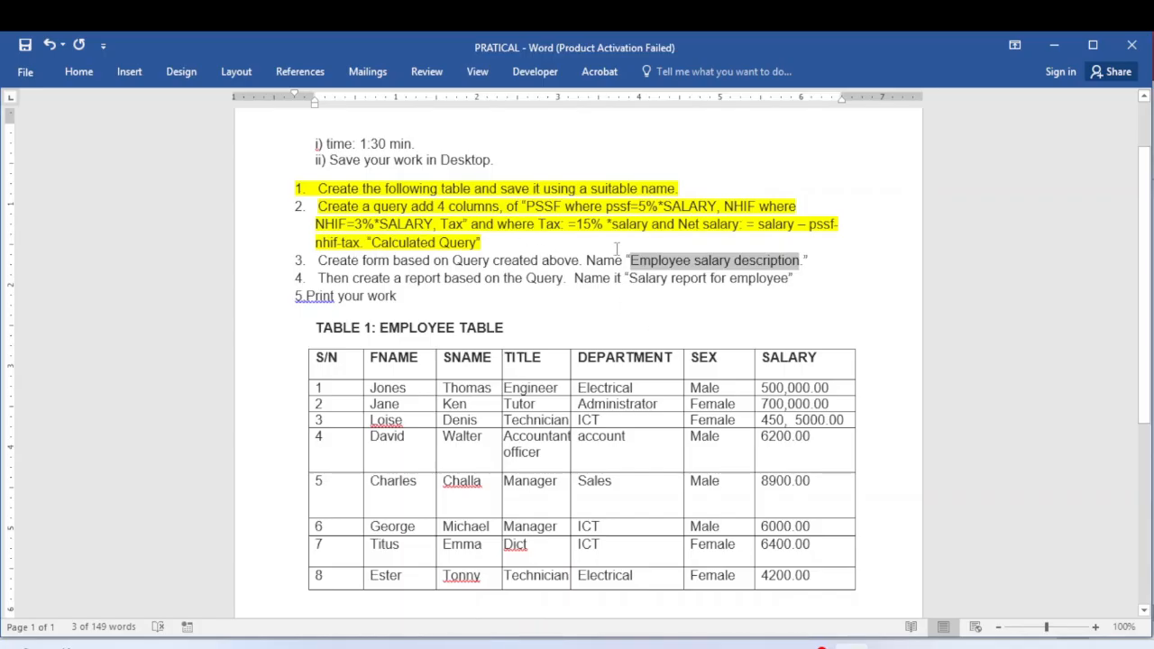
# Highlight the third instruction line yellow in Word and return to Access
pyautogui.click(498, 248)
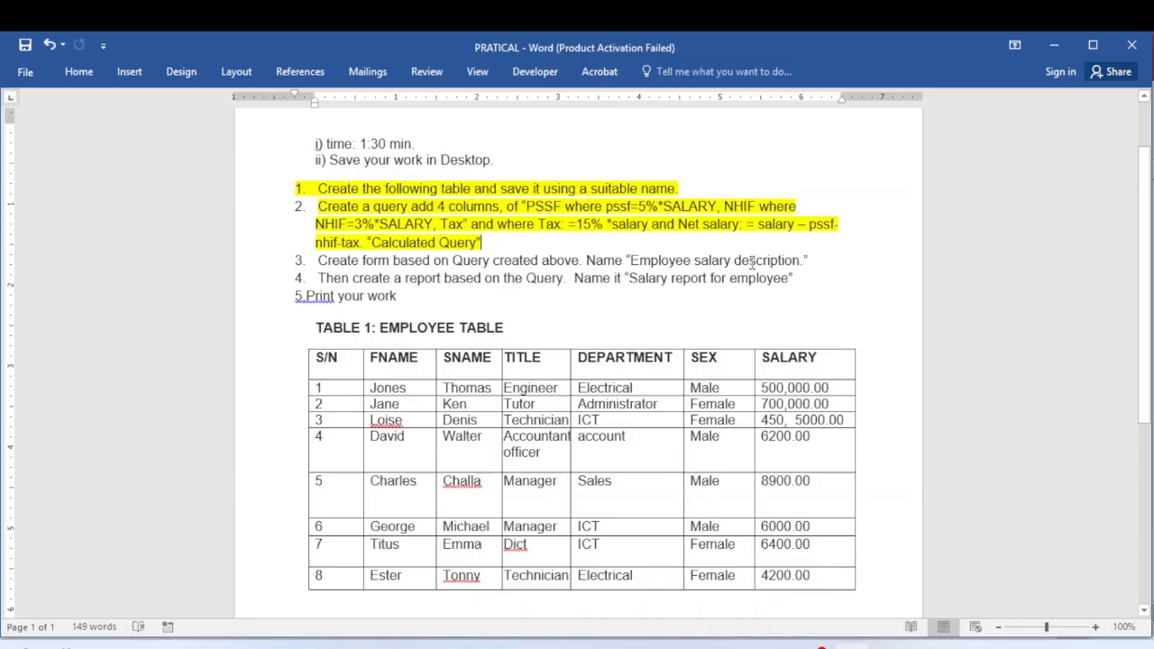
pyautogui.moveTo(812, 259); pyautogui.dragTo(320, 261)
pyautogui.click(407, 231)
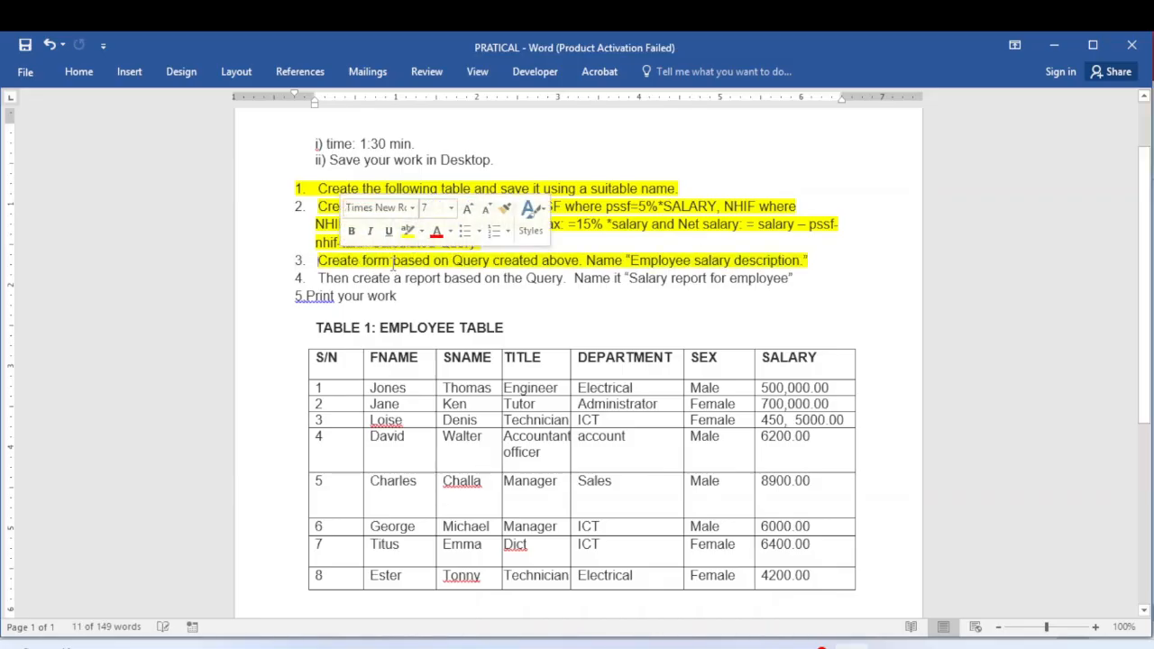
pyautogui.click(418, 290)
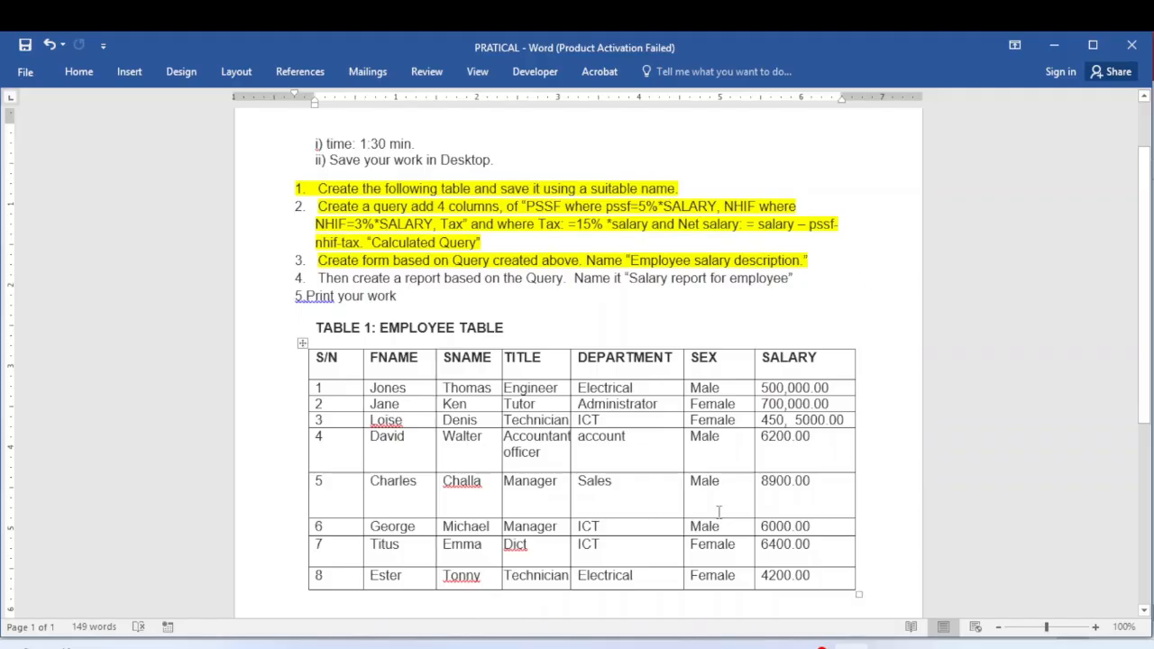
pyautogui.click(888, 646)
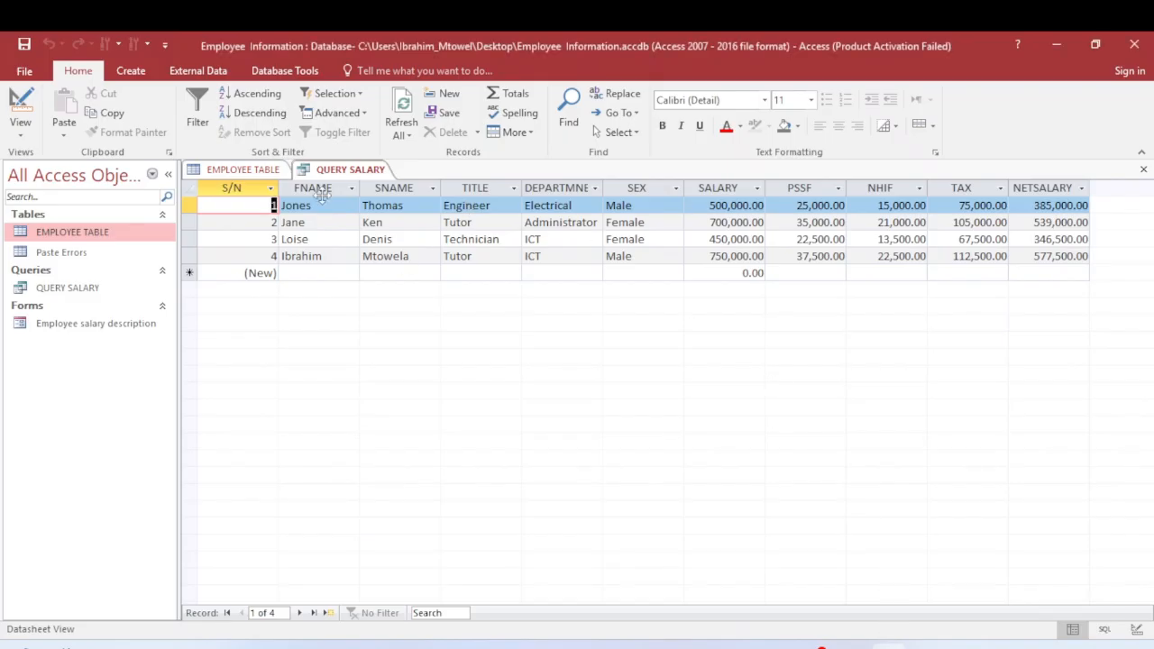
# Create an automatic report from QUERY SALARY, discarding a stray blank report, and open Design view
pyautogui.click(131, 70)
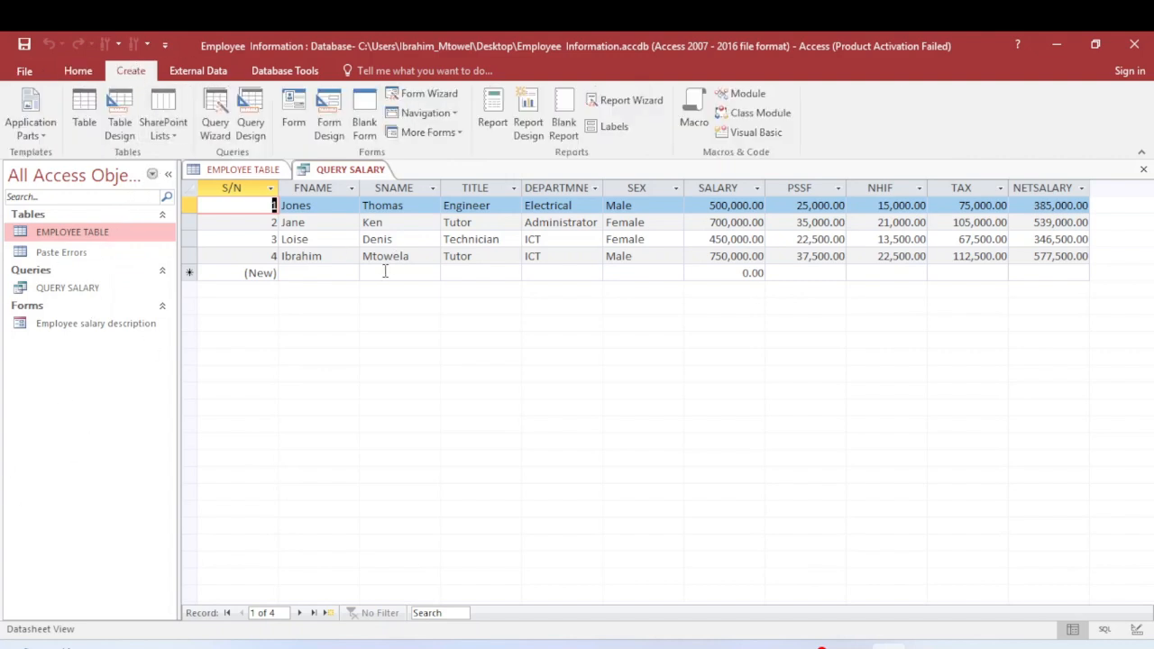
pyautogui.click(532, 108)
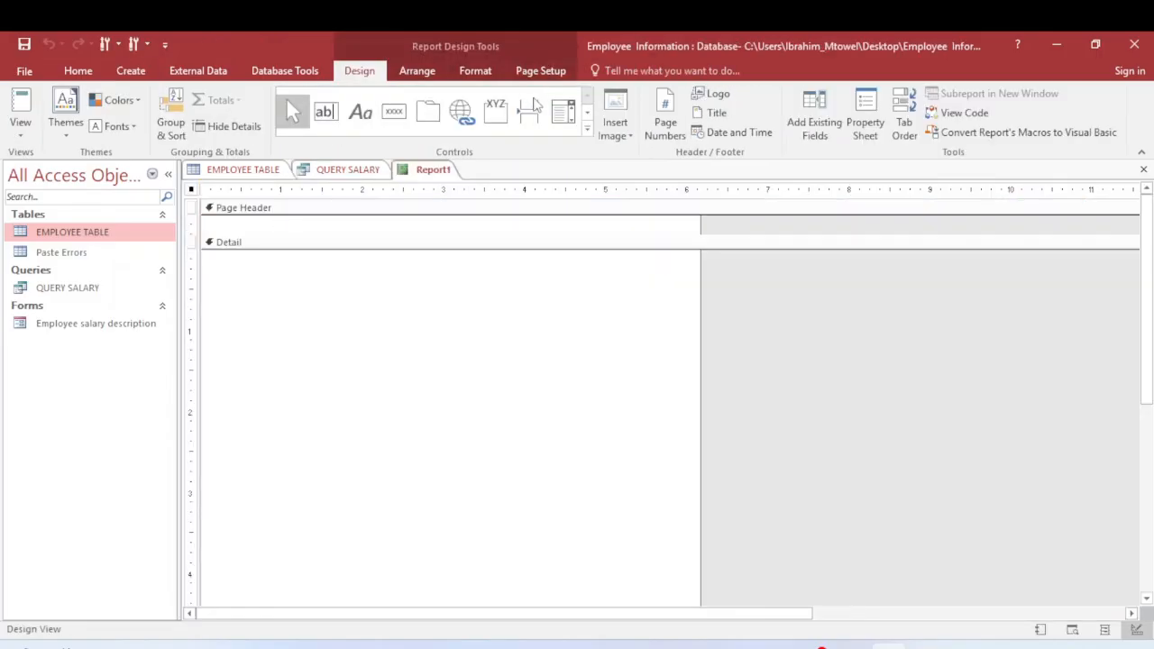
pyautogui.rightClick(440, 171)
pyautogui.click(471, 200)
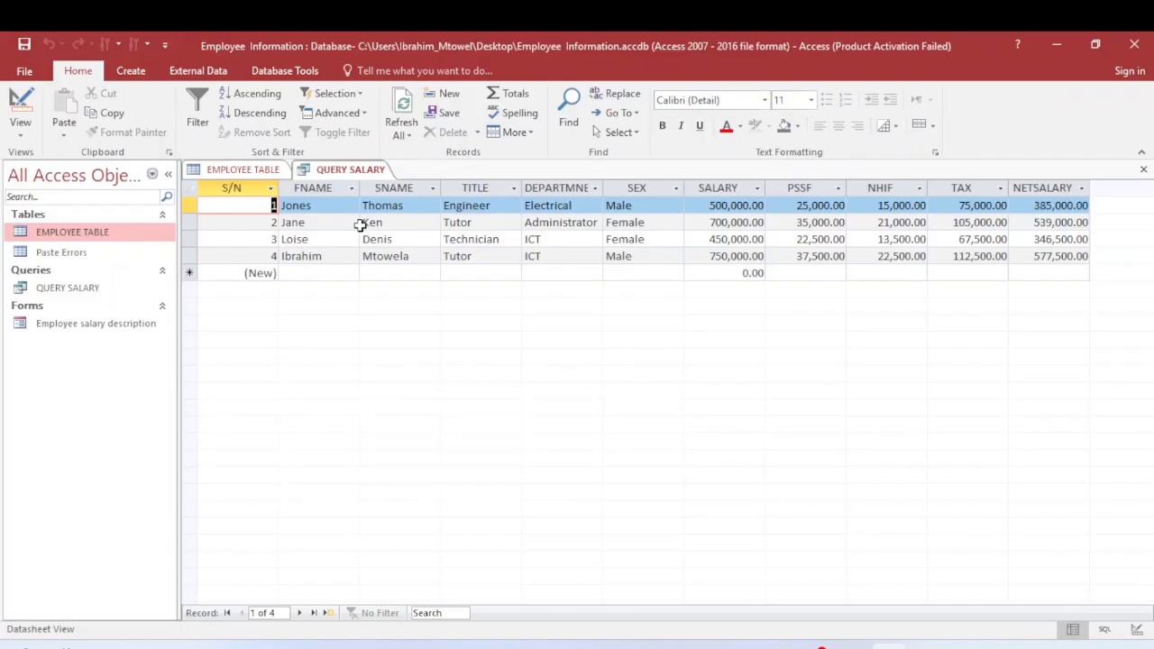
pyautogui.click(130, 71)
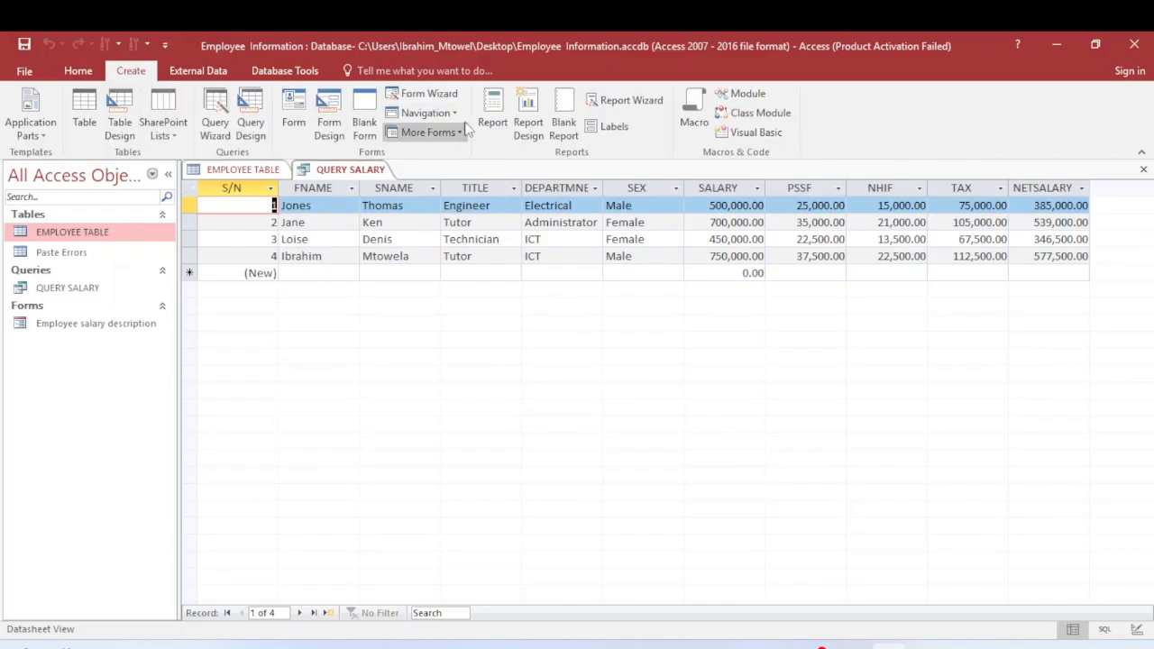
pyautogui.click(492, 115)
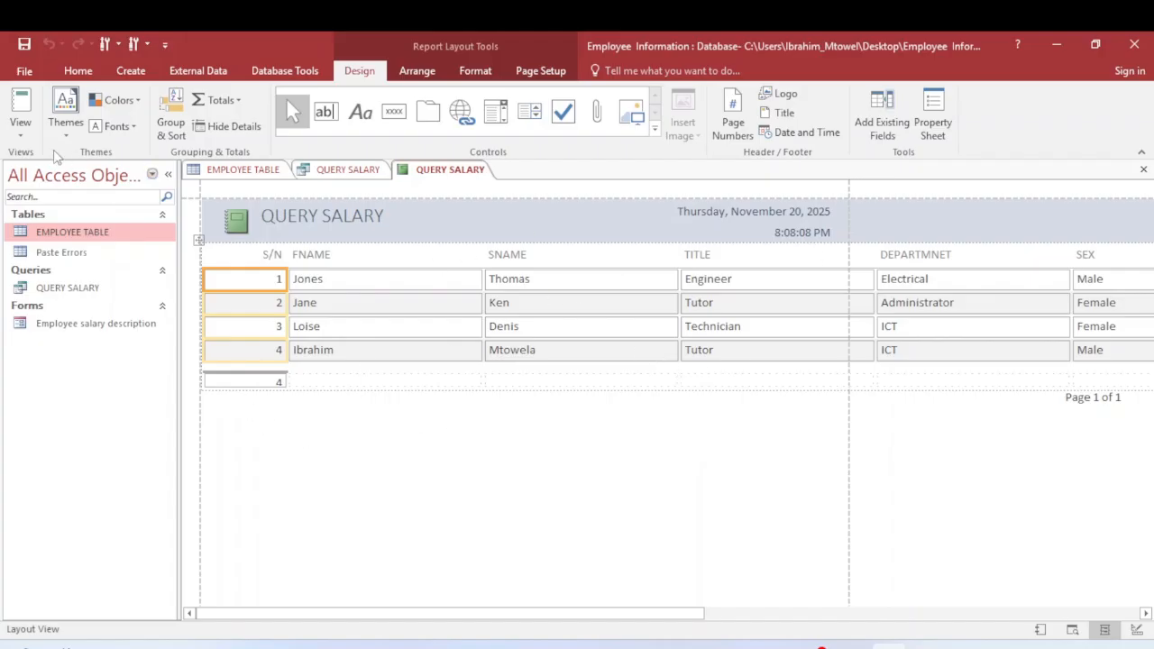
pyautogui.click(20, 132)
pyautogui.click(63, 268)
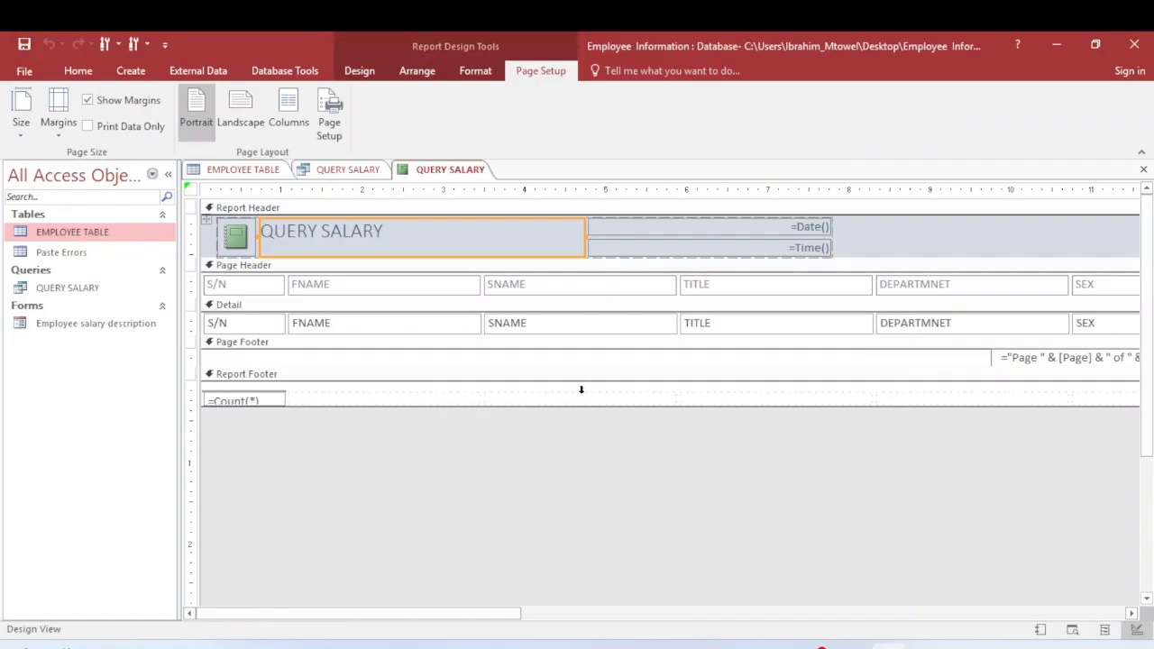
# Narrow the FNAME, SNAME and TITLE report columns
pyautogui.click(410, 285)
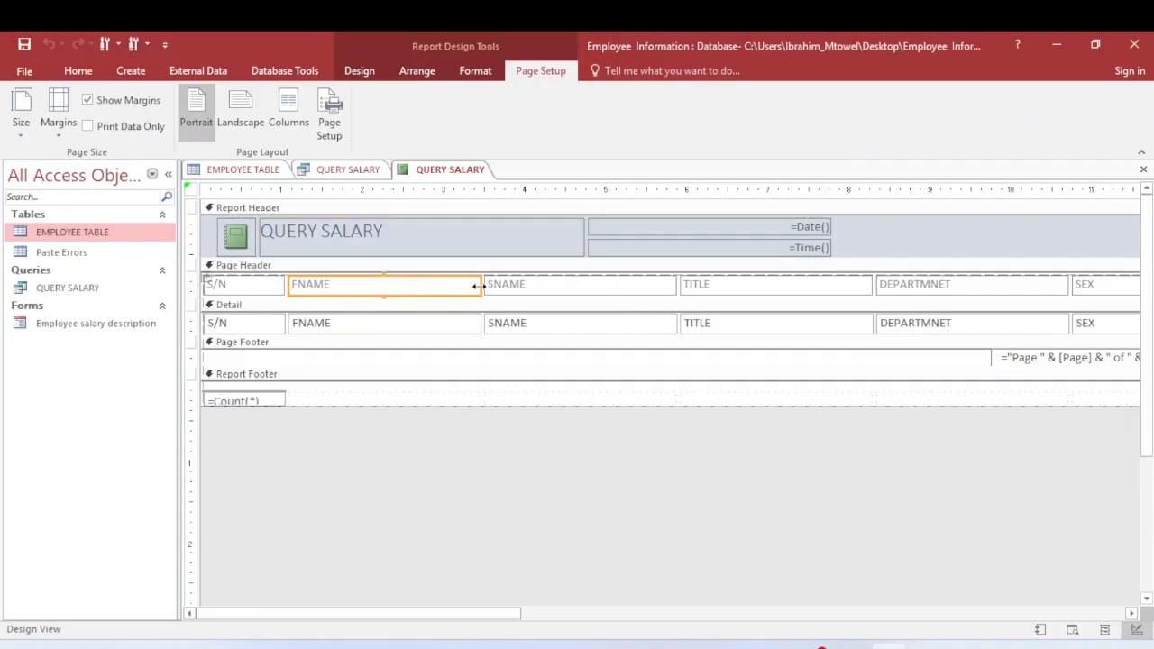
pyautogui.moveTo(479, 285); pyautogui.dragTo(431, 286)
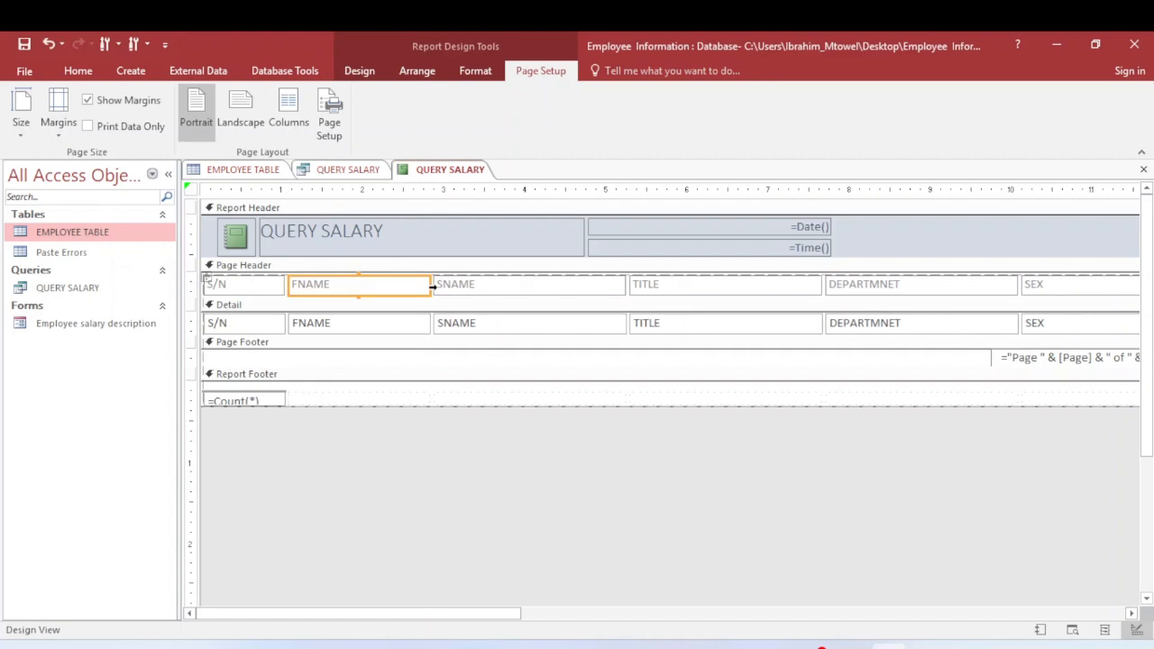
pyautogui.click(567, 286)
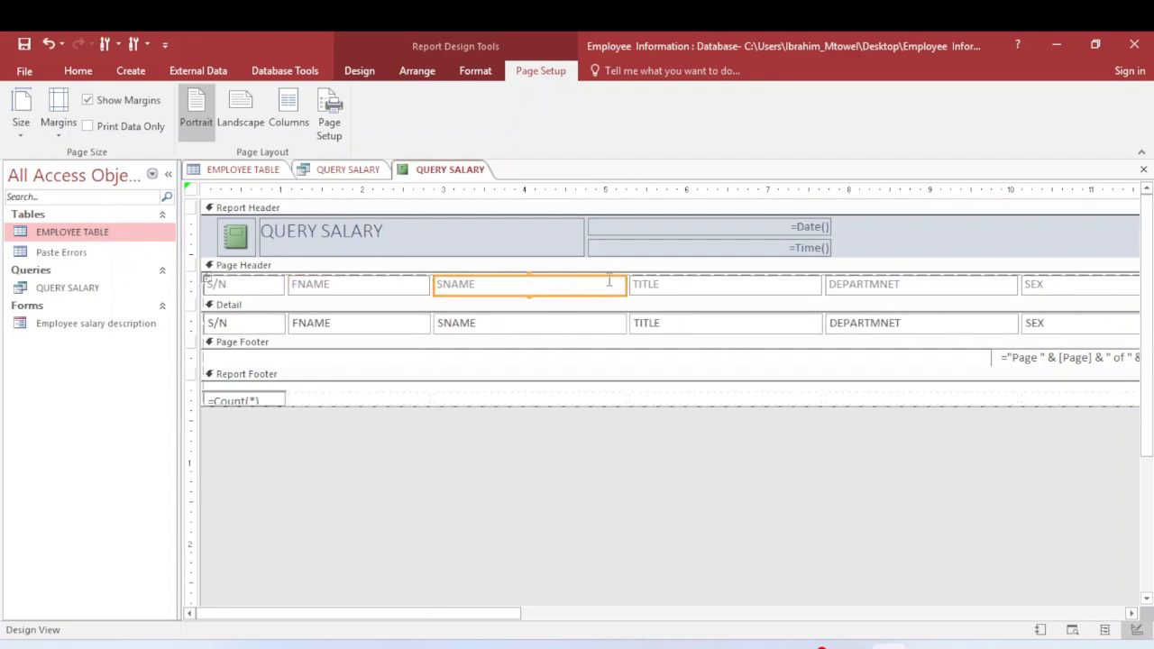
pyautogui.moveTo(621, 284); pyautogui.dragTo(572, 287)
pyautogui.click(653, 281)
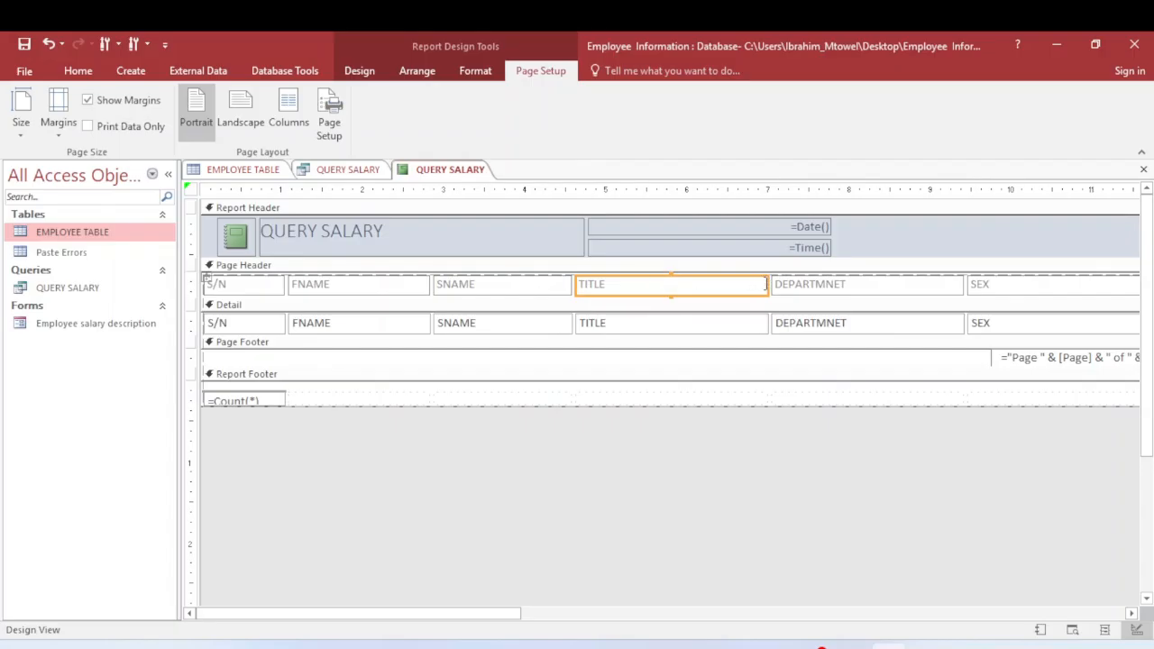
pyautogui.moveTo(764, 284); pyautogui.dragTo(710, 289)
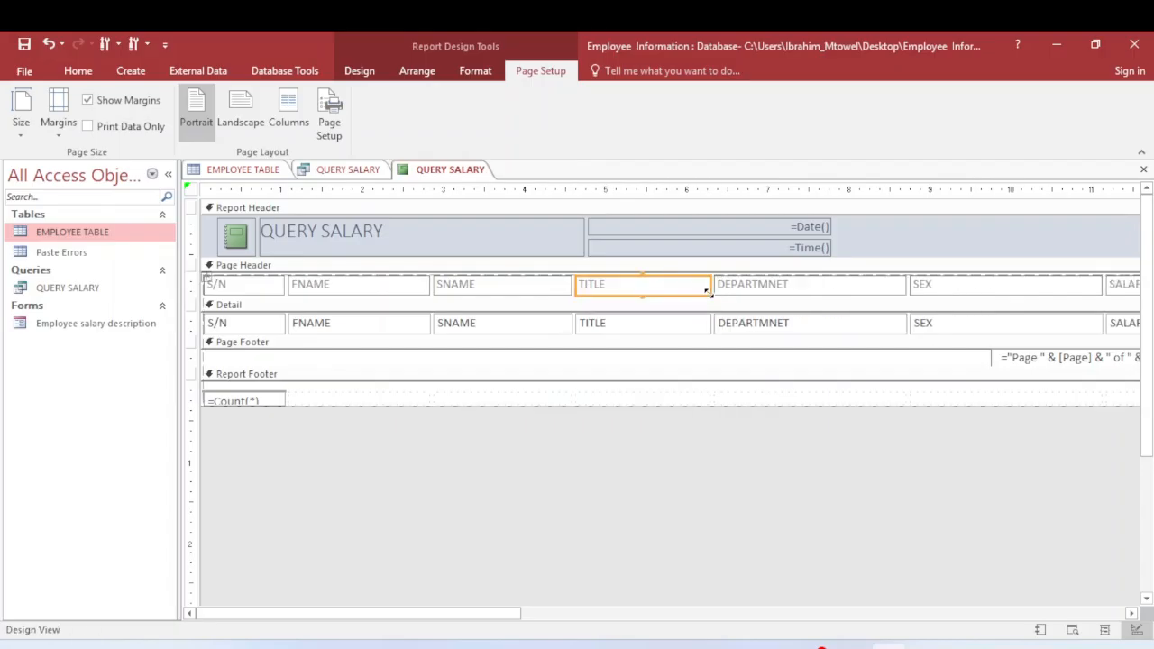
# Narrow the DEPARTMNET and SEX columns and scroll to check the layout
pyautogui.click(839, 285)
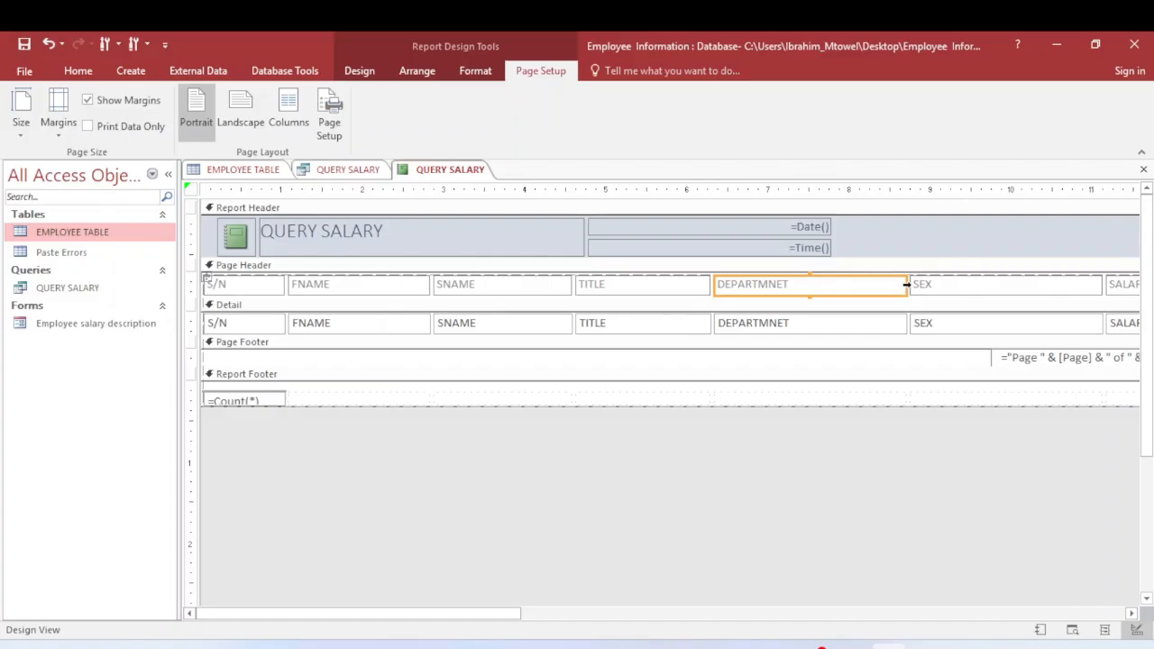
pyautogui.moveTo(902, 285); pyautogui.dragTo(871, 284)
pyautogui.click(1131, 613)
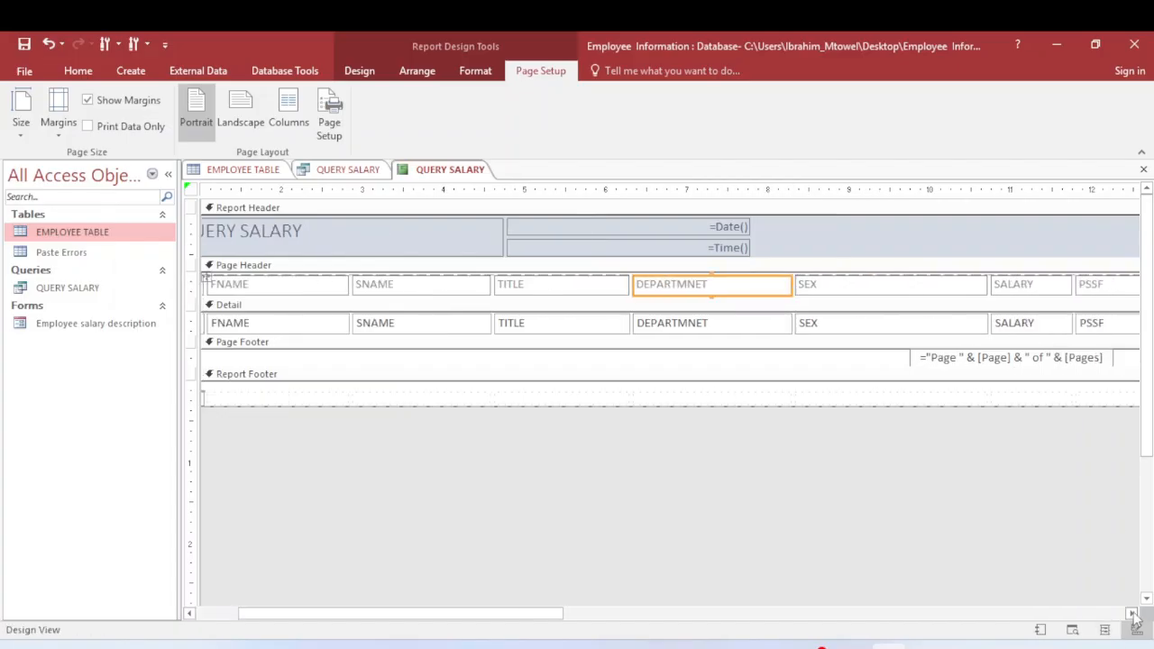
pyautogui.click(1130, 613)
pyautogui.click(884, 285)
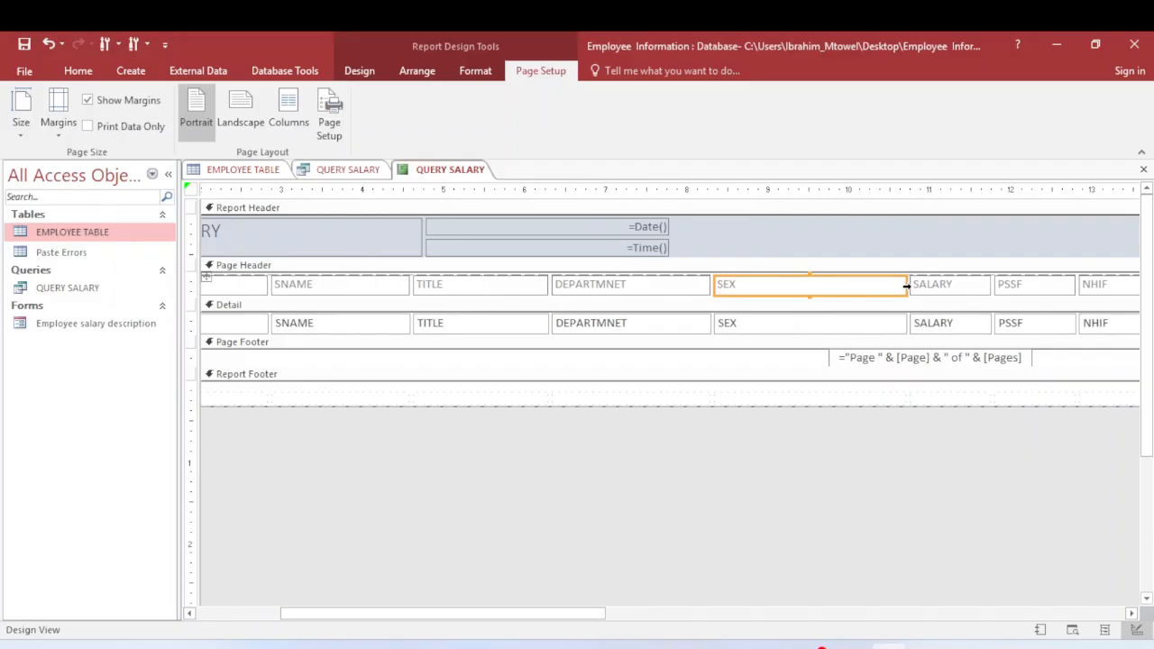
pyautogui.moveTo(901, 285); pyautogui.dragTo(796, 284)
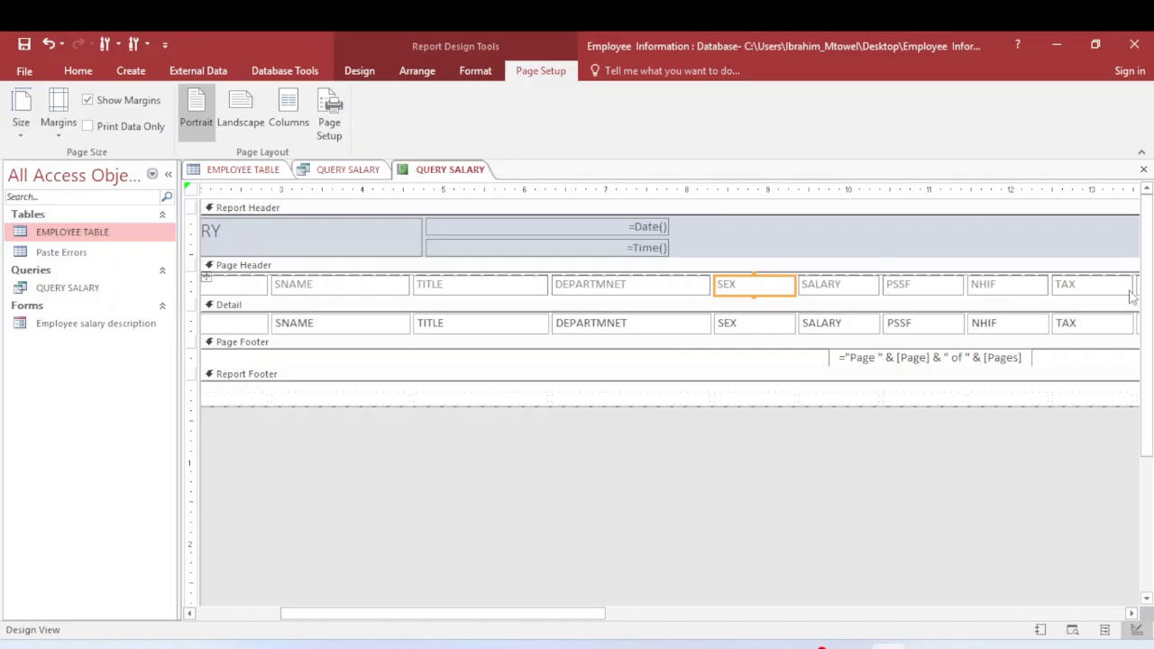
pyautogui.click(1131, 613)
pyautogui.click(1131, 613)
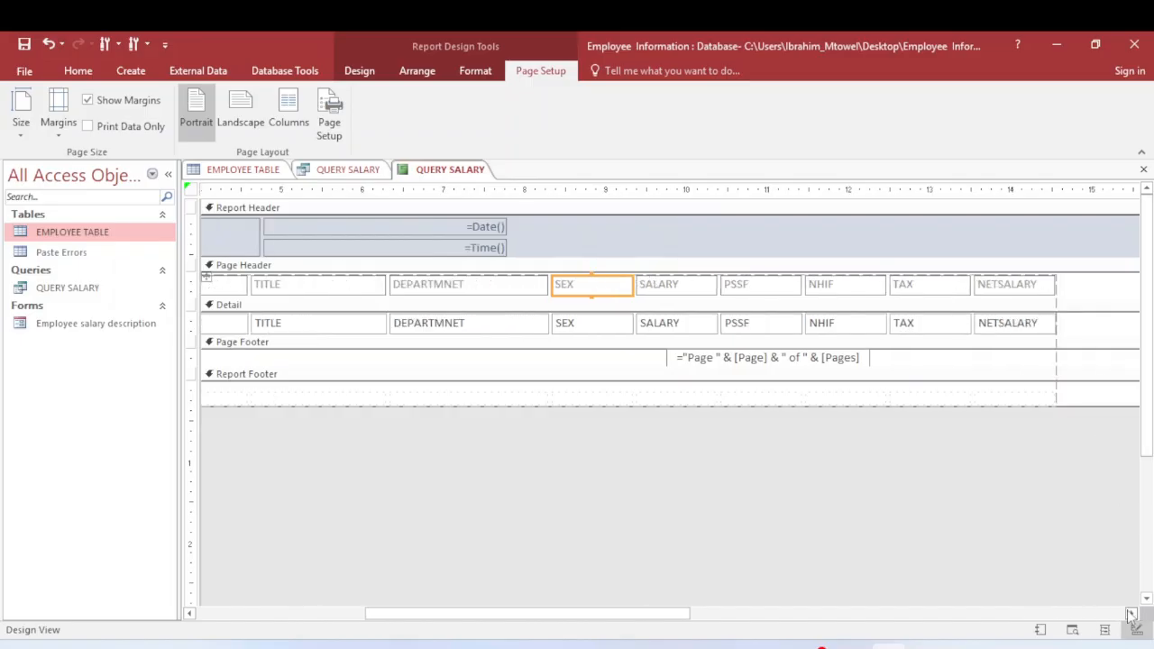
pyautogui.moveTo(686, 612); pyautogui.dragTo(461, 599)
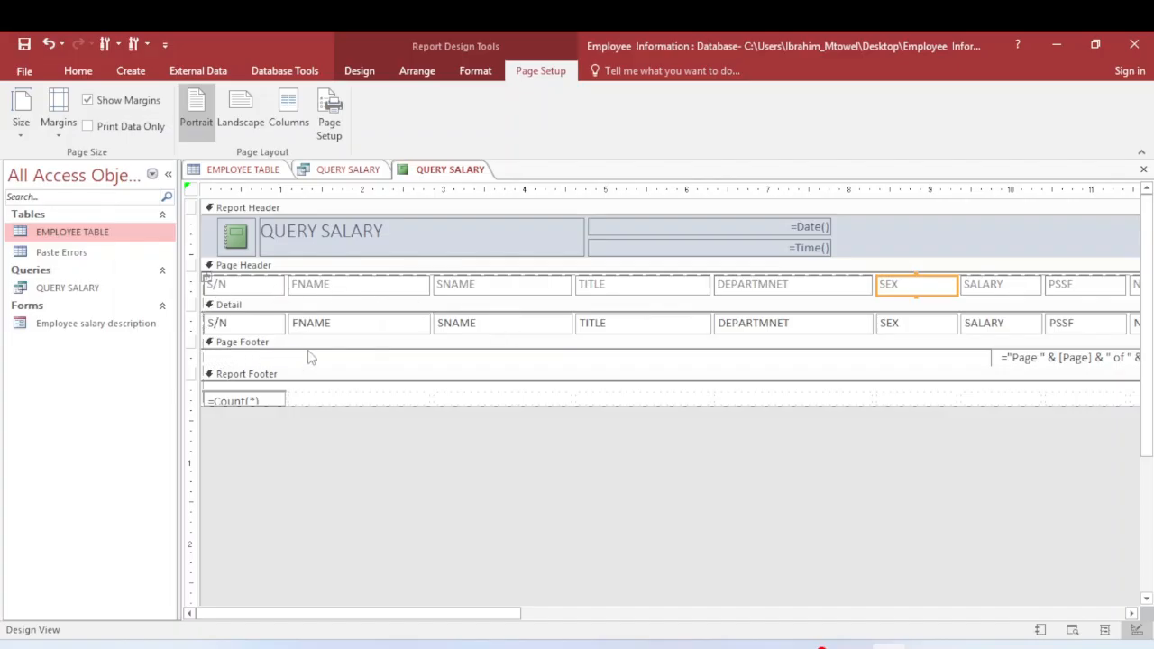
# Bring up the save prompt for the report, then switch to the Word practical sheet
pyautogui.click(25, 44)
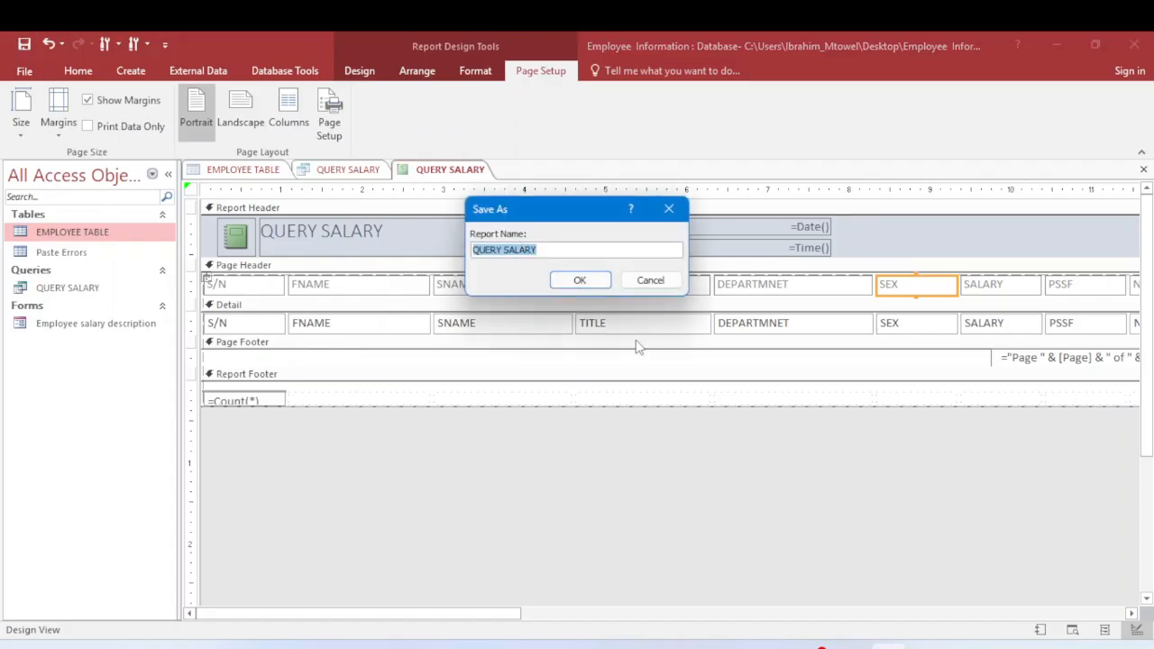
pyautogui.moveTo(852, 645)
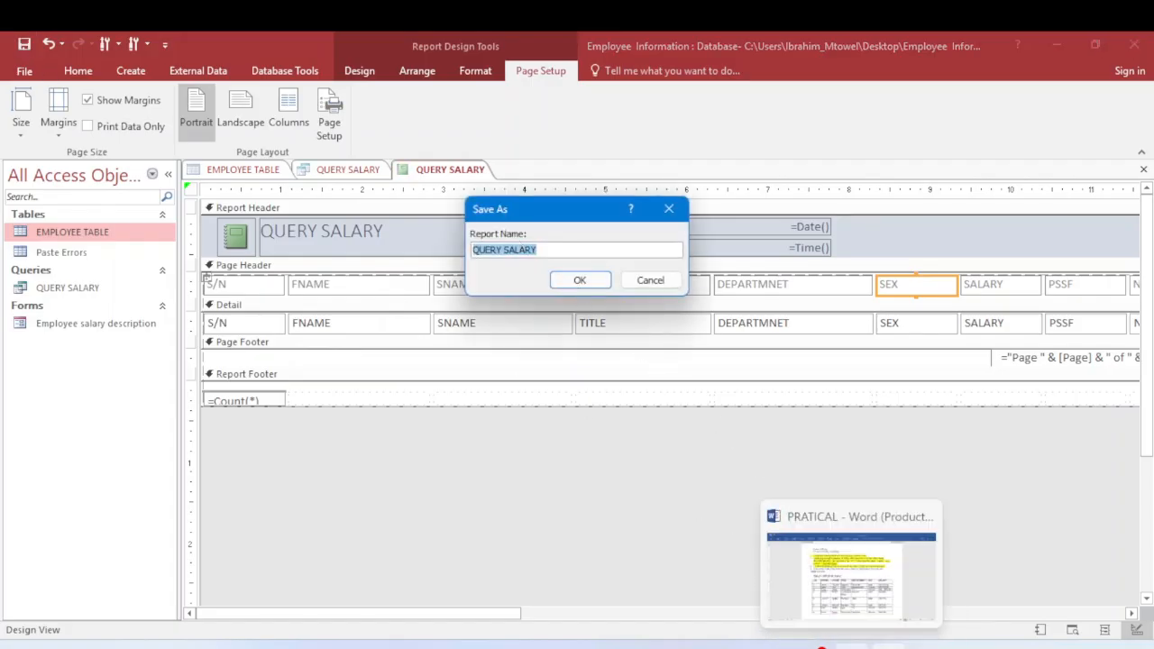
pyautogui.click(870, 600)
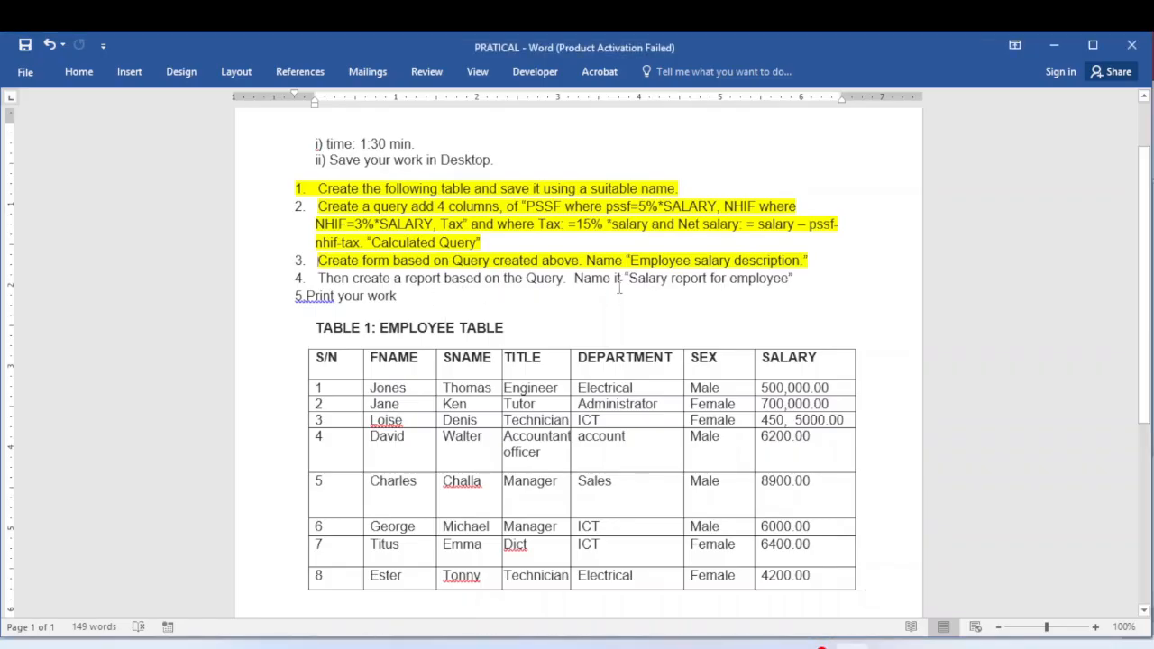
# Copy the name 'Salary report for employee' from task 4 in Word and return to Access
pyautogui.moveTo(629, 279); pyautogui.dragTo(781, 279)
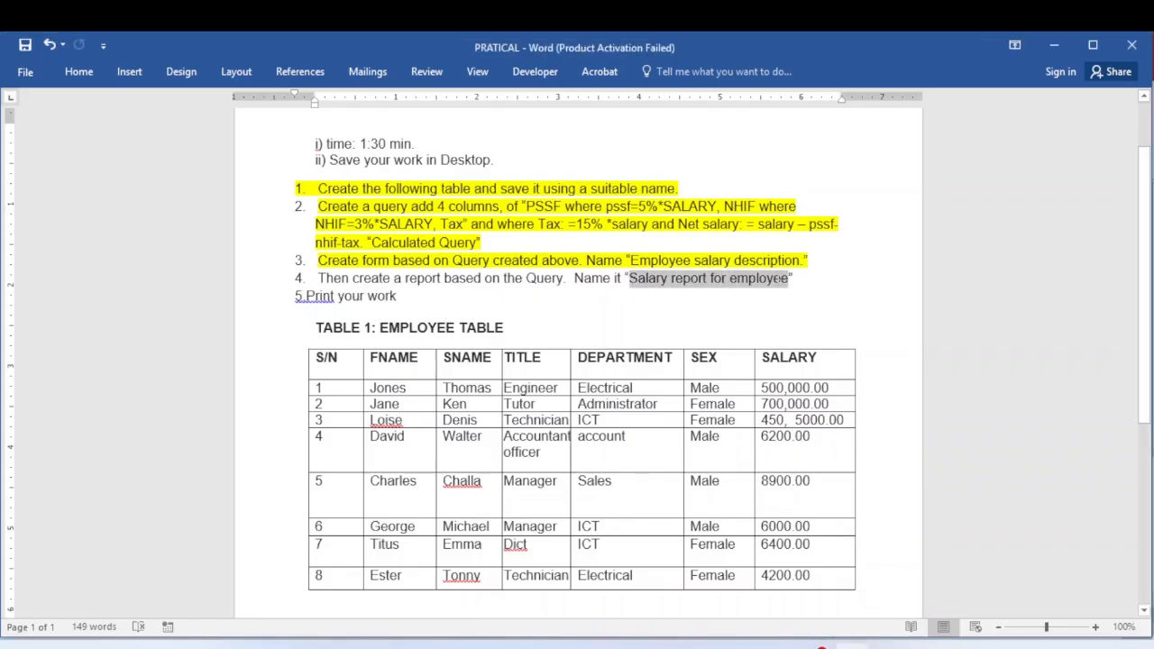
pyautogui.rightClick(765, 289)
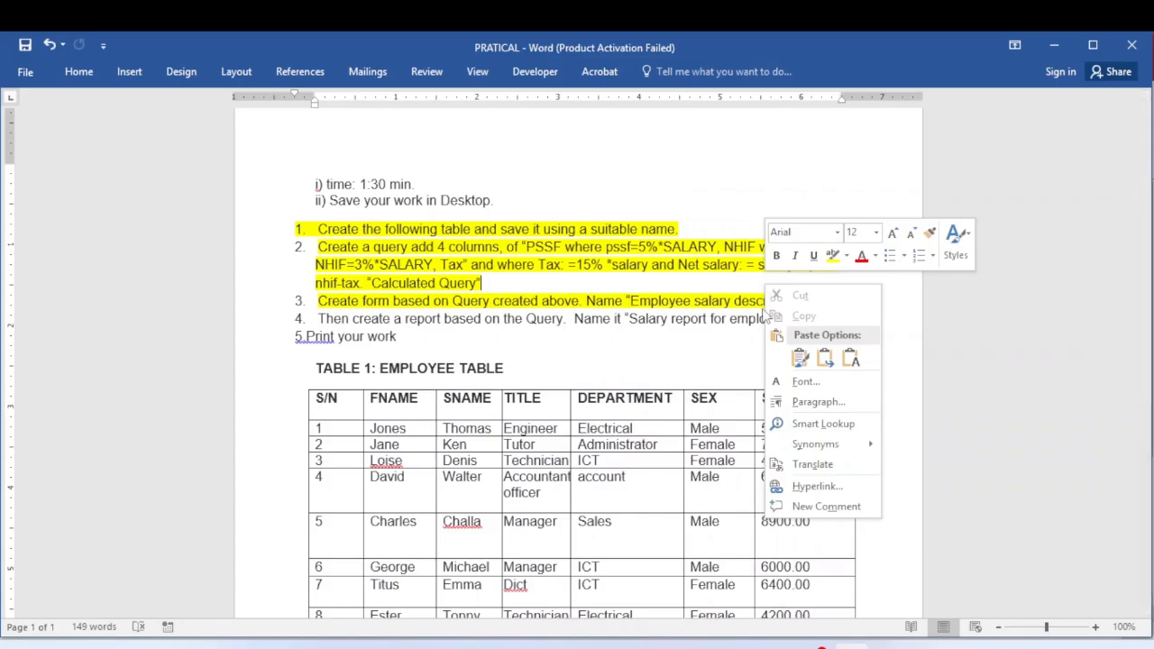
pyautogui.click(718, 340)
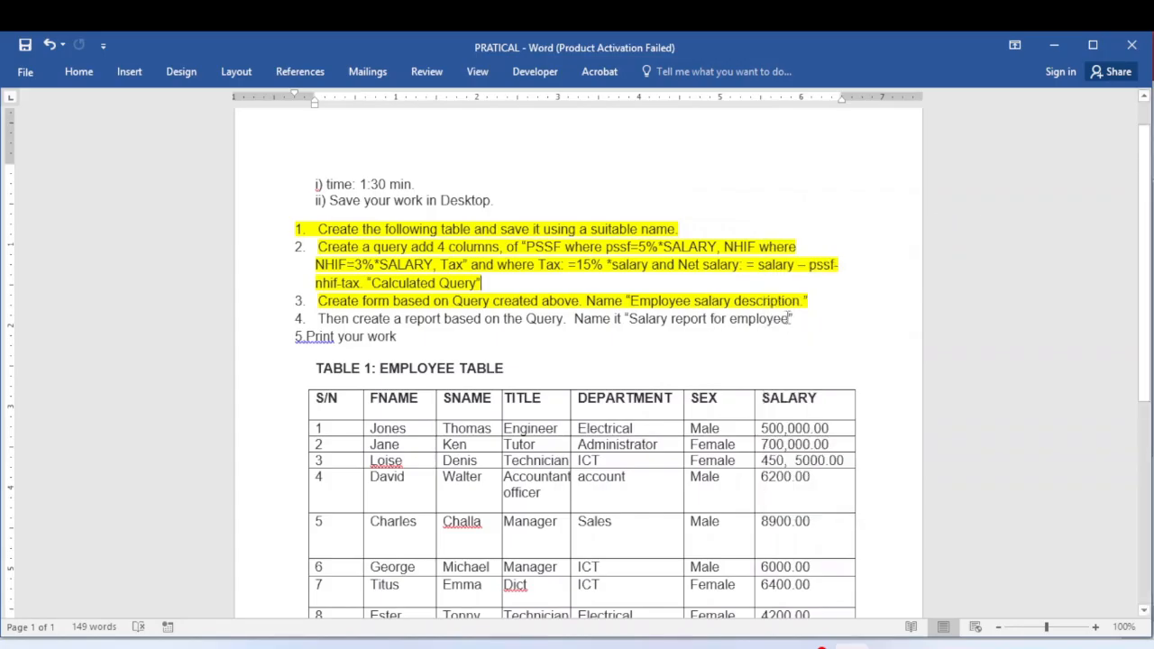
pyautogui.moveTo(790, 318); pyautogui.dragTo(630, 318)
pyautogui.rightClick(642, 327)
pyautogui.click(657, 349)
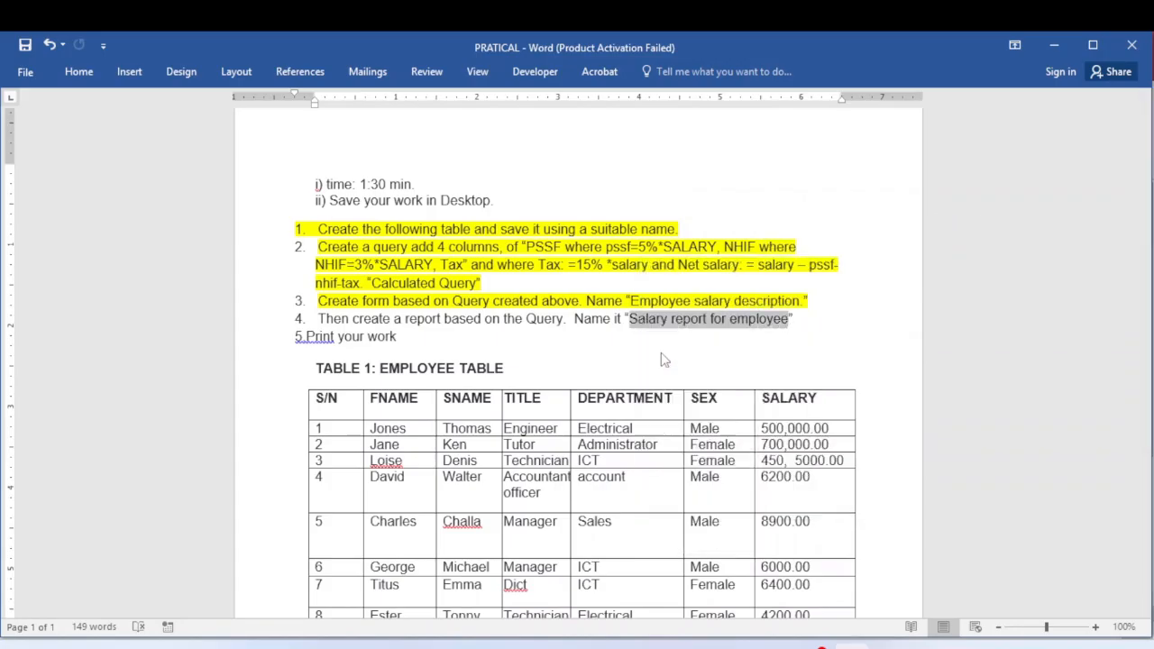
pyautogui.hotkey('alt', 'Tab')
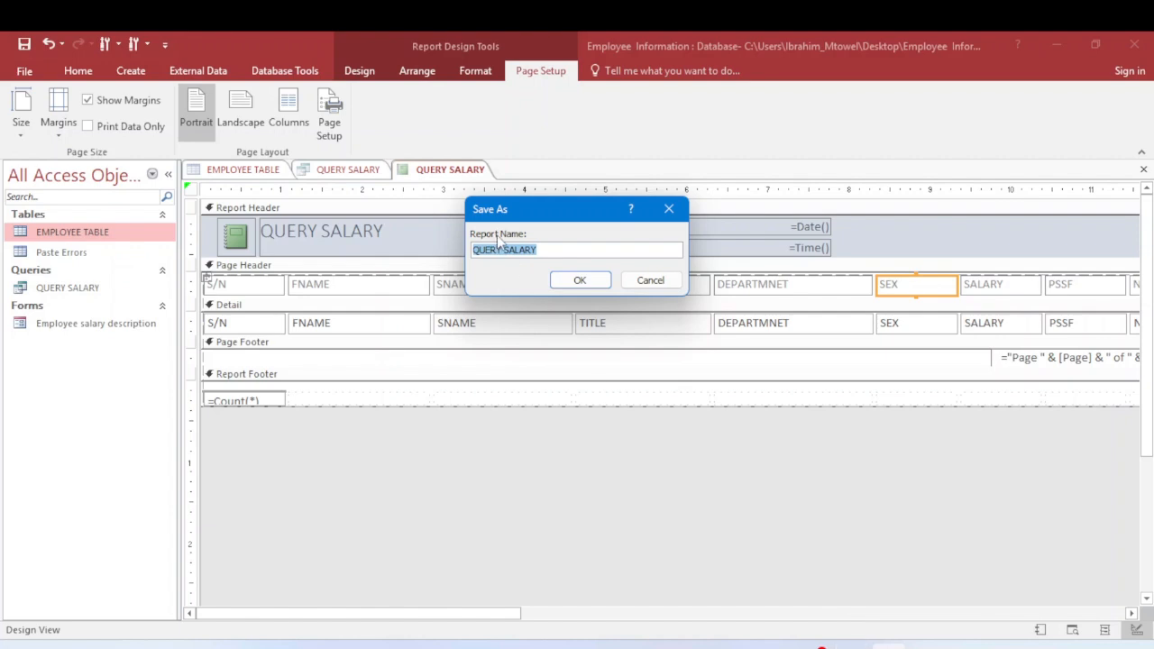
# Save the report as 'Salary report for employee', check it in Report View, then return to Design View
pyautogui.hotkey('ctrl', 'v')
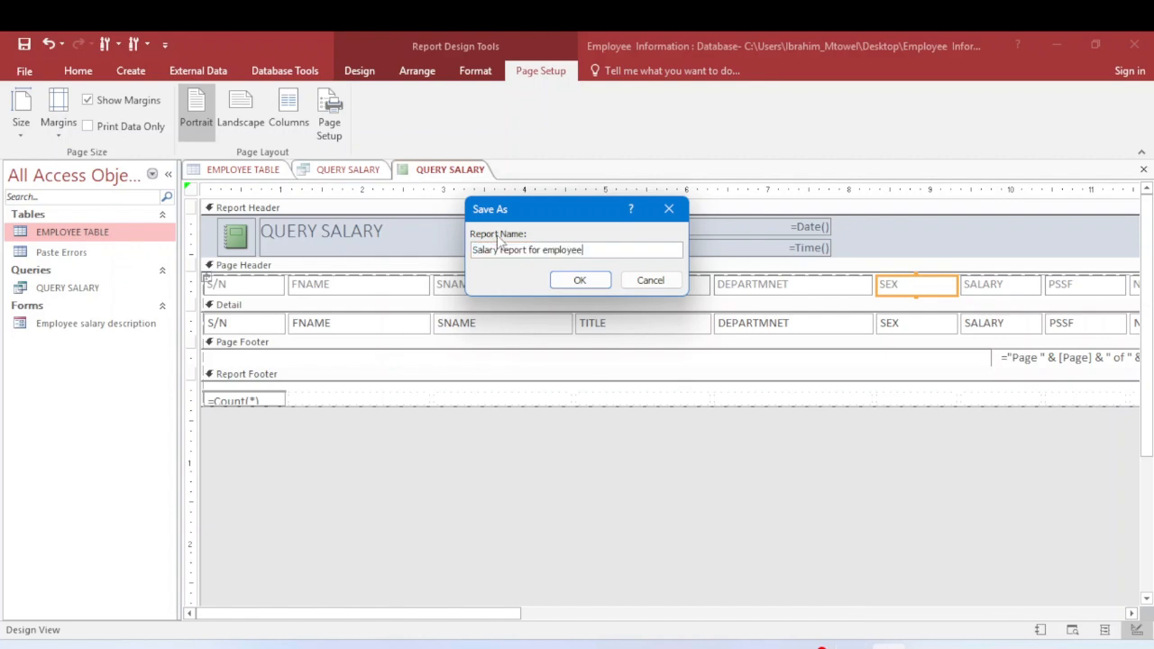
pyautogui.click(561, 282)
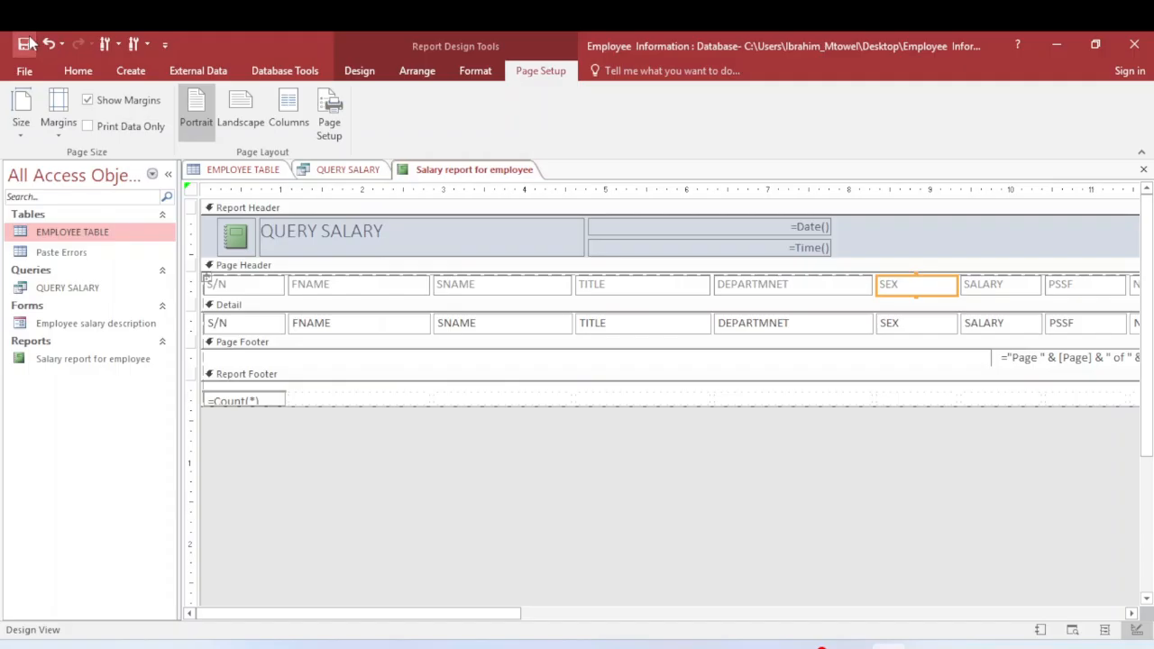
pyautogui.click(79, 70)
pyautogui.click(19, 135)
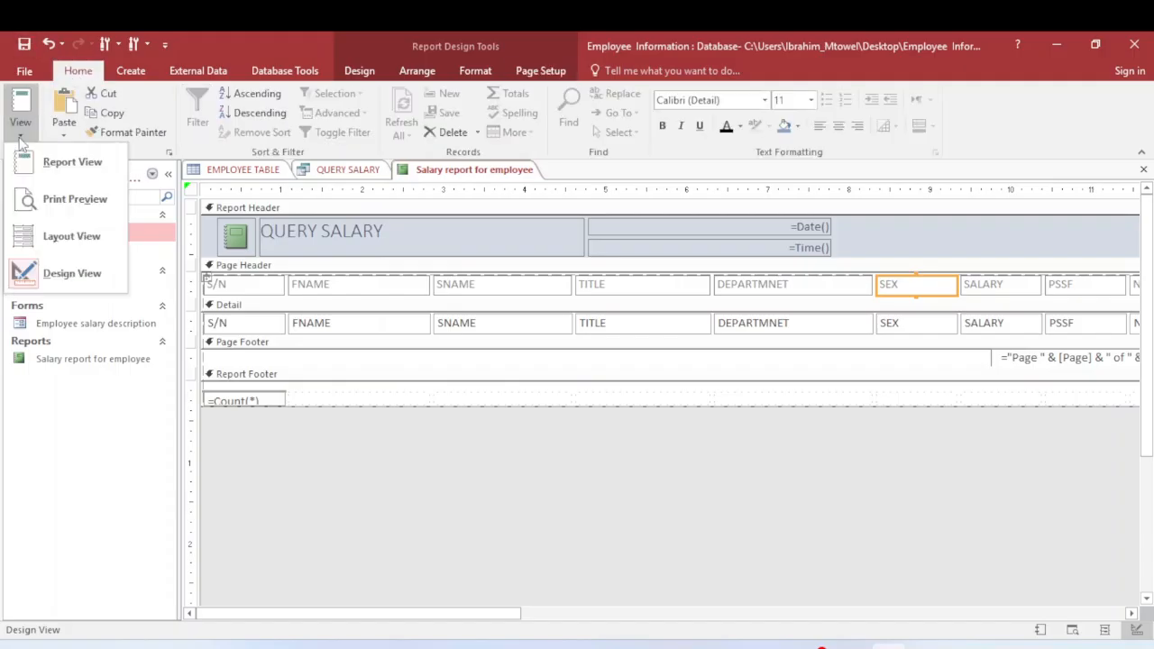
pyautogui.click(59, 162)
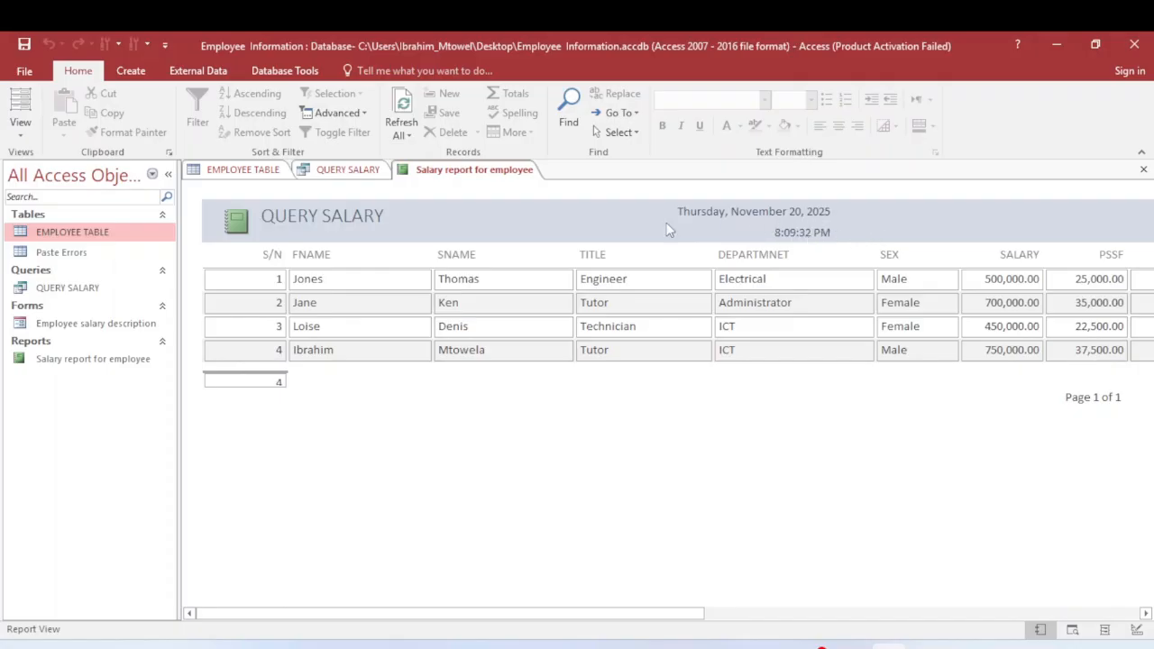
pyautogui.click(27, 141)
pyautogui.click(61, 273)
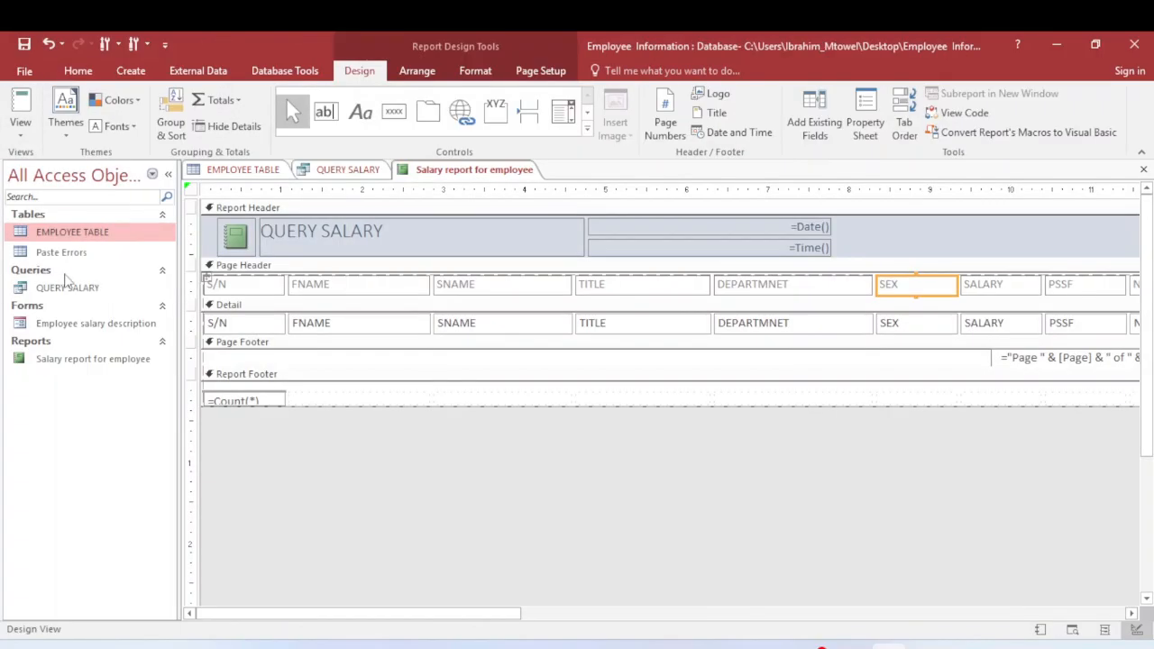
# Centre the QUERY SALARY title text in the report header
pyautogui.click(394, 250)
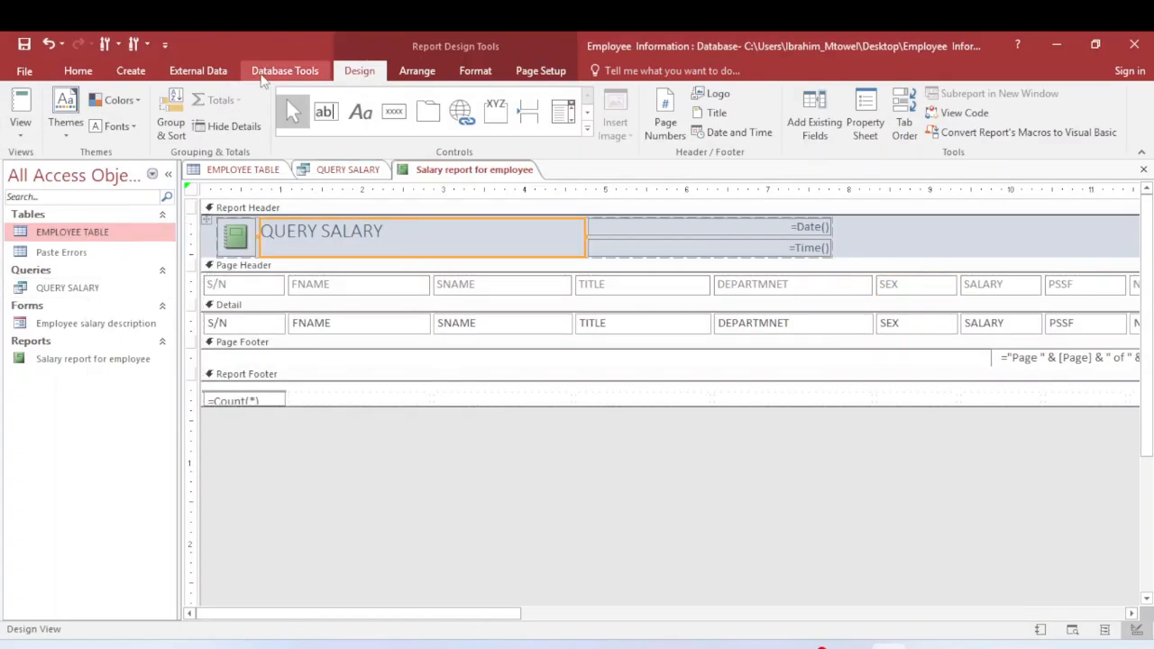
pyautogui.click(75, 72)
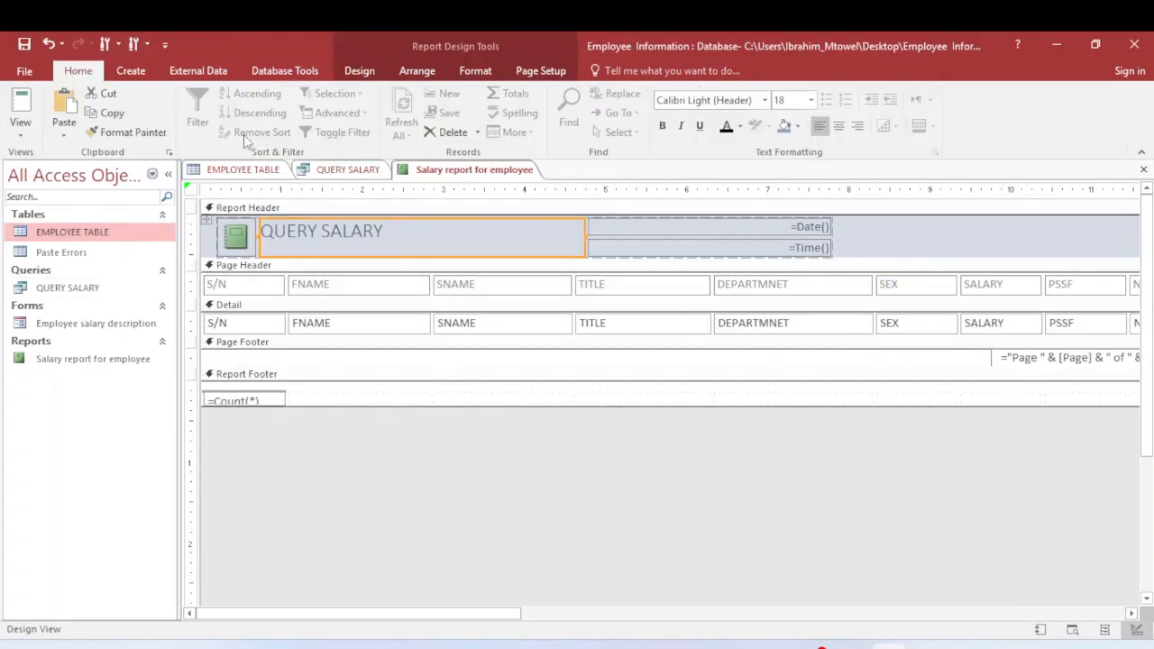
pyautogui.click(843, 129)
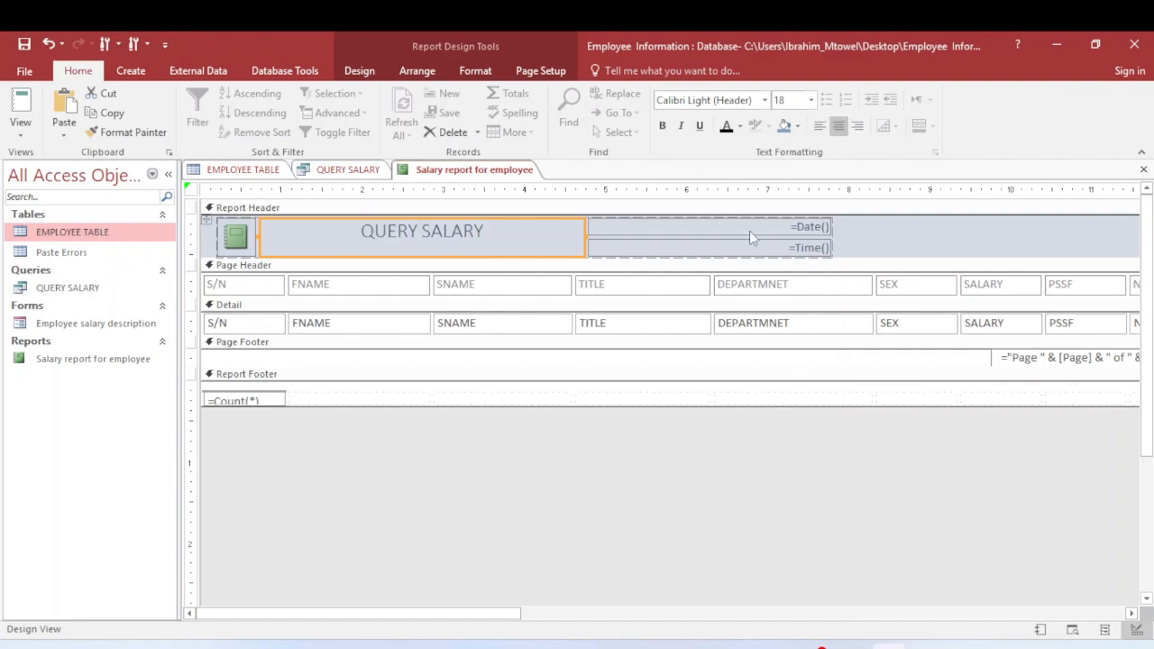
# Give the QUERY SALARY title a blue #84A1C6 background and darker text
pyautogui.click(735, 249)
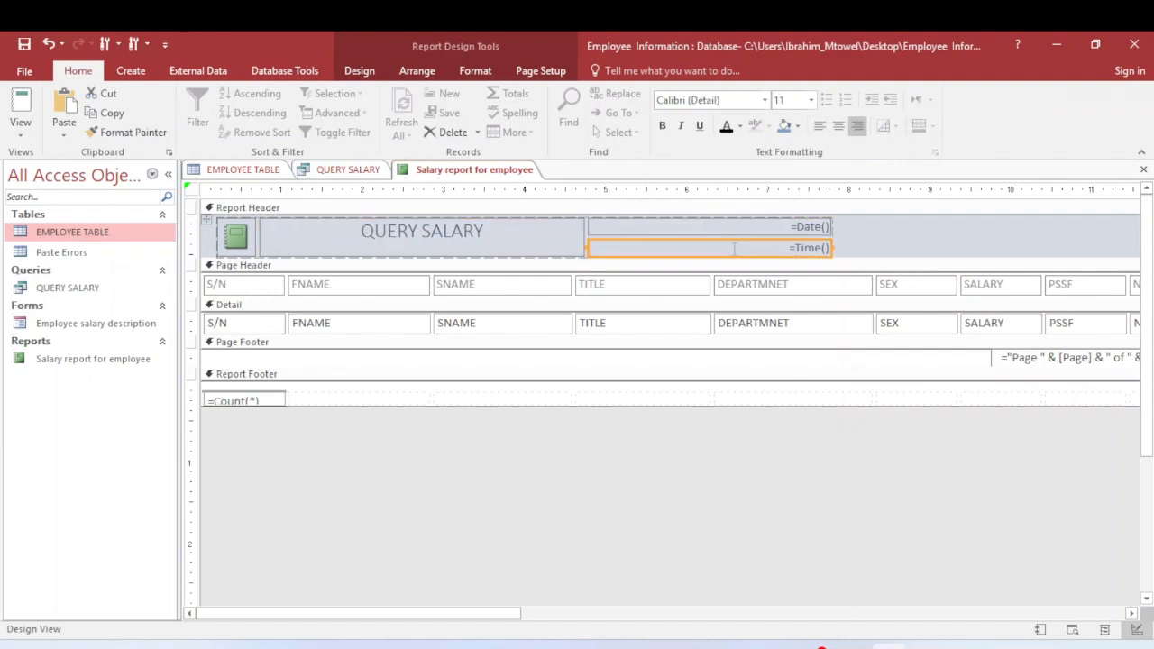
pyautogui.doubleClick(391, 237)
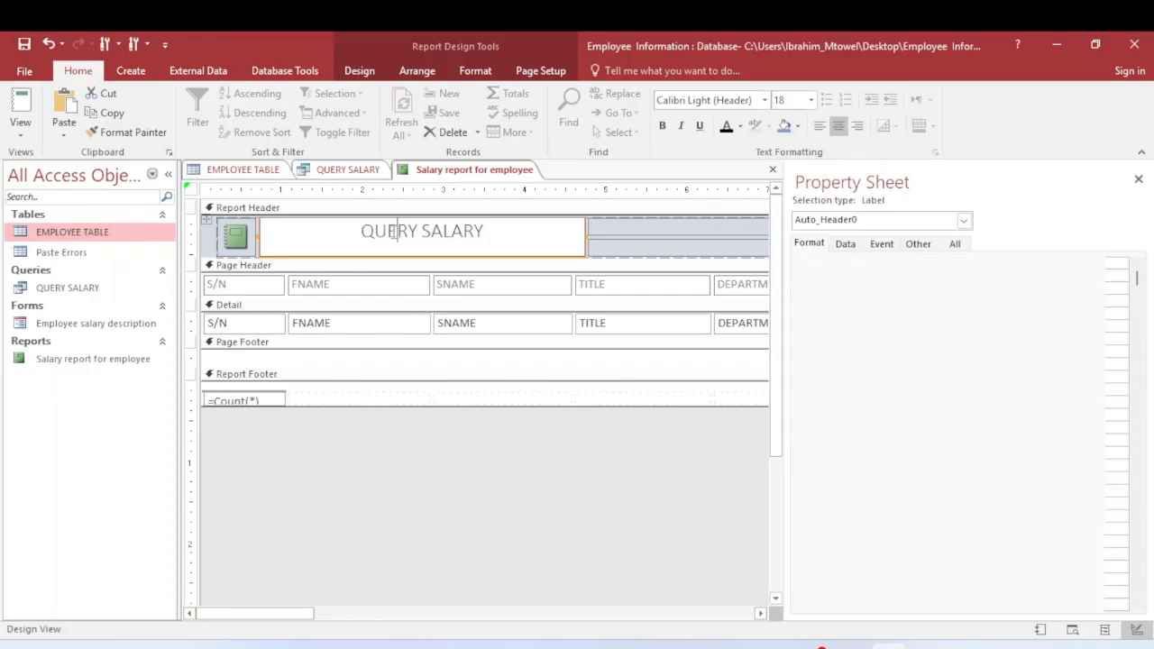
pyautogui.doubleClick(393, 232)
pyautogui.click(393, 232)
pyautogui.moveTo(503, 231); pyautogui.dragTo(362, 239)
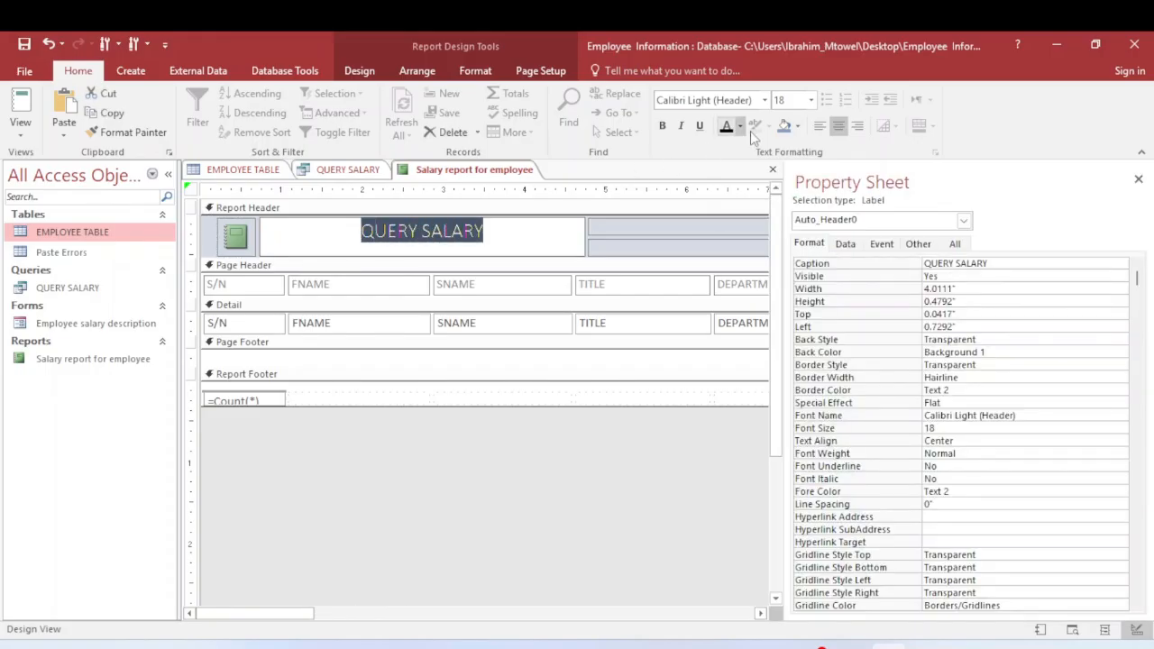
pyautogui.click(783, 126)
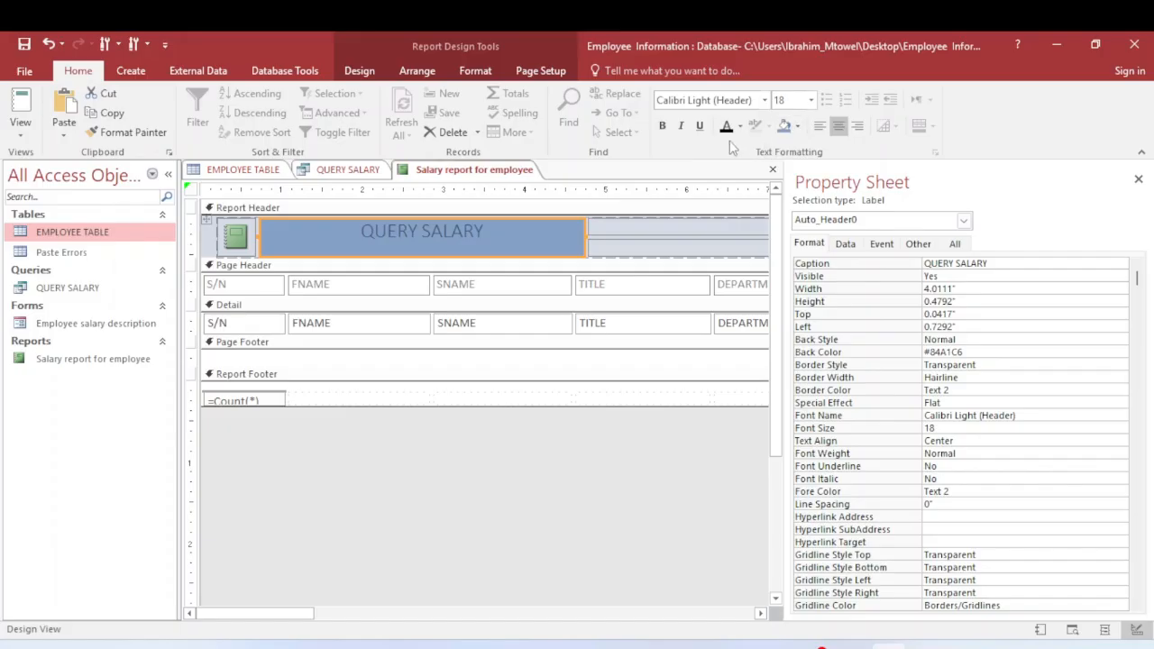
pyautogui.click(662, 128)
# Fill the Detail section with blue and close the Property Sheet
pyautogui.click(559, 360)
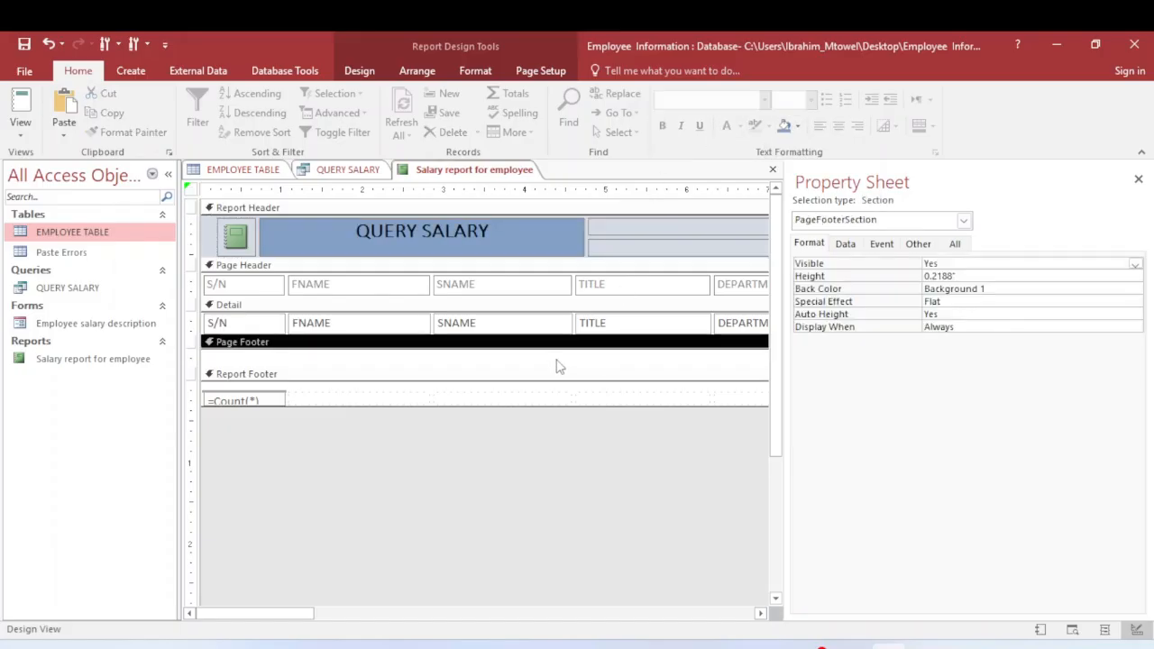
pyautogui.rightClick(530, 304)
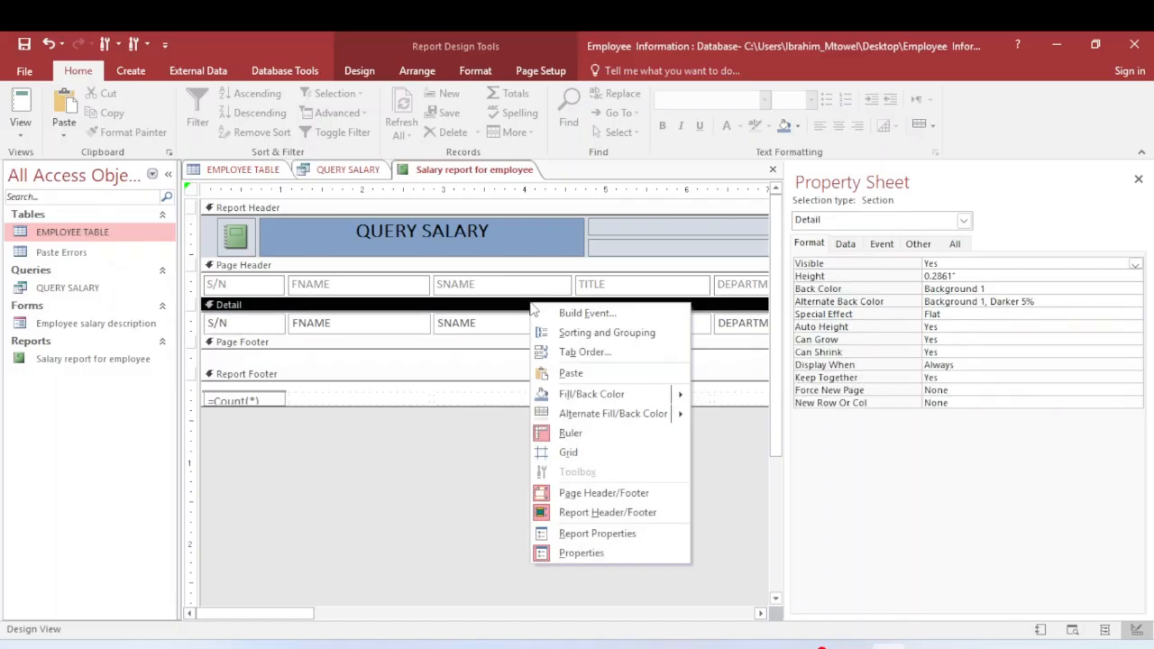
pyautogui.moveTo(604, 404)
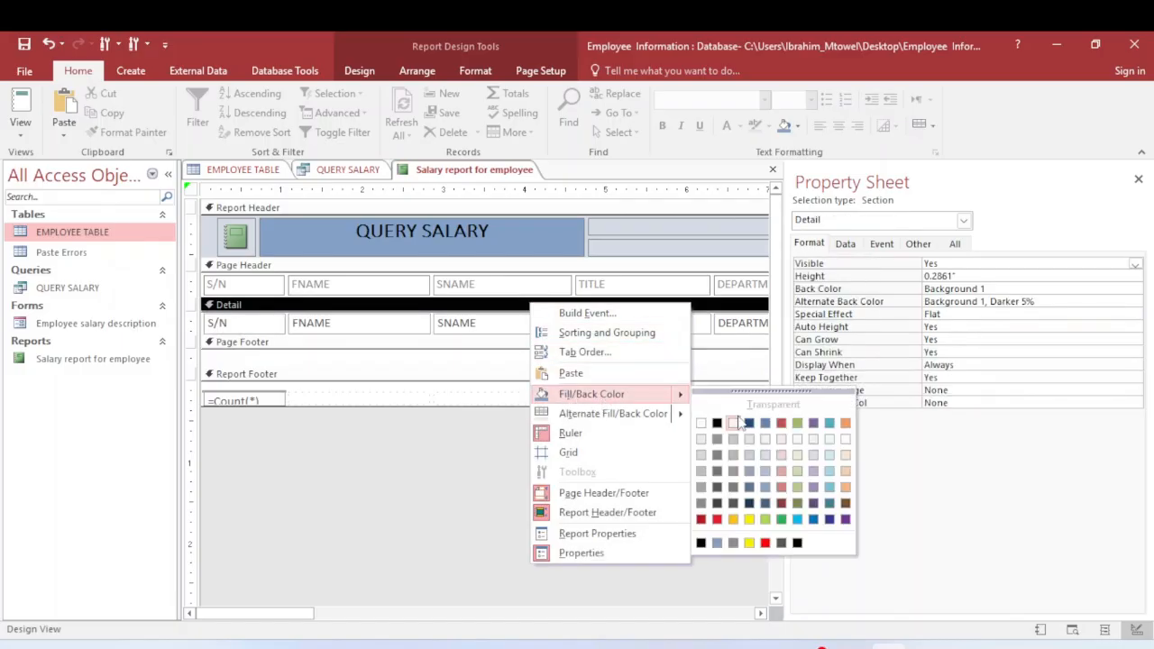
pyautogui.click(765, 423)
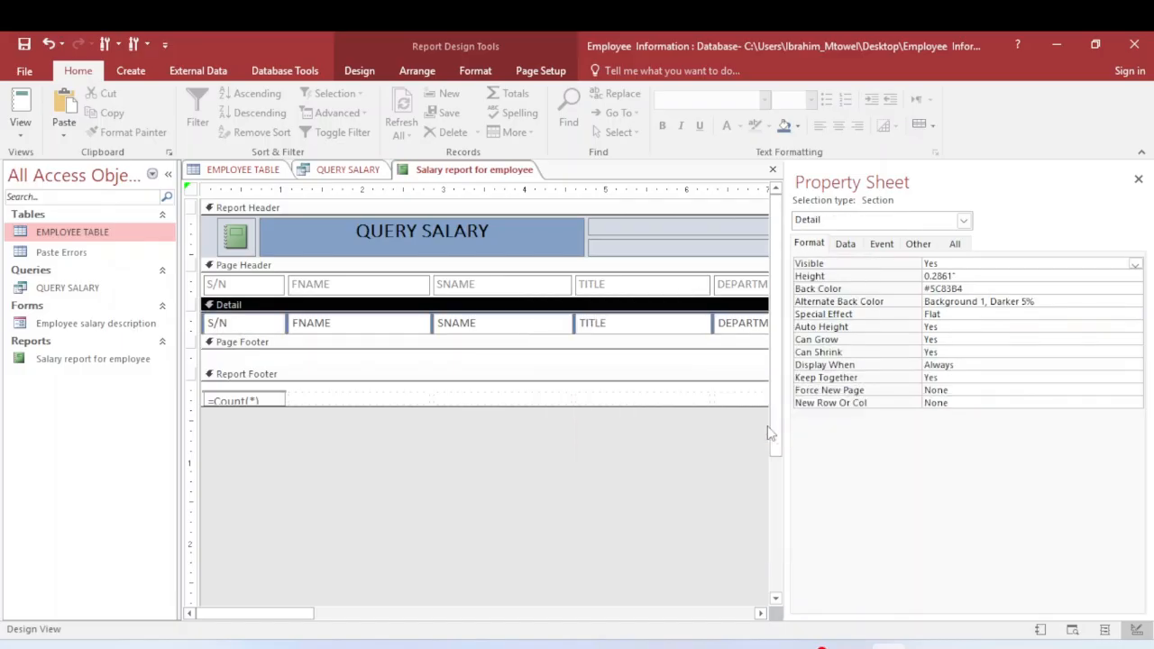
pyautogui.click(1138, 179)
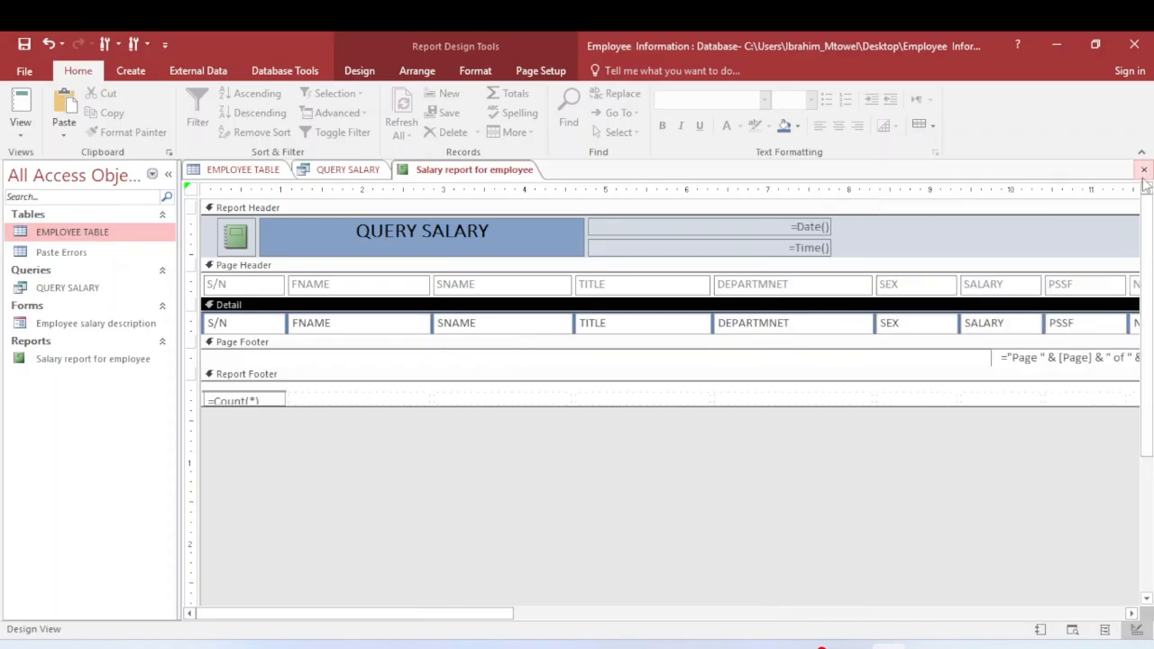
# Remove gridlines from the column header labels and preview the report before returning to Design View
pyautogui.rightClick(513, 287)
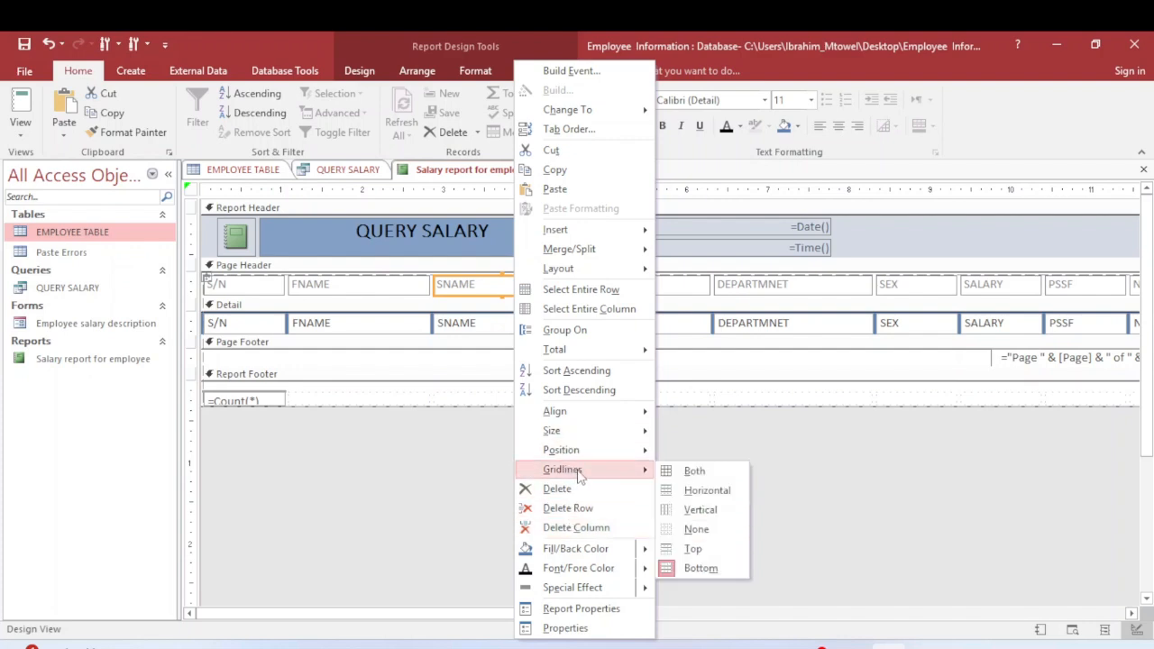
pyautogui.click(696, 529)
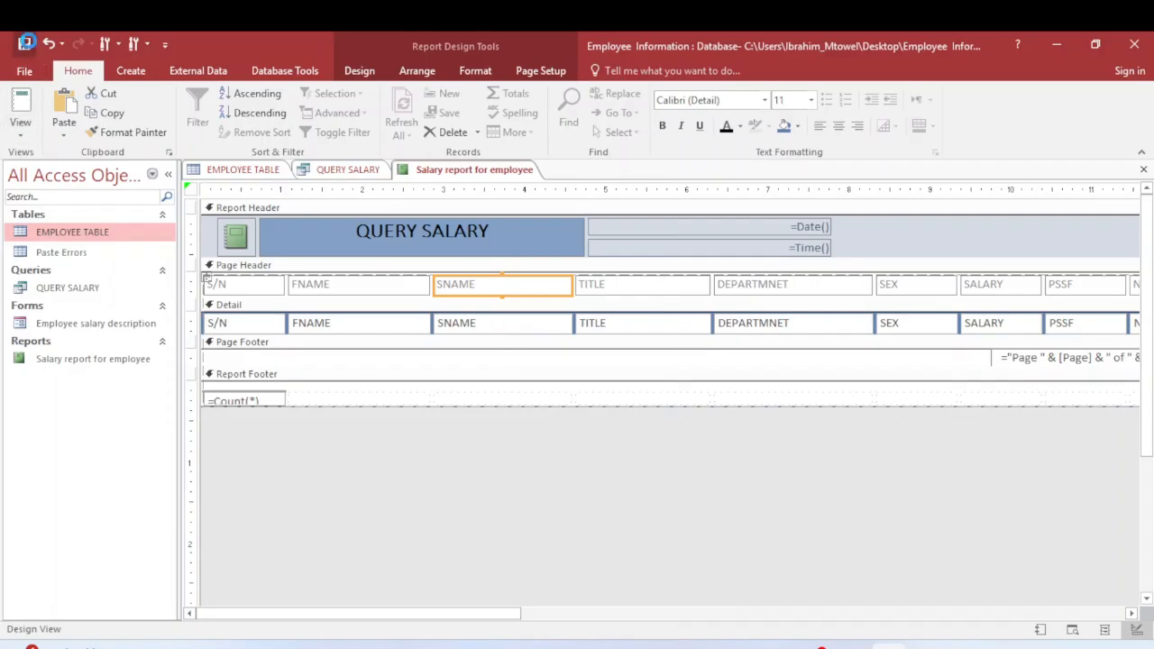
pyautogui.click(20, 129)
pyautogui.click(47, 162)
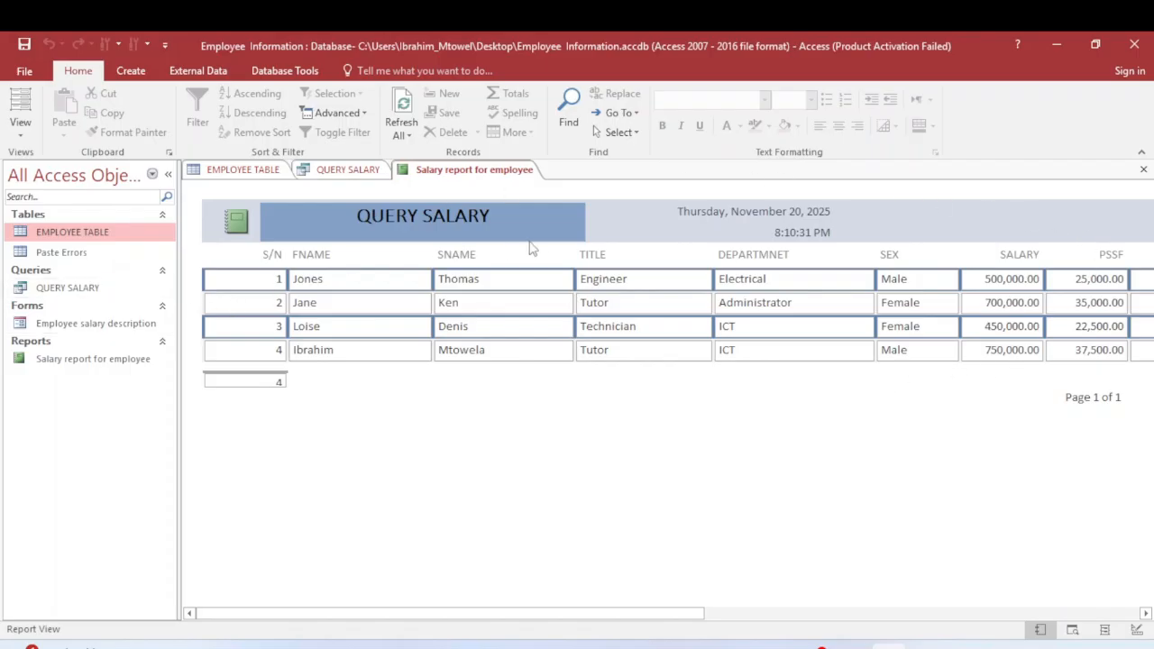
pyautogui.click(20, 126)
pyautogui.click(64, 273)
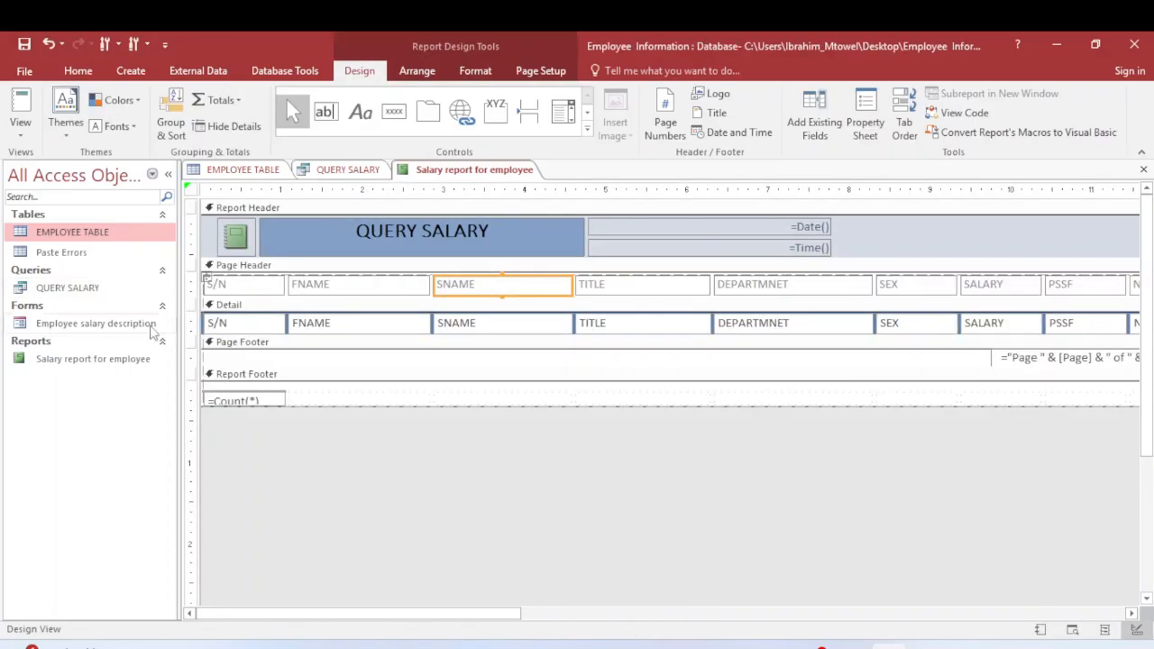
# Narrow the S/N, FNAME, SNAME, TITLE and DEPARTMNET header columns
pyautogui.click(272, 285)
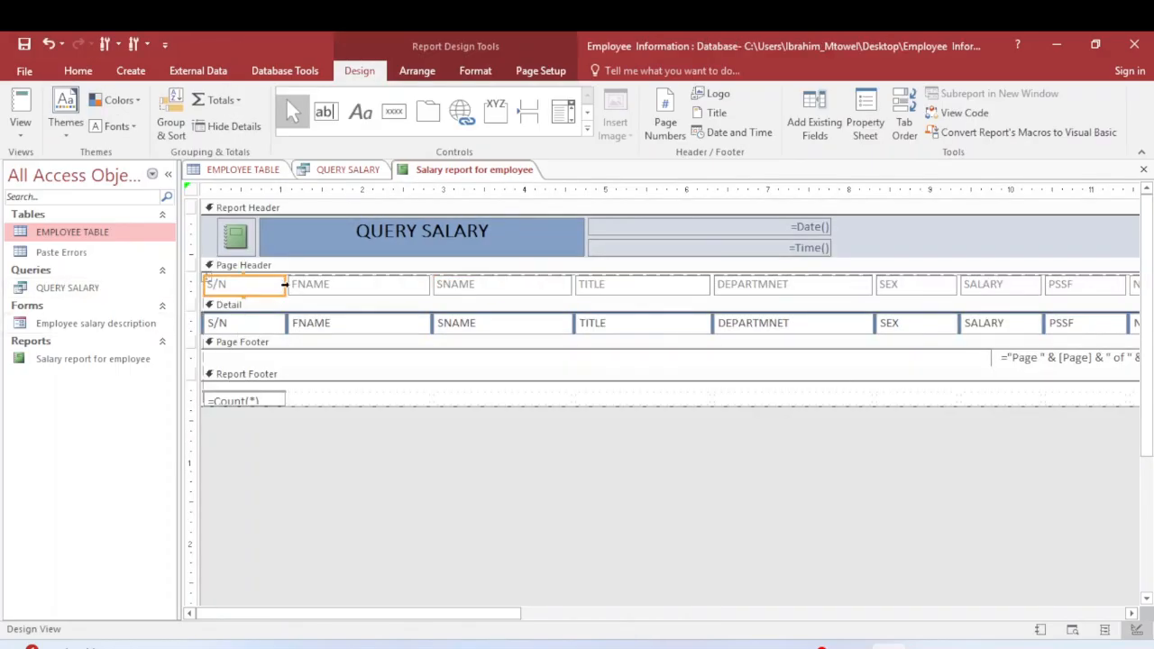
pyautogui.moveTo(281, 285); pyautogui.dragTo(246, 281)
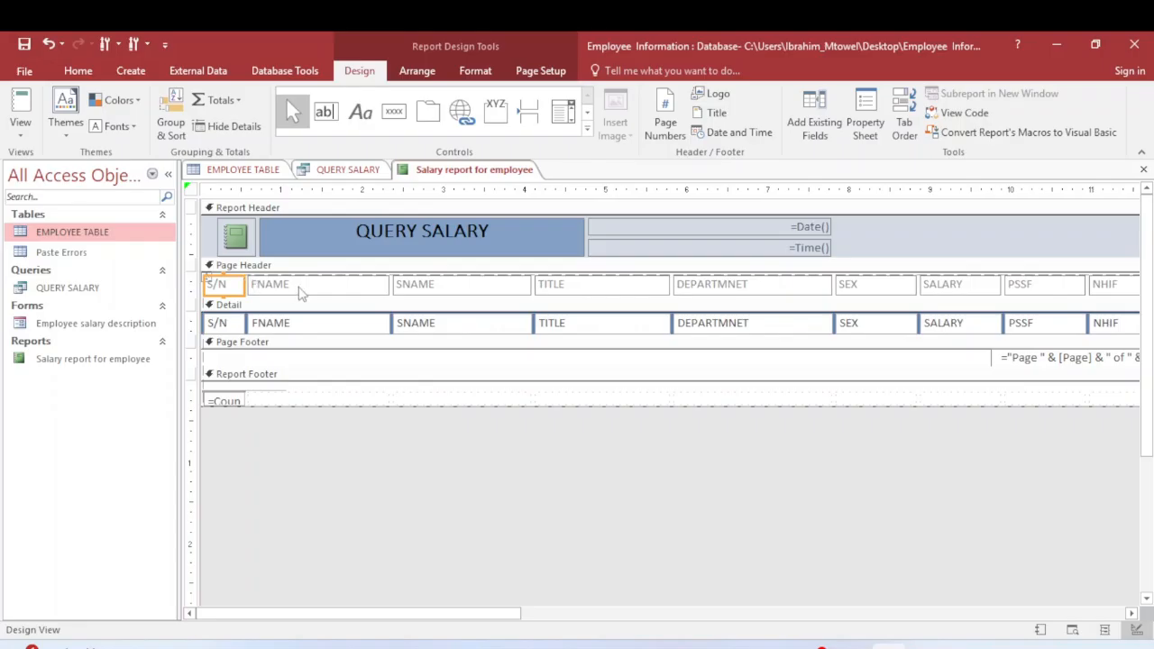
pyautogui.click(366, 285)
pyautogui.moveTo(386, 285); pyautogui.dragTo(317, 284)
pyautogui.click(403, 290)
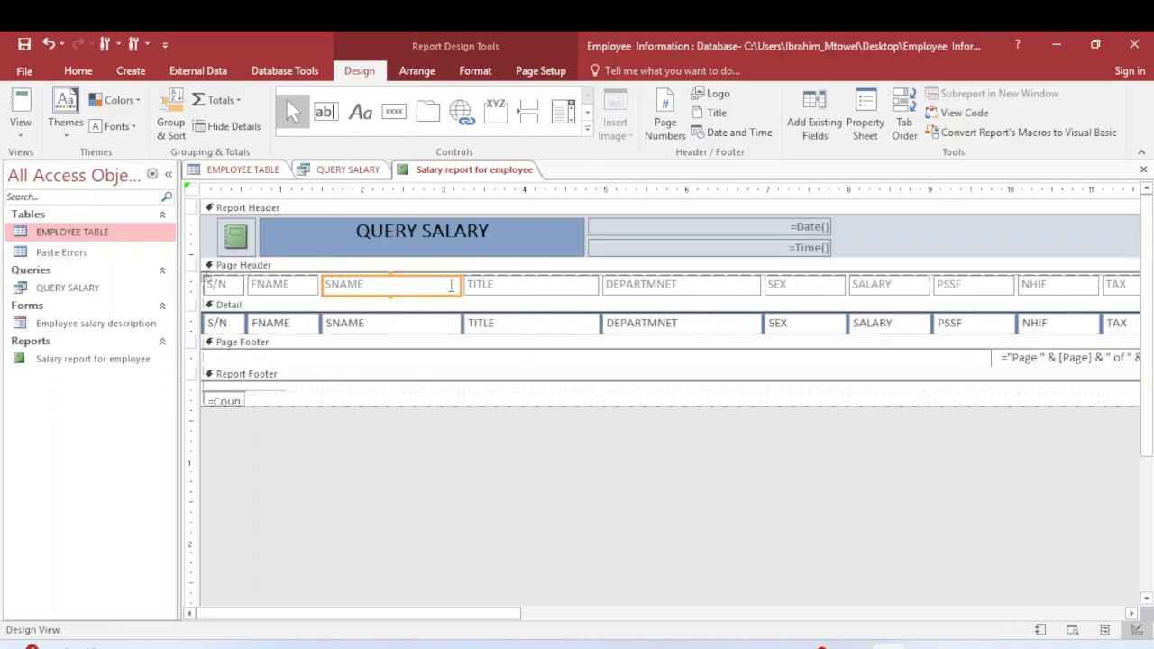
pyautogui.moveTo(456, 284); pyautogui.dragTo(402, 284)
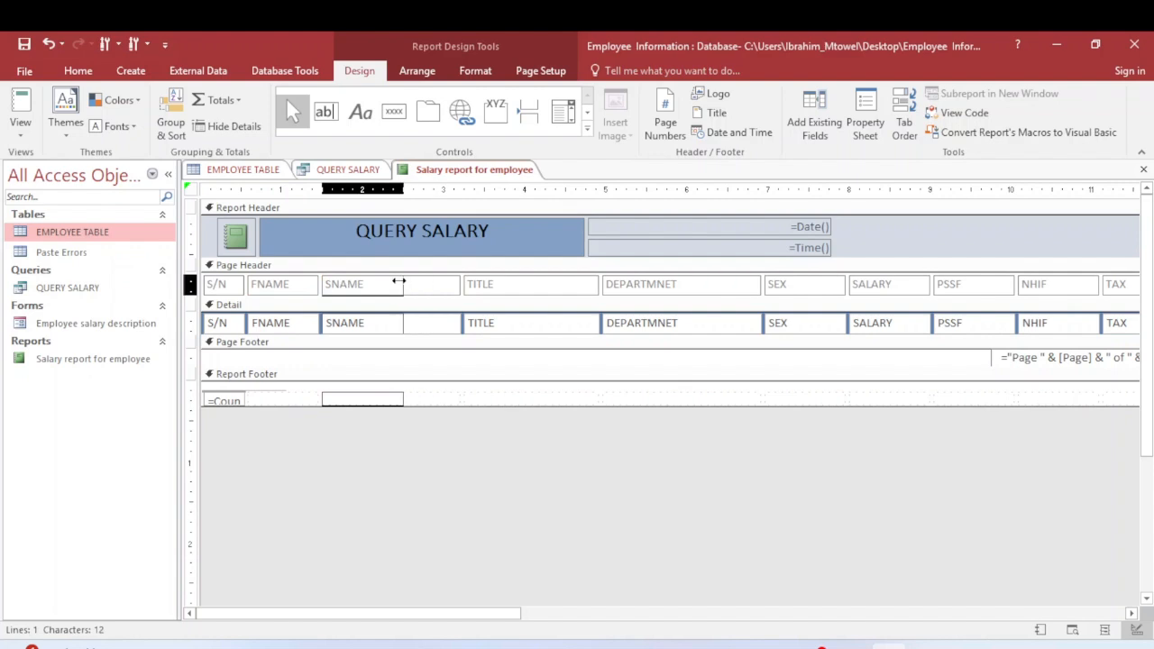
pyautogui.click(539, 285)
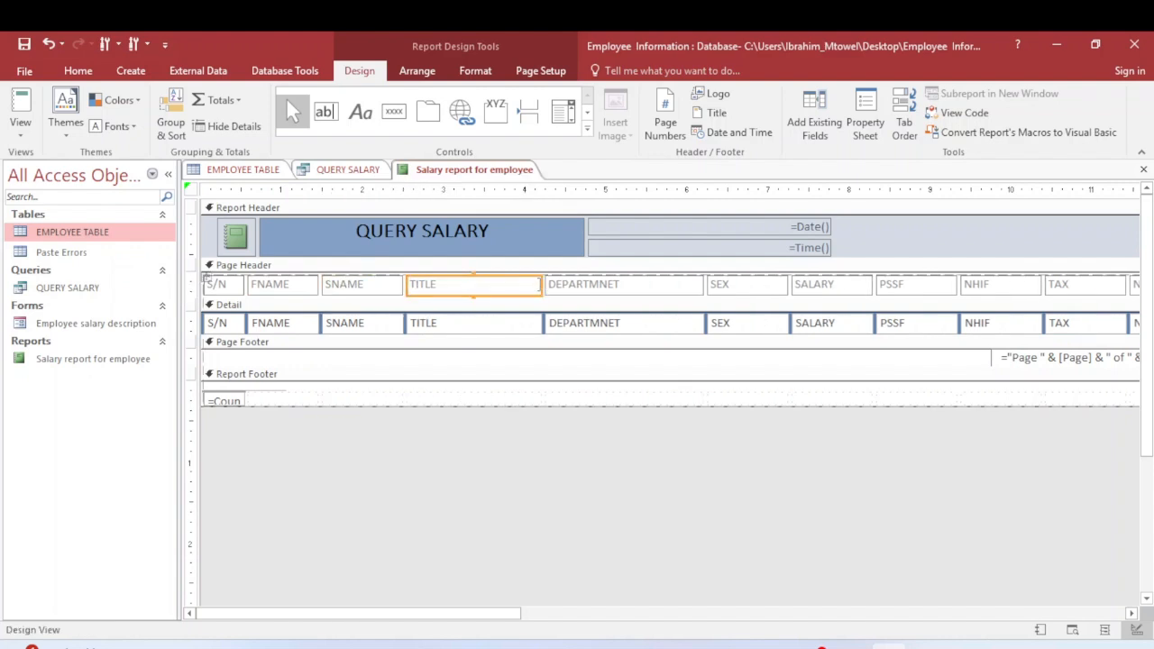
pyautogui.moveTo(539, 285); pyautogui.dragTo(475, 284)
pyautogui.click(586, 285)
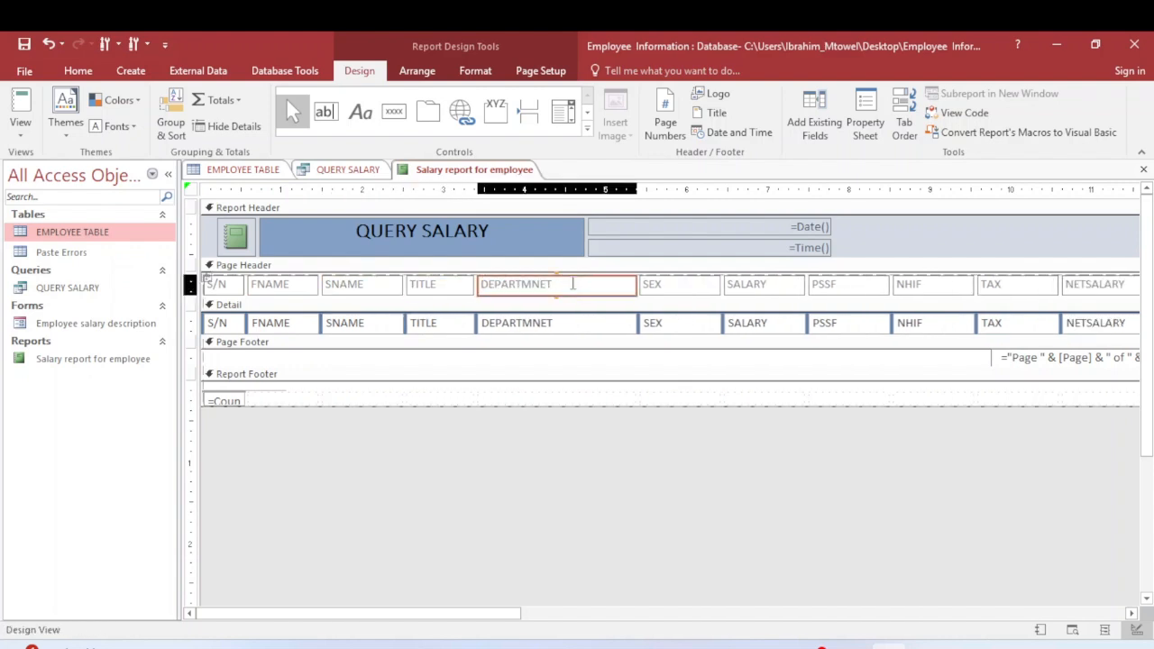
pyautogui.moveTo(635, 284); pyautogui.dragTo(592, 284)
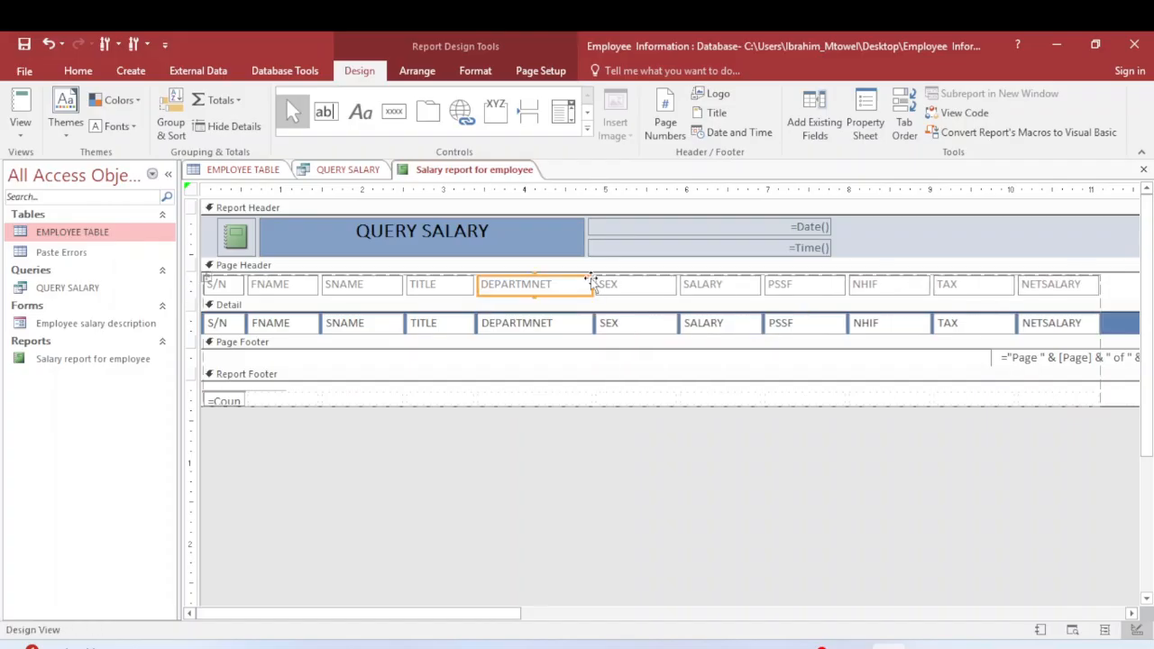
# Narrow the SEX, SALARY and PSSF header columns
pyautogui.click(646, 288)
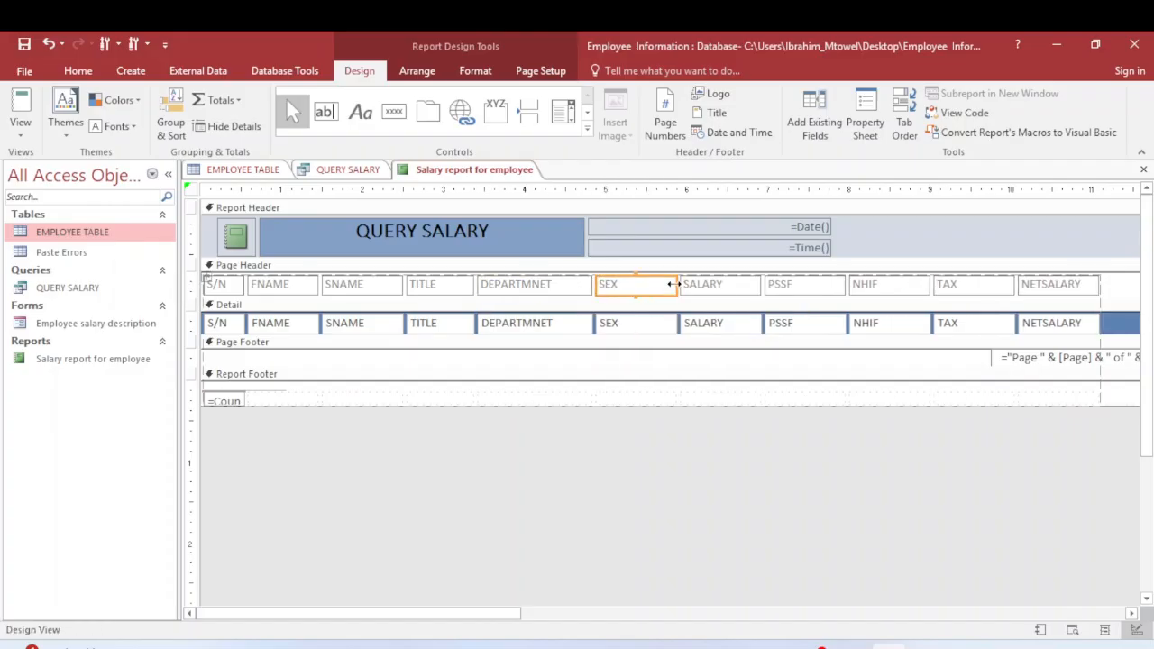
pyautogui.moveTo(672, 284); pyautogui.dragTo(644, 284)
pyautogui.click(721, 285)
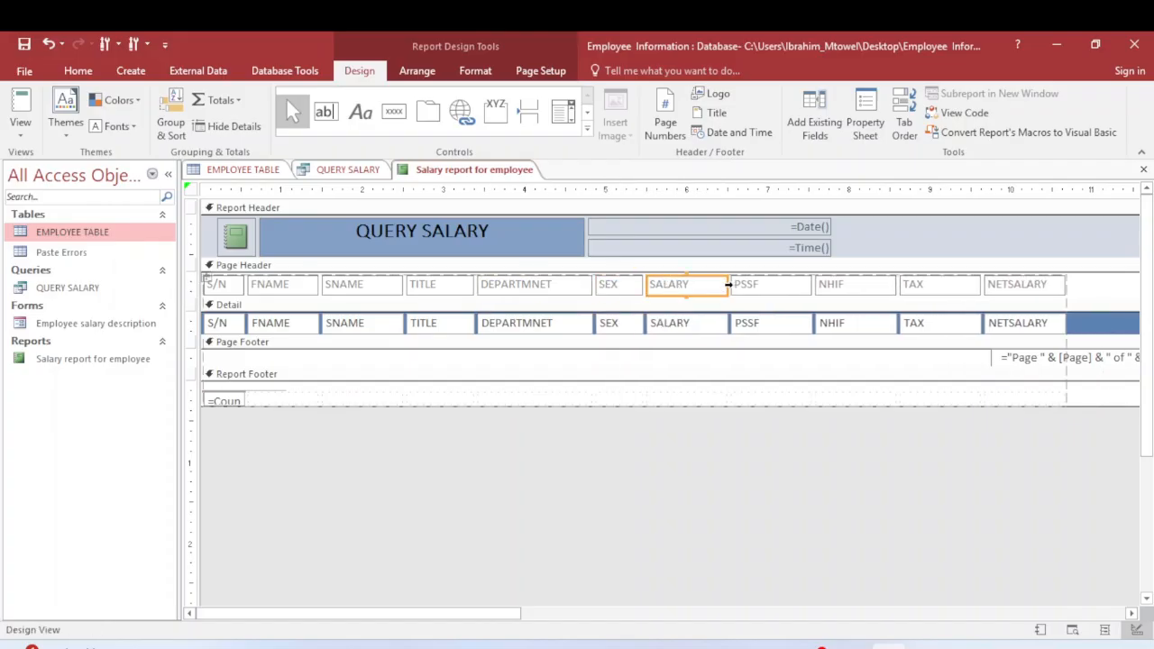
pyautogui.moveTo(723, 285); pyautogui.dragTo(704, 285)
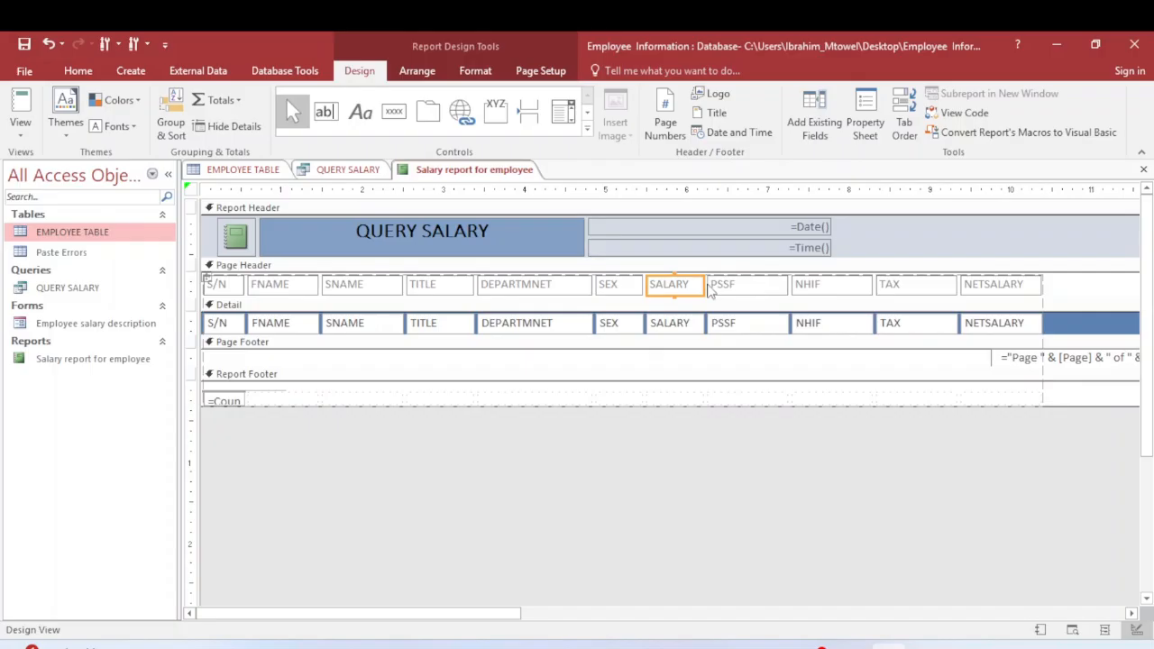
pyautogui.click(765, 286)
pyautogui.moveTo(784, 284); pyautogui.dragTo(760, 284)
pyautogui.click(799, 287)
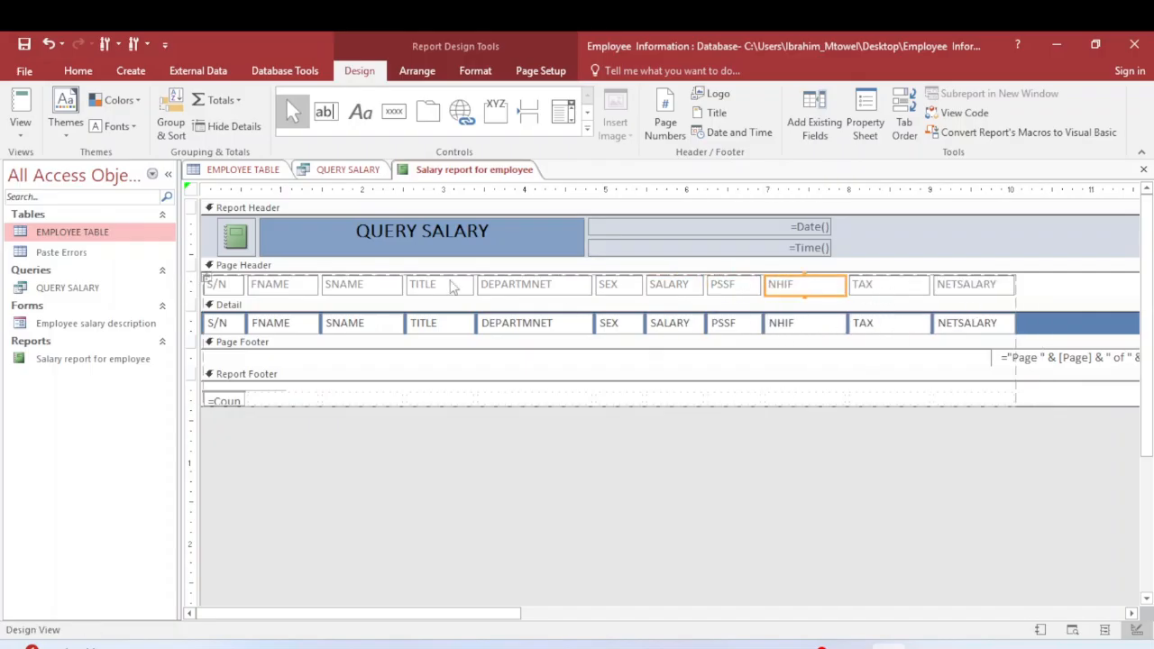
# Check the narrowed columns in Report View and return to Design View
pyautogui.click(20, 131)
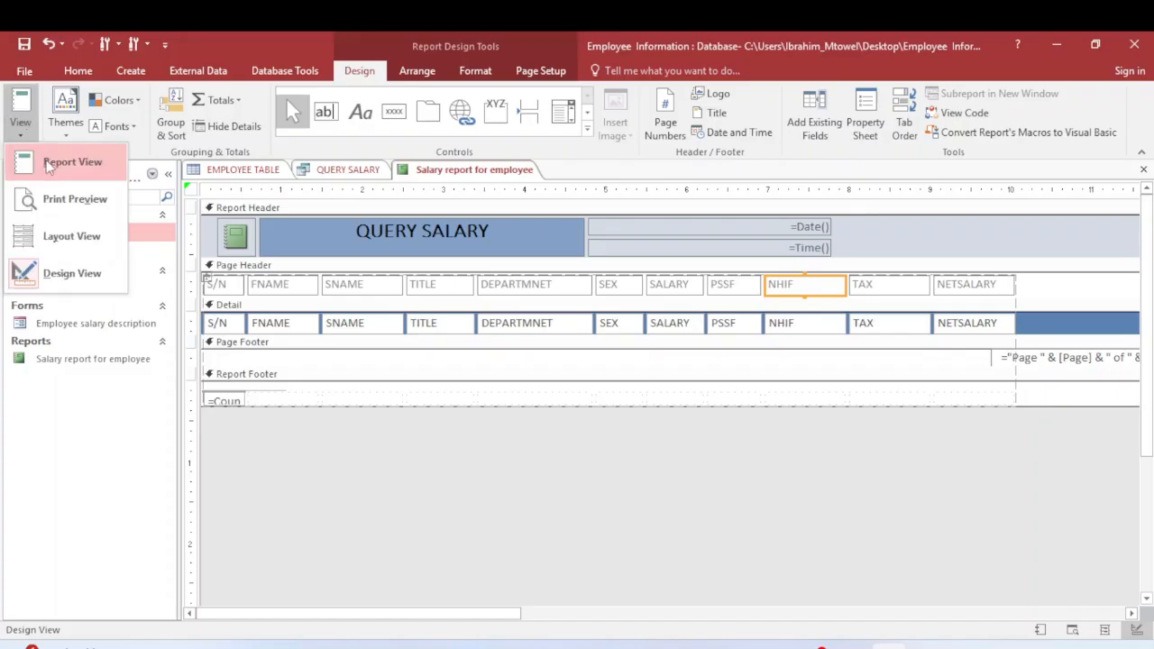
pyautogui.click(54, 160)
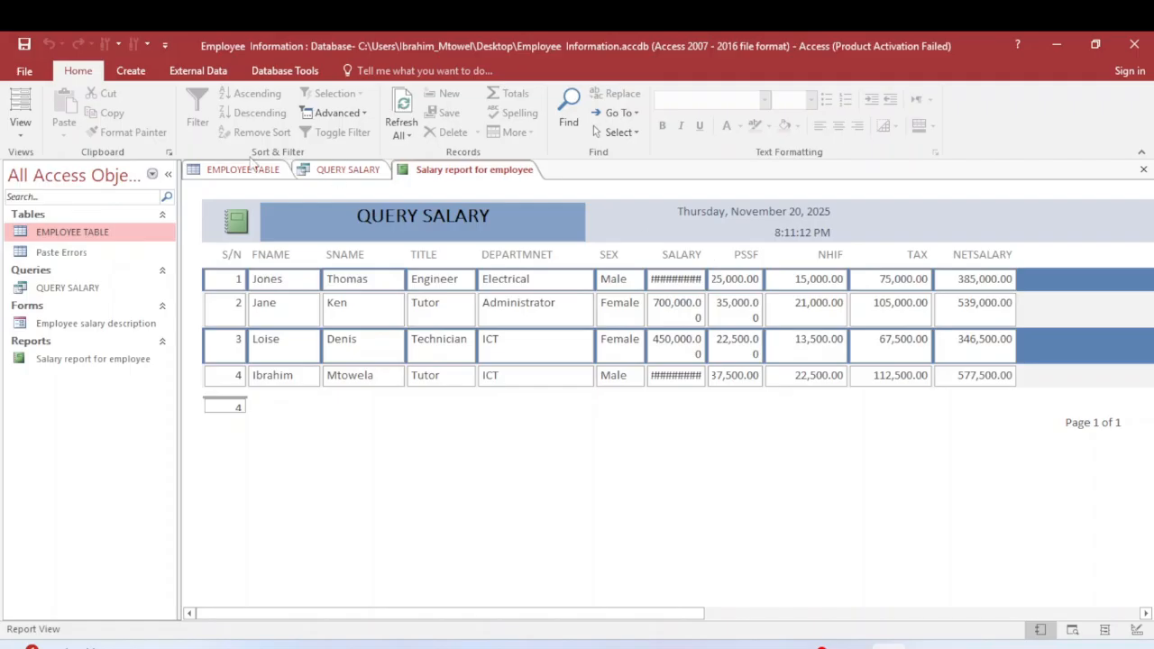
pyautogui.click(19, 126)
pyautogui.click(71, 274)
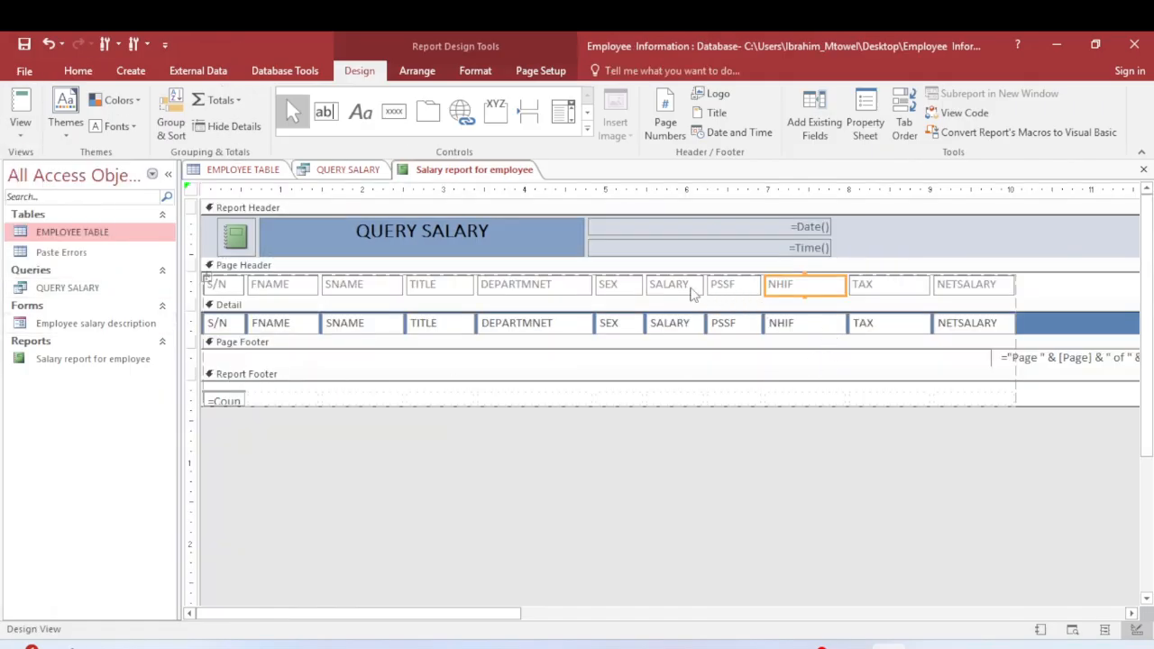
# Widen the SALARY column so its values show fully and recheck in Report View
pyautogui.click(694, 289)
pyautogui.moveTo(703, 284); pyautogui.dragTo(730, 284)
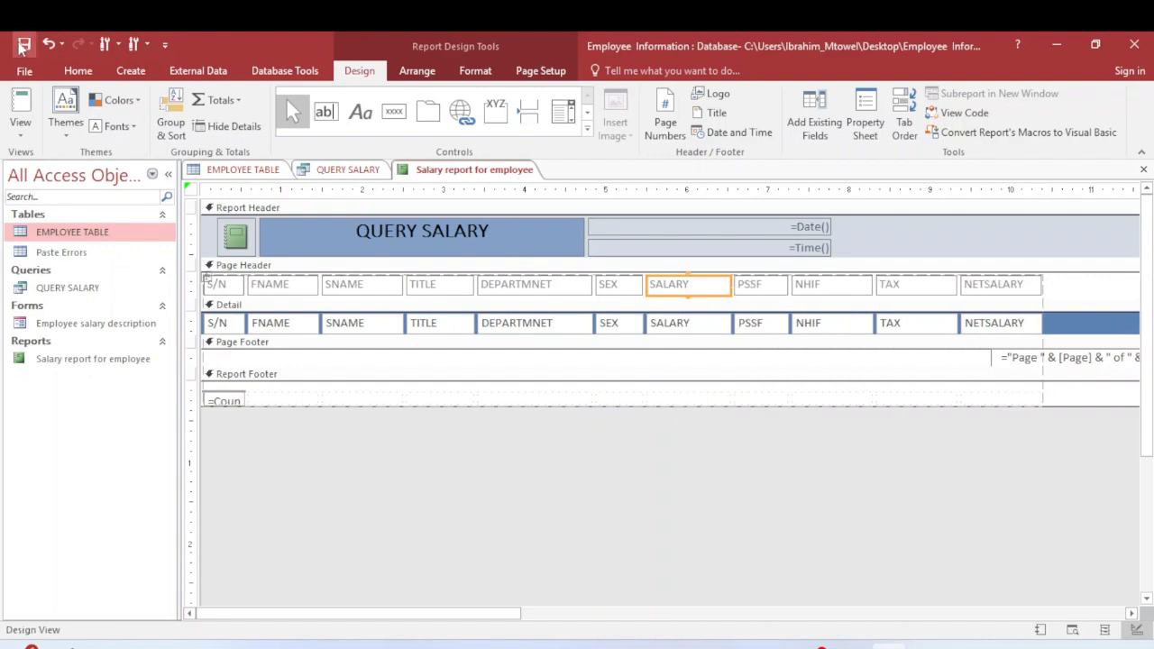
pyautogui.click(20, 131)
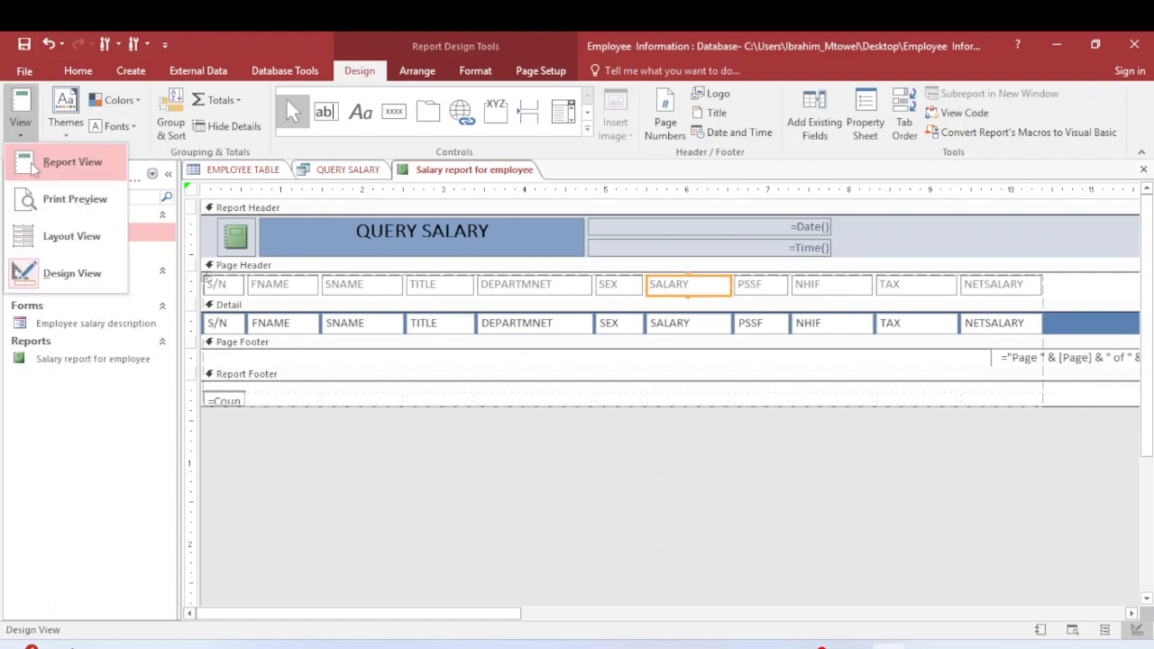
pyautogui.click(90, 165)
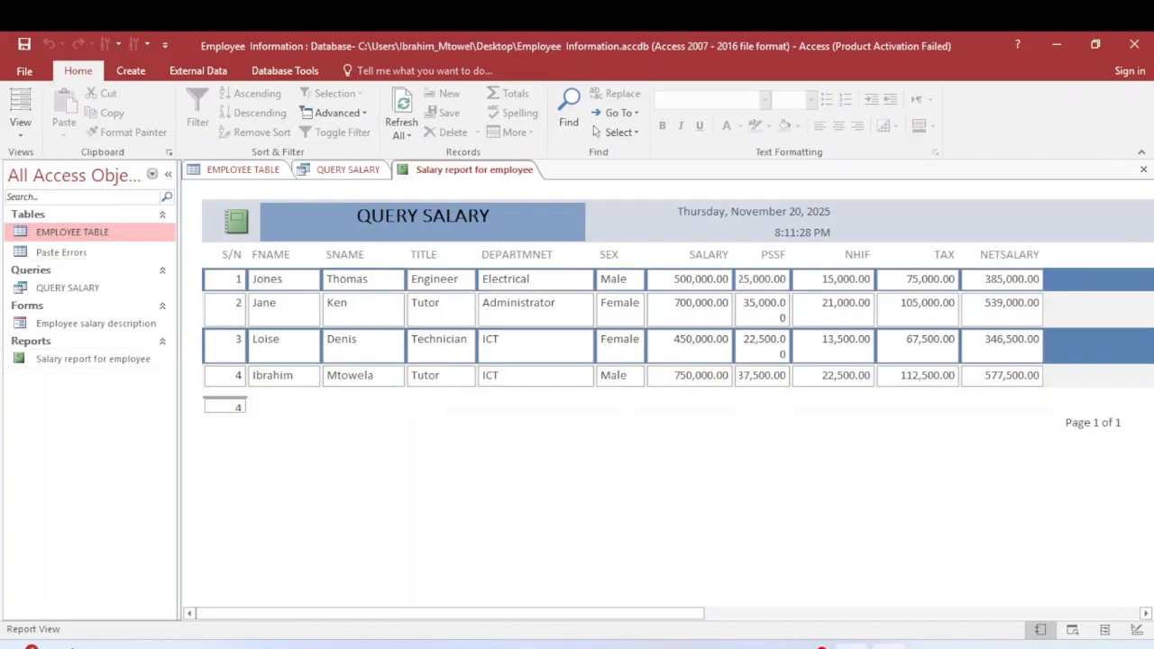
pyautogui.hotkey('alt', 'Tab')
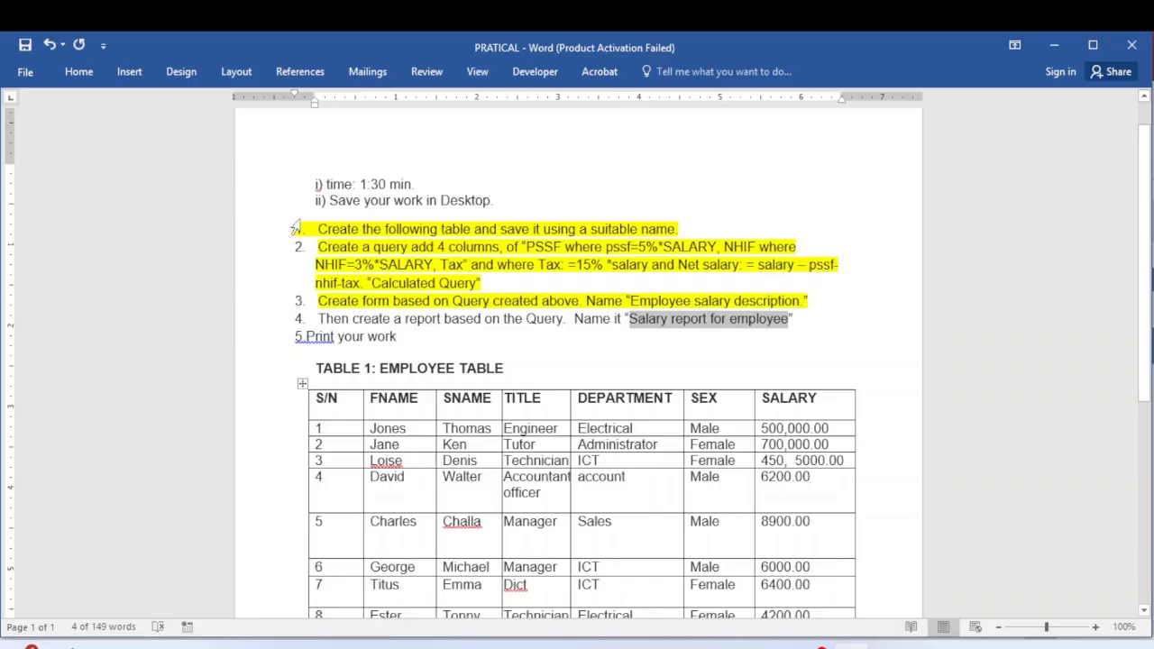
# Open the QUERY SALARY datasheet and bring Access back in front of the Word document
pyautogui.hotkey('alt', 'Tab')
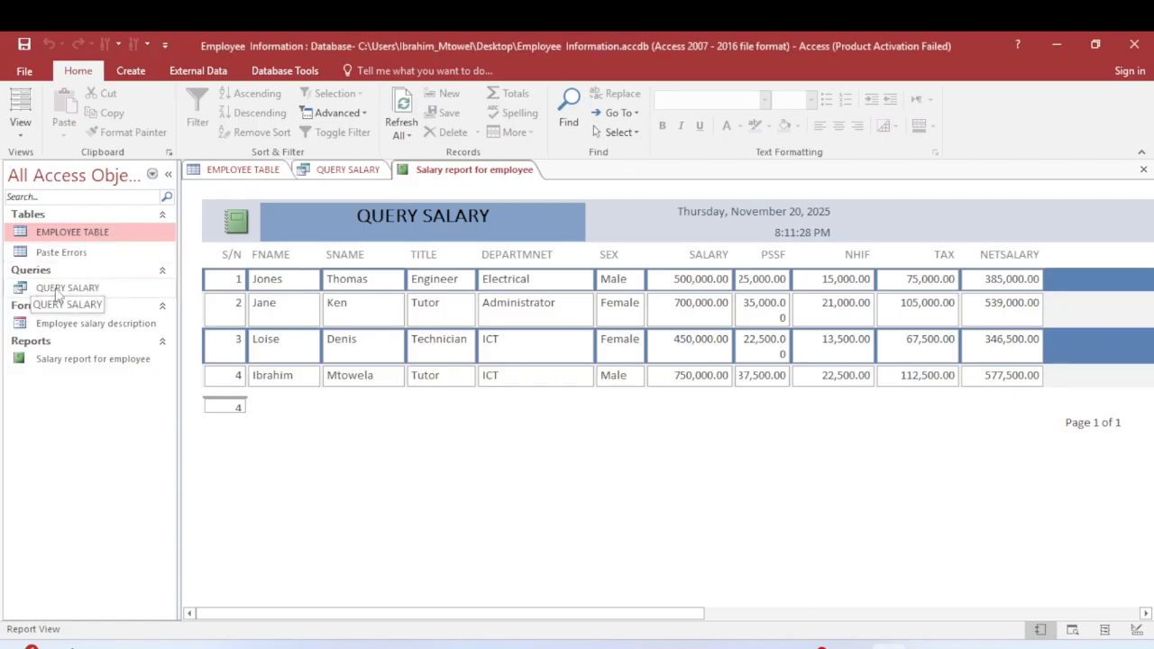
pyautogui.click(353, 170)
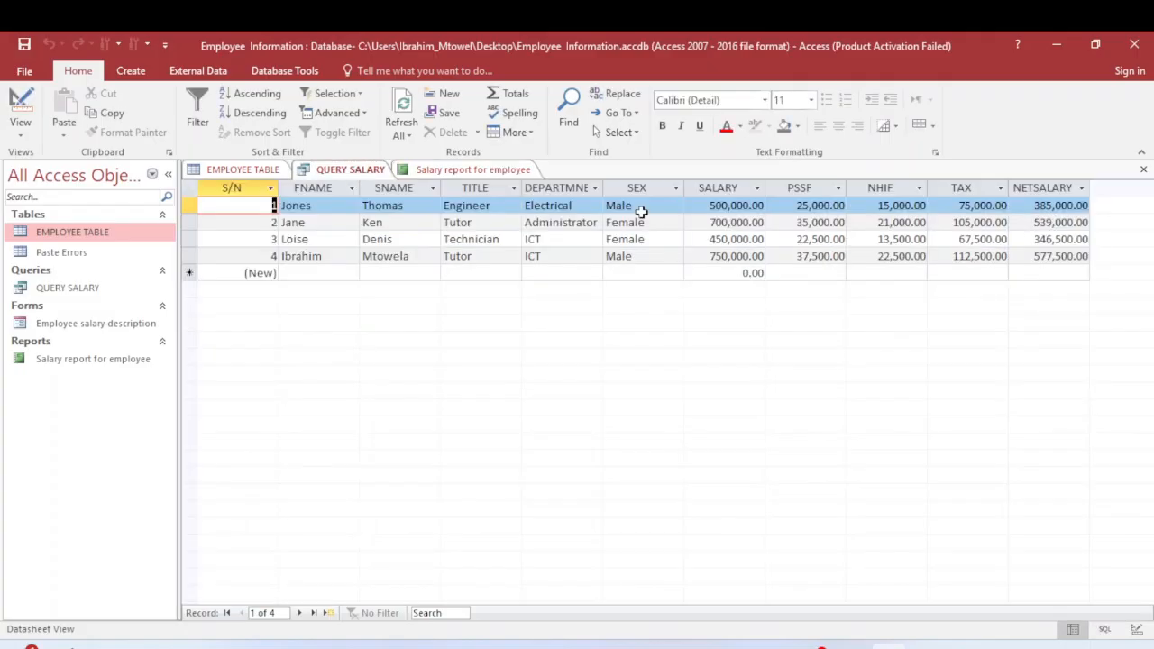
pyautogui.click(851, 646)
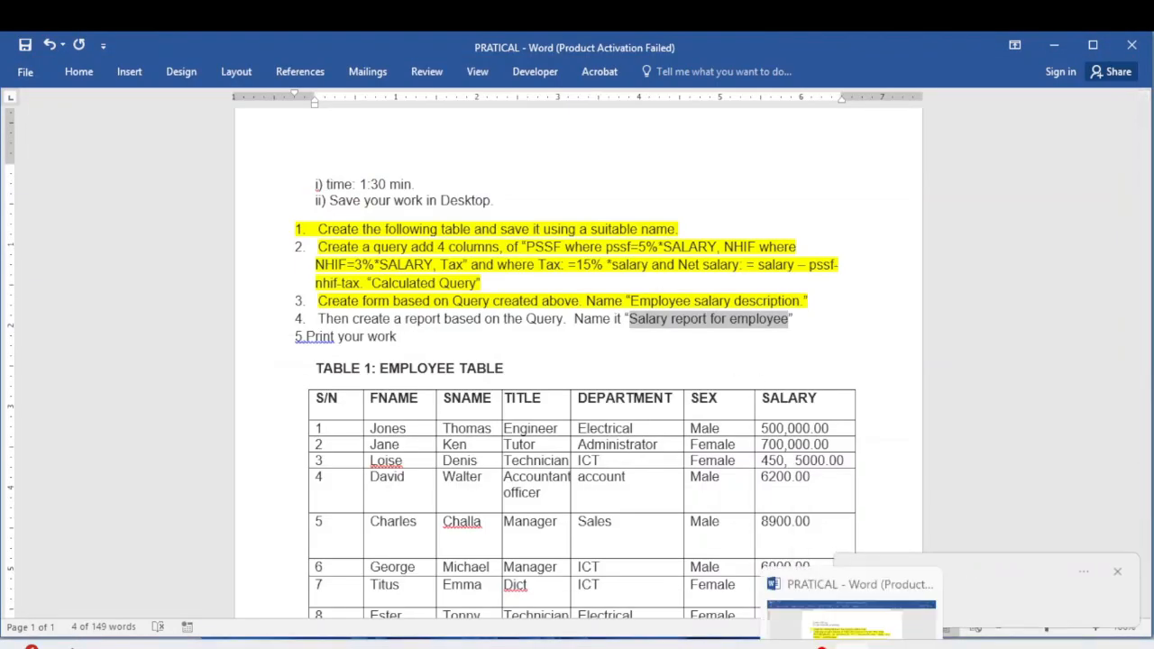
pyautogui.click(851, 645)
pyautogui.click(888, 645)
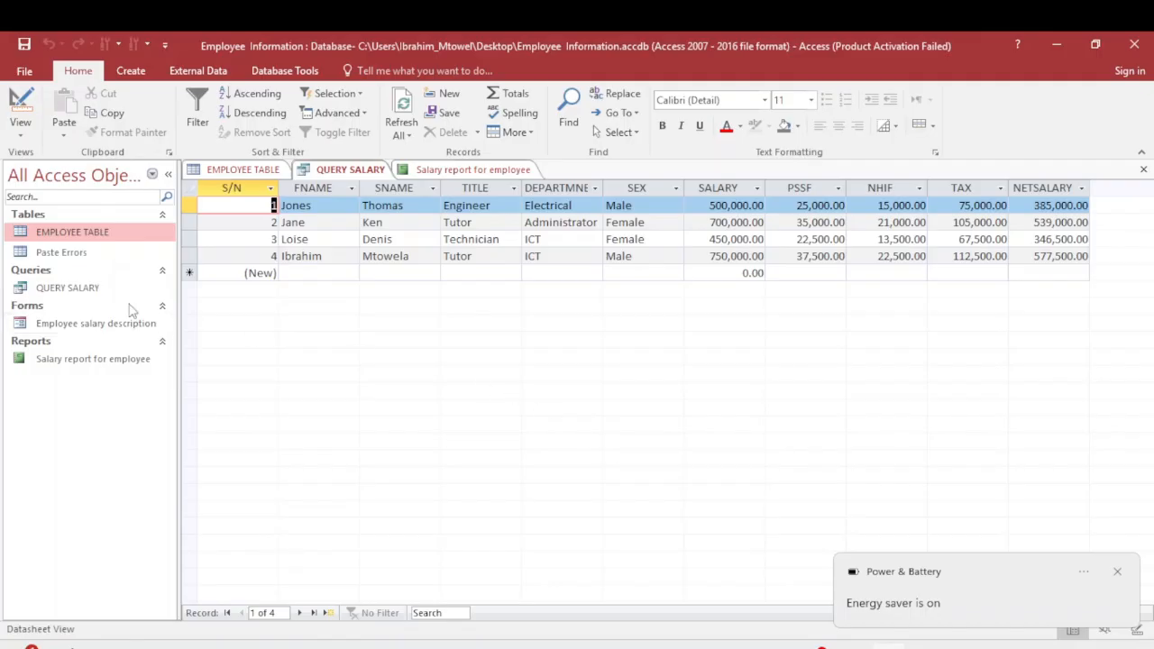
# Open the Employee salary description form and the Salary report for employee report
pyautogui.click(63, 330)
pyautogui.doubleClick(65, 330)
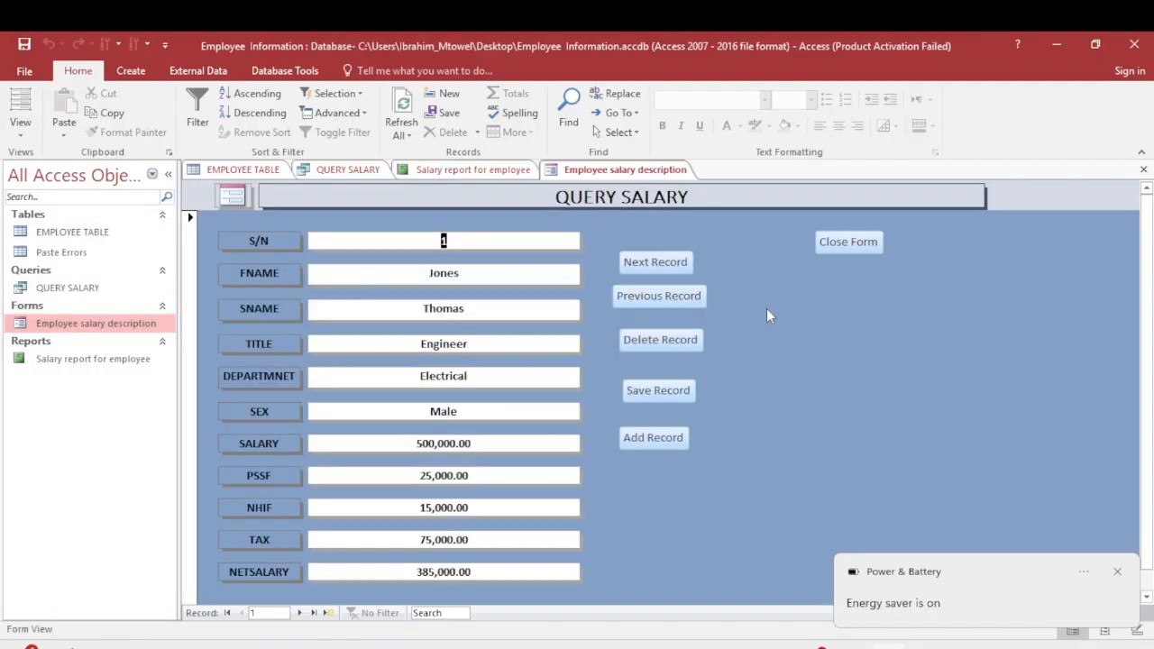
pyautogui.scroll(1, 698, 386)
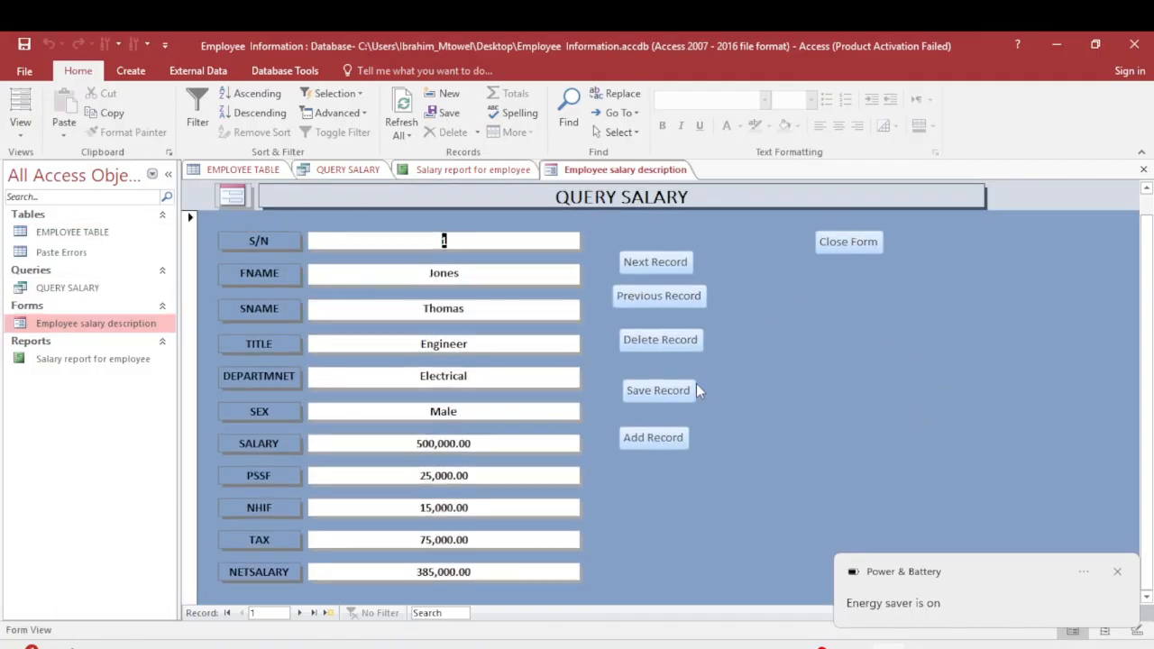
pyautogui.doubleClick(39, 362)
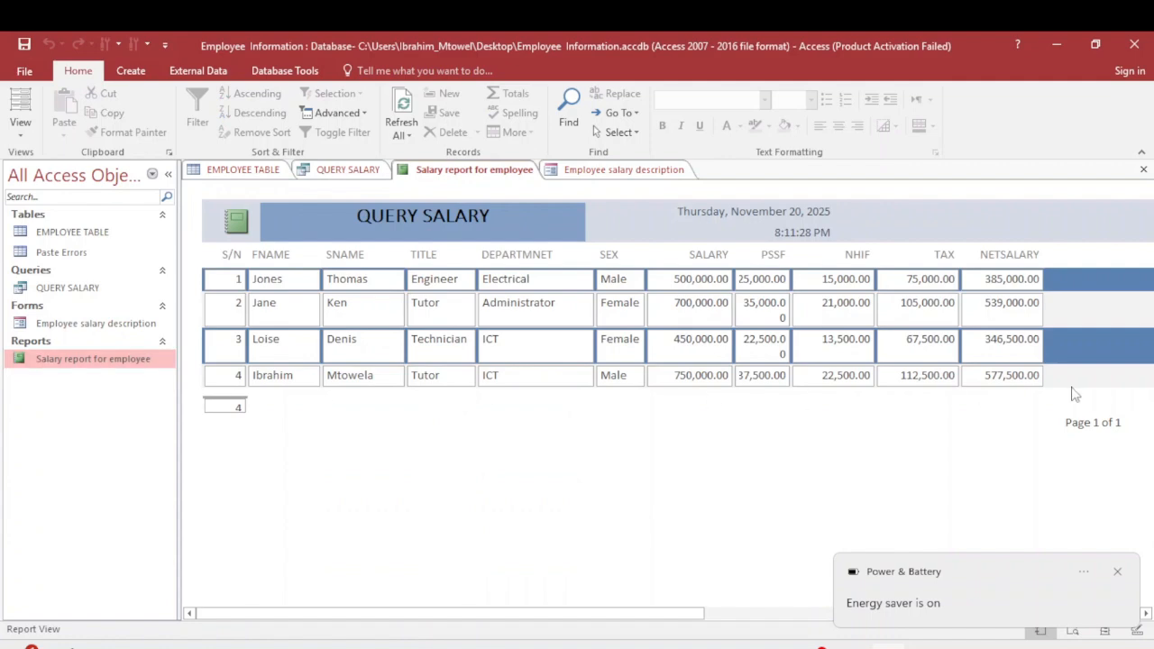
# Minimize both Word and Access to reach the desktop
pyautogui.click(852, 646)
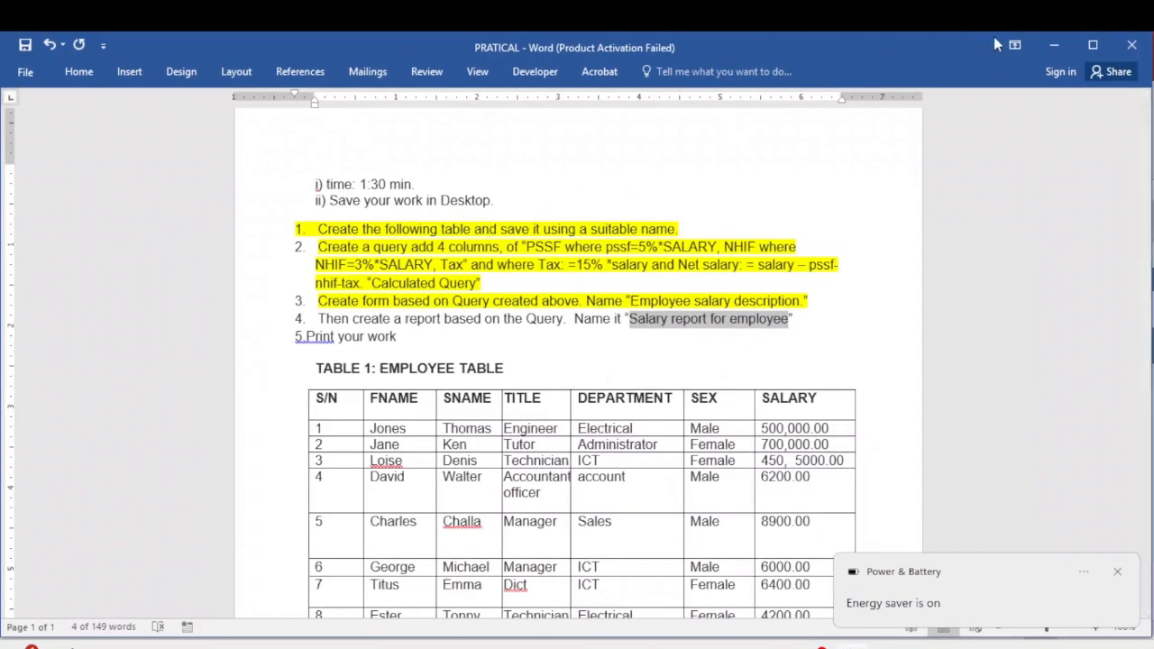
pyautogui.click(1058, 46)
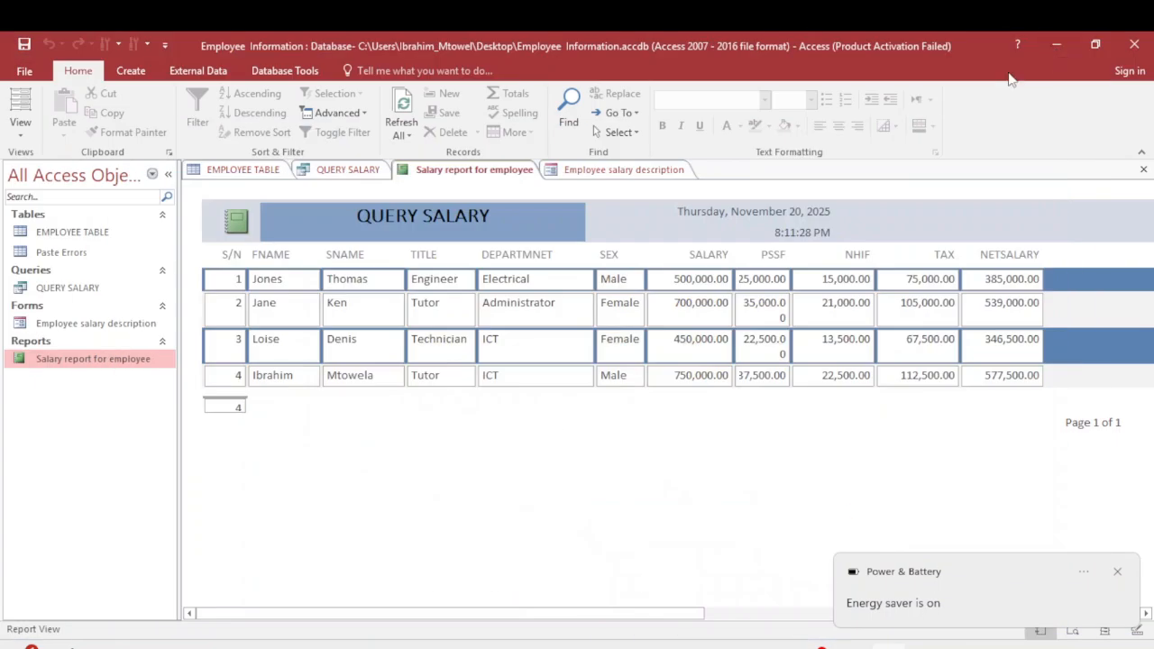
pyautogui.click(1055, 40)
# Relaunch Access 2016 from Start search, skip activation, and open the recent CALCULATION QUERY database
pyautogui.press('super')
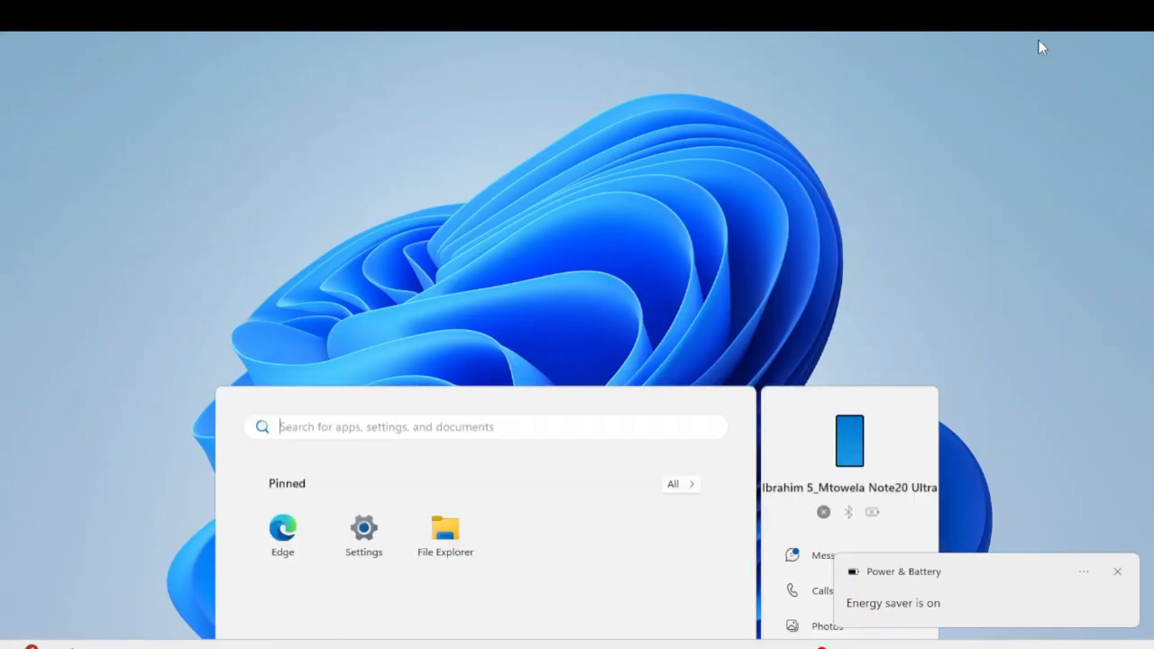
pyautogui.write('acce')
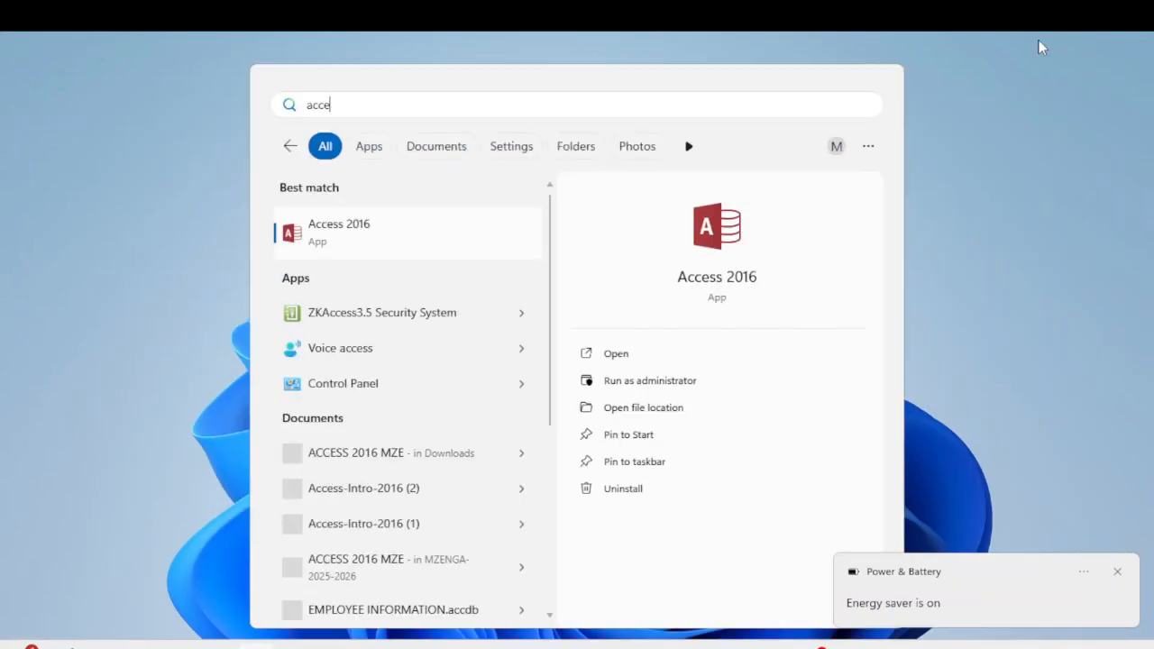
pyautogui.click(413, 243)
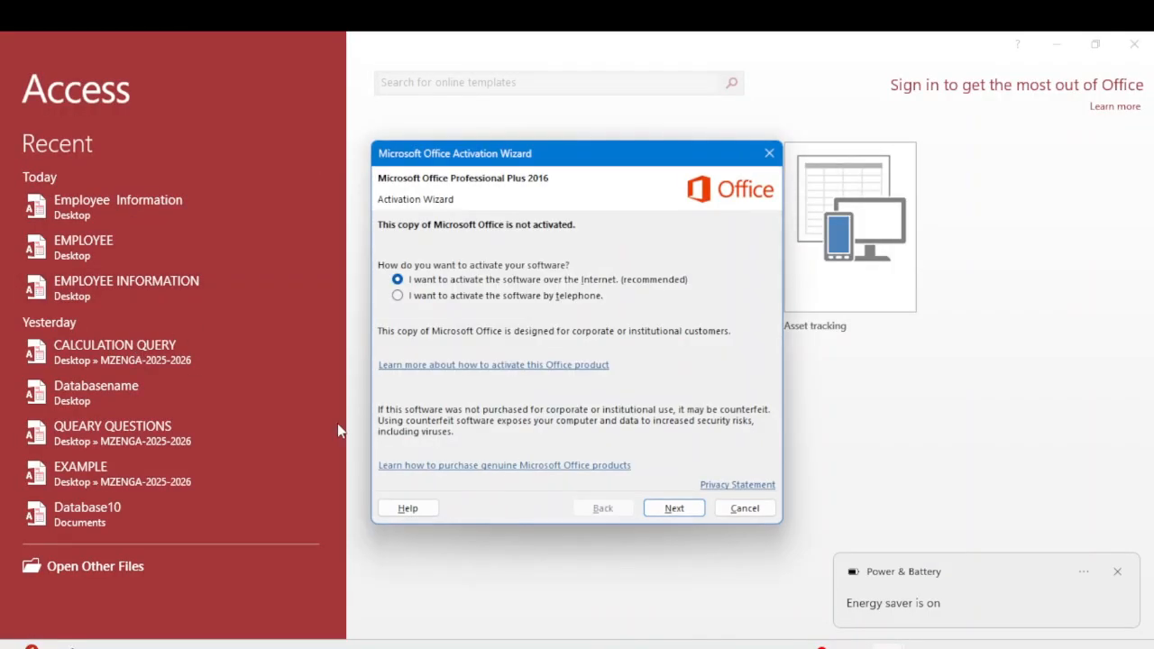
pyautogui.click(728, 509)
pyautogui.click(157, 355)
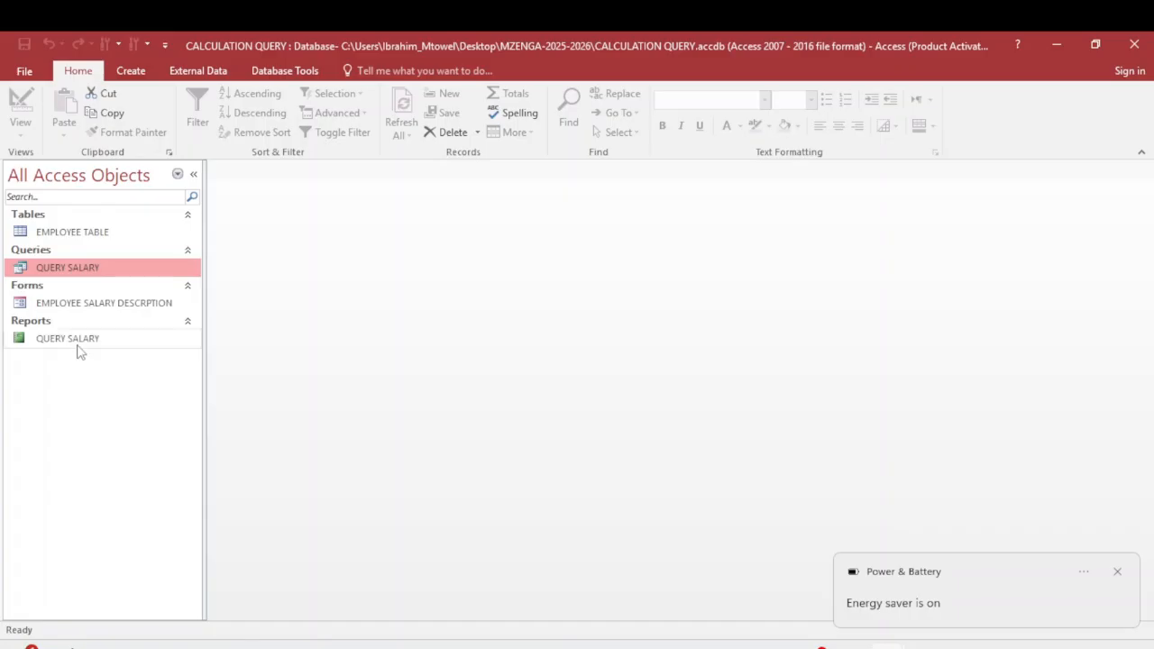
pyautogui.click(76, 343)
# Open the QUERY SALARY report, EMPLOYEE TABLE, QUERY SALARY query and salary description form
pyautogui.doubleClick(76, 349)
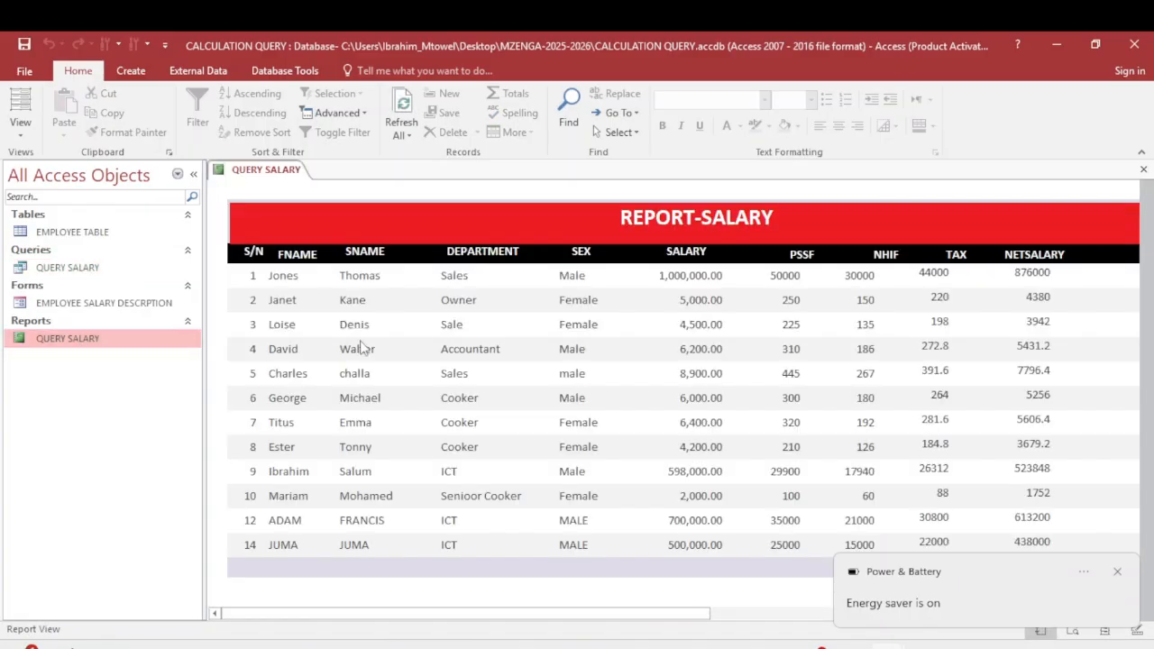
pyautogui.click(1118, 573)
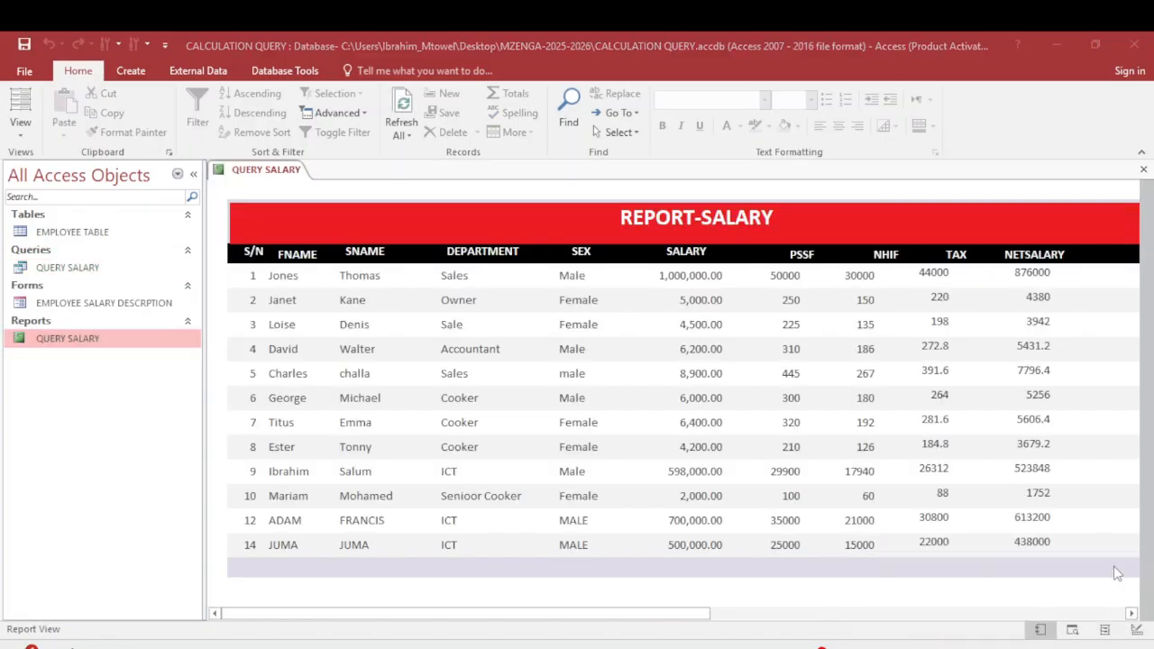
pyautogui.click(69, 232)
pyautogui.doubleClick(68, 233)
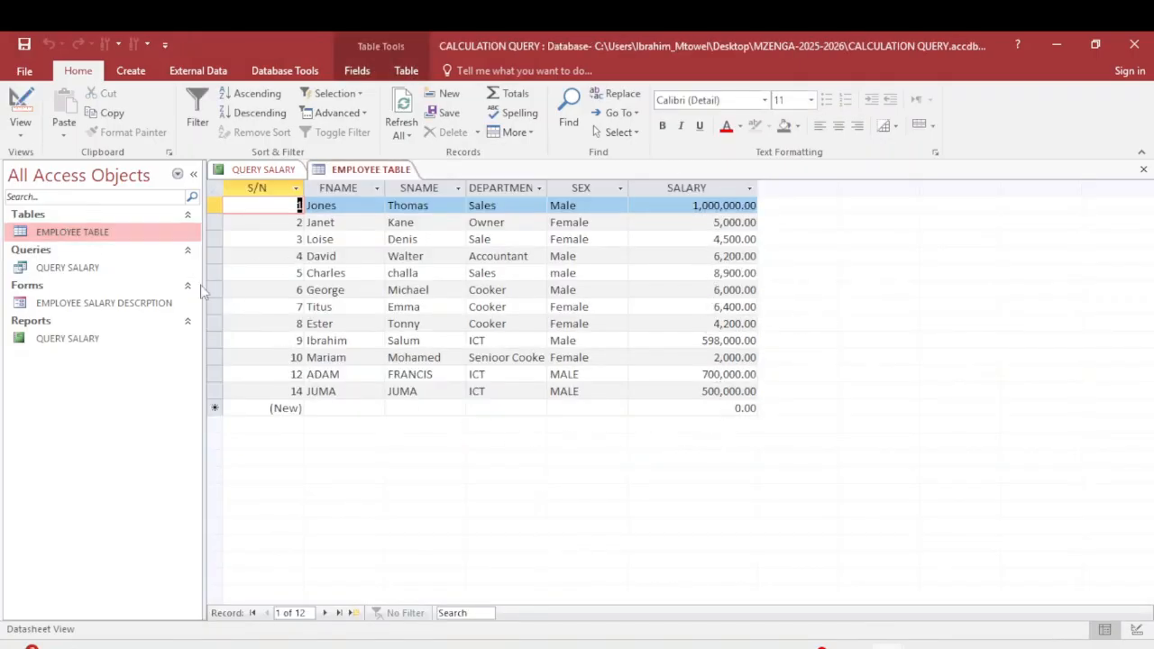
pyautogui.doubleClick(72, 268)
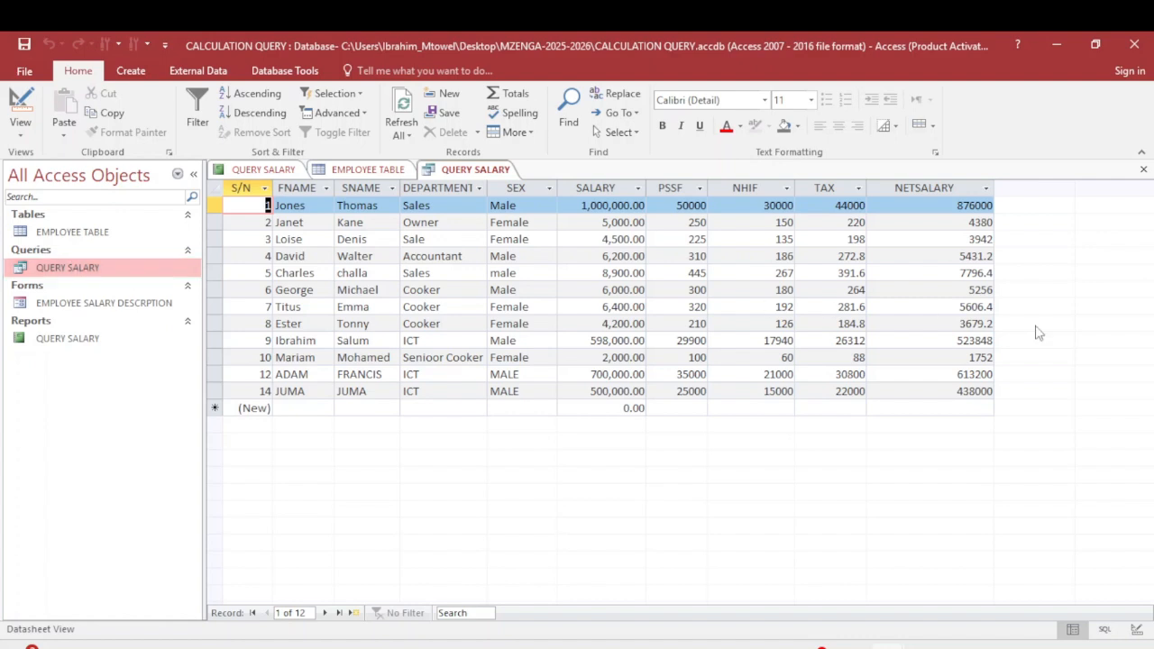
pyautogui.doubleClick(79, 309)
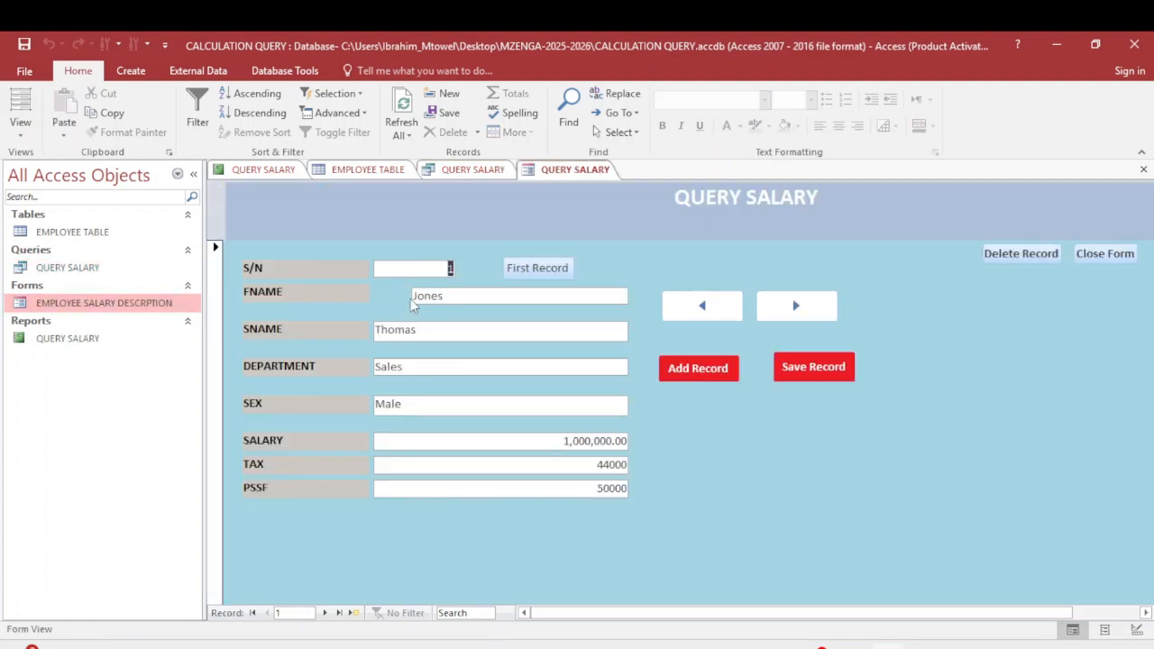
pyautogui.doubleClick(68, 338)
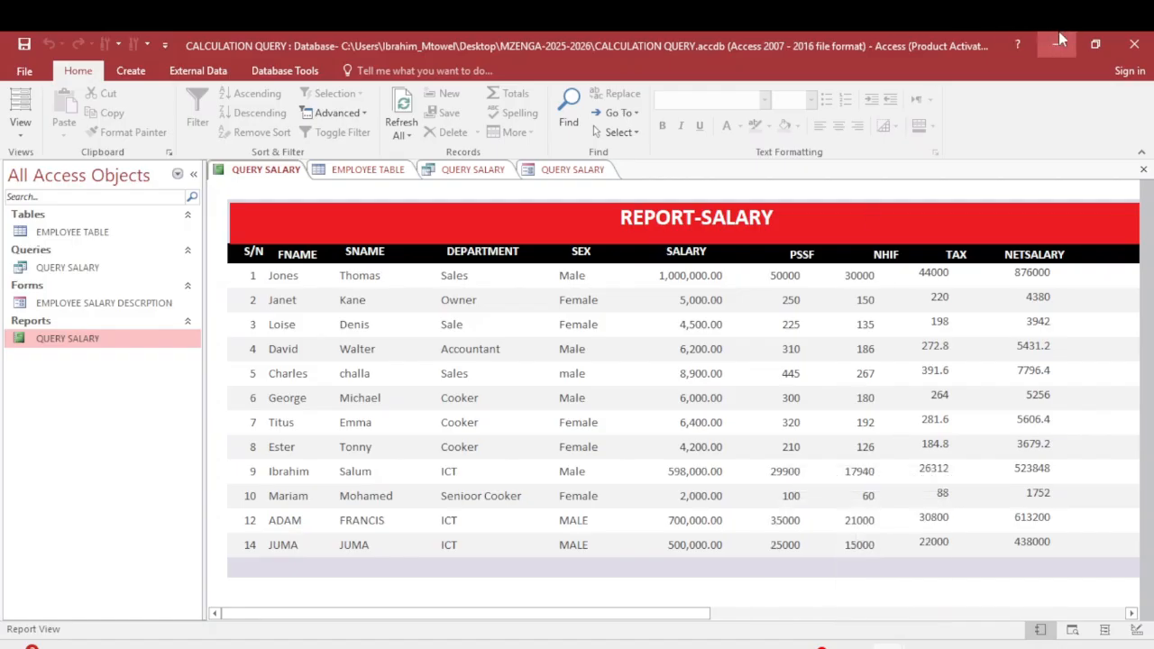
# Review the Word task sheet, then return to the REPORT-SALARY report in Access
pyautogui.click(858, 645)
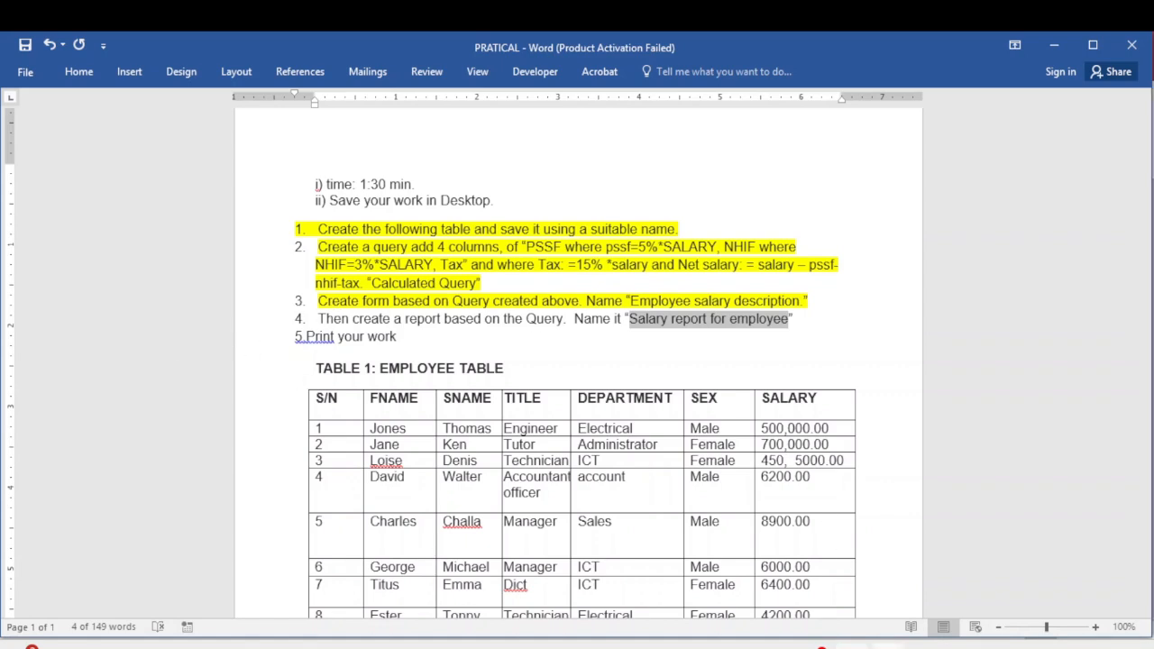
pyautogui.moveTo(821, 644)
pyautogui.click(969, 564)
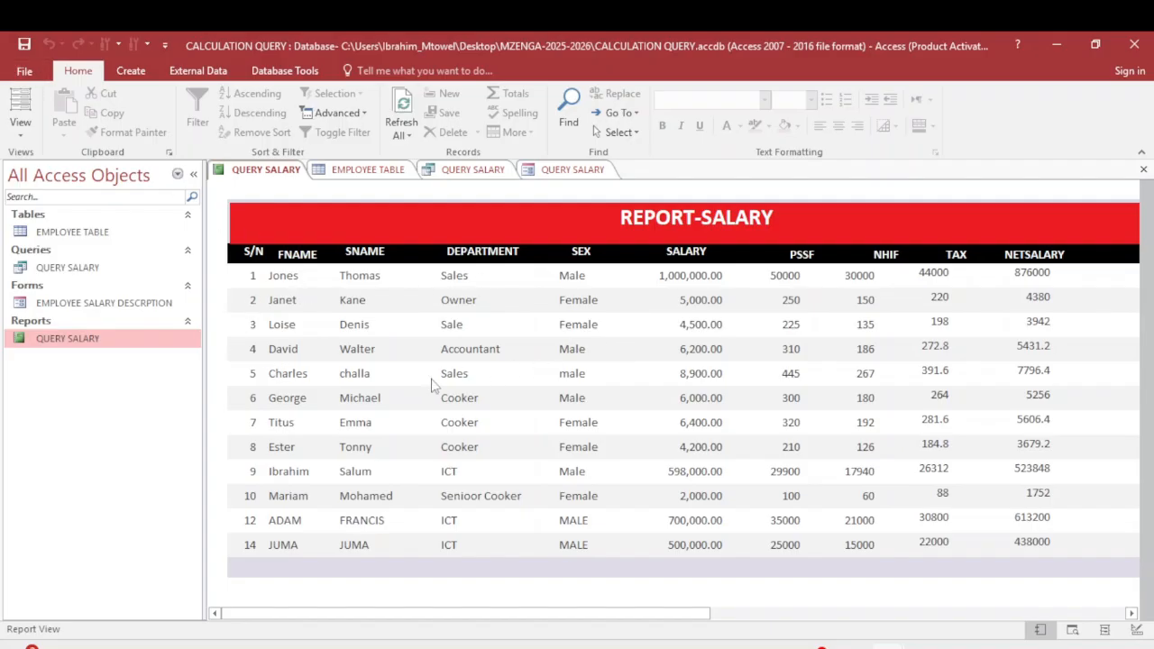
# Show the REPORT-SALARY report in Print Preview and scroll through the landscape page
pyautogui.hotkey('ctrl', 'p')
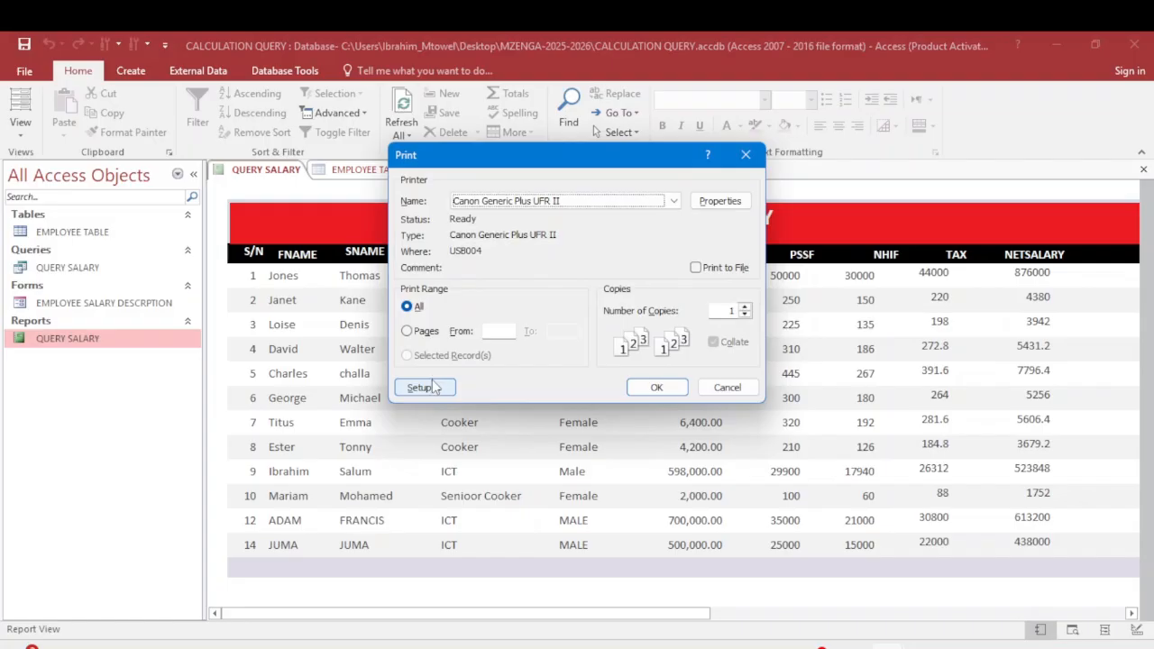
pyautogui.click(728, 386)
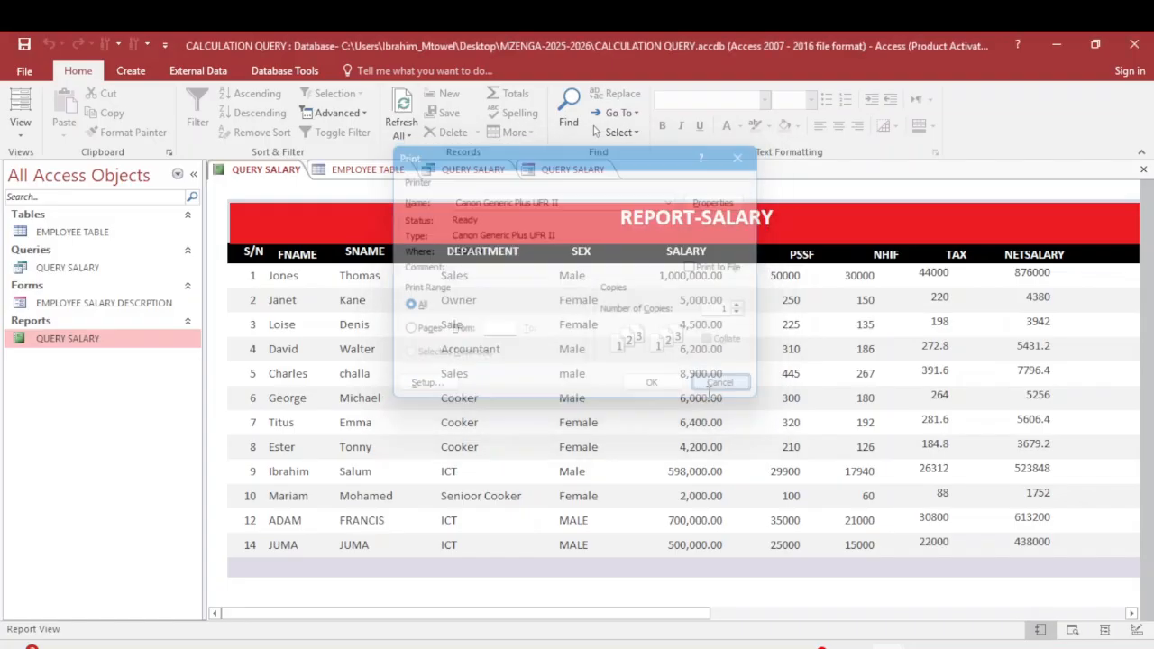
pyautogui.click(27, 71)
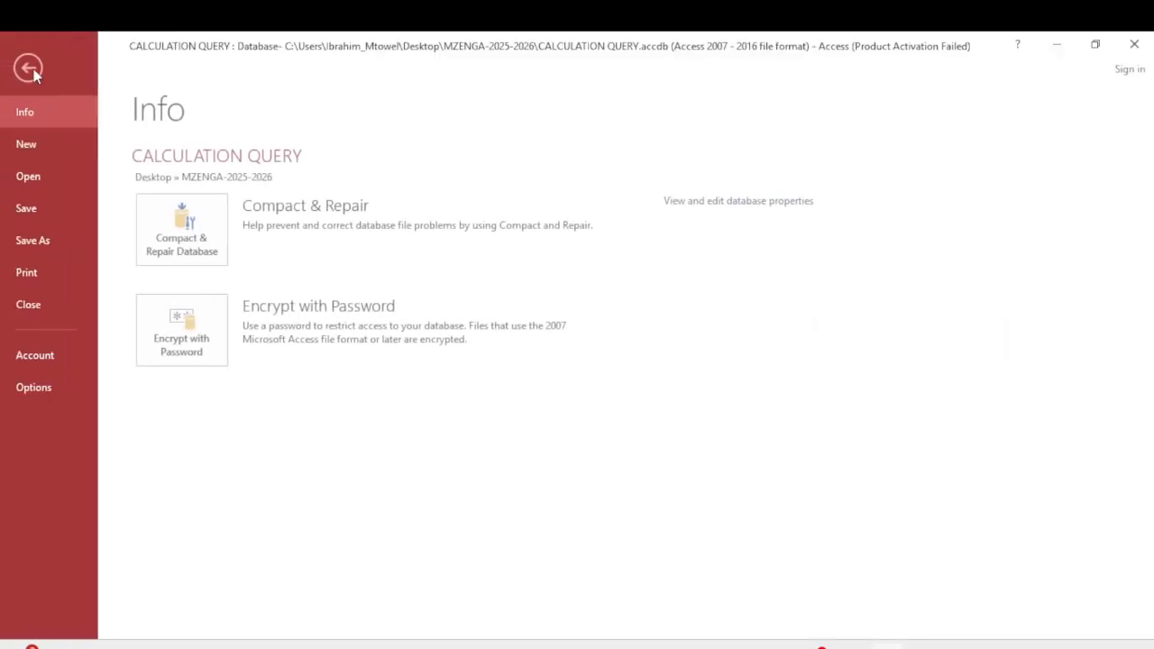
pyautogui.click(47, 267)
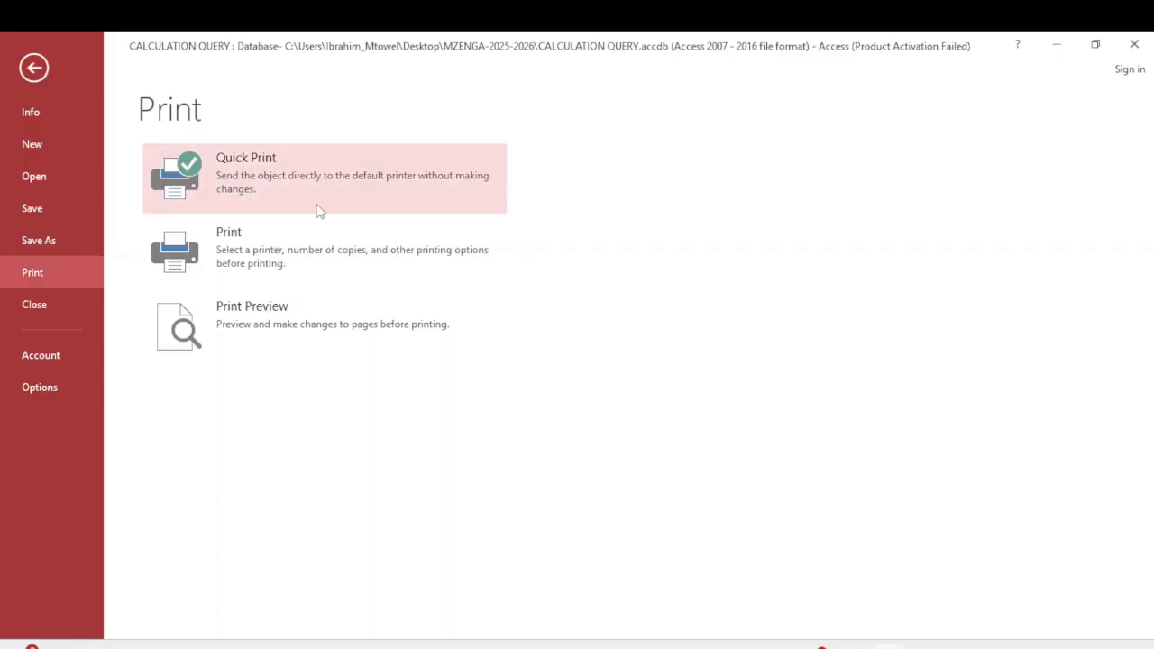
pyautogui.click(297, 322)
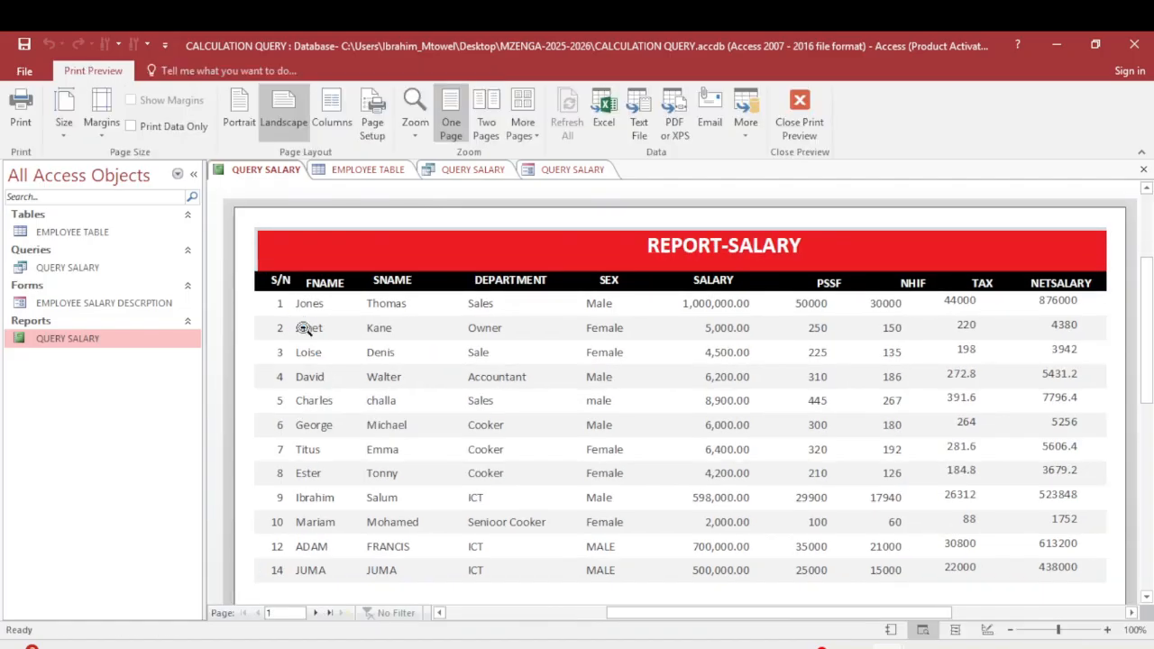
pyautogui.scroll(-5, 1118, 415)
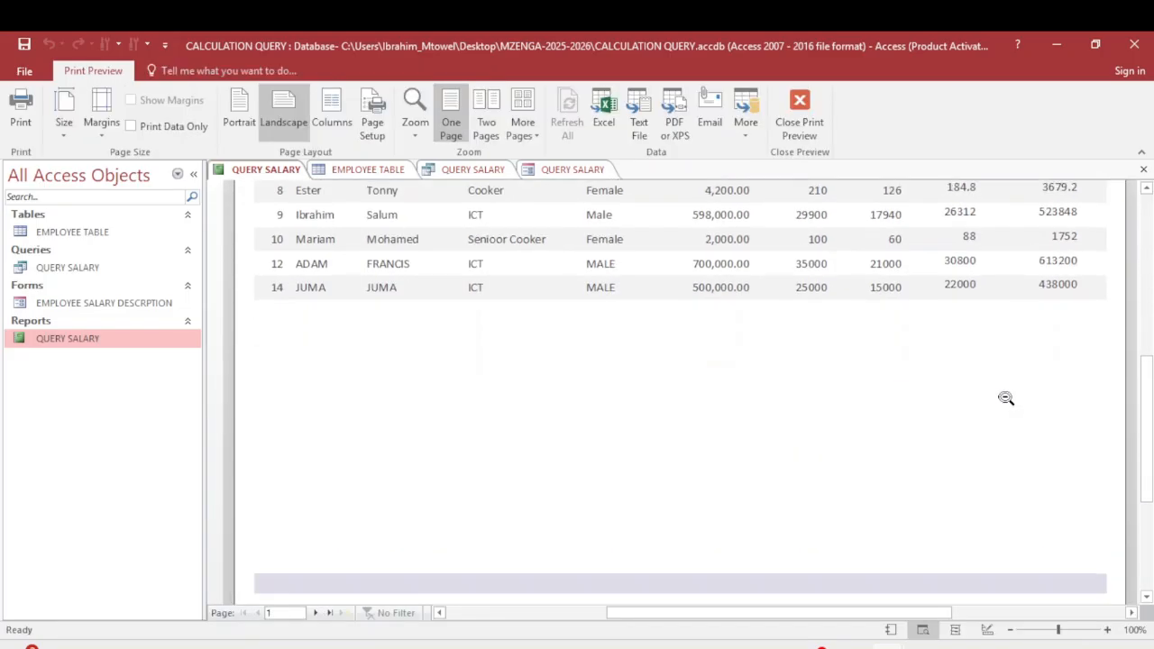
pyautogui.scroll(5, 1006, 397)
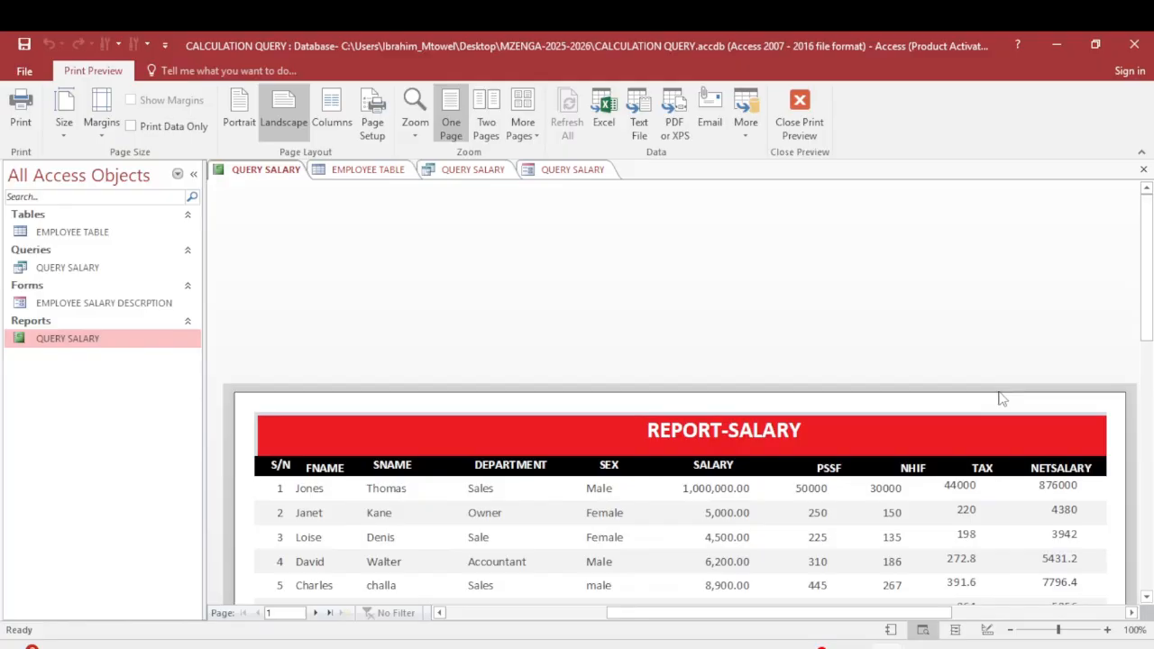
pyautogui.scroll(-5, 1002, 397)
pyautogui.scroll(2, 1005, 398)
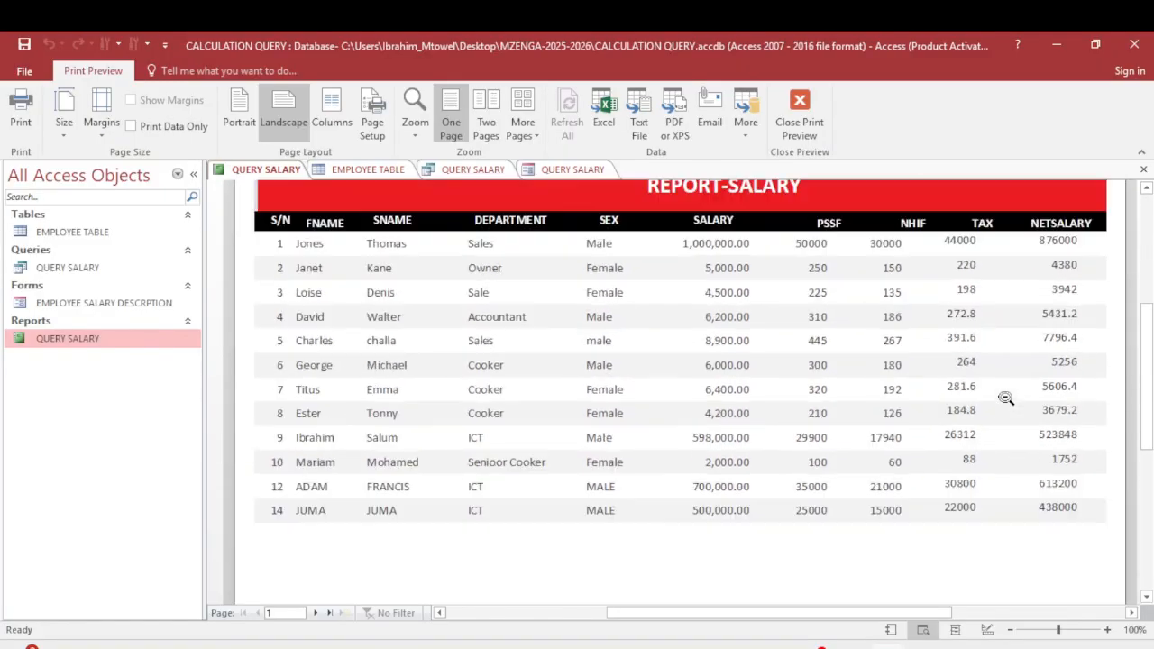
pyautogui.scroll(3, 1005, 398)
pyautogui.scroll(-3, 1005, 398)
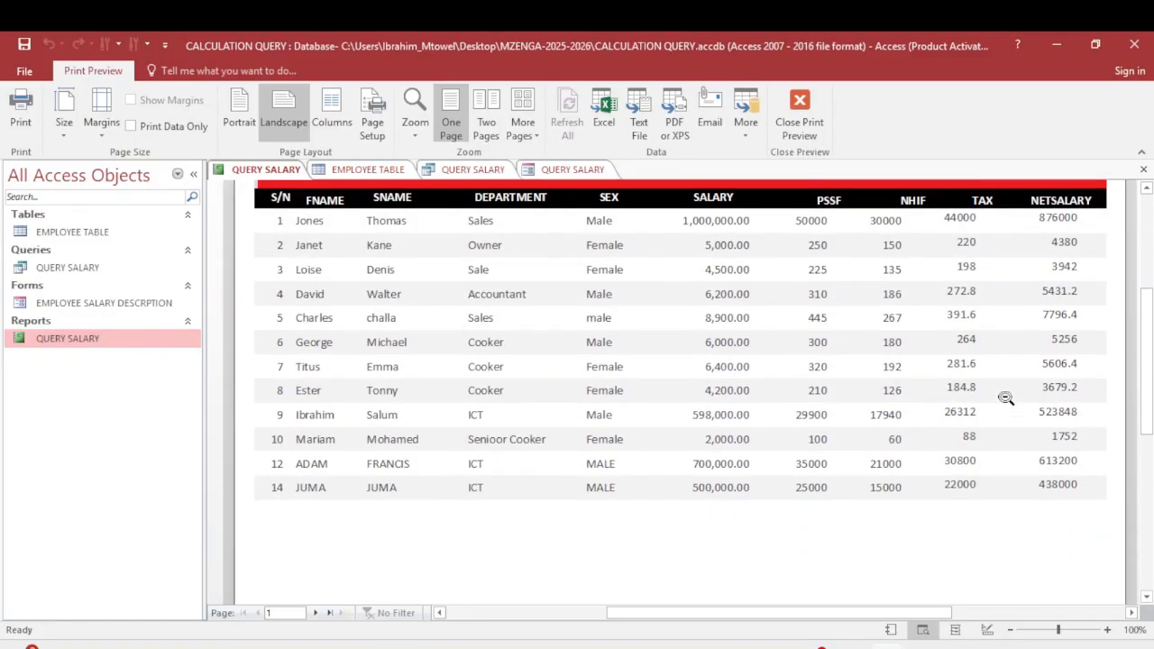
pyautogui.scroll(2, 1005, 398)
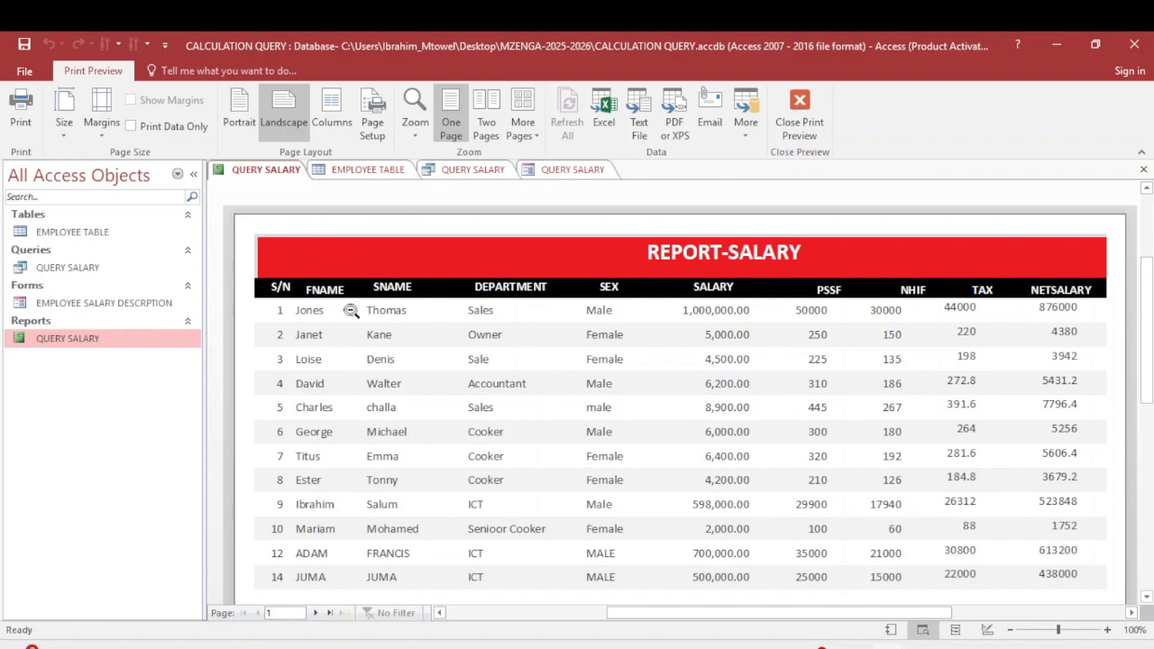